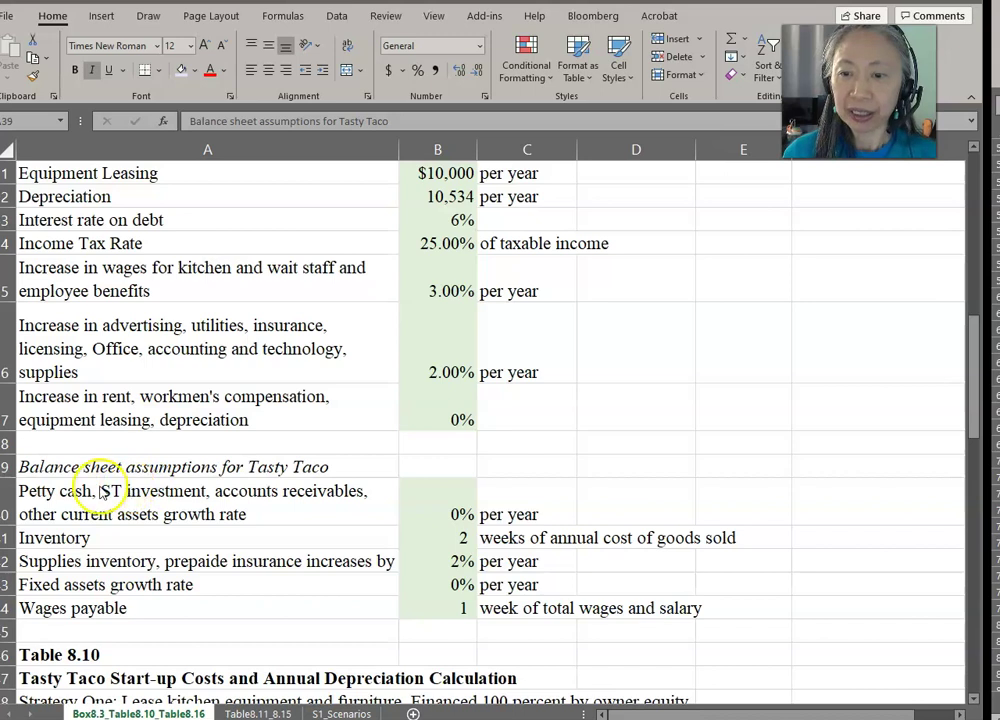
Review the Tasty Taco balance sheet assumptions for petty cash, inventory, supplies and prepaid insurance, fixed assets and wages payable
left_click(195, 474)
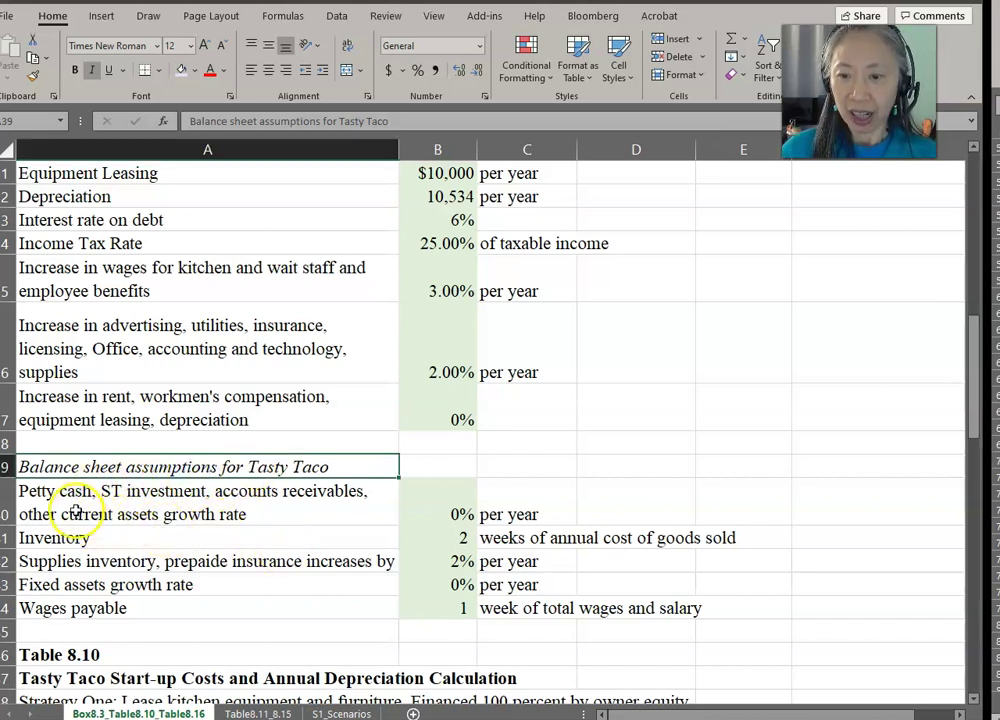
left_click(152, 508)
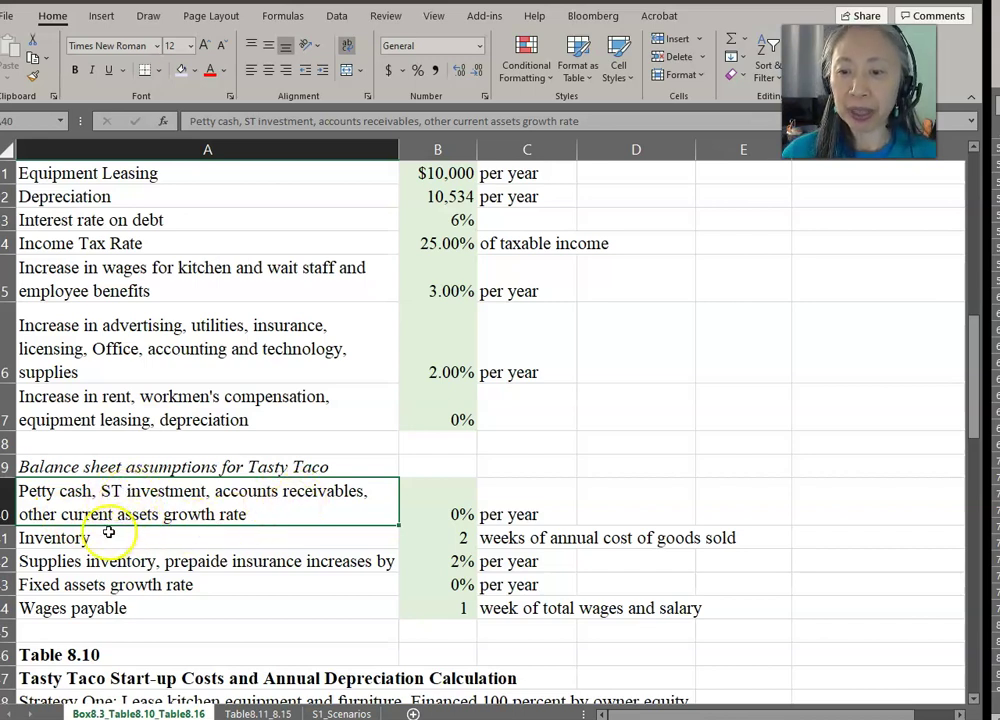
left_click(441, 502)
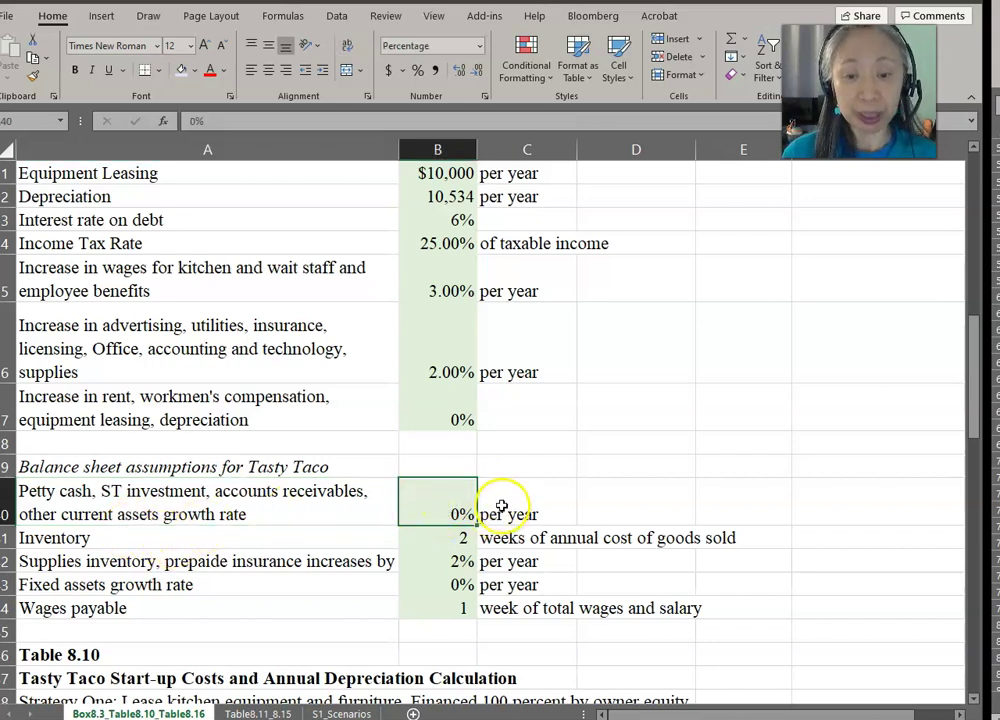
left_click(191, 540)
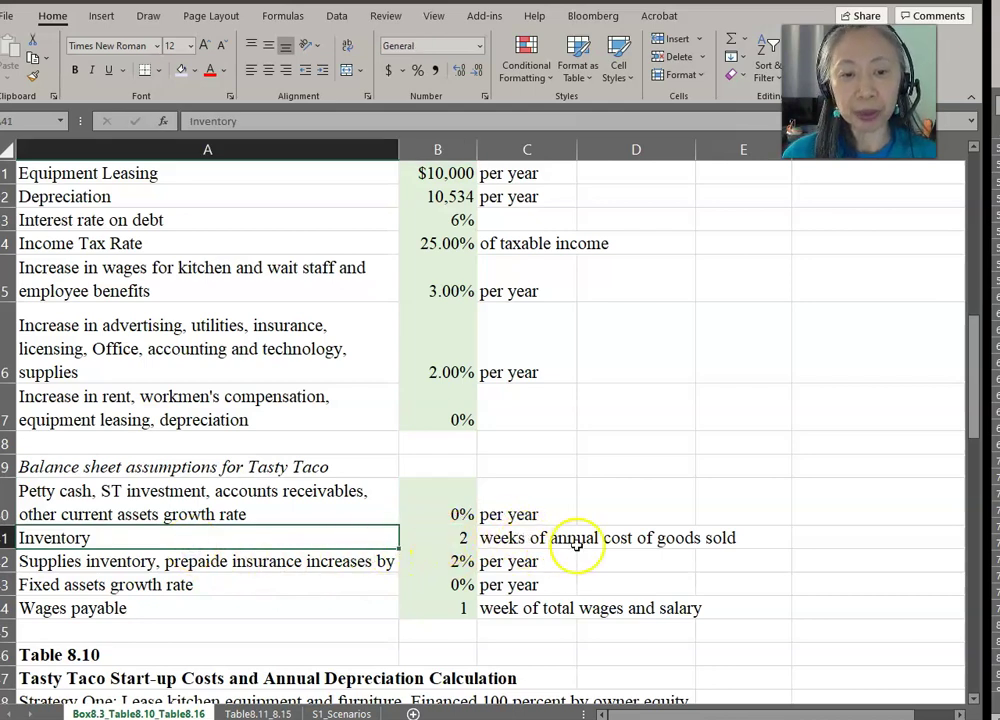
left_click(229, 564)
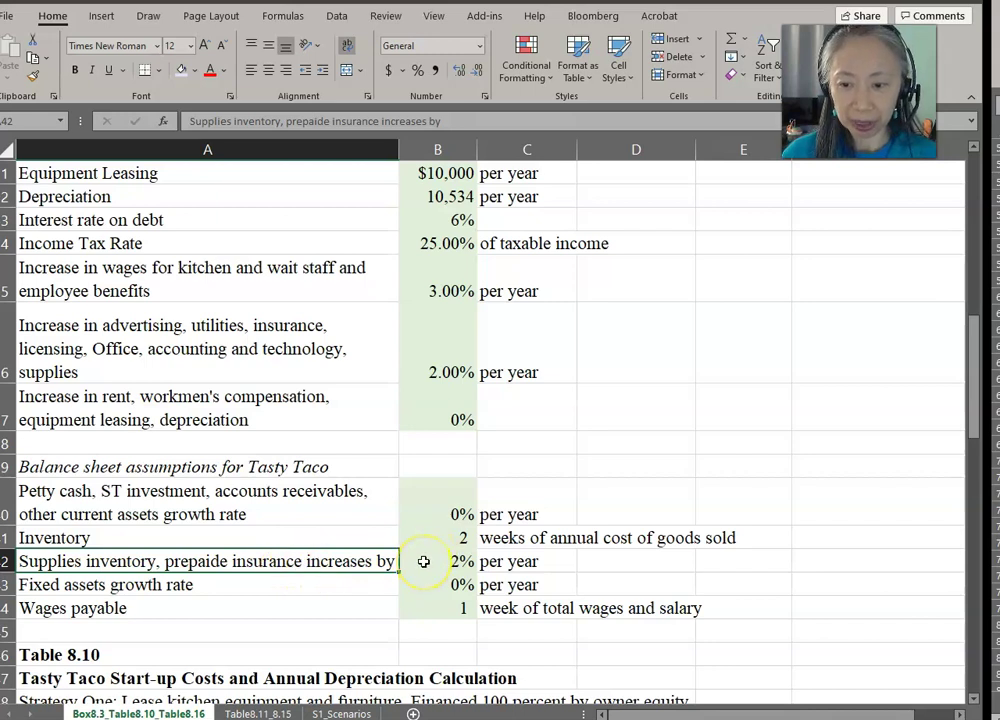
left_click(205, 585)
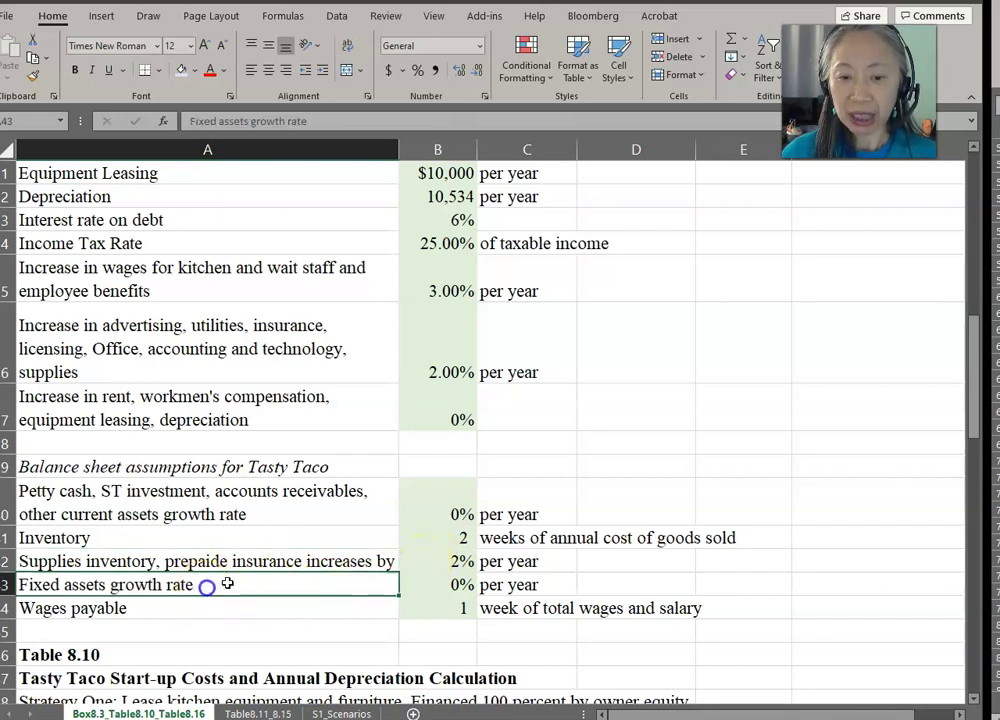
left_click(174, 610)
left_click(230, 624)
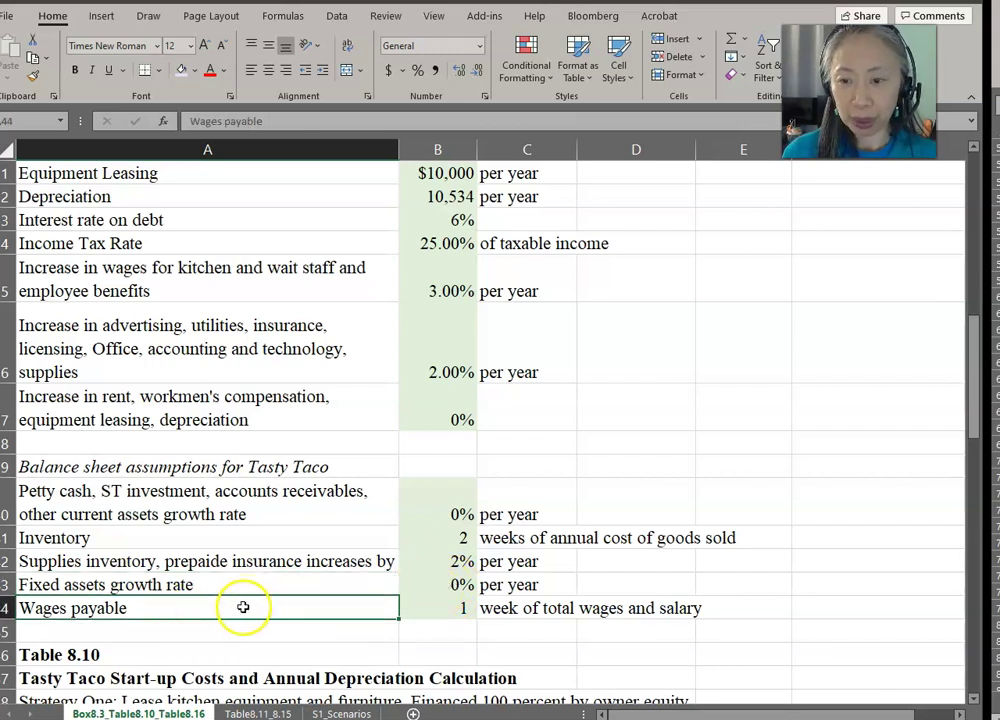
left_click(430, 608)
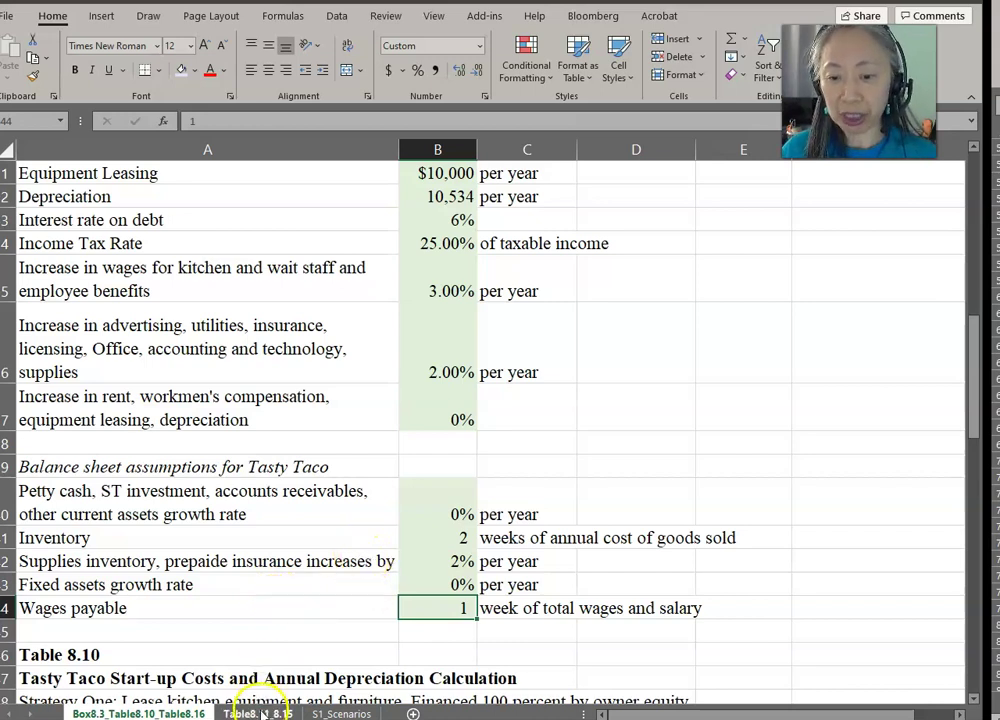
On sheet Table8.11_8.15, calculate Year 1 petty cash in Table 8.13 as =B59*(1+Box8.3_Table8.10_Table8.16!$B$40)
left_click(258, 714)
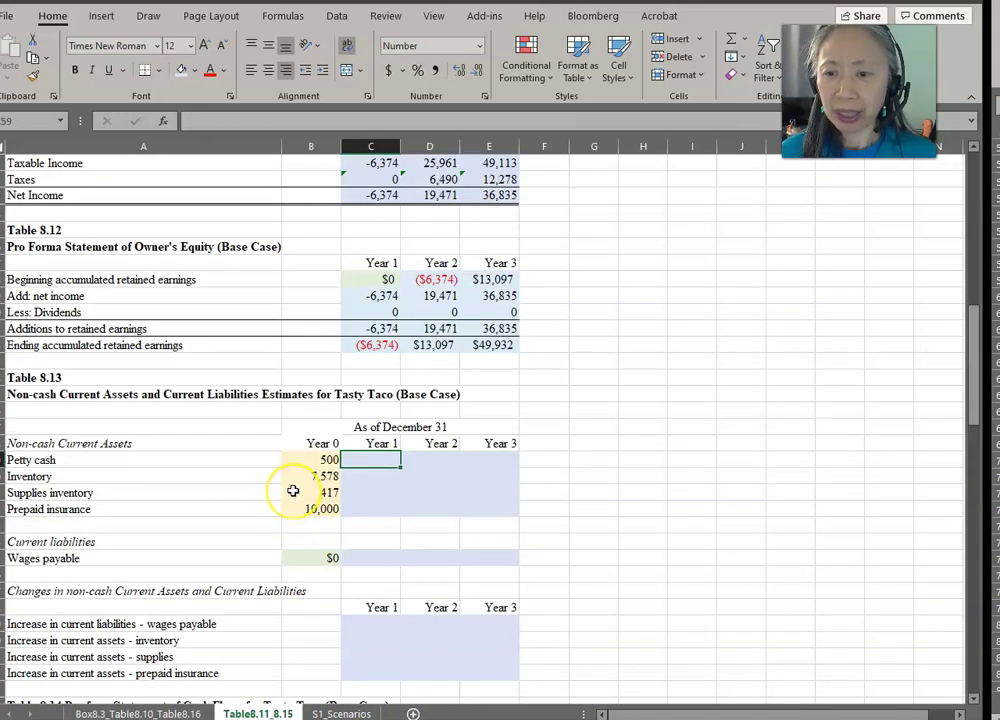
scroll(293, 490, "down", 2)
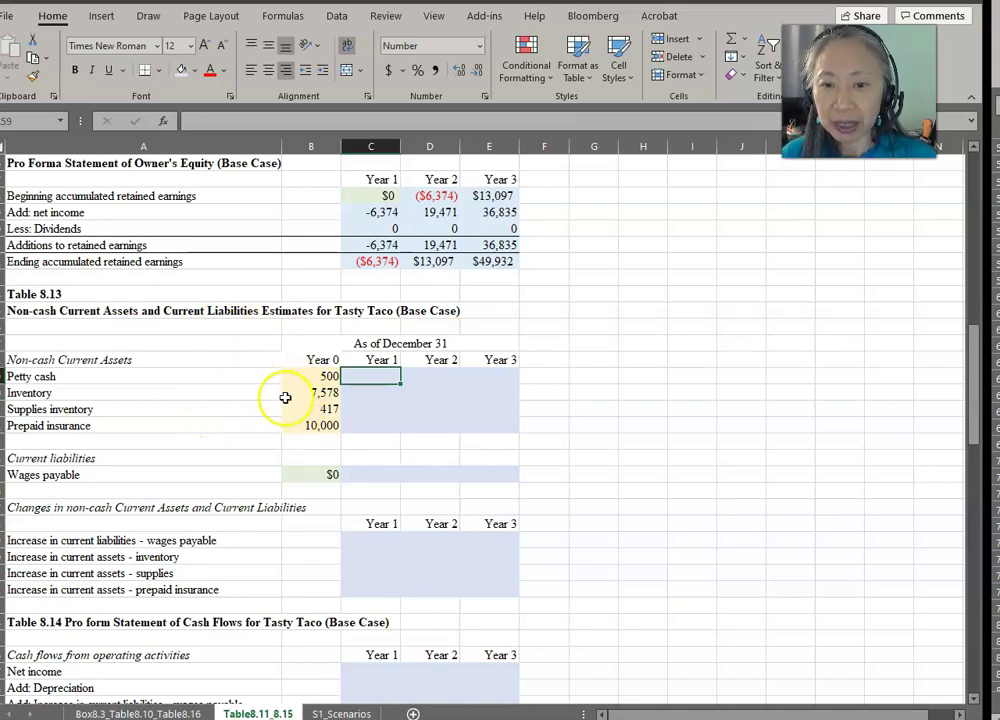
left_click(313, 375)
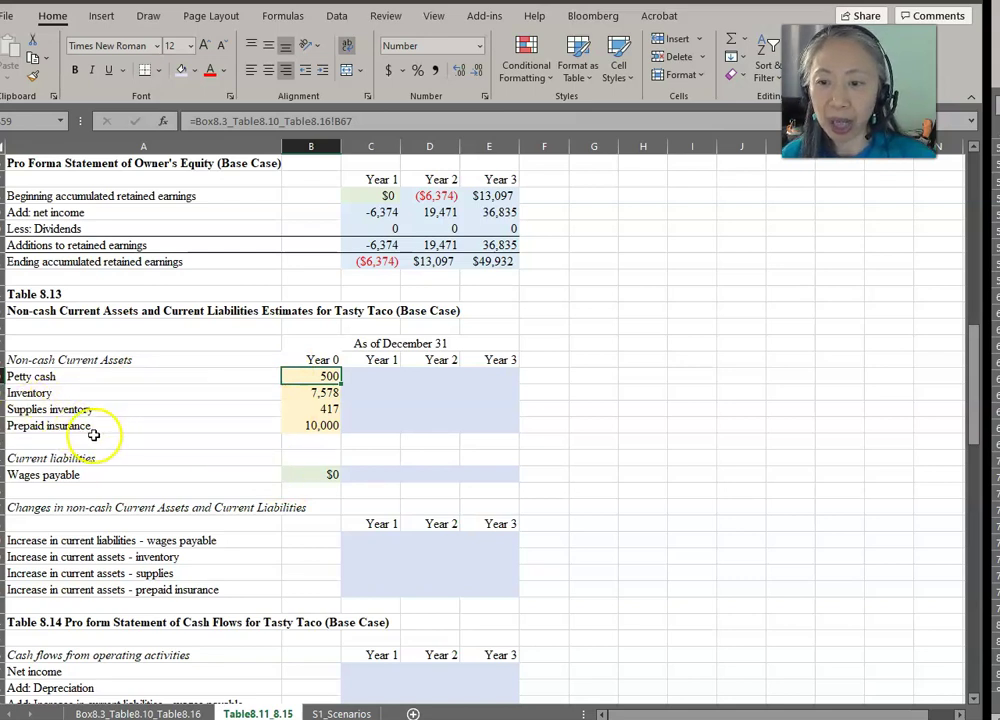
left_click(370, 376)
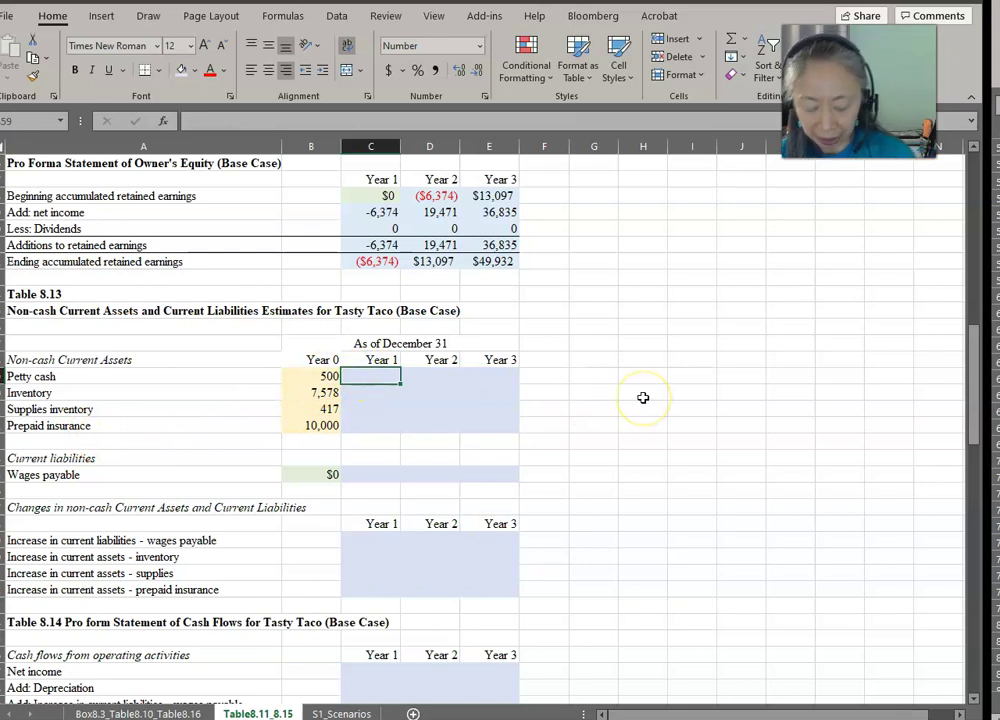
type("=")
key("Left")
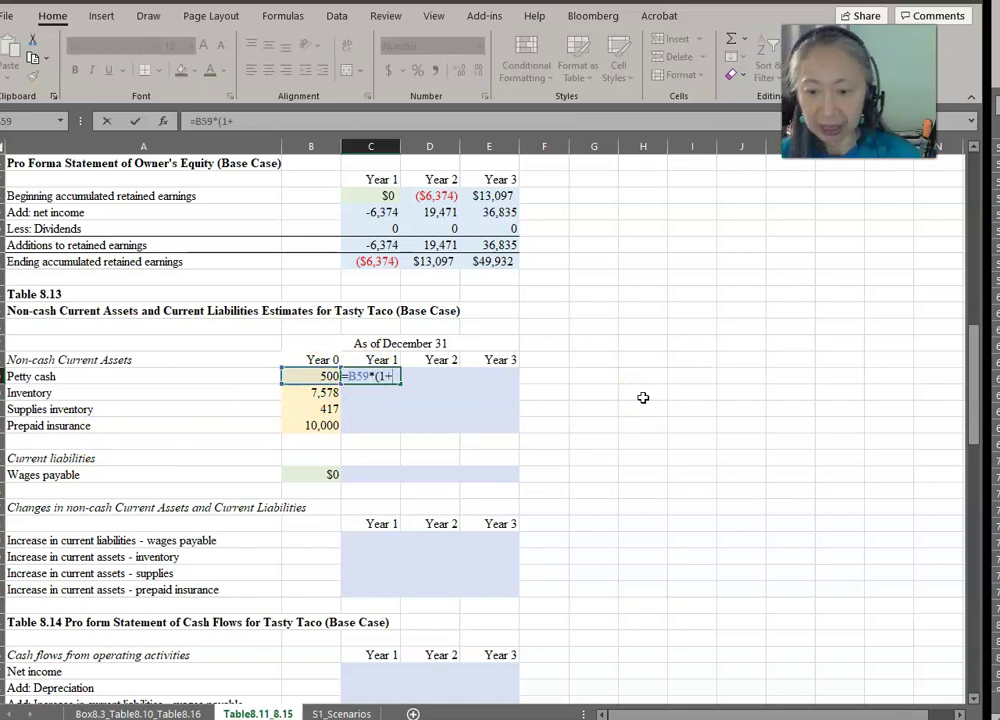
left_click(138, 713)
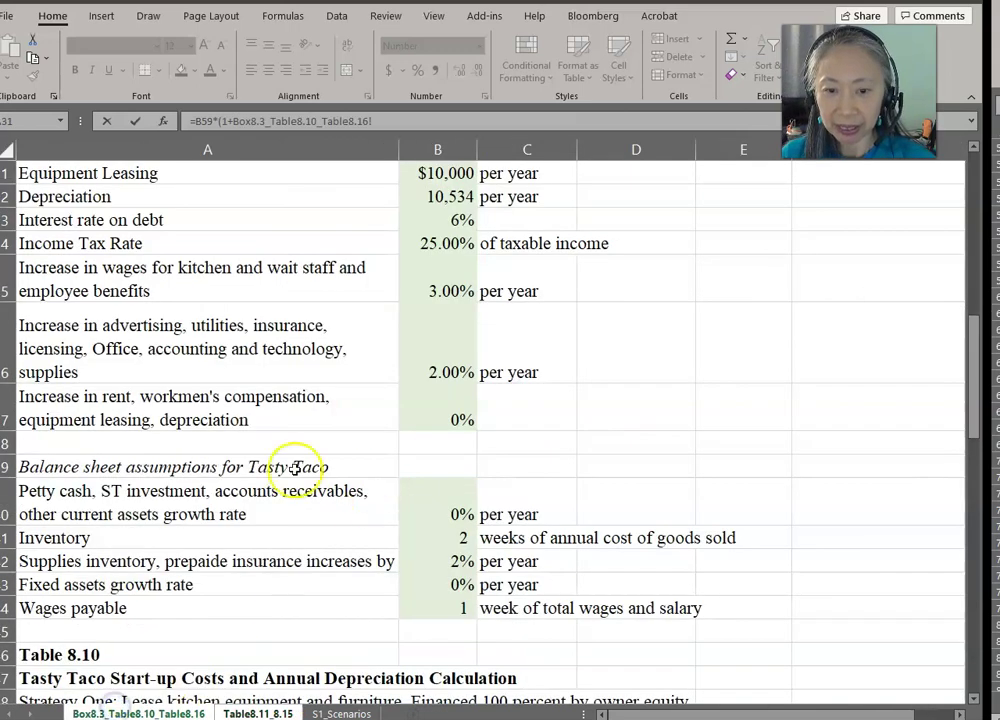
left_click(450, 494)
key("F4")
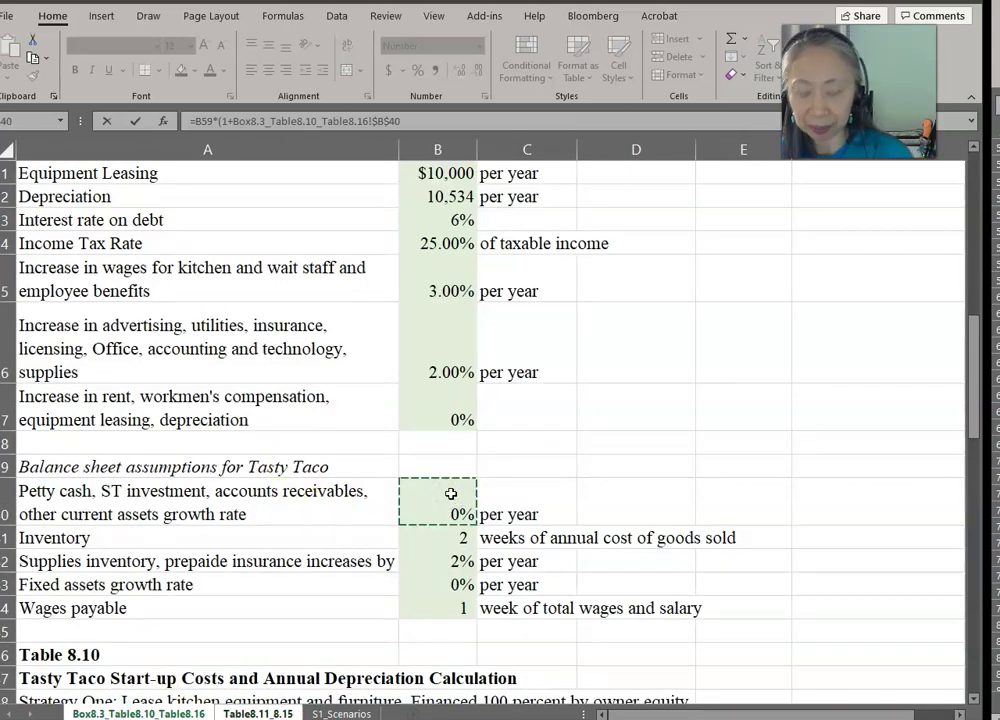
key("Return")
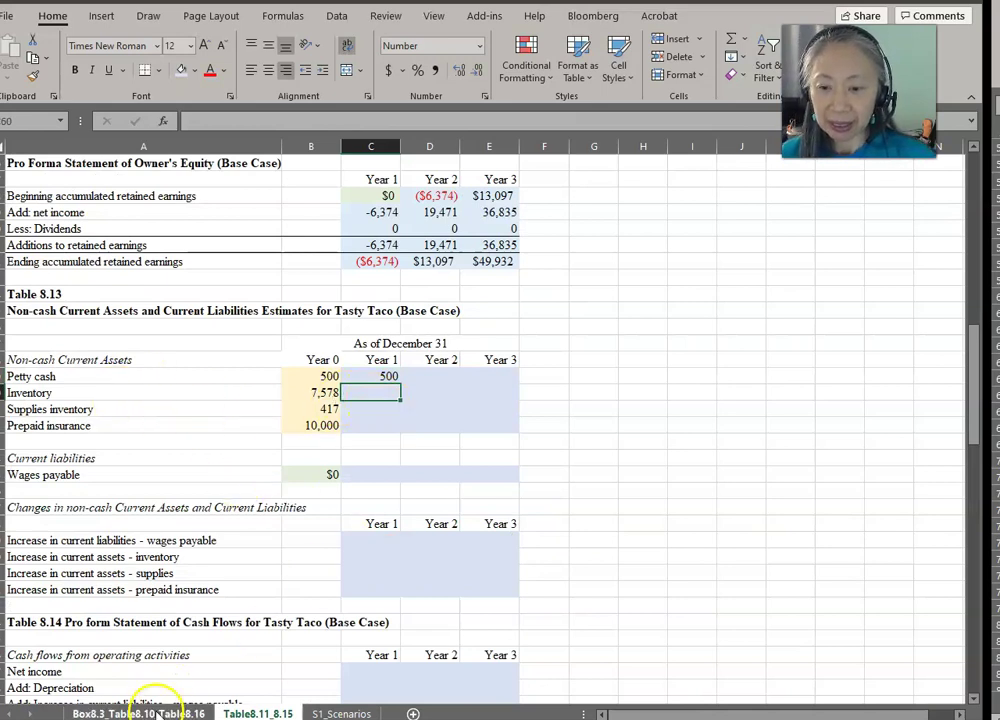
Calculate Year 1 inventory in Table 8.13 from Year 2 total costs of goods sold as =D16/52*Box8.3_Table8.10_Table8.16!$B$41
left_click(138, 713)
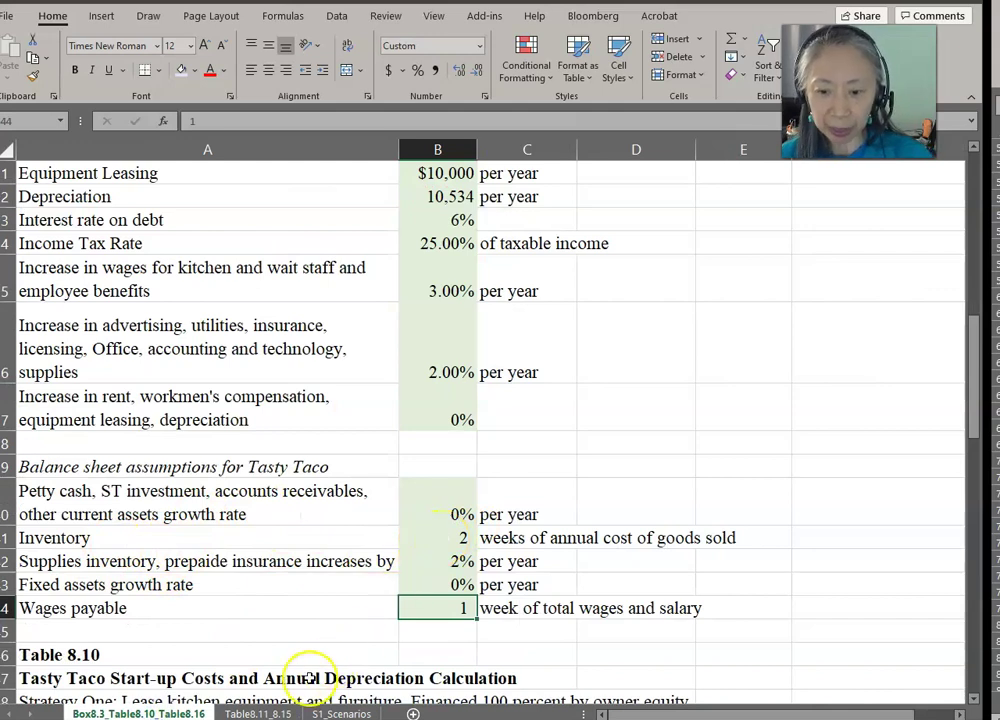
left_click(257, 713)
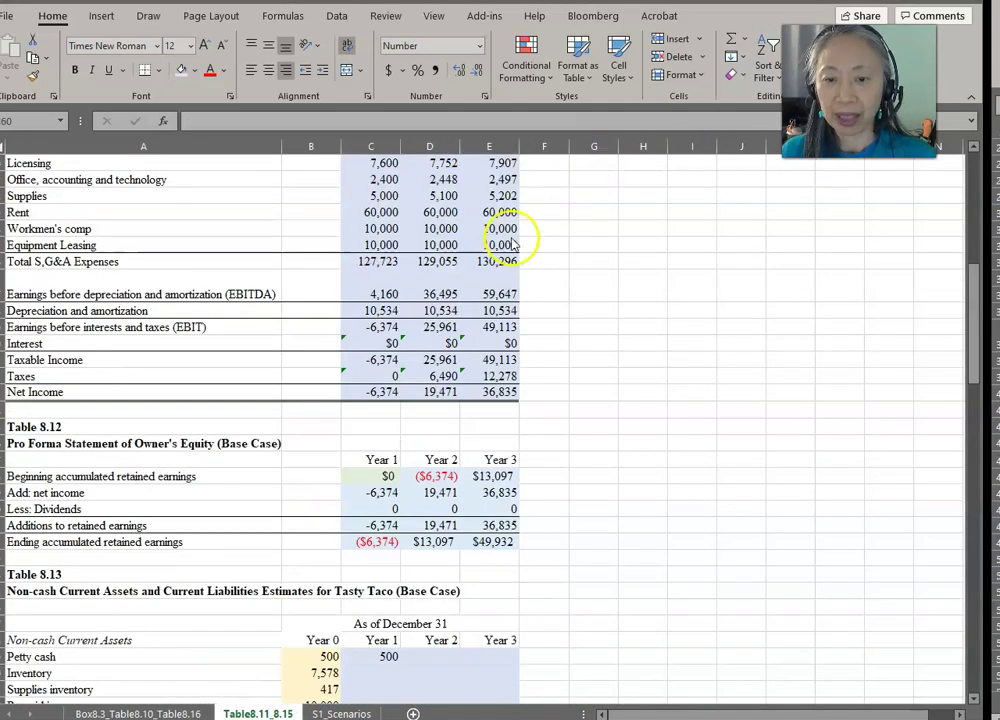
scroll(497, 522, "down", 2)
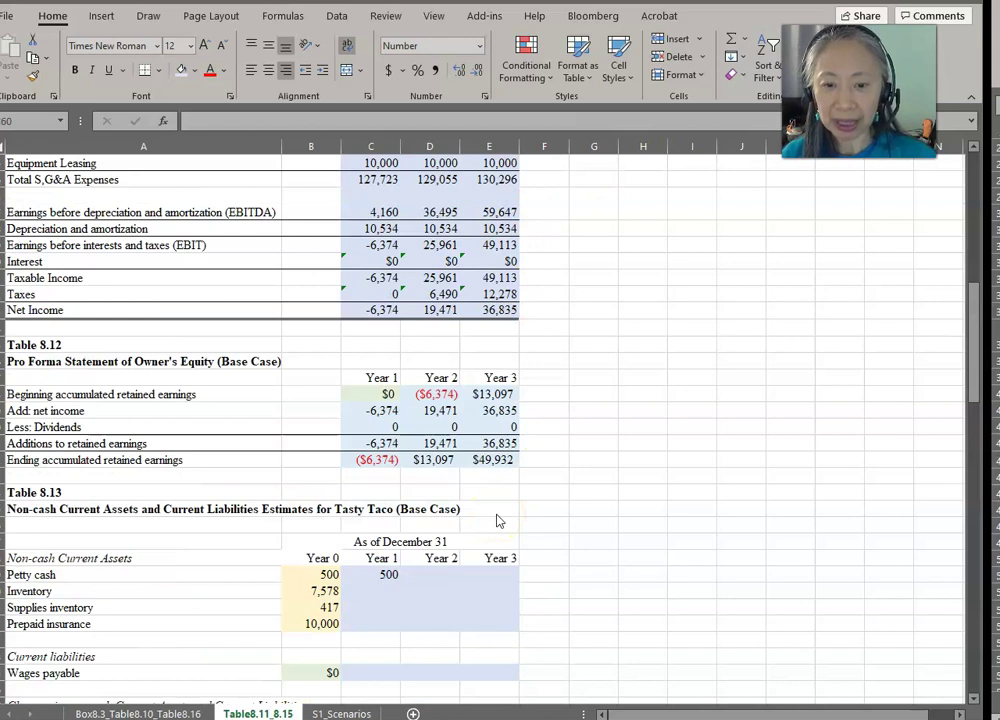
scroll(499, 521, "down", 2)
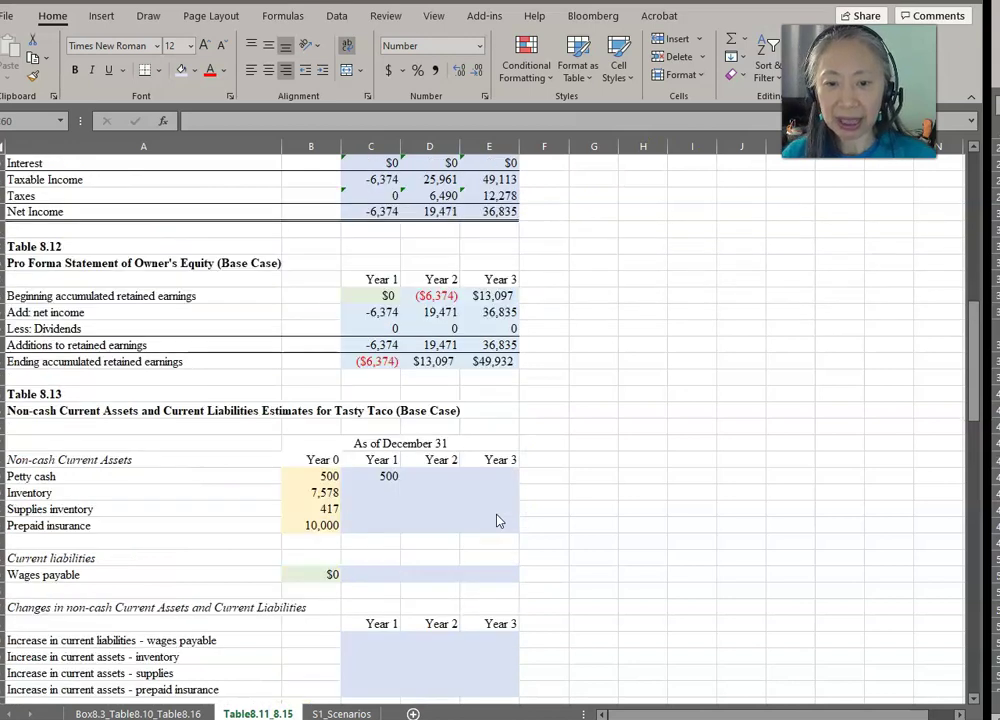
left_click(367, 492)
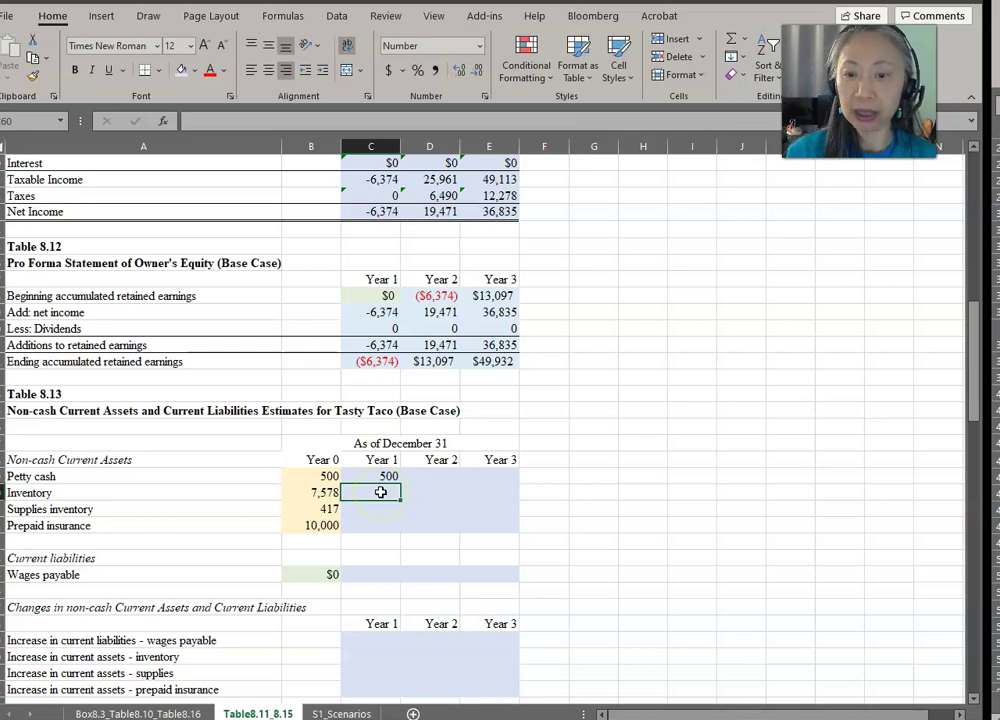
type("=")
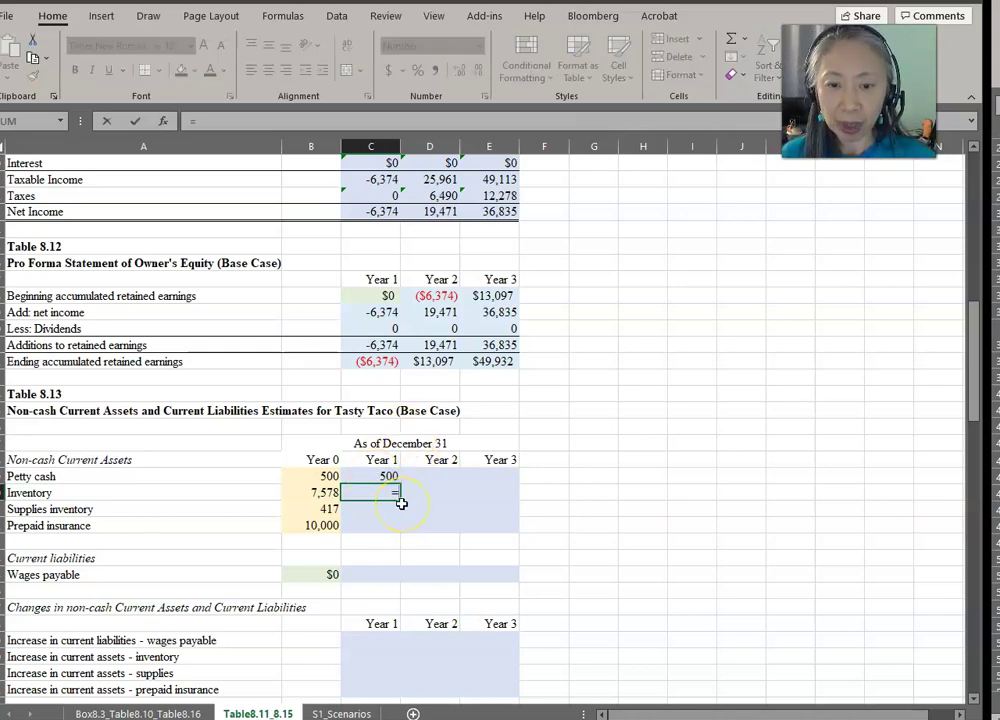
scroll(400, 503, "up", 13)
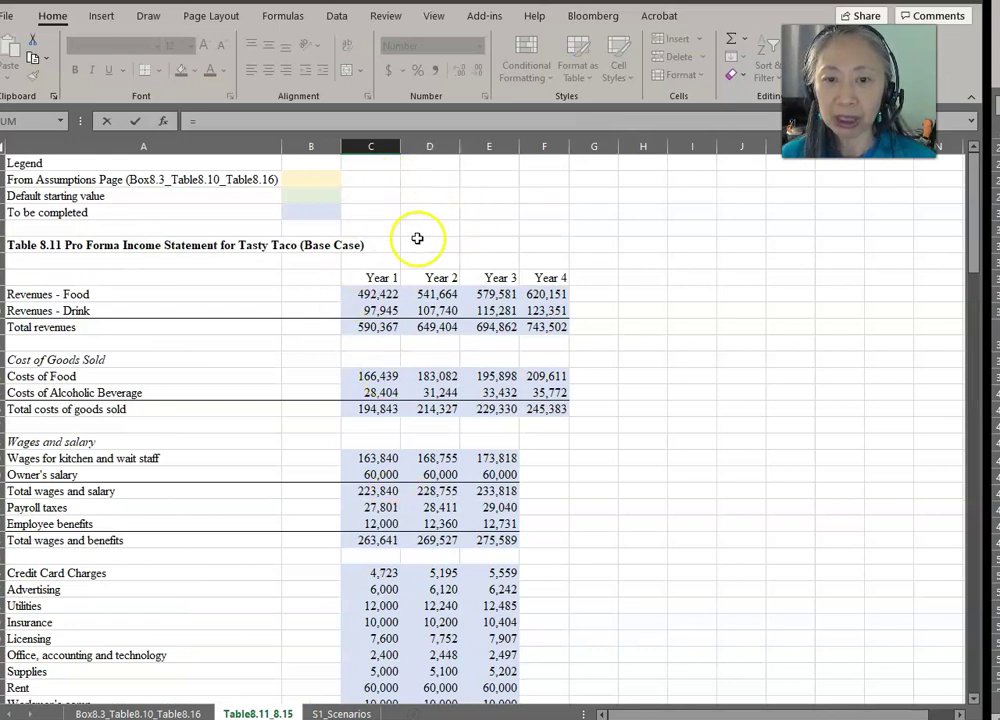
left_click(438, 409)
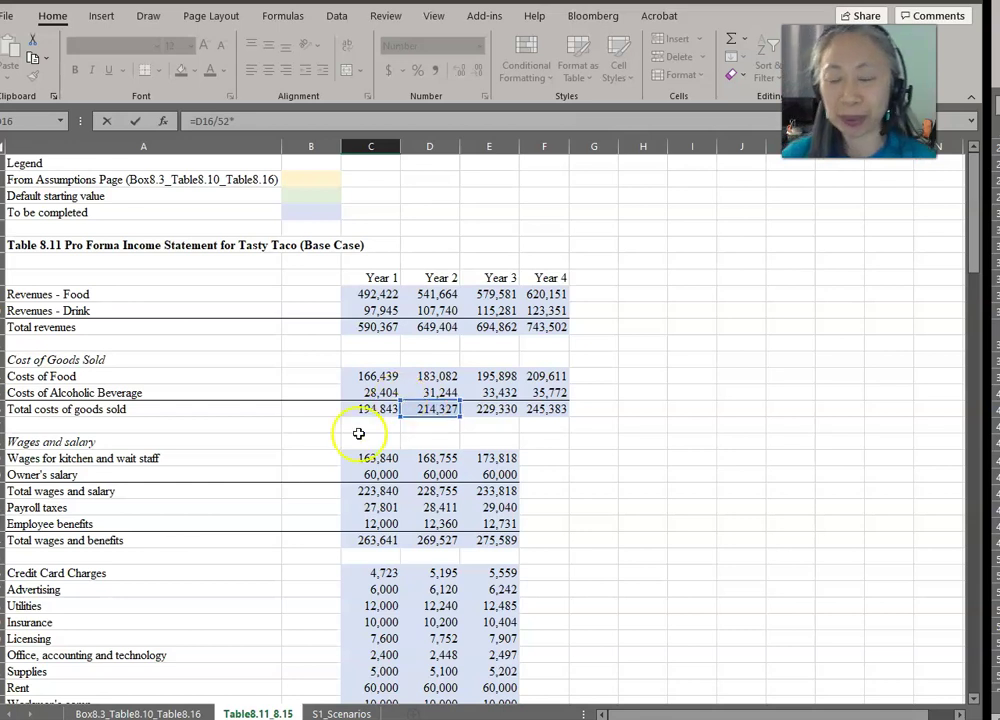
left_click(136, 712)
left_click(452, 547)
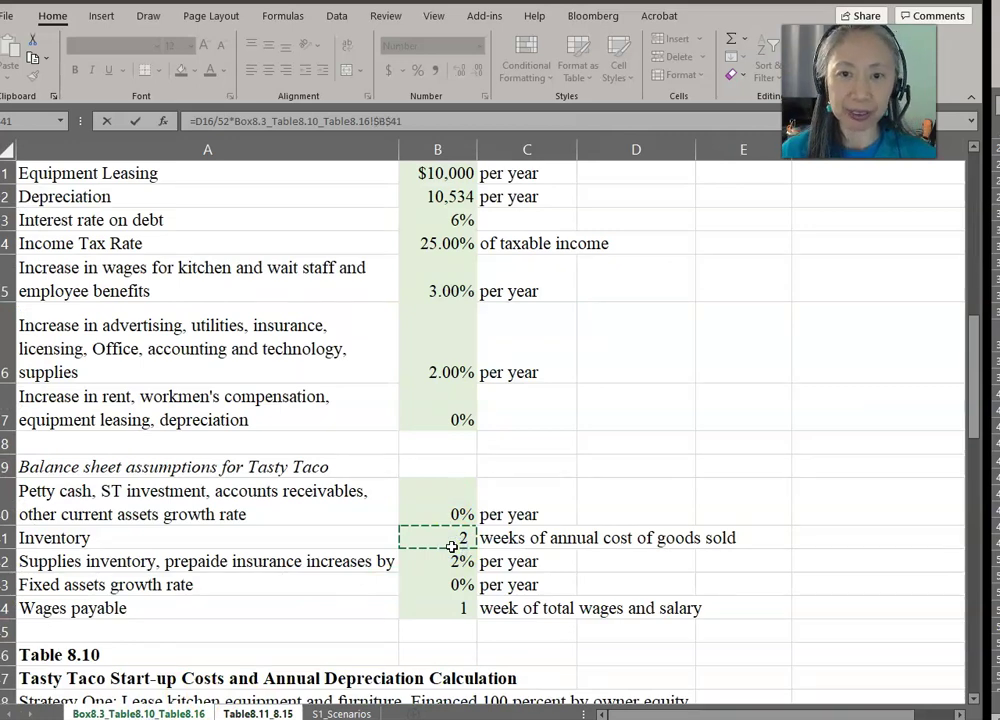
key("Return")
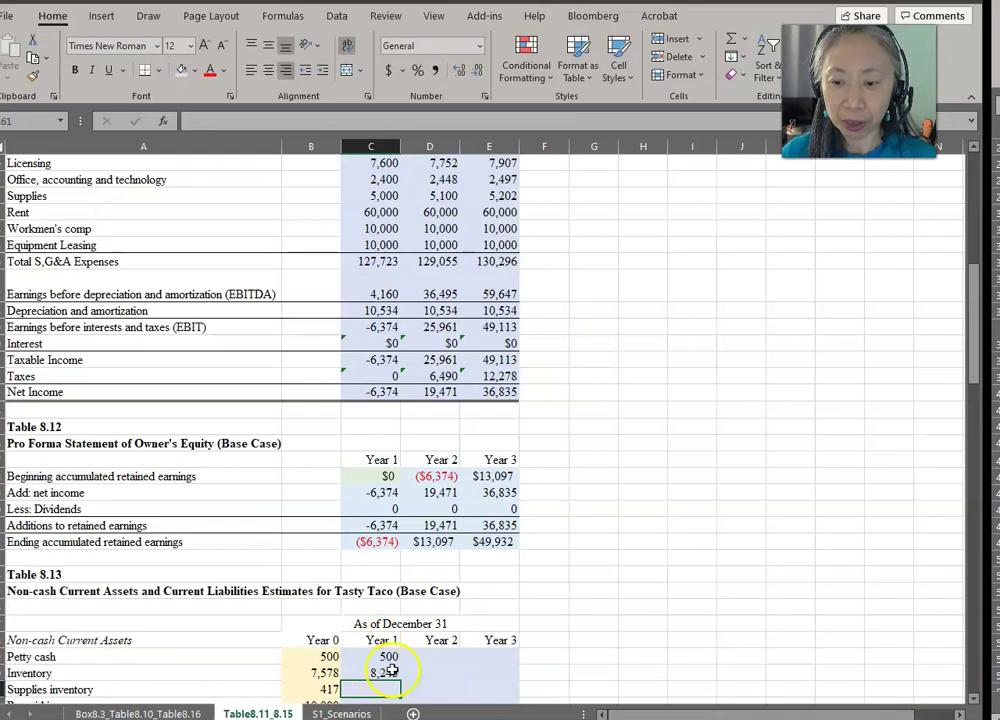
Calculate Year 1 supplies inventory in Table 8.13 with the formula =B61*(1+Box8.3_Table8.10_Table8.16!$B$42)
scroll(462, 635, "down", 2)
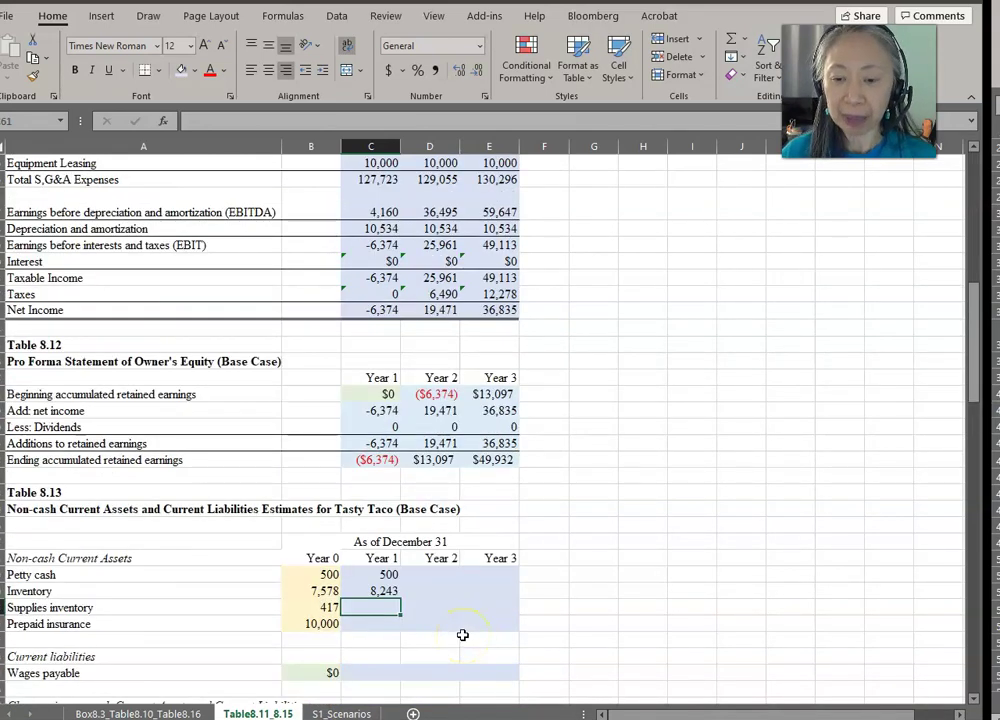
left_click(175, 713)
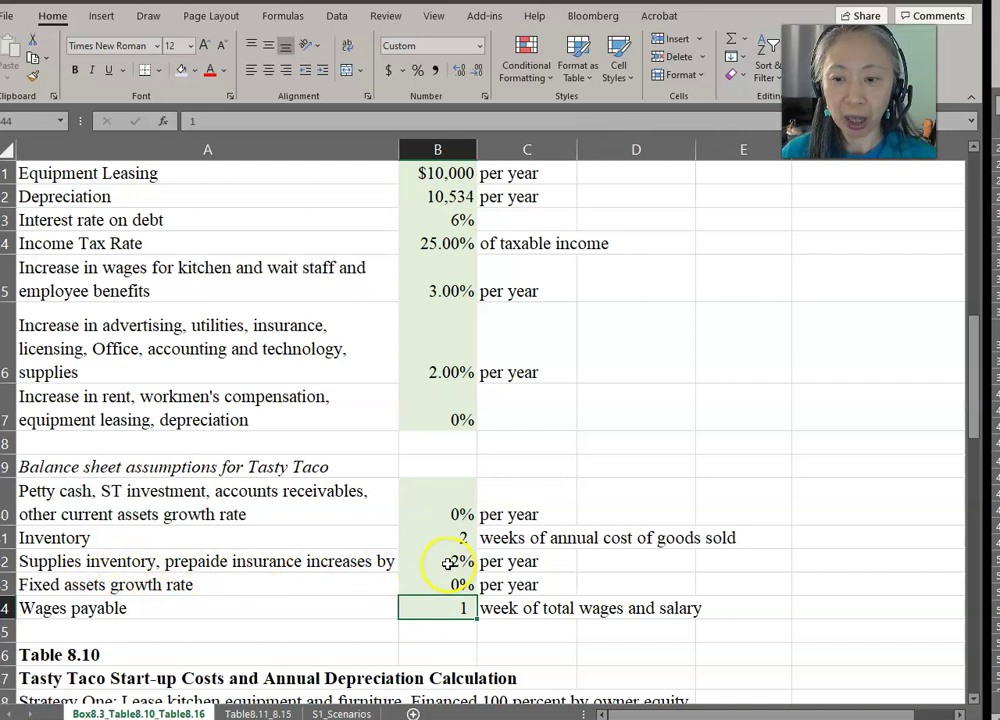
left_click(262, 713)
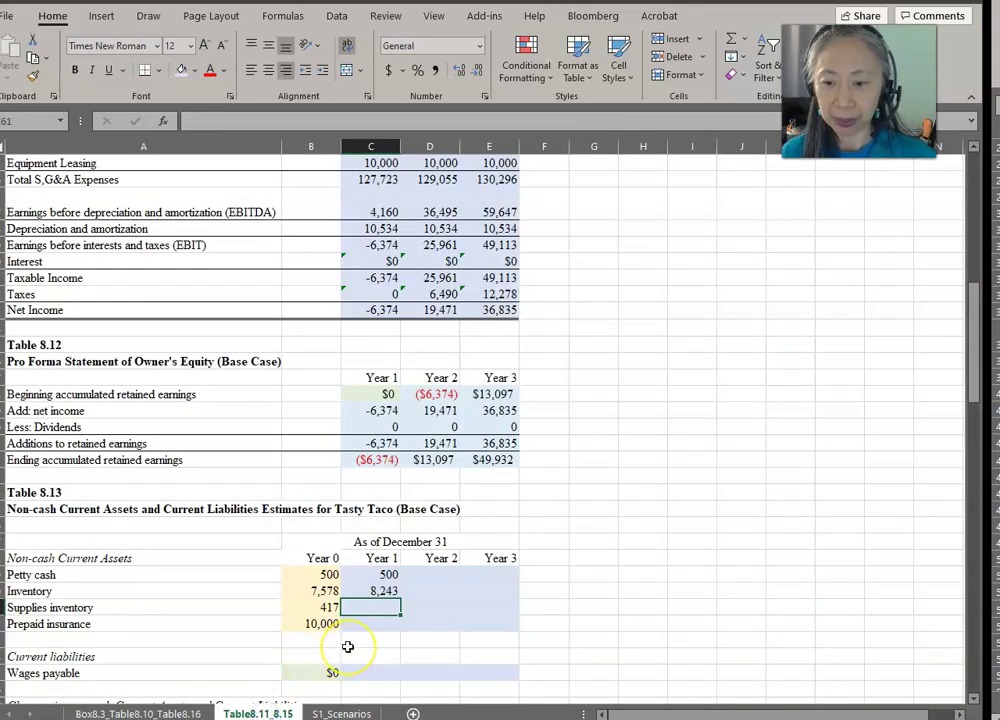
type("=")
key("Left")
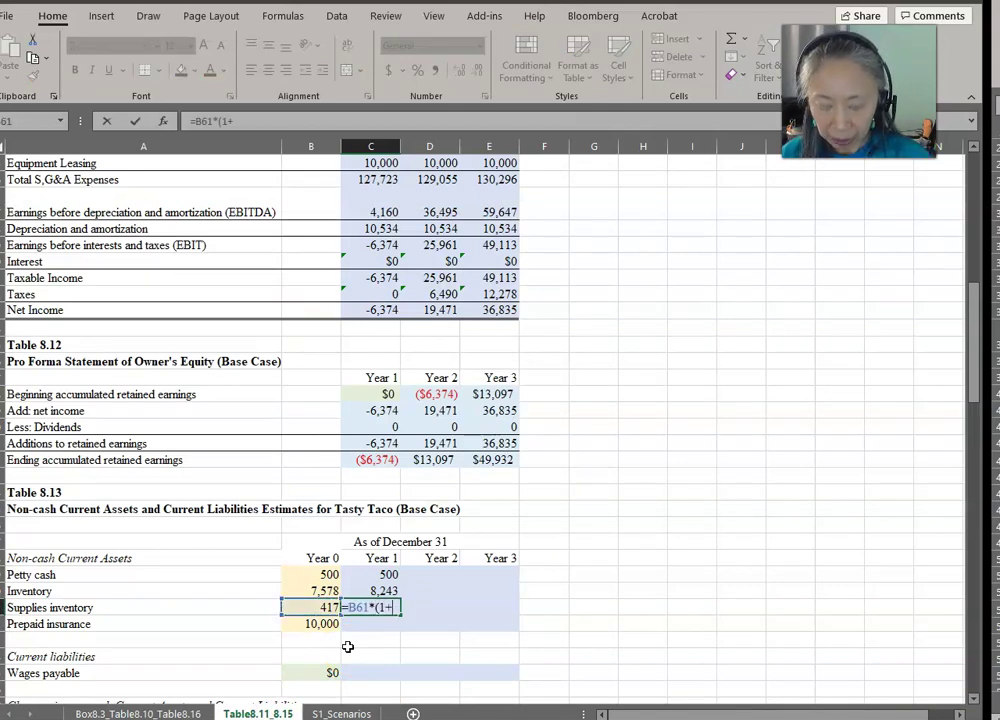
type("*(1+")
left_click(150, 713)
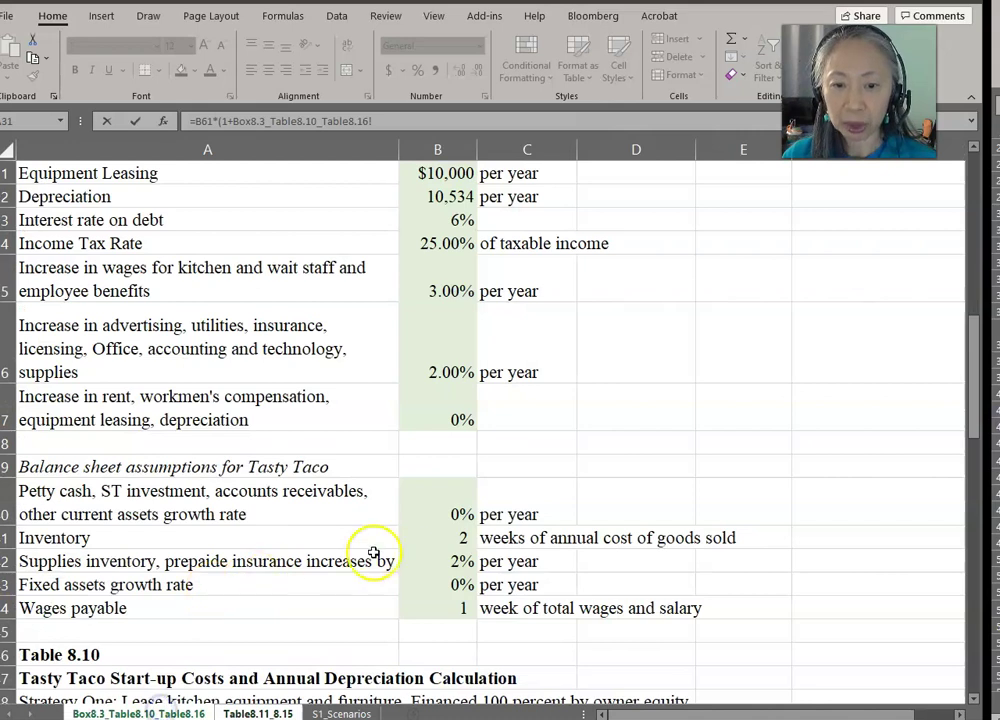
left_click(433, 563)
key("F4")
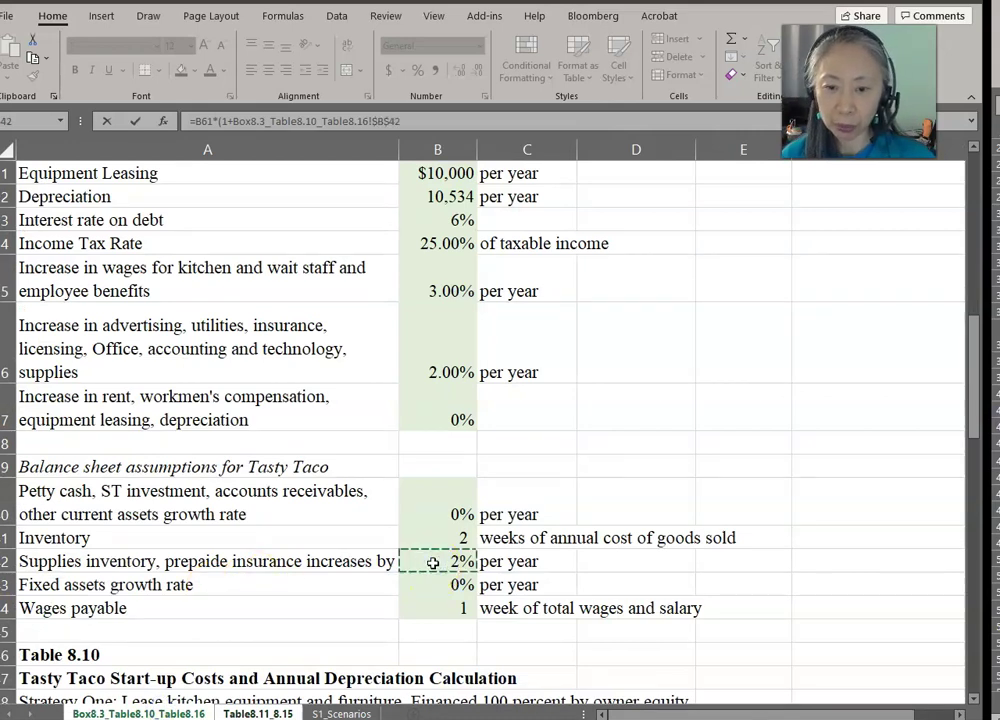
key("Return")
Copy the Year 1 supplies inventory formula to the Year 1 prepaid insurance cell in Table 8.13
key("Up")
key("ctrl+c")
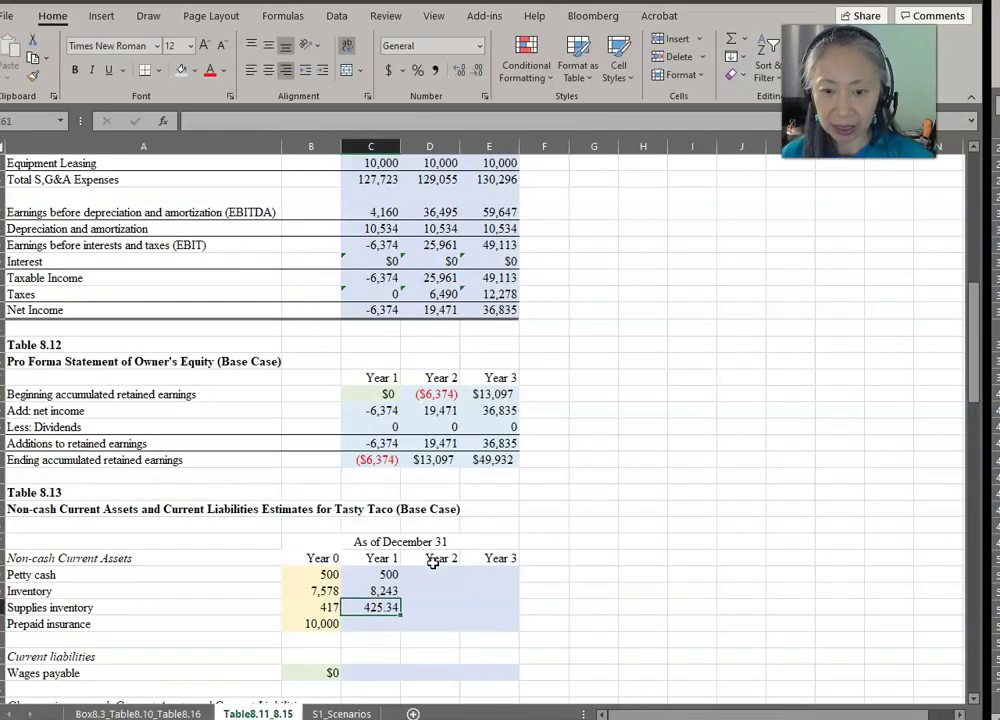
key("Down")
key("ctrl+v")
key("Up")
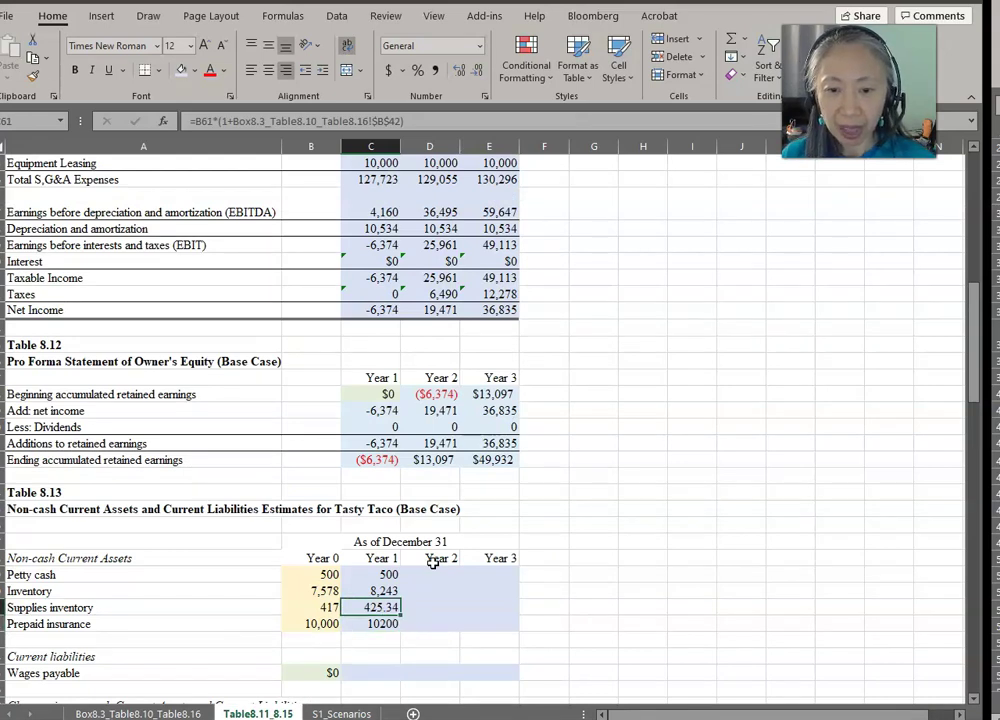
key("Up")
key("Down")
key("Down")
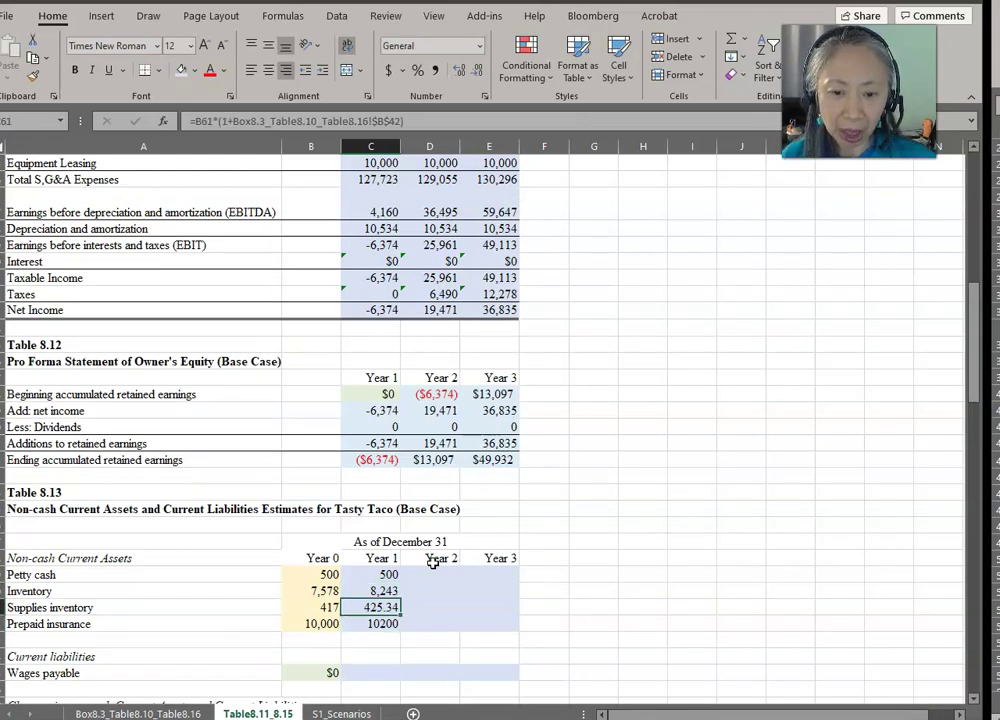
Format the Year 1 supplies inventory and prepaid insurance amounts in Table 8.13 with thousands separators and no decimals
key("shift+Down")
key("ctrl+v")
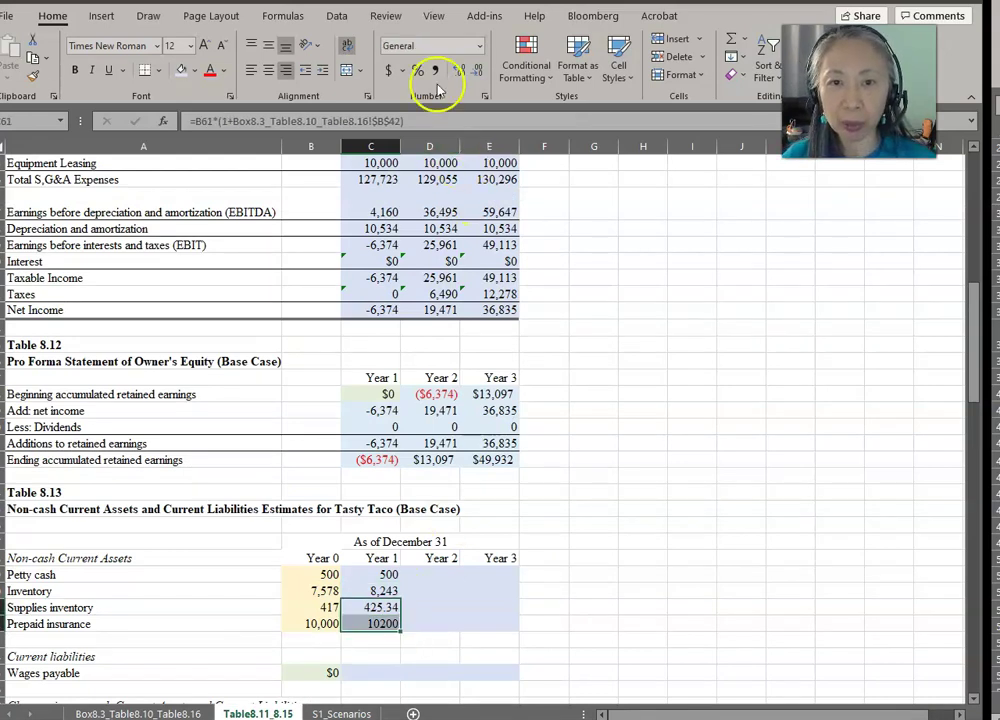
left_click(435, 70)
left_click(478, 68)
left_click(478, 68)
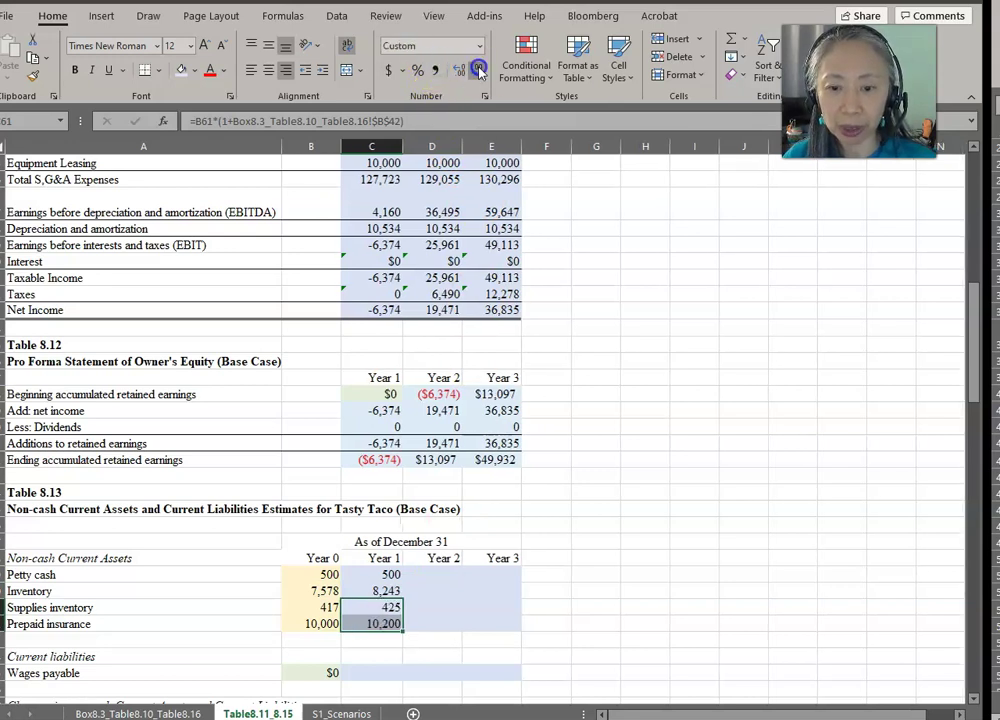
left_click(390, 607)
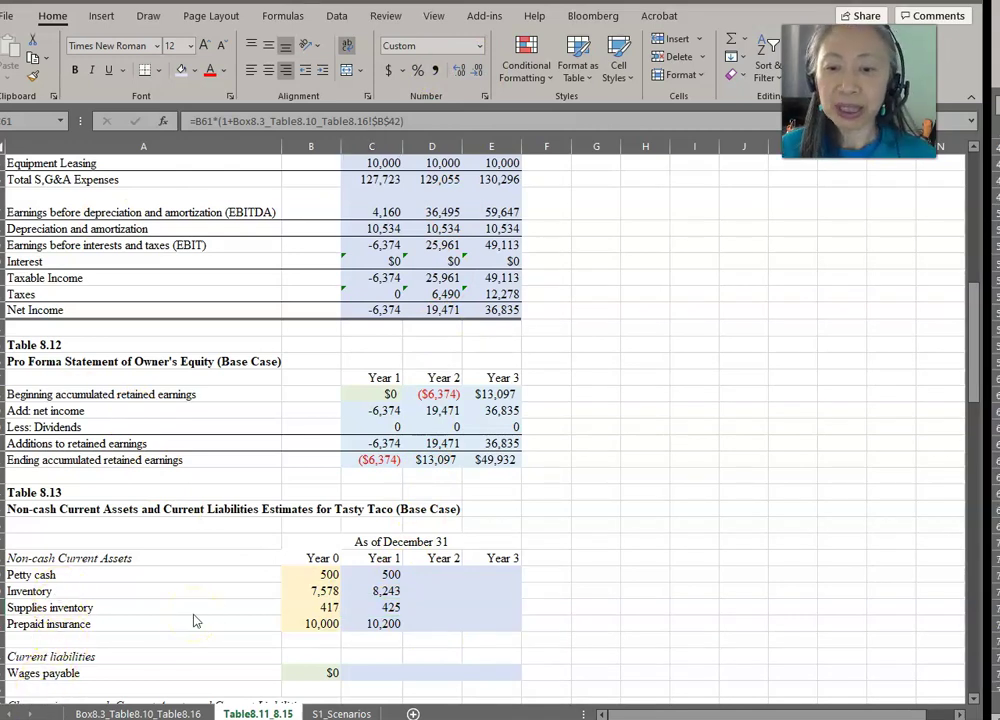
Check the wages payable assumption on sheet Box8.3_Table8.10_Table8.16, and return to the Year 1 wages payable cell in Table 8.13
left_click(193, 614)
scroll(195, 612, "down", 2)
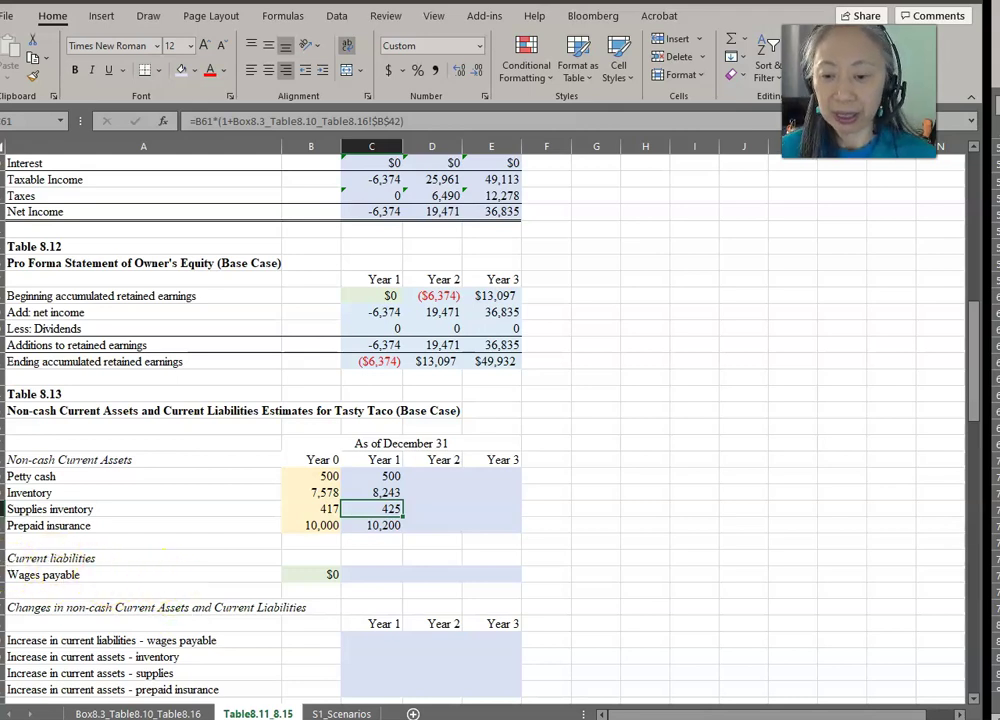
left_click(138, 712)
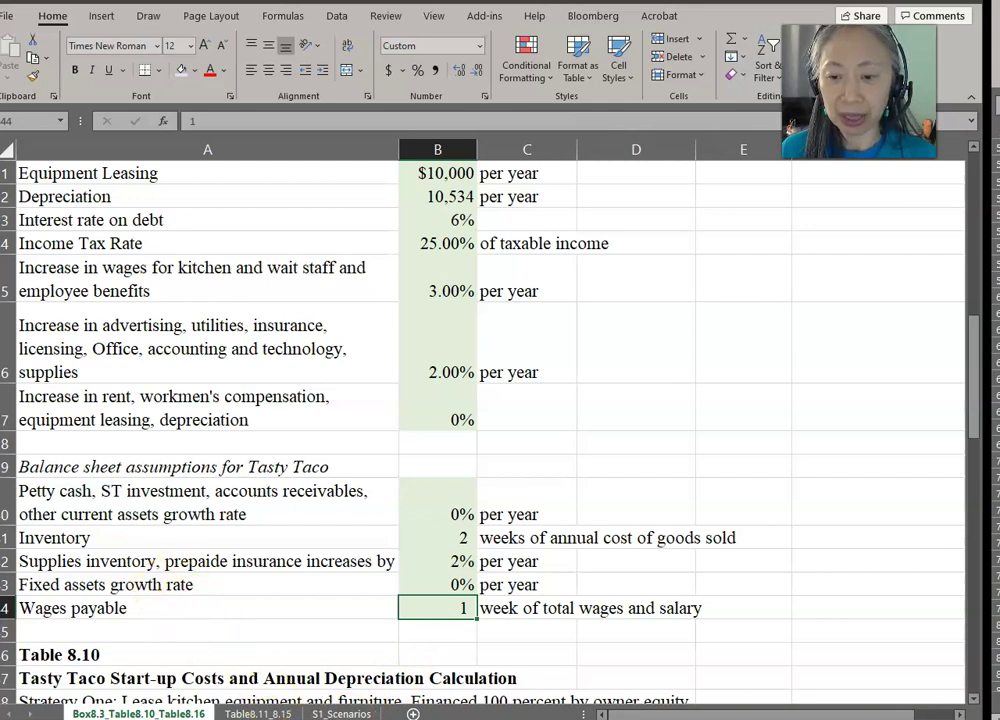
left_click(258, 713)
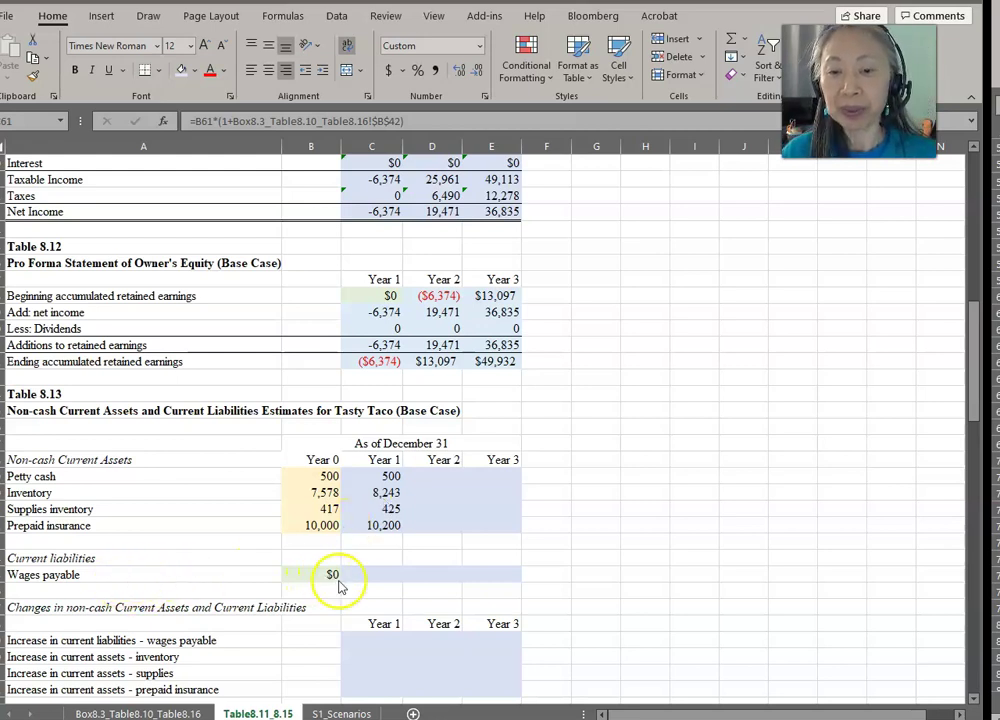
left_click(388, 576)
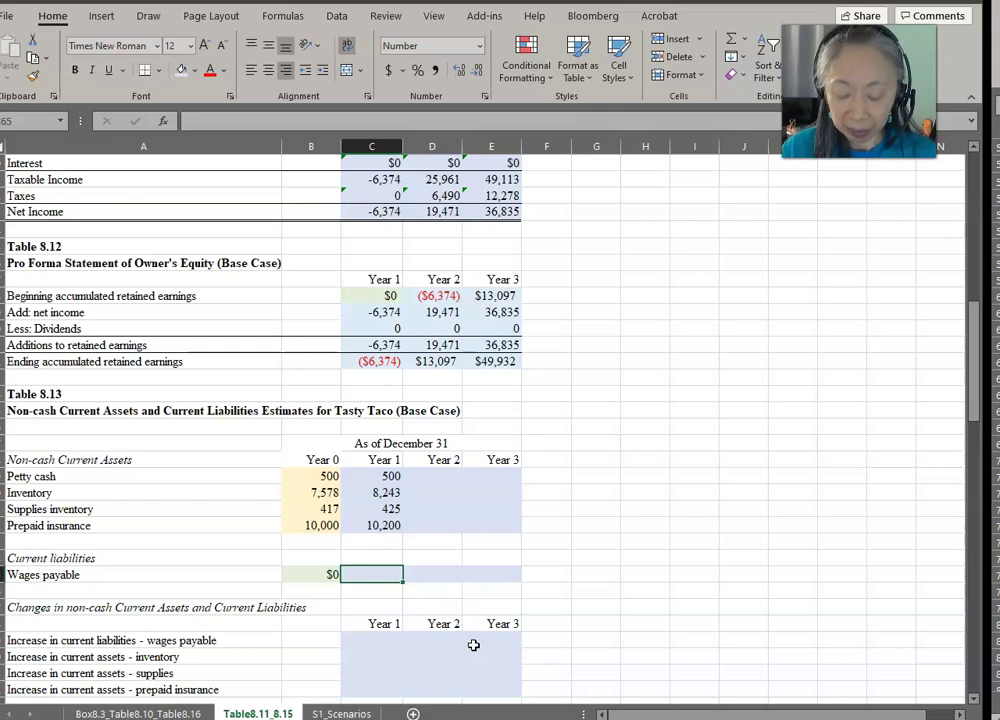
type("=")
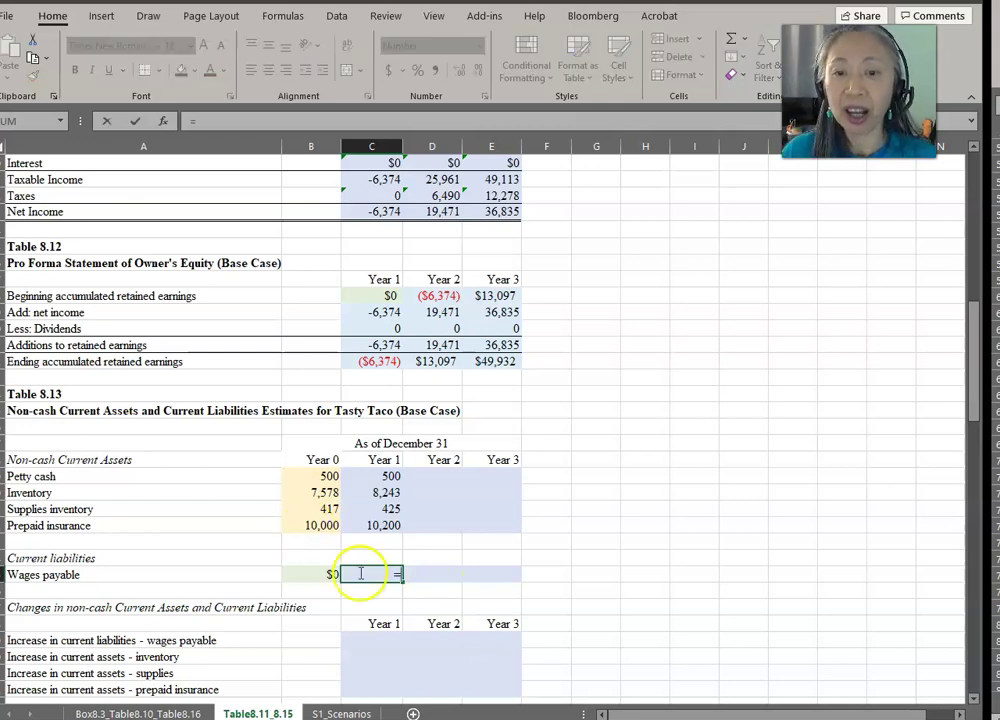
scroll(364, 574, "up", 13)
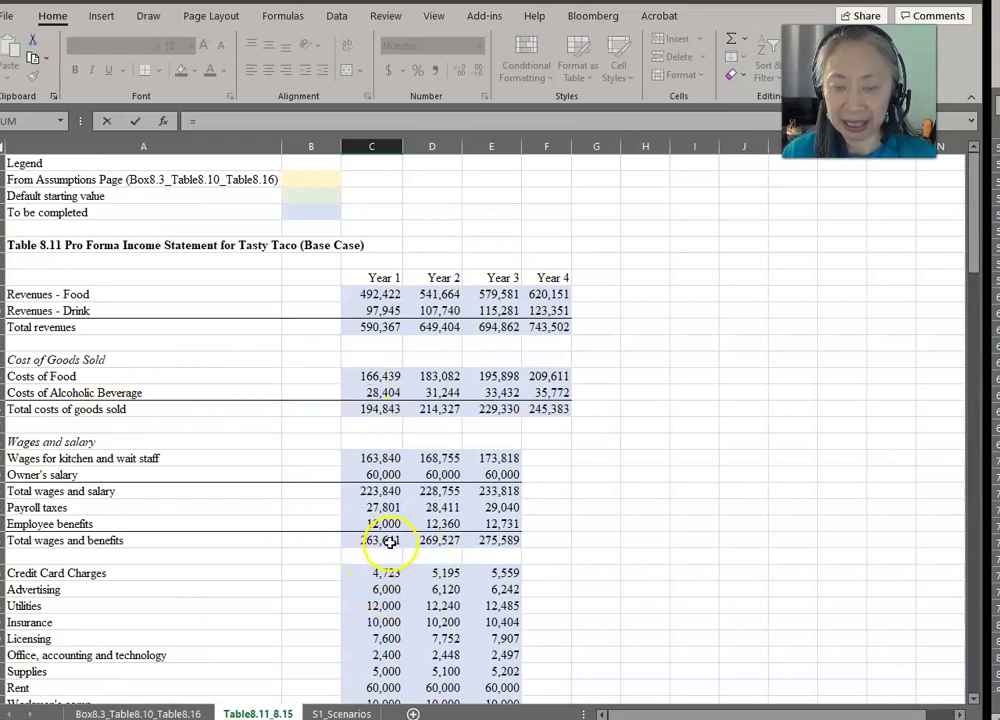
key("Escape")
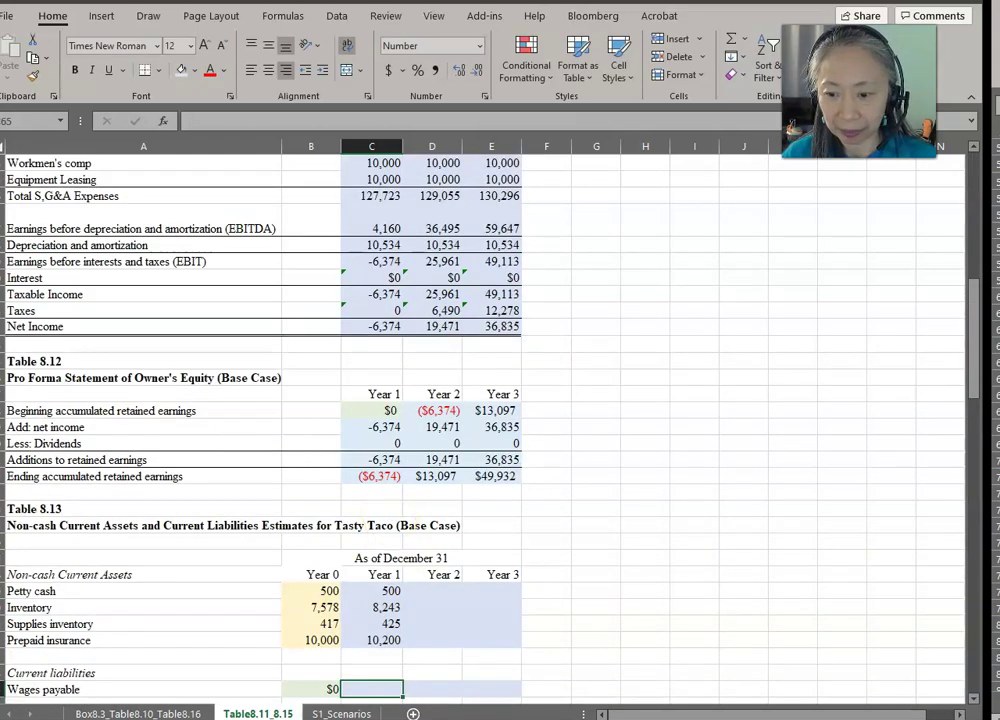
Calculate Year 1 wages payable in Table 8.13 from total wages and salary as =C21/52*Box8.3_Table8.10_Table8.16!$B$44
type("=")
scroll(364, 471, "down", 4)
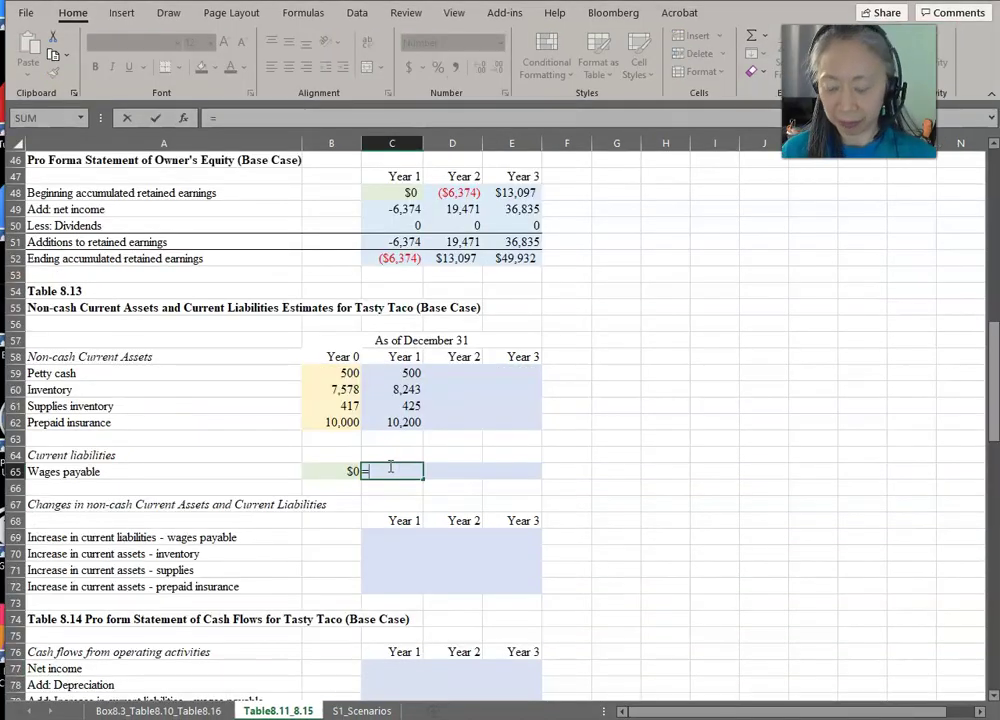
scroll(390, 467, "up", 15)
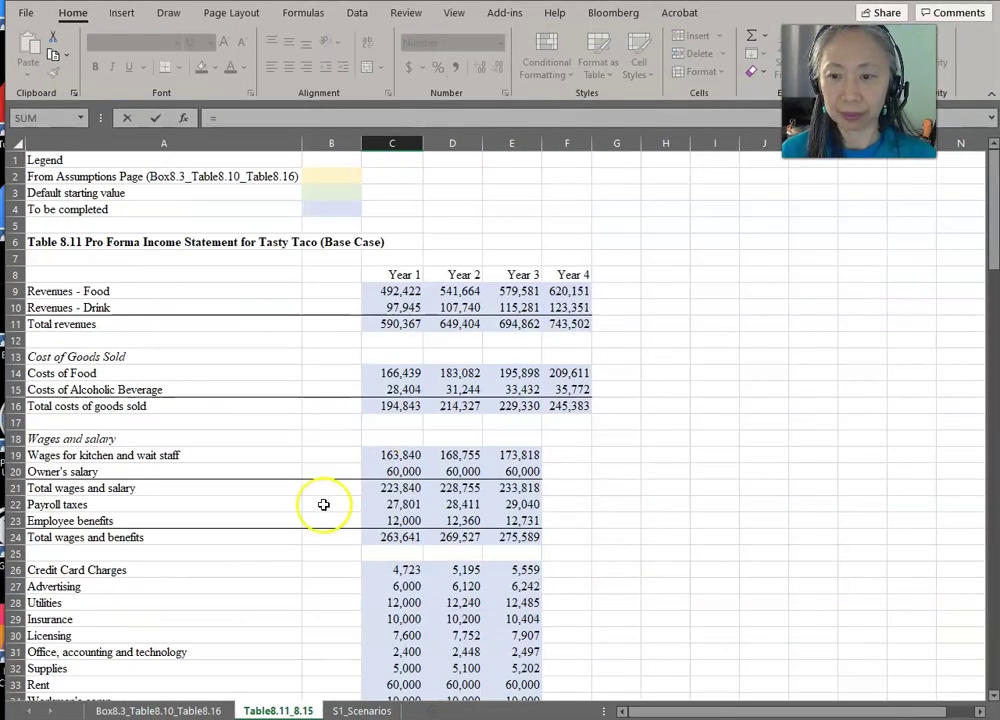
left_click(381, 489)
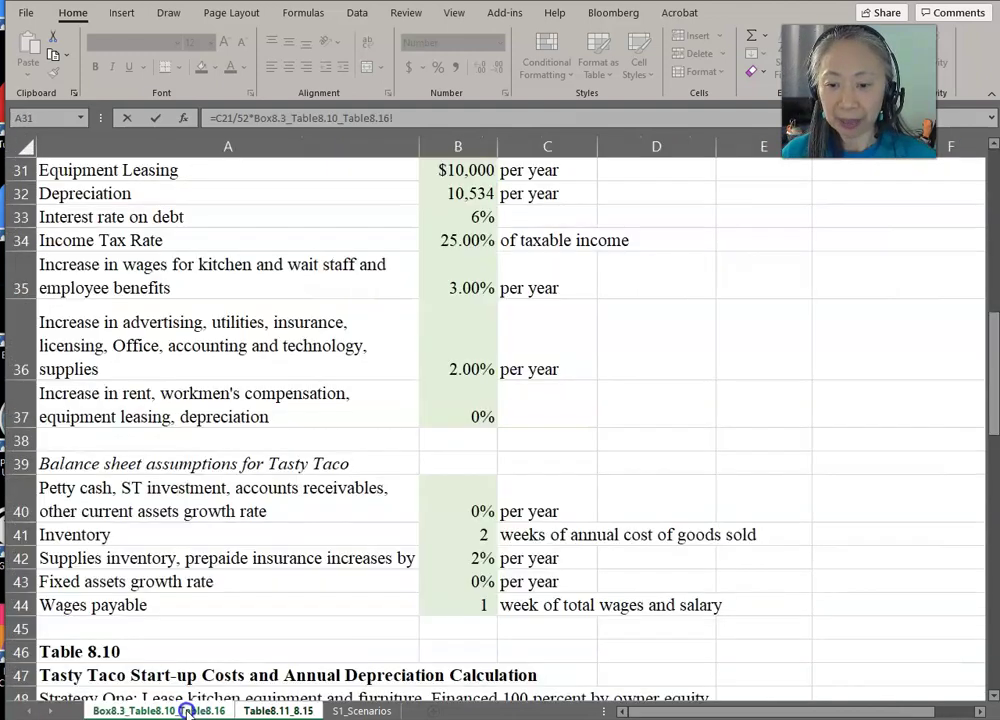
left_click(193, 710)
left_click(459, 605)
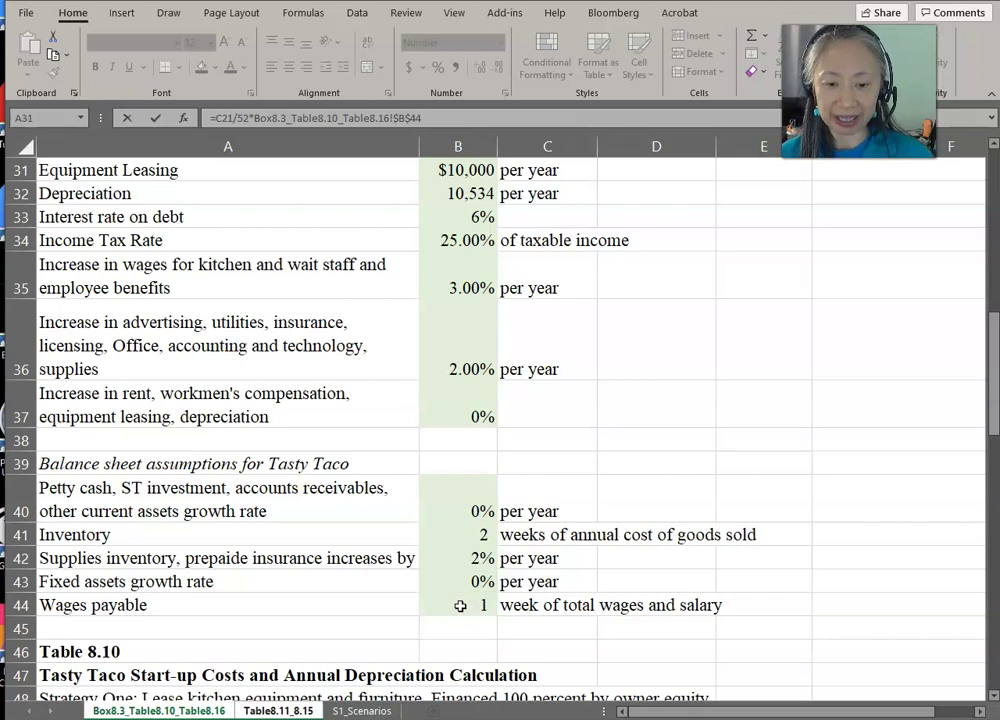
key("Return")
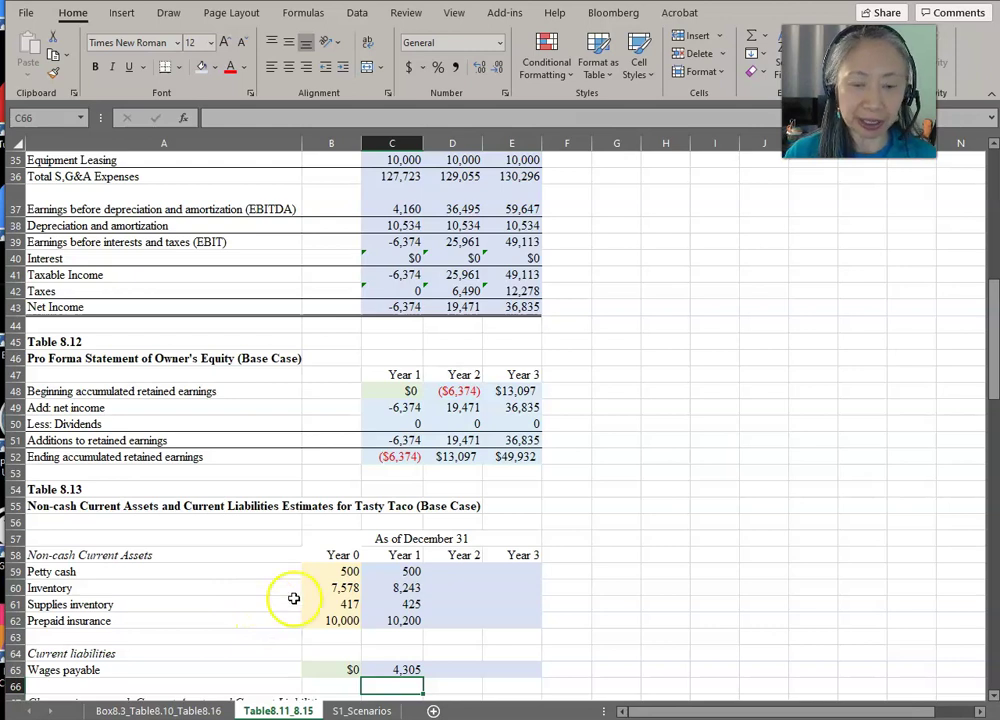
Fill the Year 1 formulas from petty cash through wages payable in Table 8.13 across to Years 2 and 3
left_click_drag(400, 571, 396, 668)
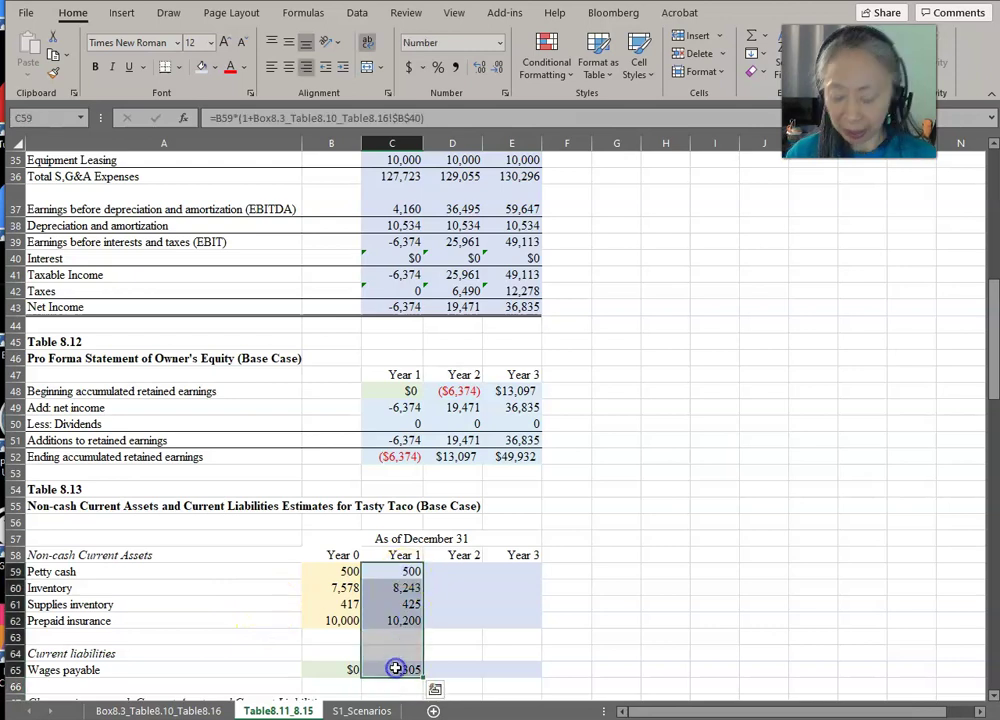
key("shift+Right")
key("shift+Right")
key("ctrl+r")
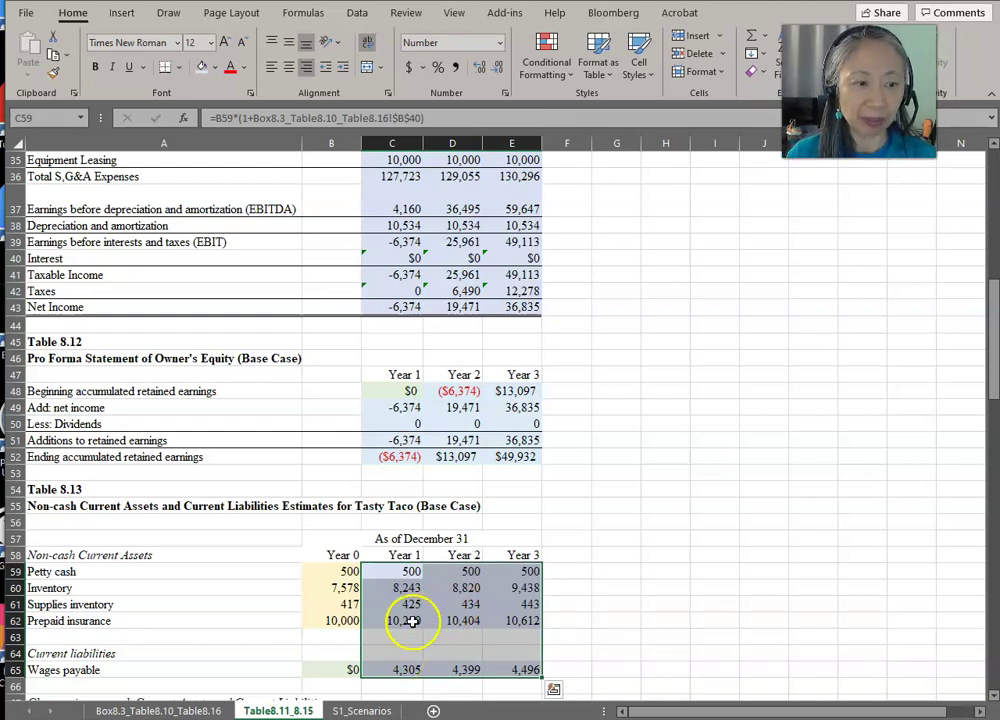
Calculate the Year 1 increase in current liabilities for wages payable with the formula =C65-B65
scroll(72, 571, "down", 2)
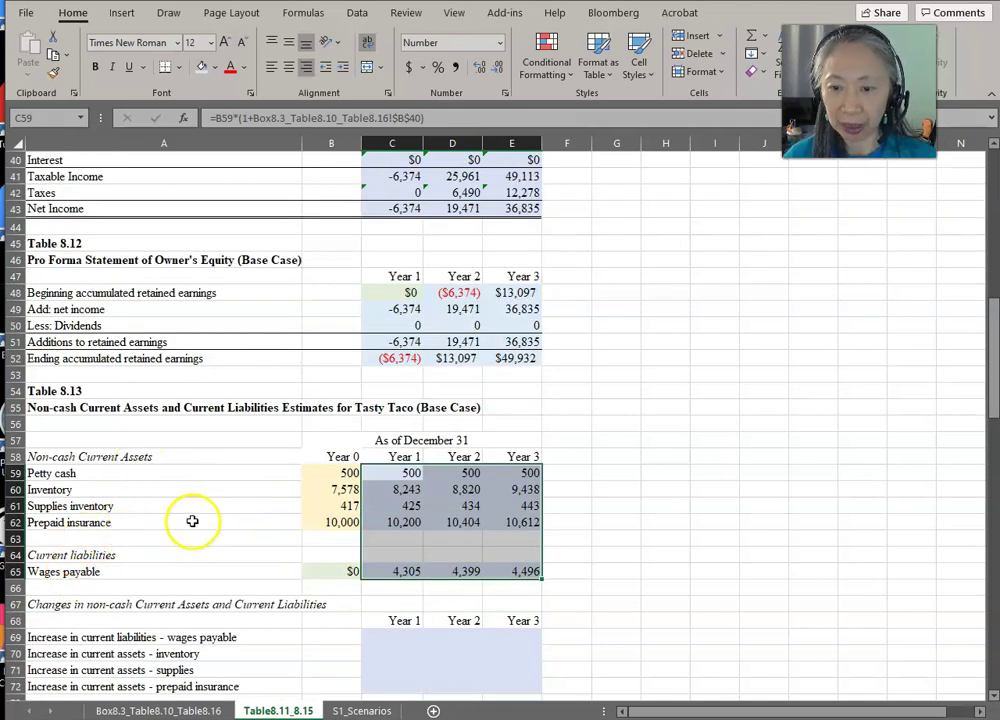
scroll(194, 520, "down", 2)
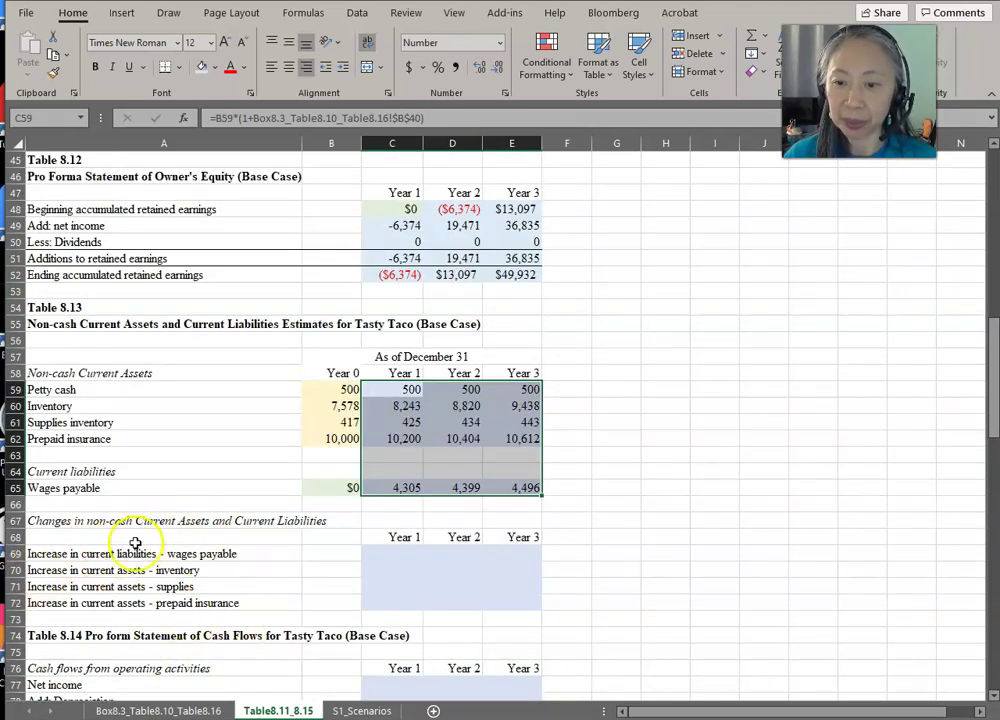
left_click(383, 555)
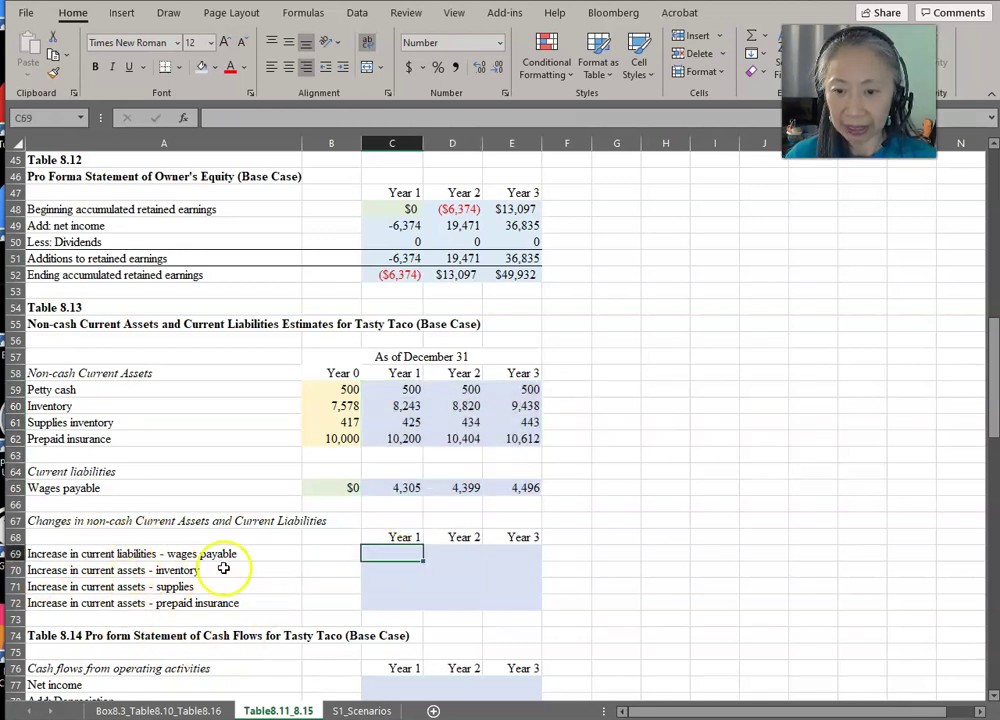
type("=")
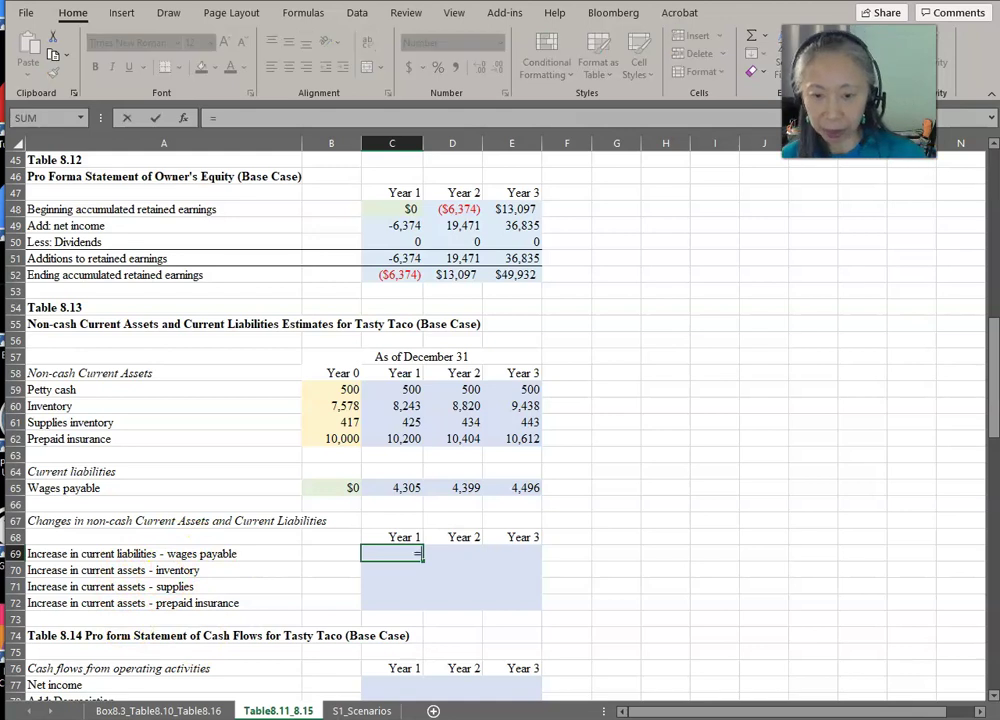
left_click(397, 488)
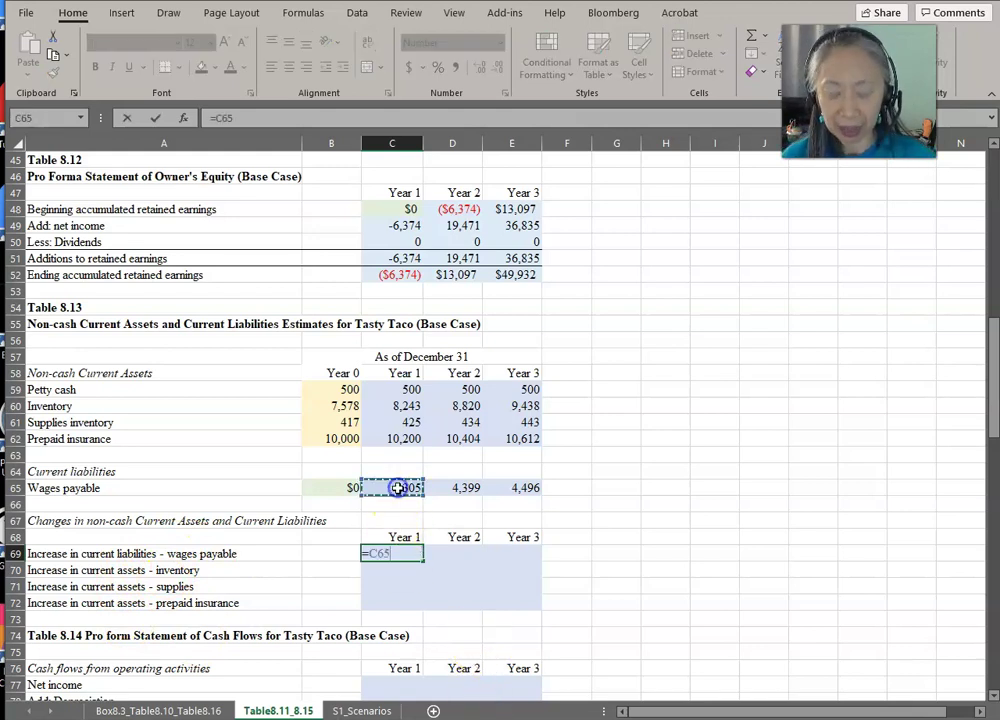
type("-")
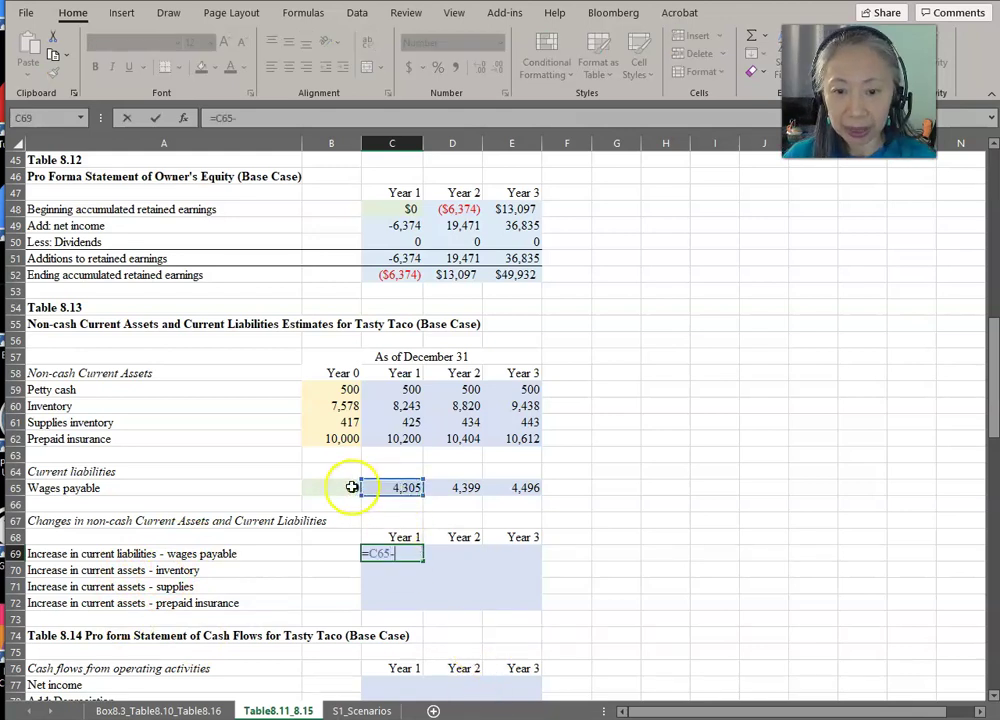
left_click(352, 487)
key("Return")
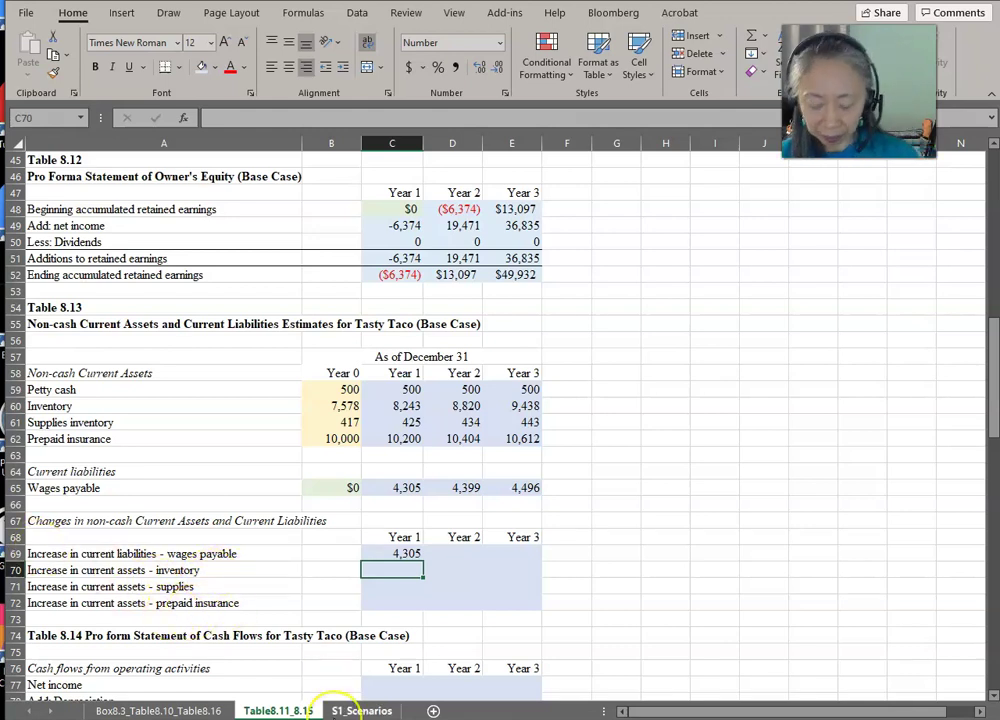
Calculate the Year 1 increase in current assets for inventory with the formula =C60-B60
type("=")
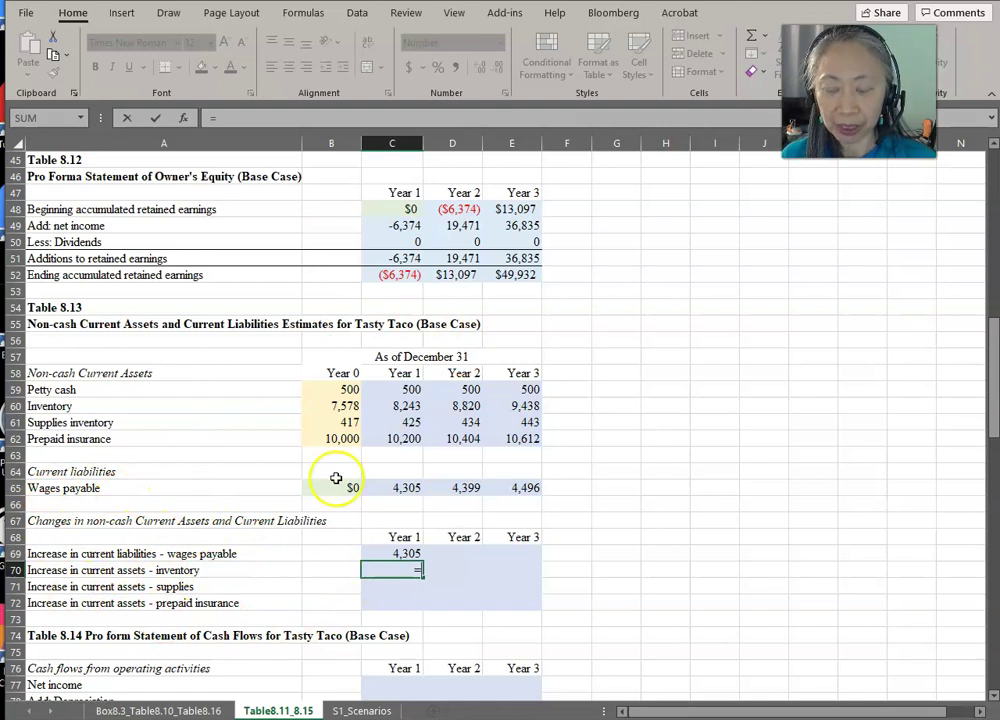
left_click(398, 408)
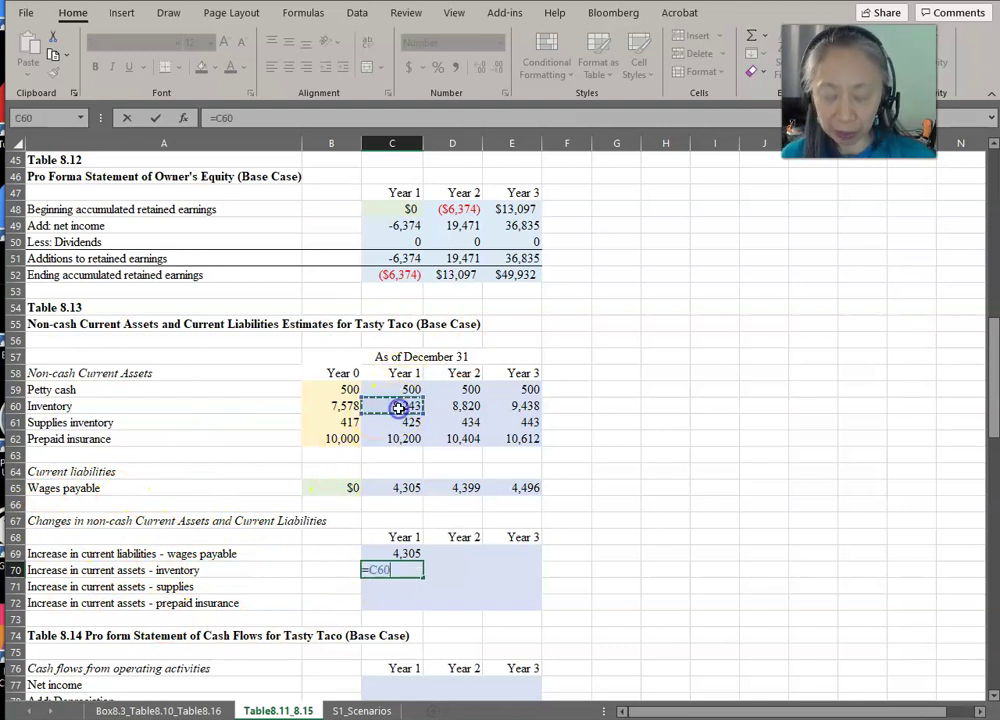
type("-")
left_click(345, 408)
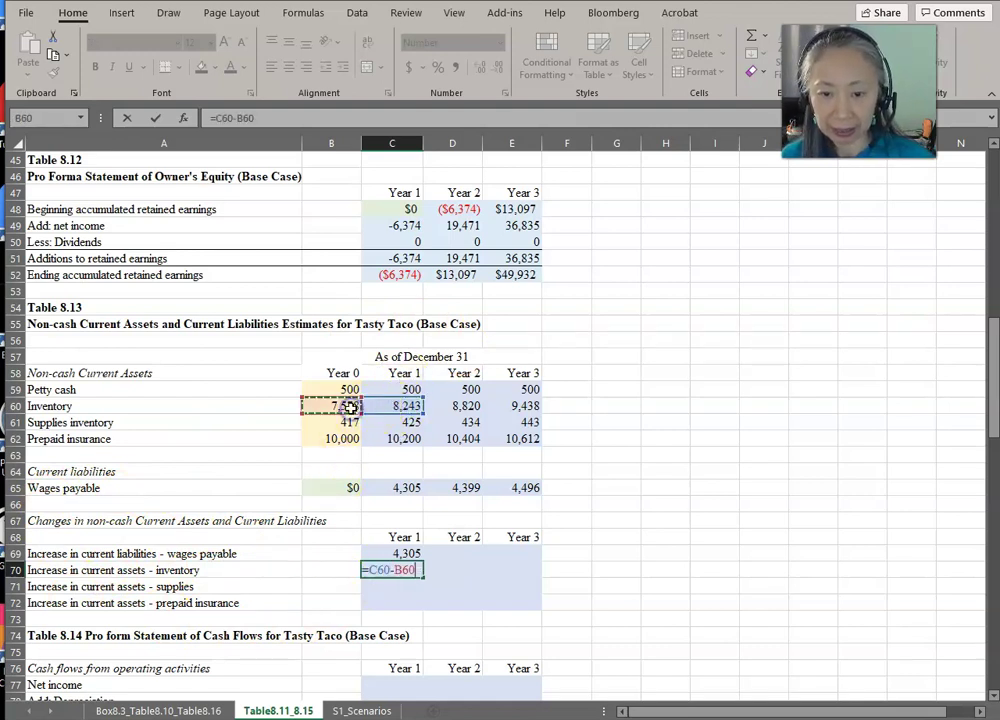
key("Return")
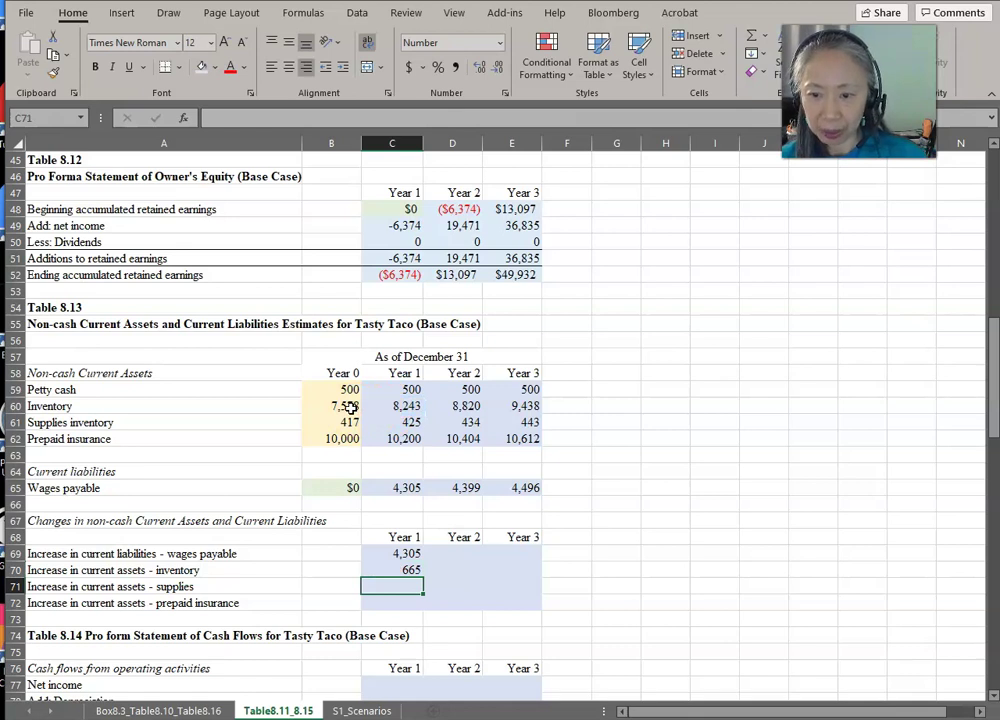
Copy the Year 1 inventory increase formula down to the supplies and prepaid insurance rows
key("Up")
key("shift+Down")
key("shift+Down")
key("ctrl+v")
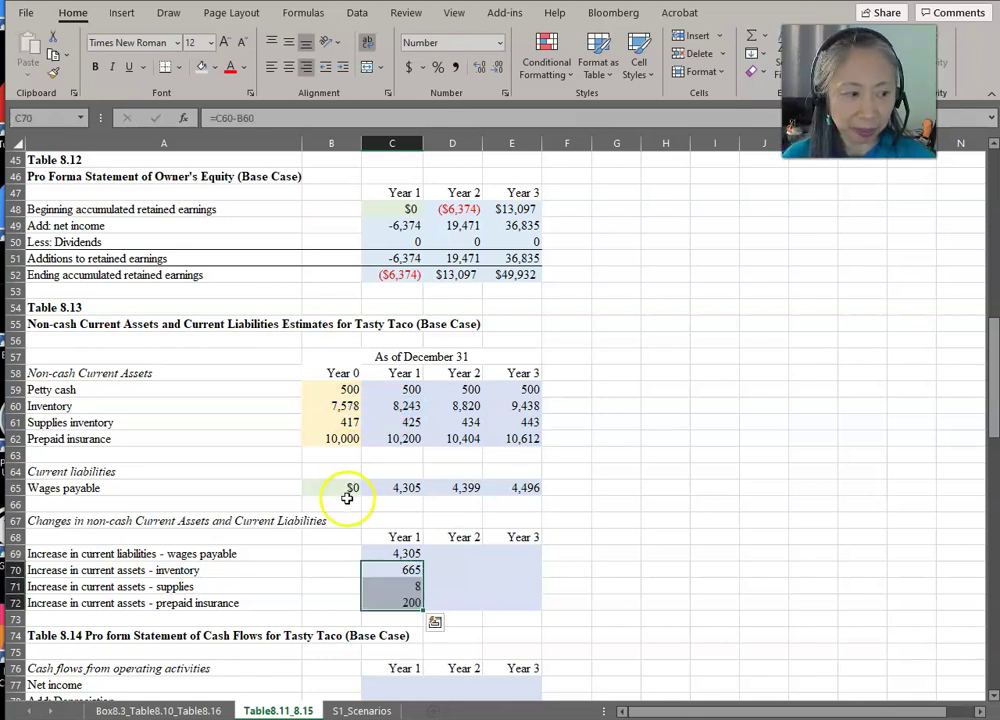
Copy the four Year 1 change formulas for wages payable, inventory, supplies and prepaid insurance to Years 2 and 3
left_click(408, 551)
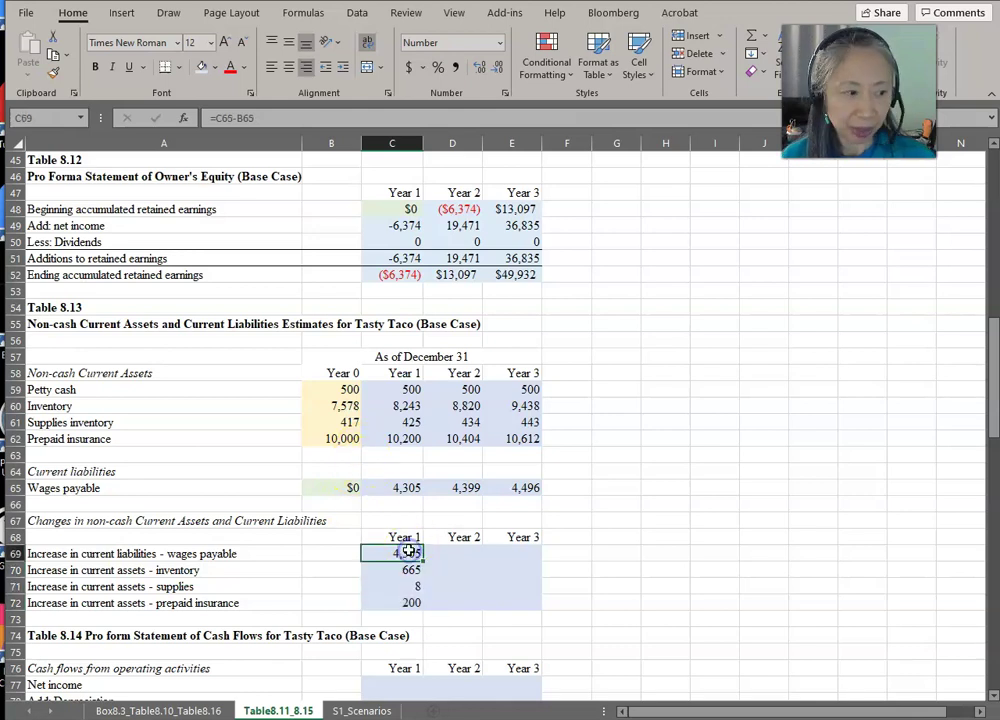
key("shift+Down")
key("shift+Down")
key("shift+Down")
key("ctrl+c")
key("Right")
key("shift+Right")
key("shift+Down")
key("shift+Down")
key("shift+Down")
key("ctrl+v")
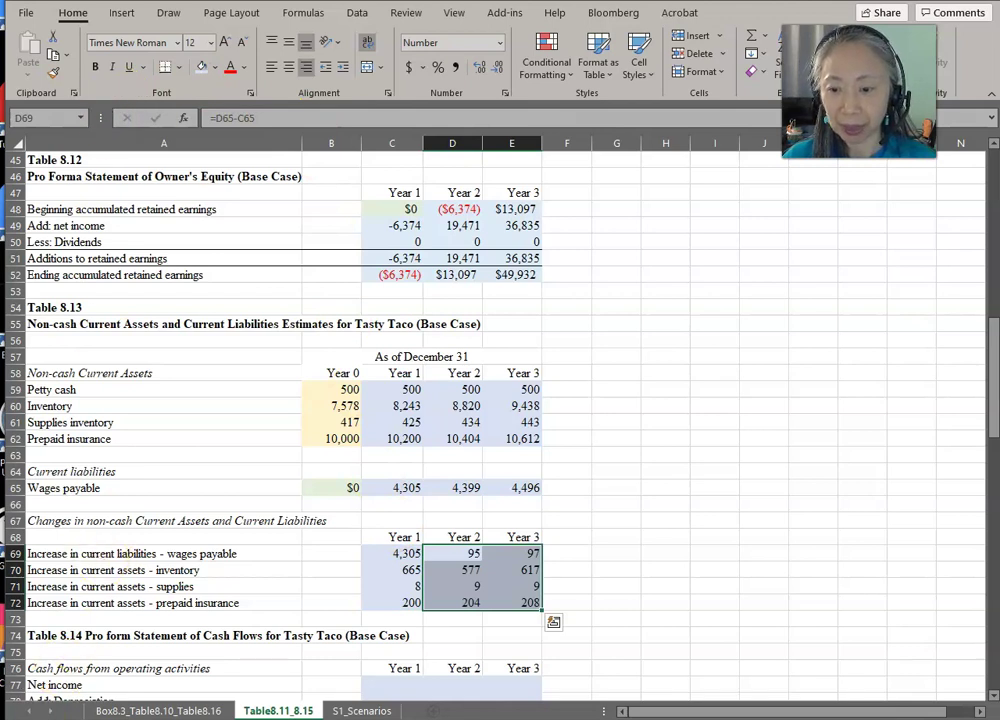
key("Escape")
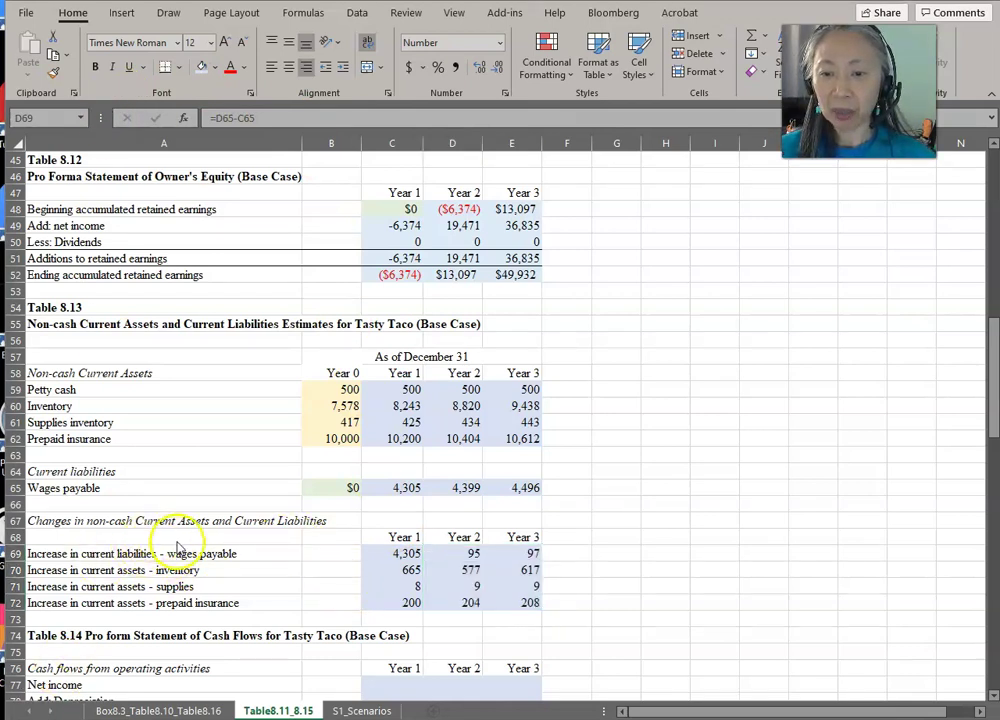
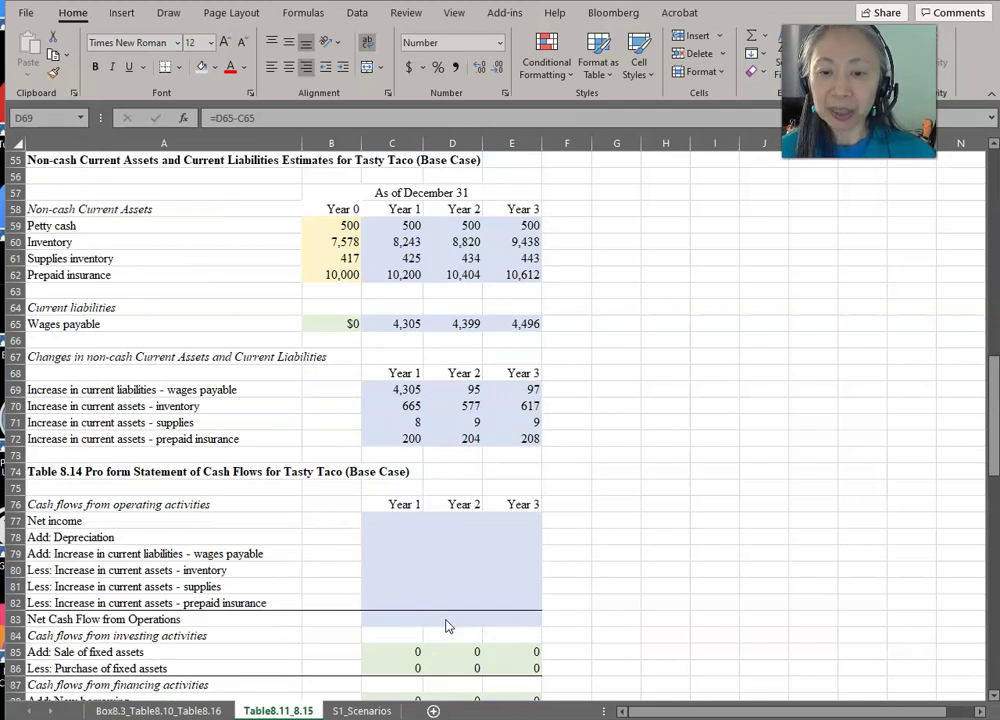
Select the Year 1 net income cell in Table 8.14, the statement of cash flows
scroll(447, 626, "down", 2)
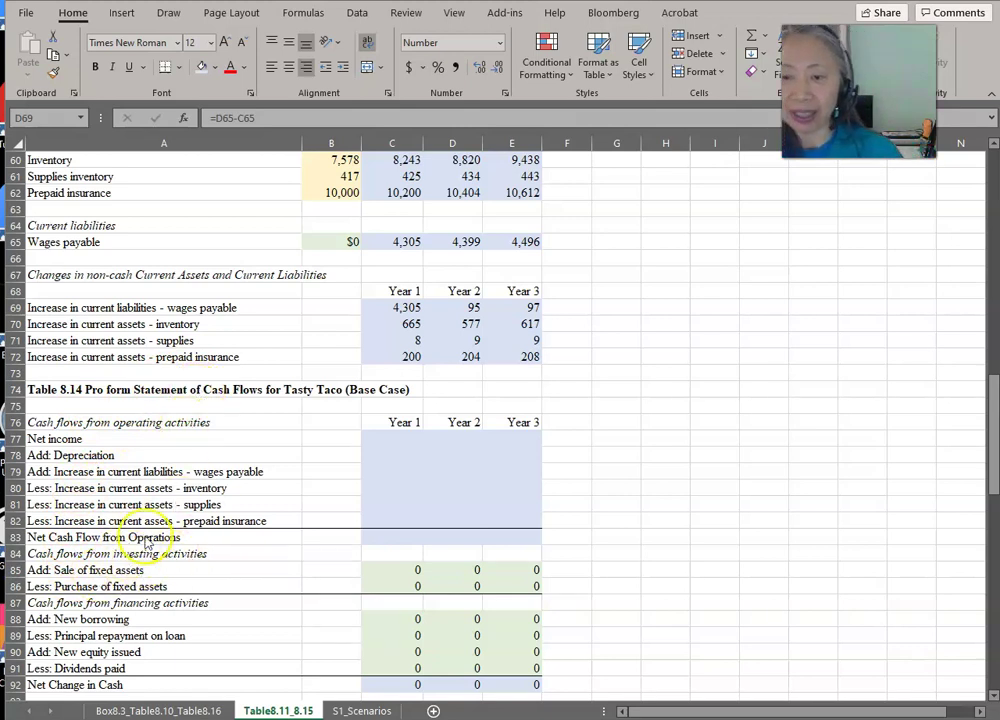
left_click(404, 437)
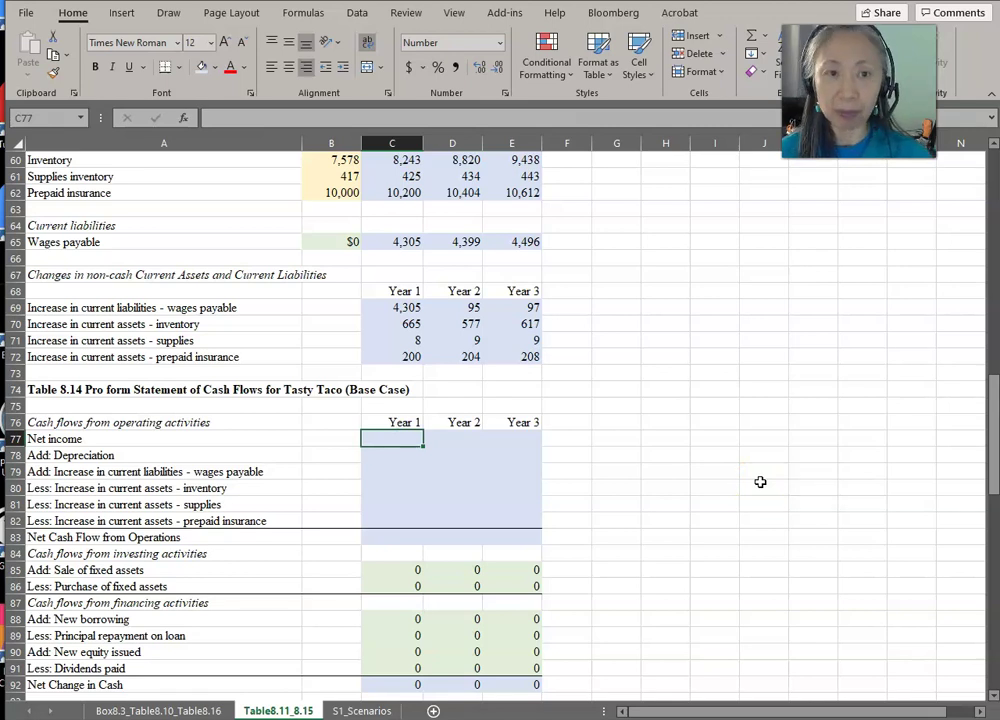
Link the Year 1 net income in Table 8.14 to the income statement's Year 1 net income with =C43
type("=")
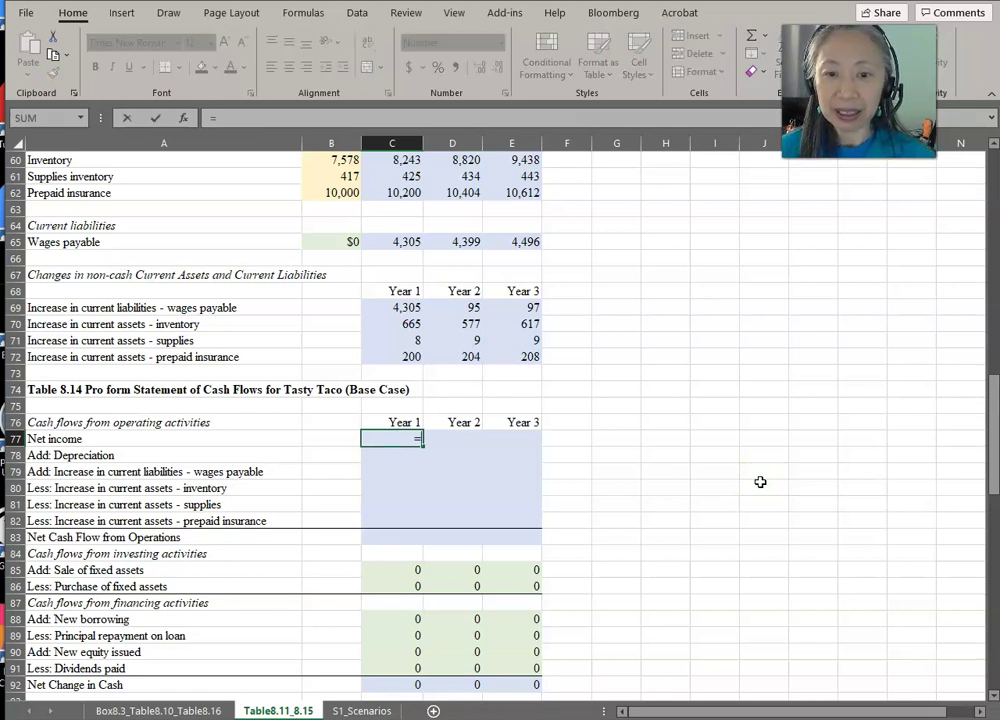
scroll(641, 444, "up", 5)
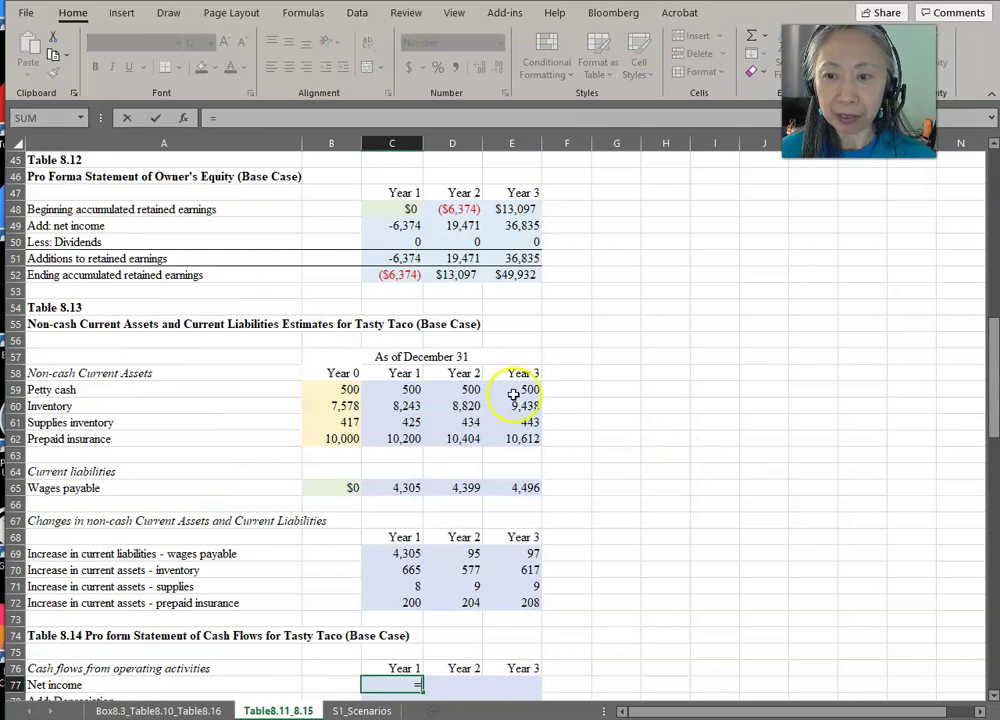
scroll(428, 278, "up", 2)
left_click(395, 208)
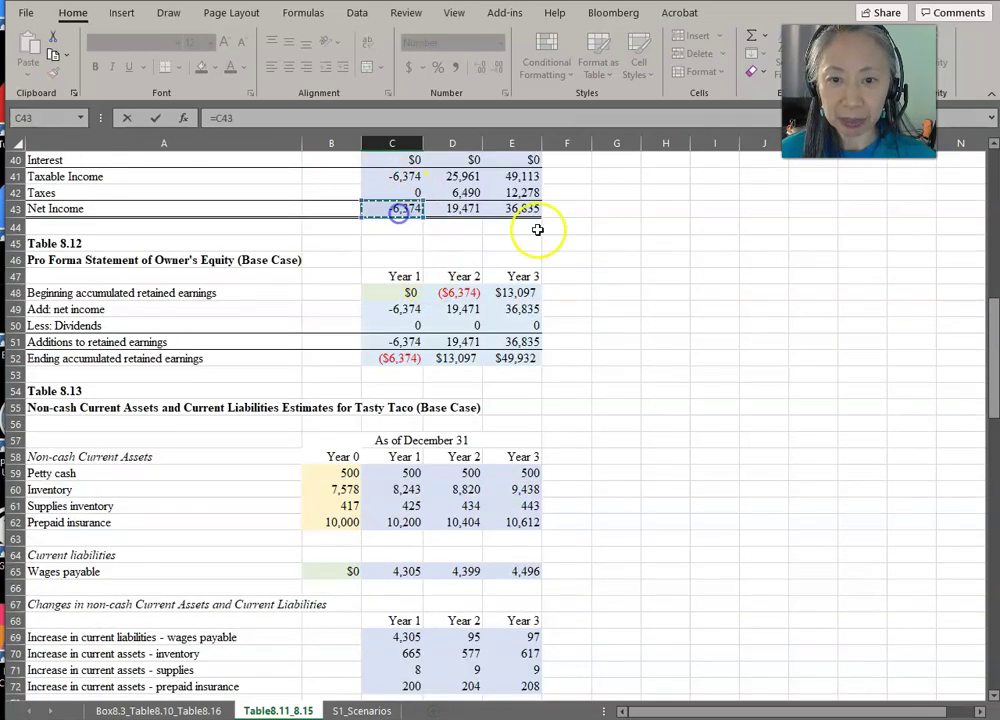
key("Return")
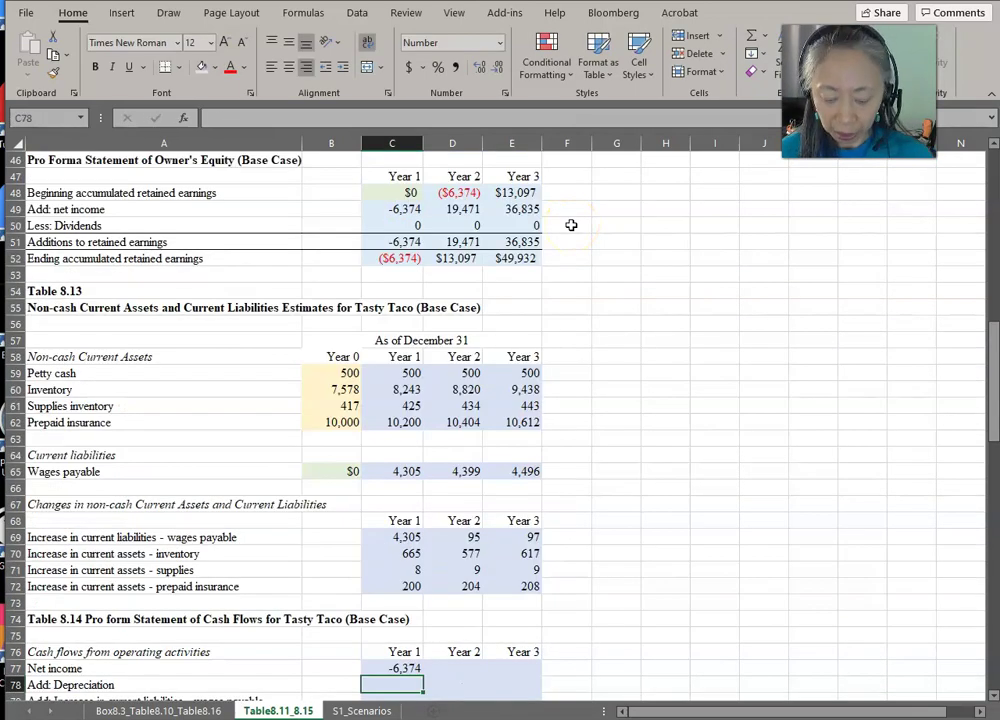
Link the Year 1 depreciation add-back in Table 8.14 to the income statement's depreciation and amortization in C38
type("=")
scroll(571, 225, "up", 7)
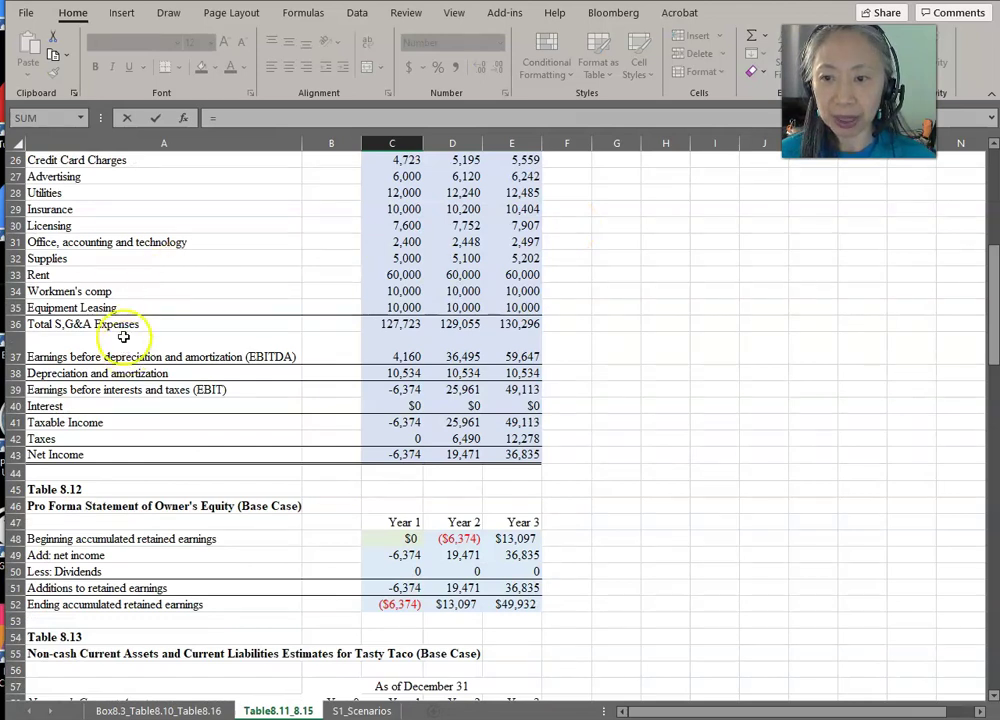
left_click(392, 373)
key("Return")
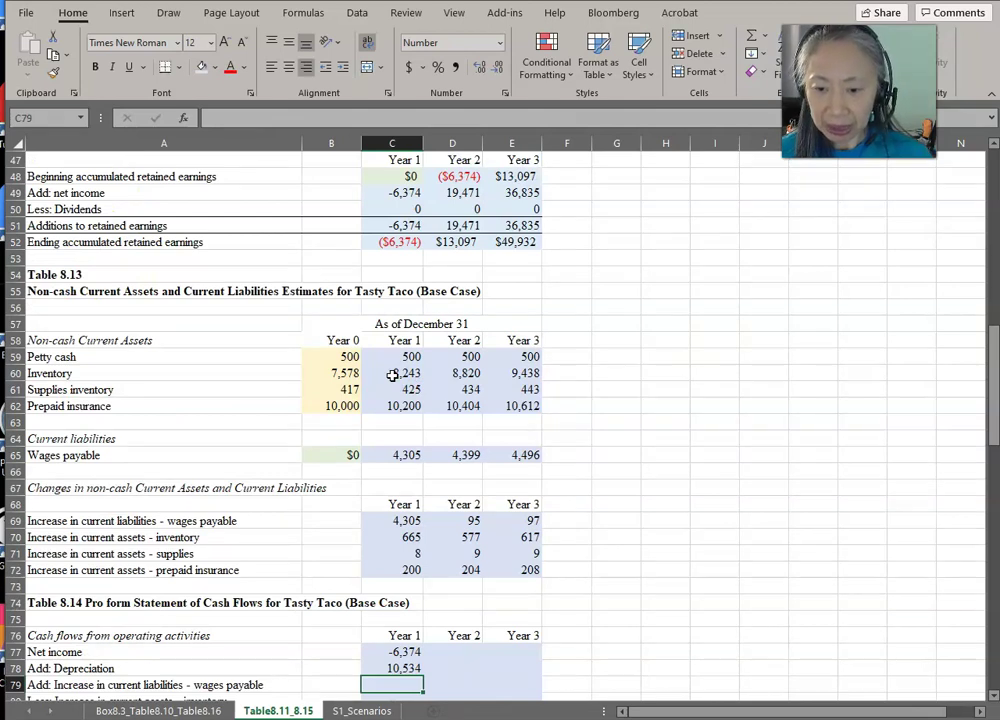
Link the Year 1 wages payable increase in the cash flow statement to Table 8.13 with =C69
type("=")
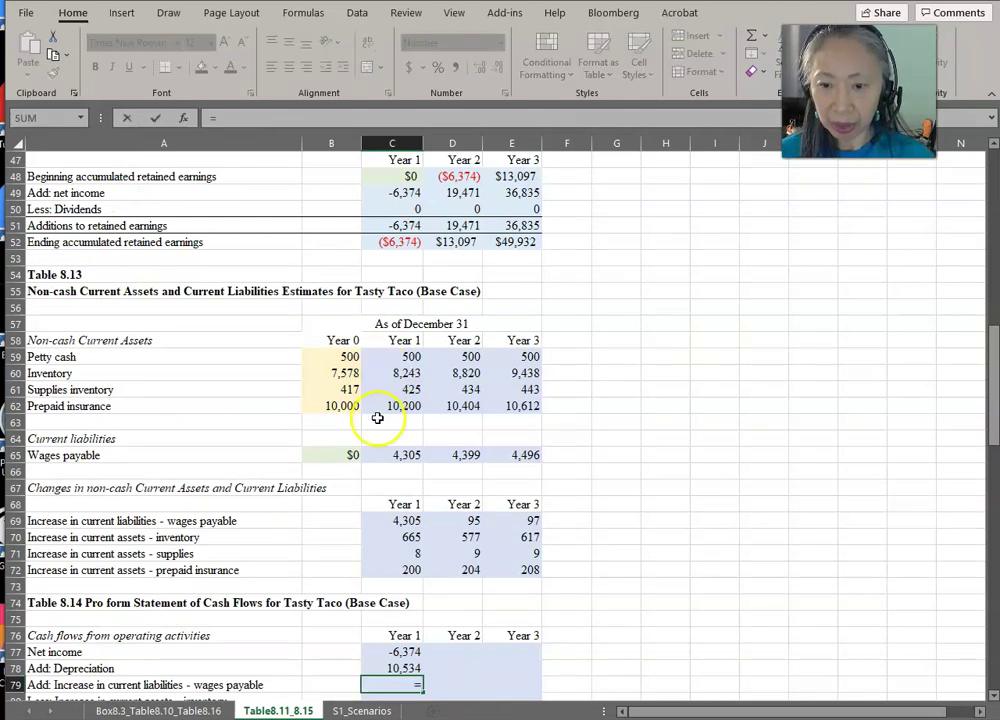
left_click(398, 524)
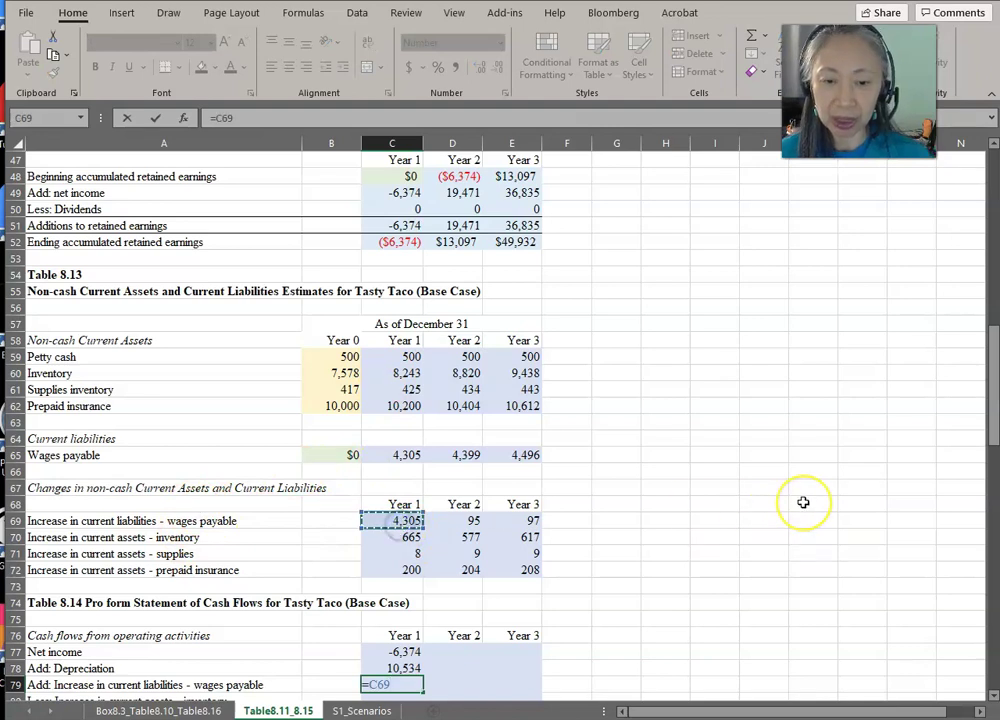
key("Return")
Link the Year 1 inventory increase in the cash flow statement to Table 8.13 with =C70
key("Down")
key("Down")
key("Down")
key("Down")
key("Down")
key("Down")
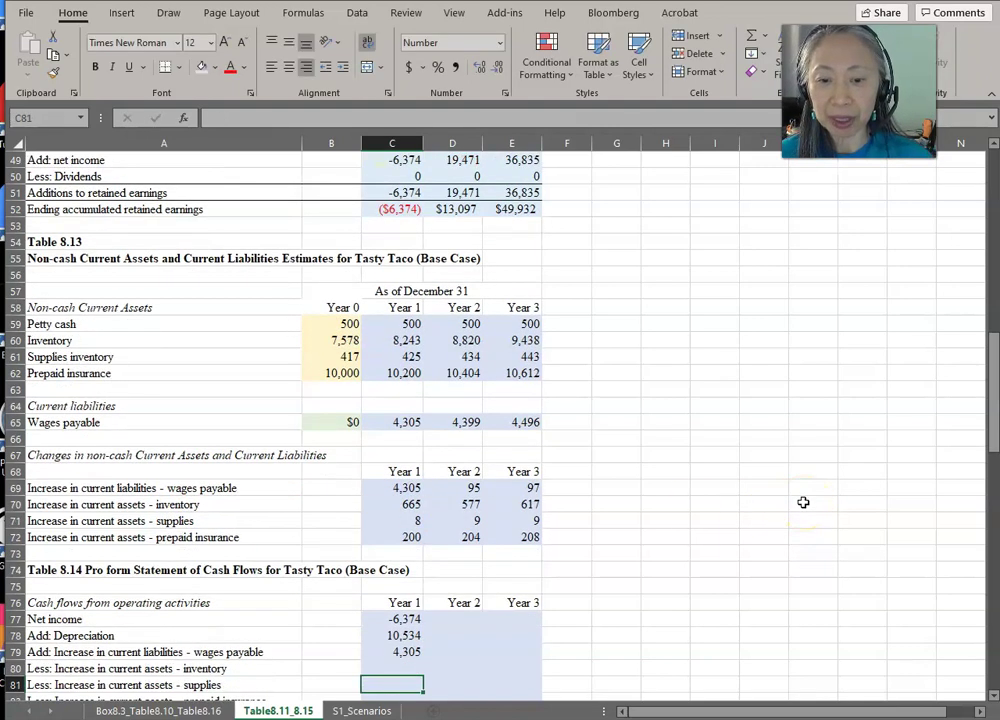
key("Up")
key("Up")
key("Up")
key("Up")
key("Up")
key("Up")
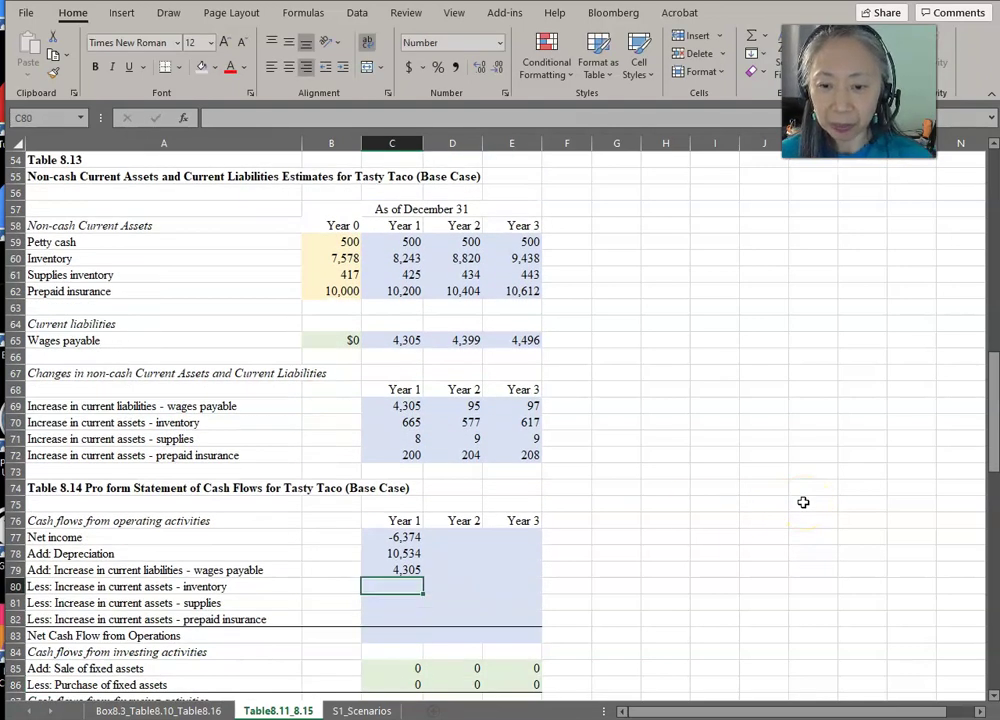
type("=")
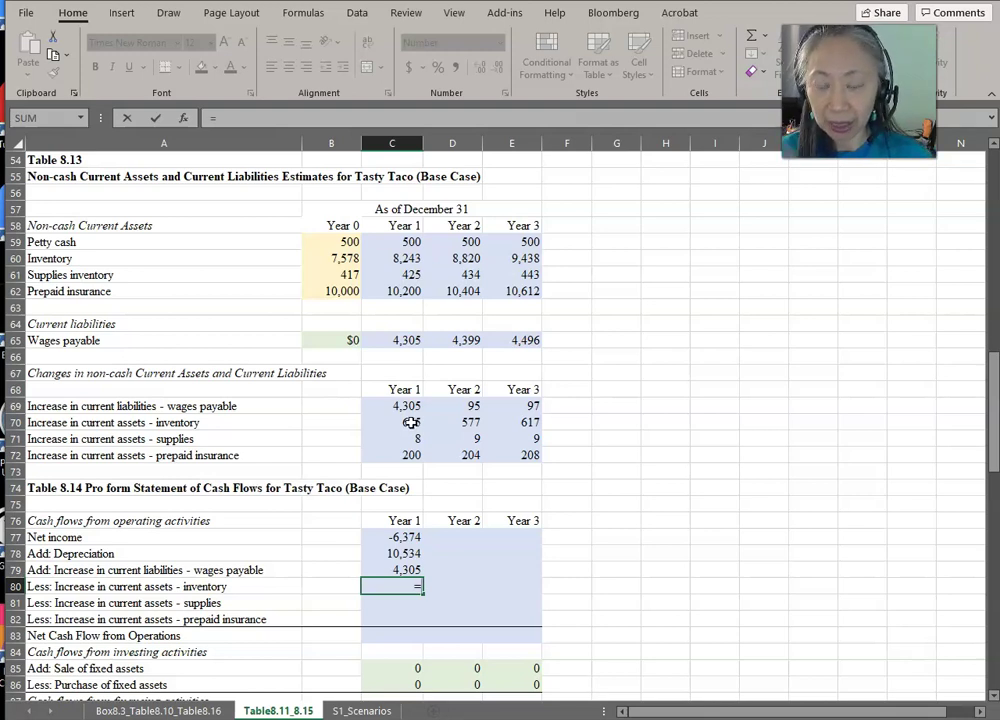
left_click(410, 422)
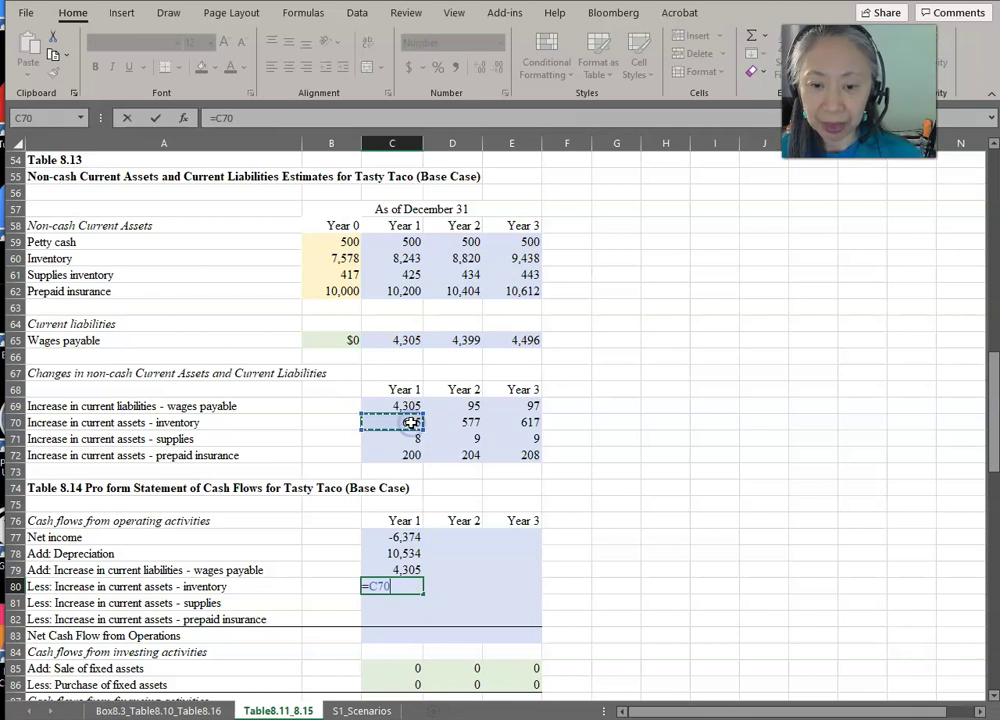
key("Return")
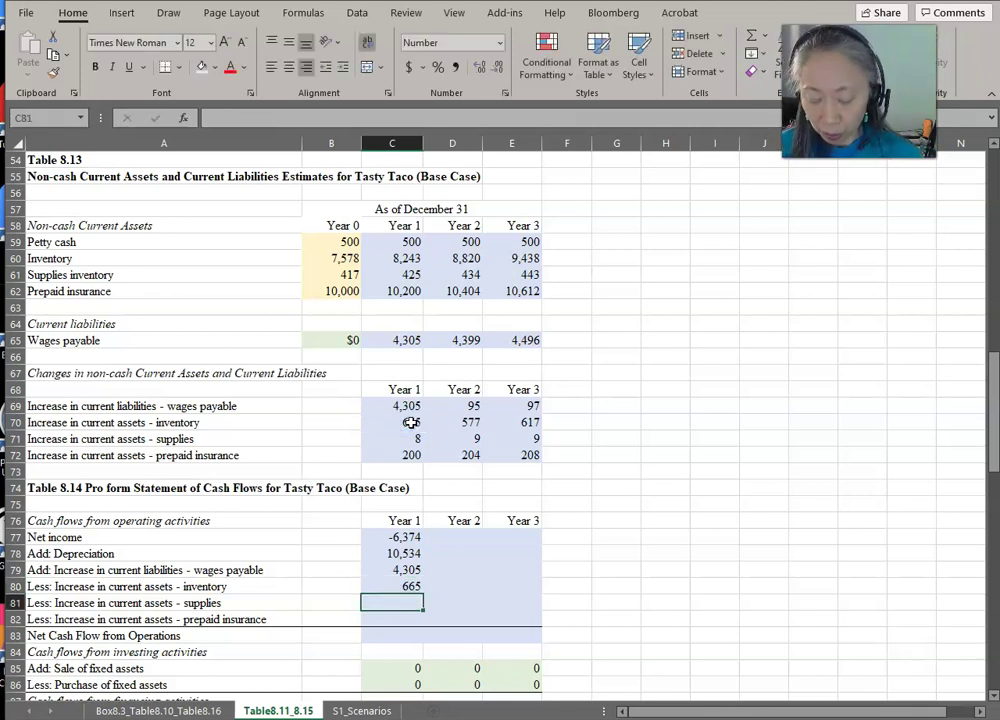
Link the Year 1 supplies increase in the cash flow statement to the supplies change in Table 8.13, cell C71
type("=")
key("Up")
key("Up")
key("Up")
key("Up")
key("Up")
key("Up")
key("Up")
key("Up")
key("Up")
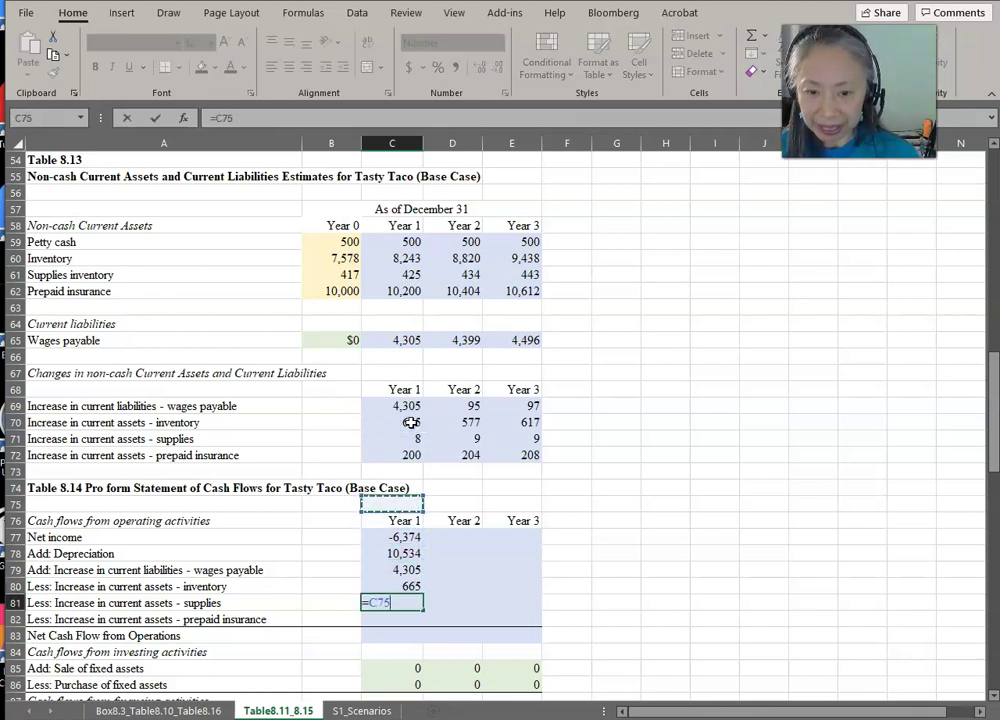
key("Up")
key("Return")
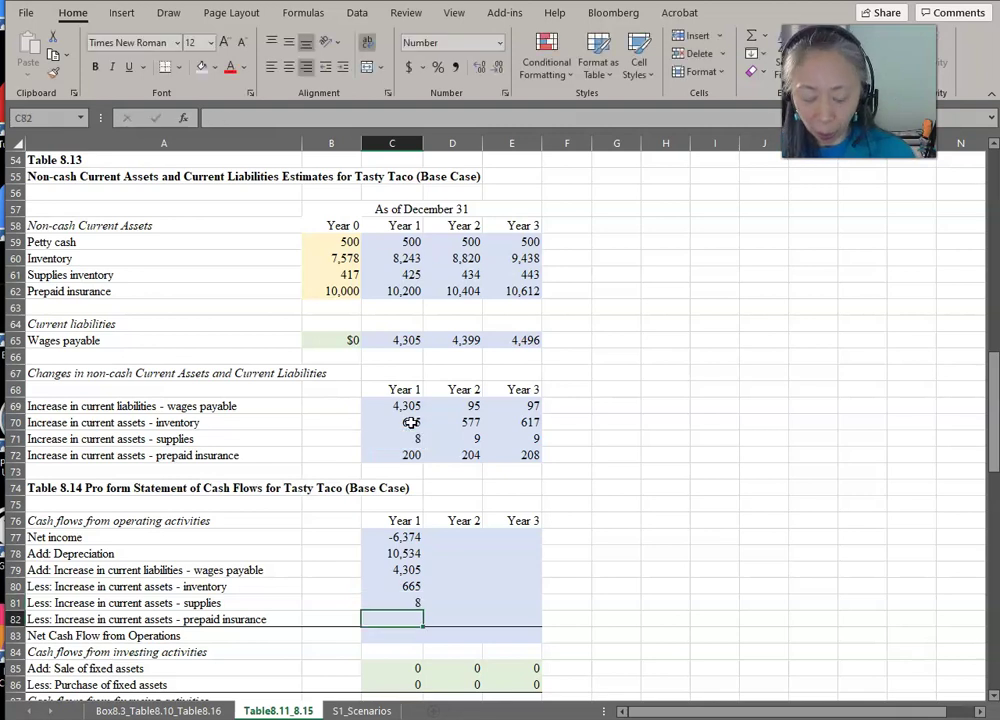
Link the Year 1 prepaid insurance increase in the cash flow statement to Table 8.13 with =C72
type("=")
left_click(408, 454)
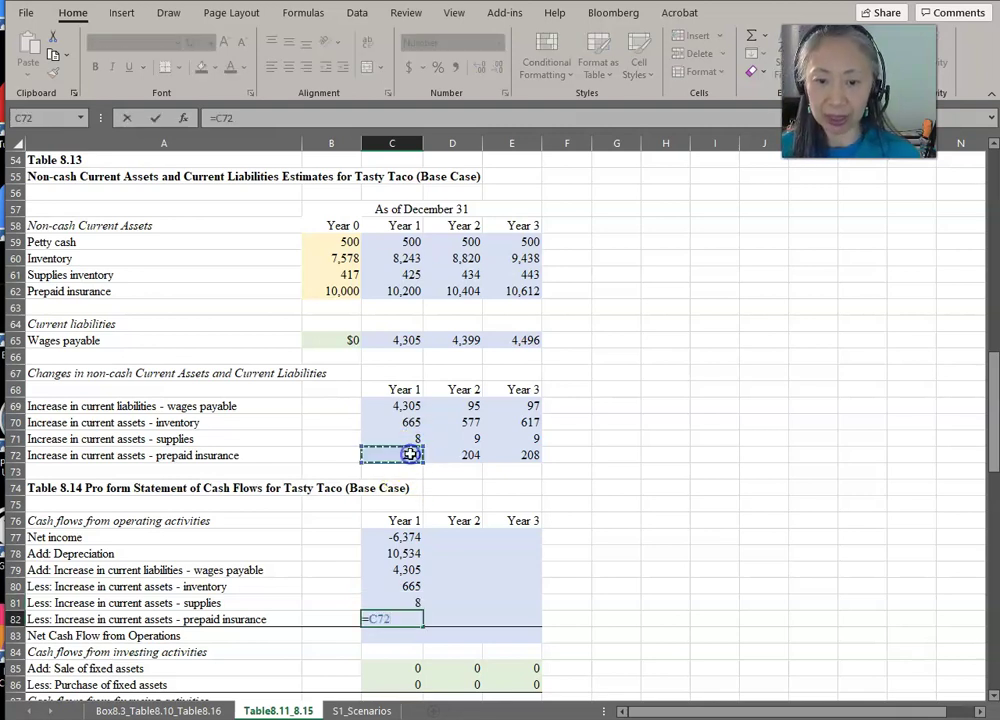
key("Return")
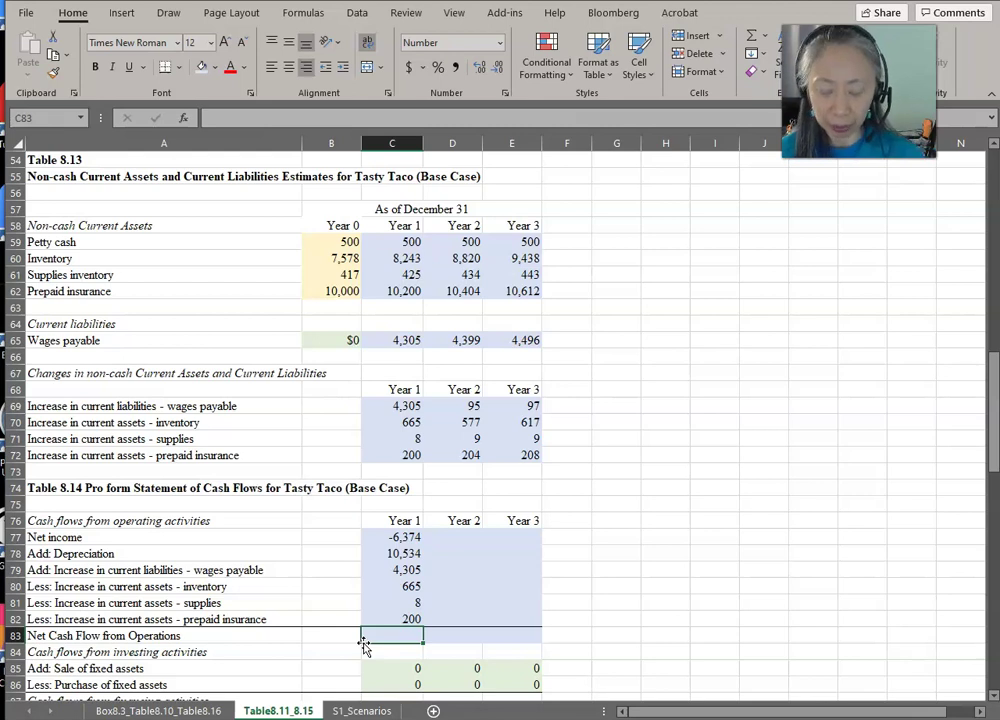
Calculate Year 1 net cash flow from operations with =SUM(C77:C79)-SUM(C80:C82)
type("=")
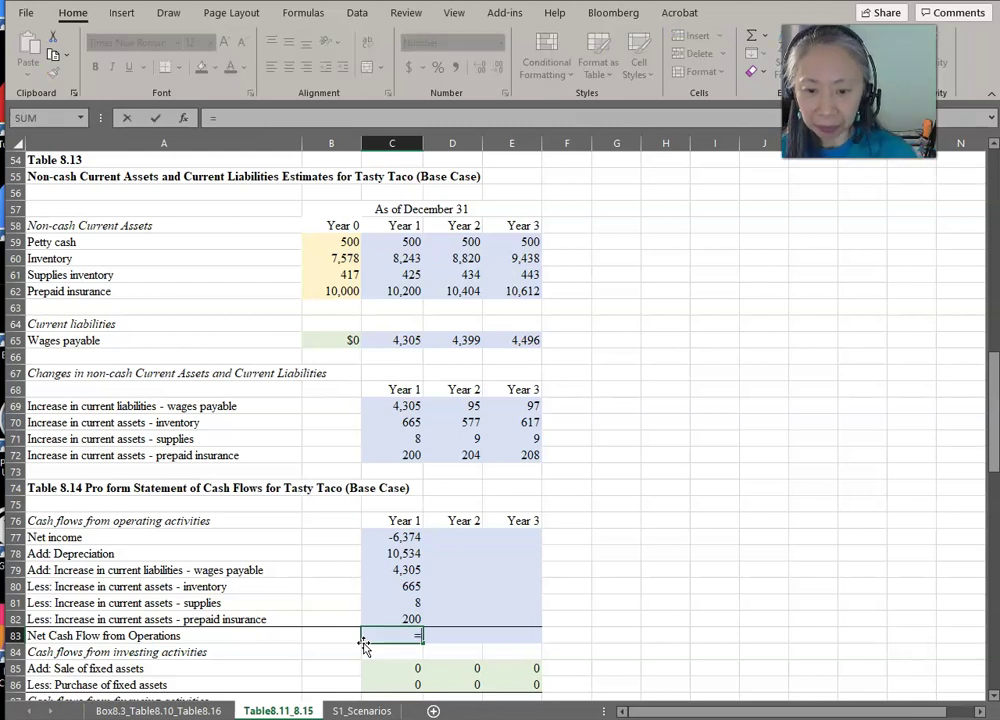
type("sum(")
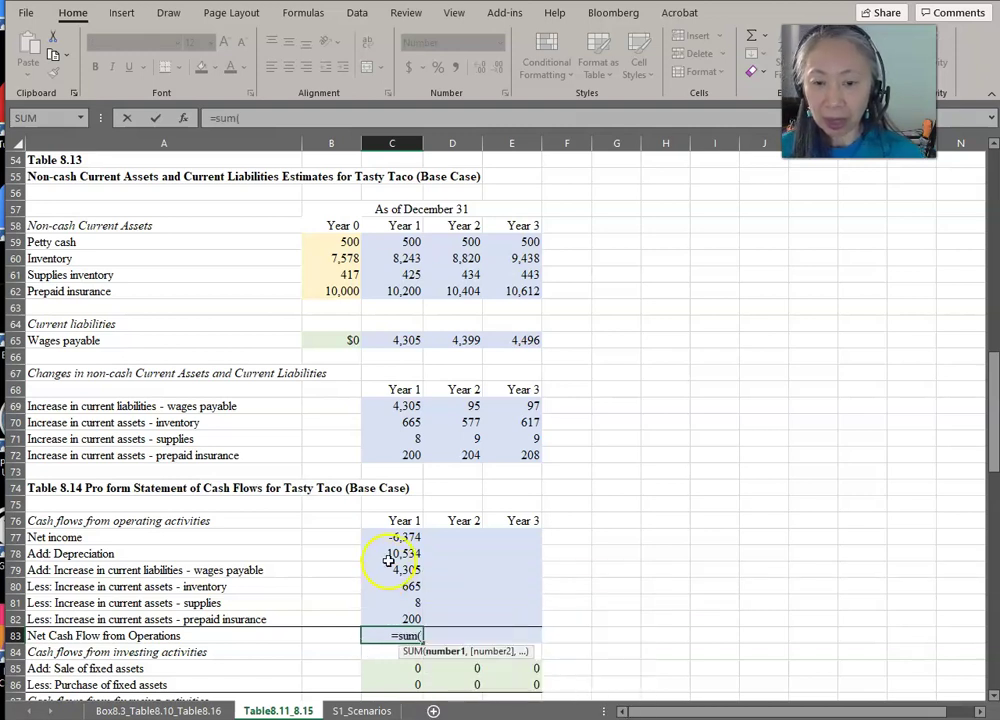
left_click(398, 536)
left_click_drag(398, 536, 400, 563)
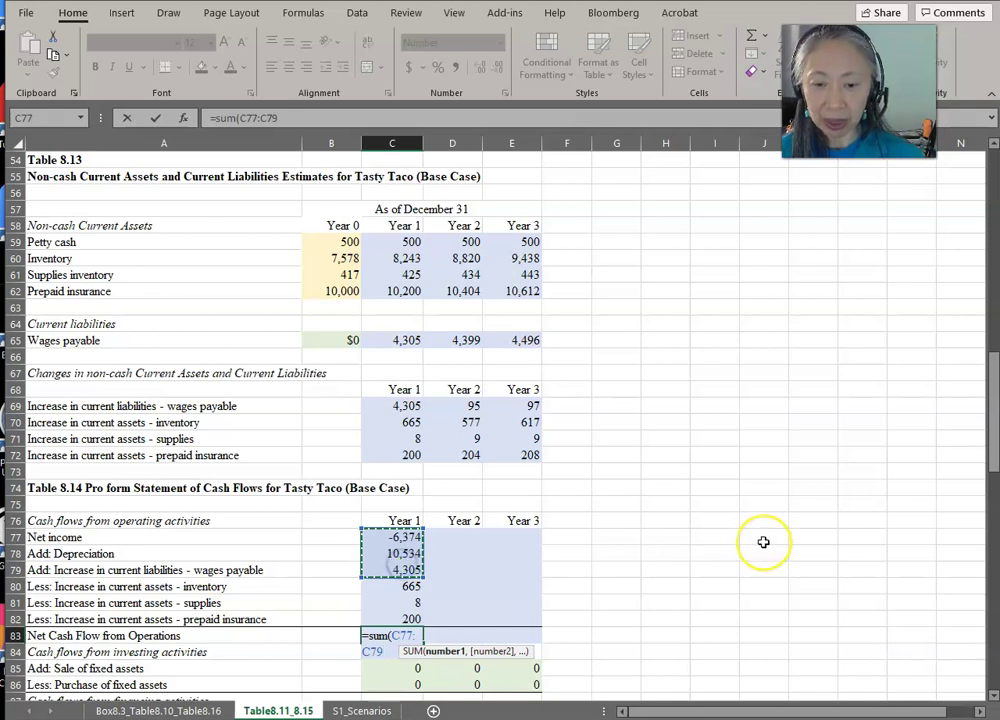
type(")-sum(")
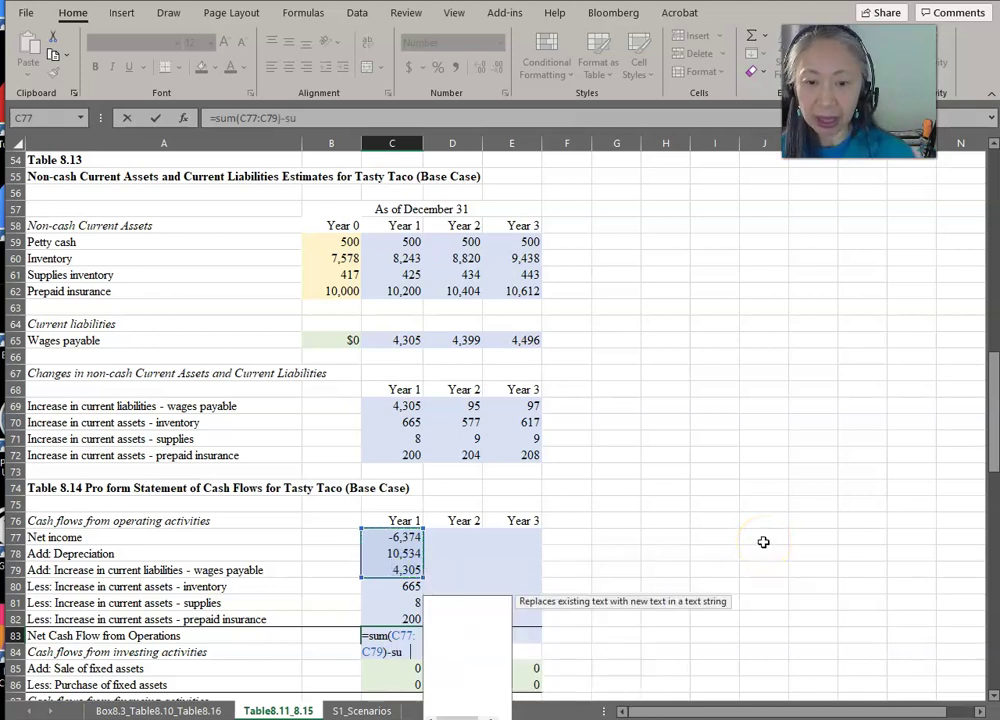
left_click_drag(379, 589, 383, 615)
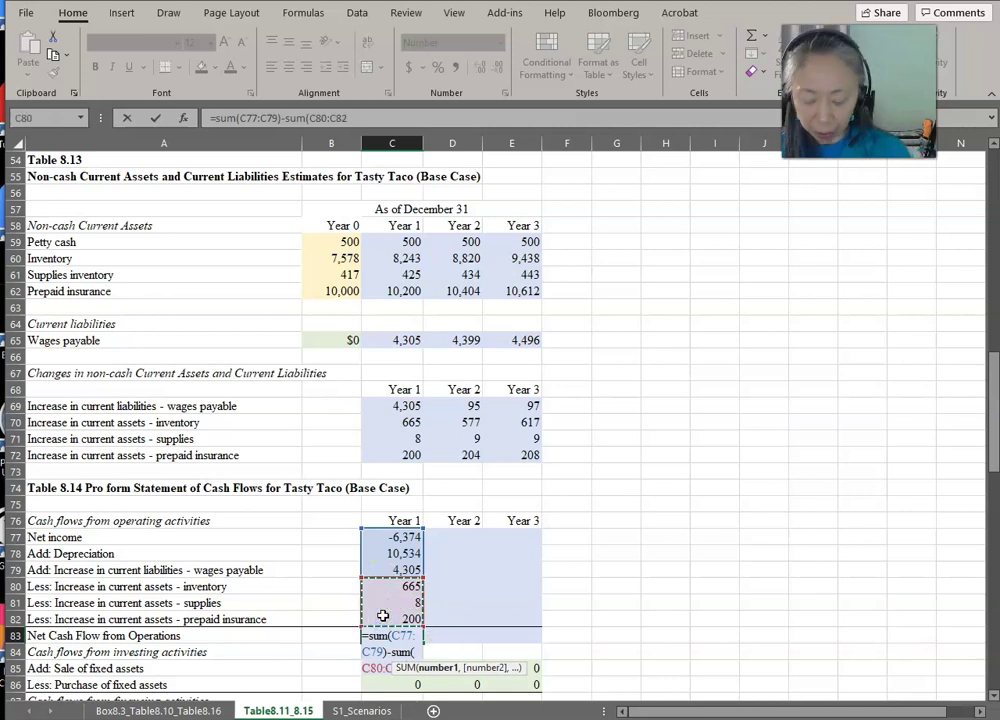
key("Return")
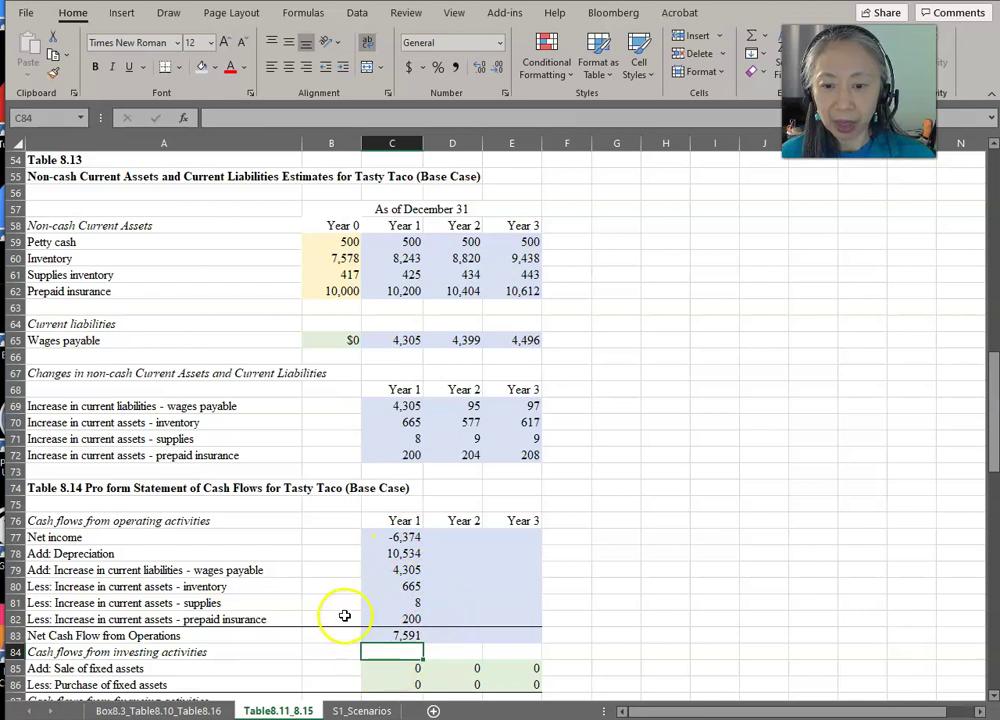
Copy the Year 1 operating cash flow formulas, from net income to net cash flow from operations, to Years 2 and 3
left_click_drag(397, 540, 408, 628)
key("ctrl+c")
key("shift+Right")
key("shift+Right")
key("ctrl+v")
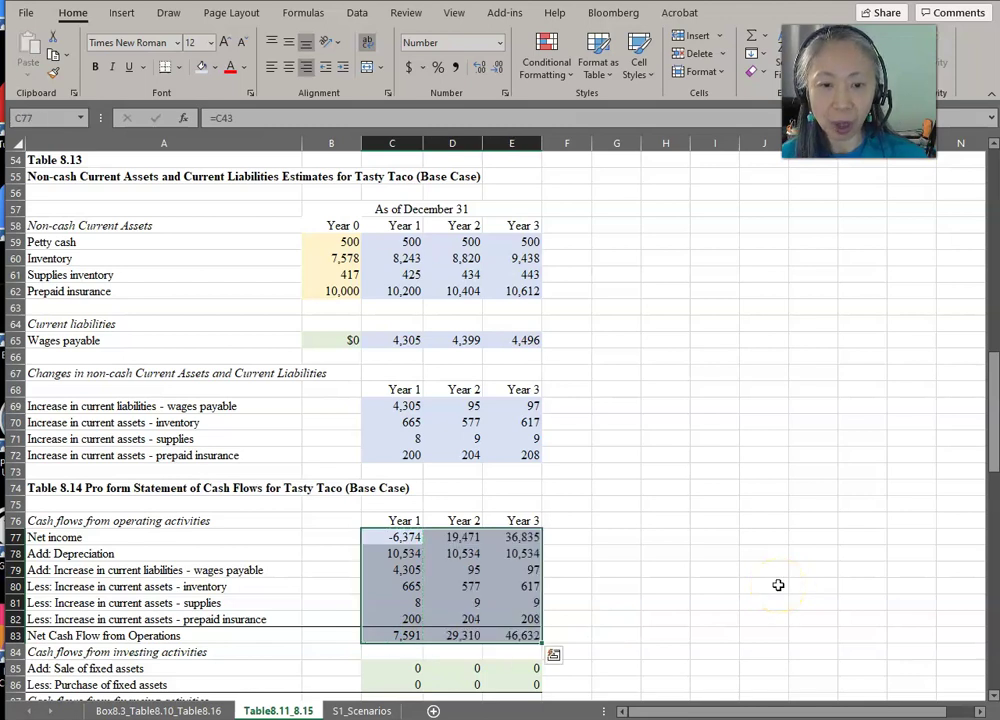
key("Escape")
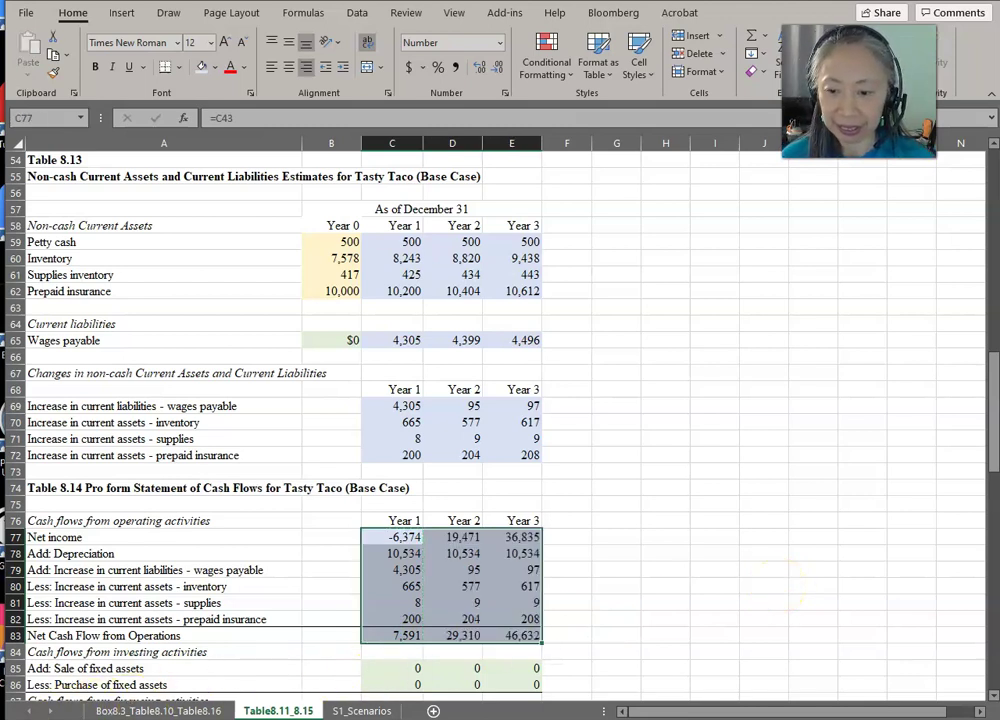
Calculate the Year 1 investing cash flow in cell C87 as fixed asset sales minus purchases with =C85-C86
scroll(672, 500, "down", 3)
left_click(668, 490)
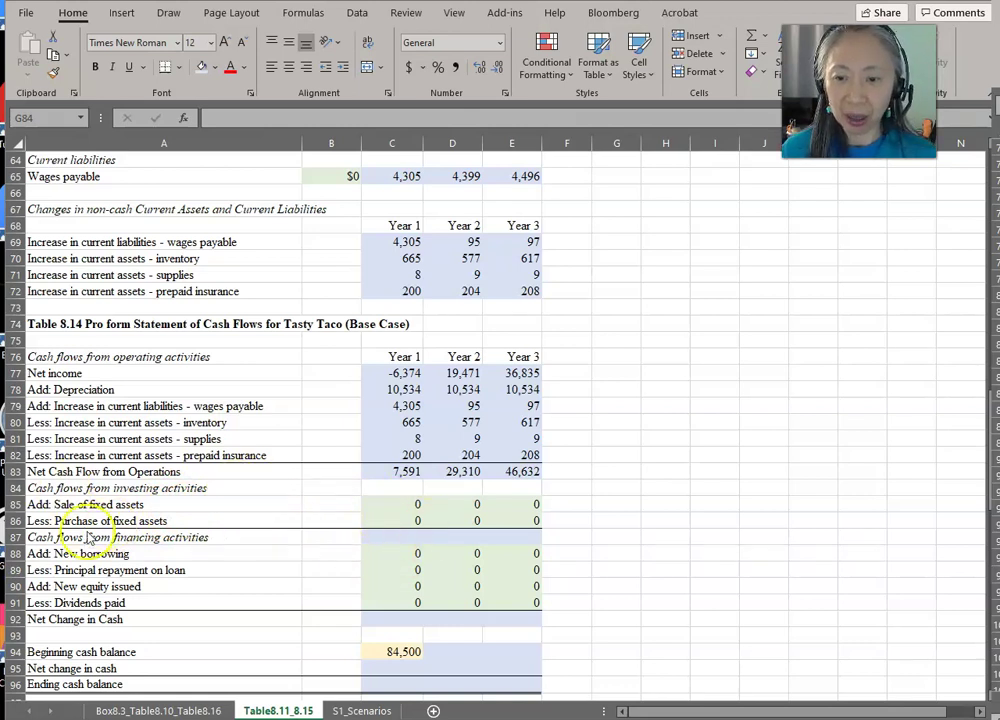
left_click(390, 536)
type("=")
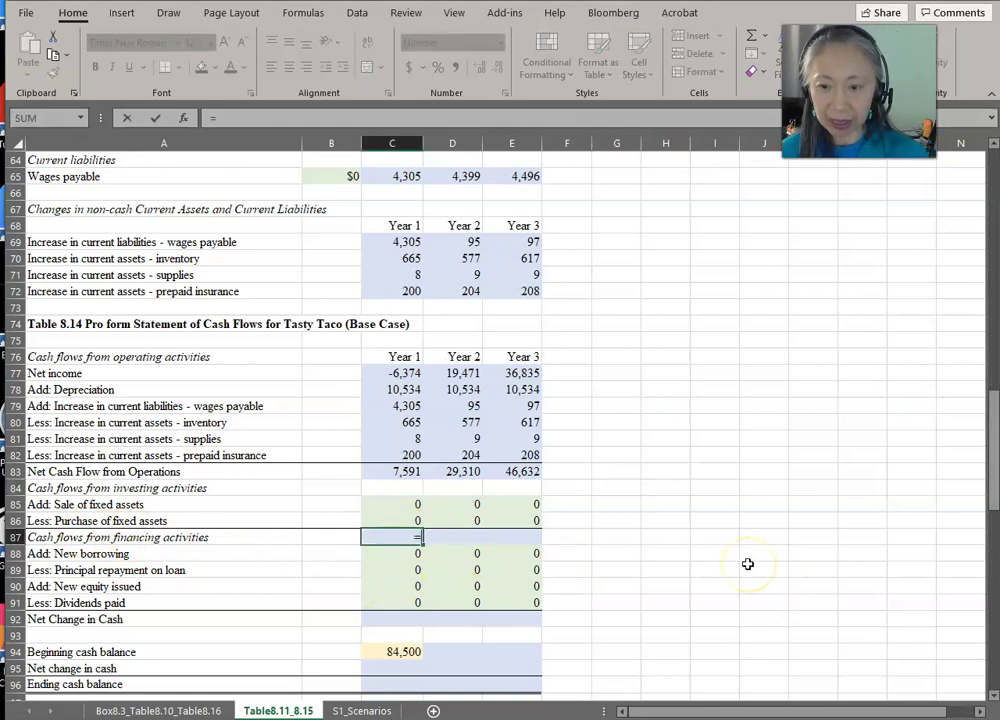
key("Up")
key("Up")
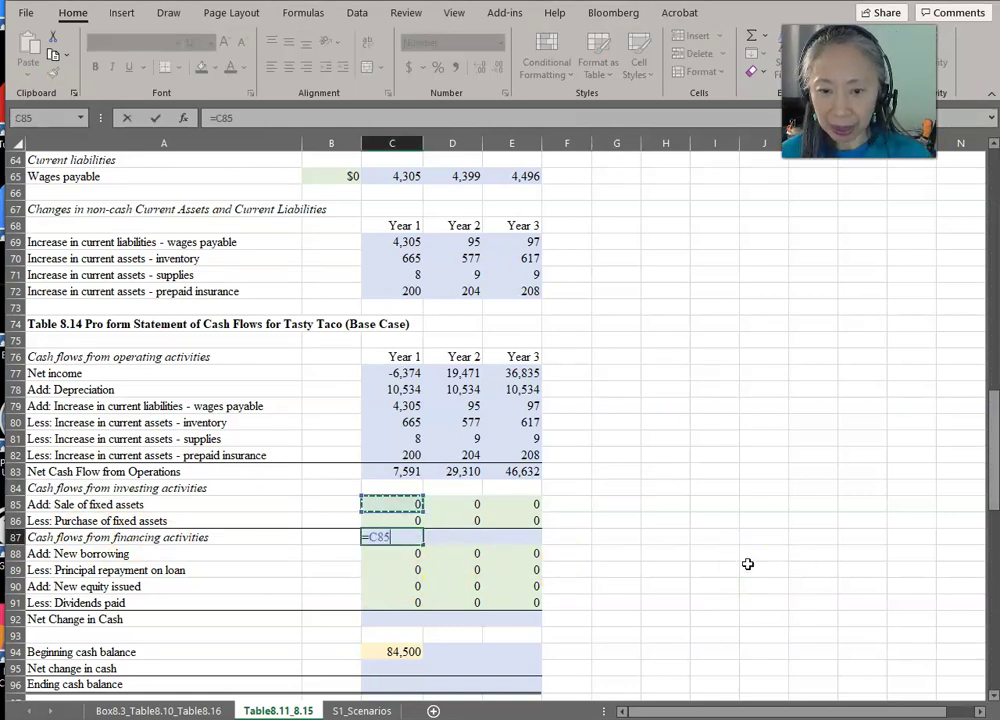
type("-")
key("Up")
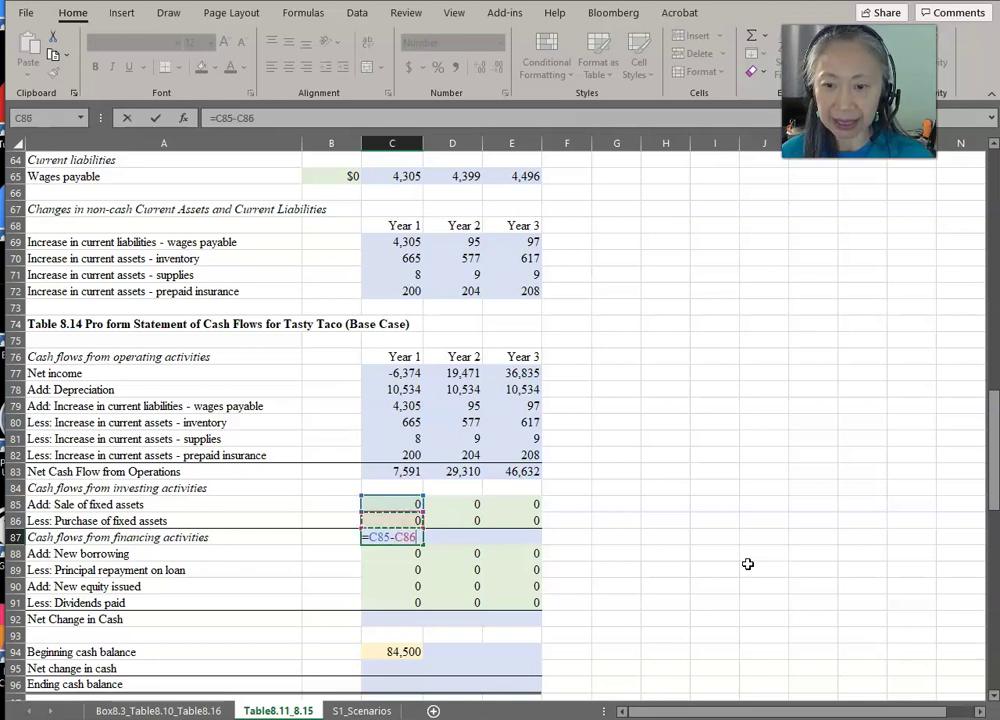
key("Return")
Copy the Year 1 formula in row 87 to Years 2 and 3
key("Up")
key("ctrl+c")
key("shift+Right")
key("shift+Right")
key("ctrl+v")
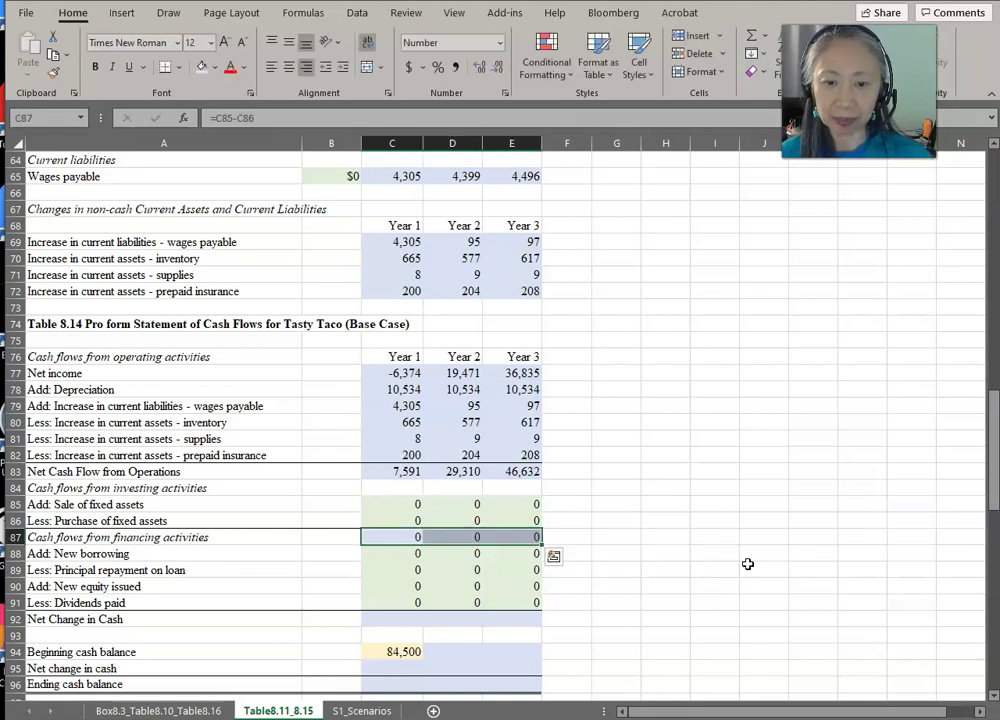
Calculate the Year 1 financing cash flow in cell C92 with =C88-C89+C90-C91
key("Down")
key("Down")
key("Down")
key("Down")
key("Down")
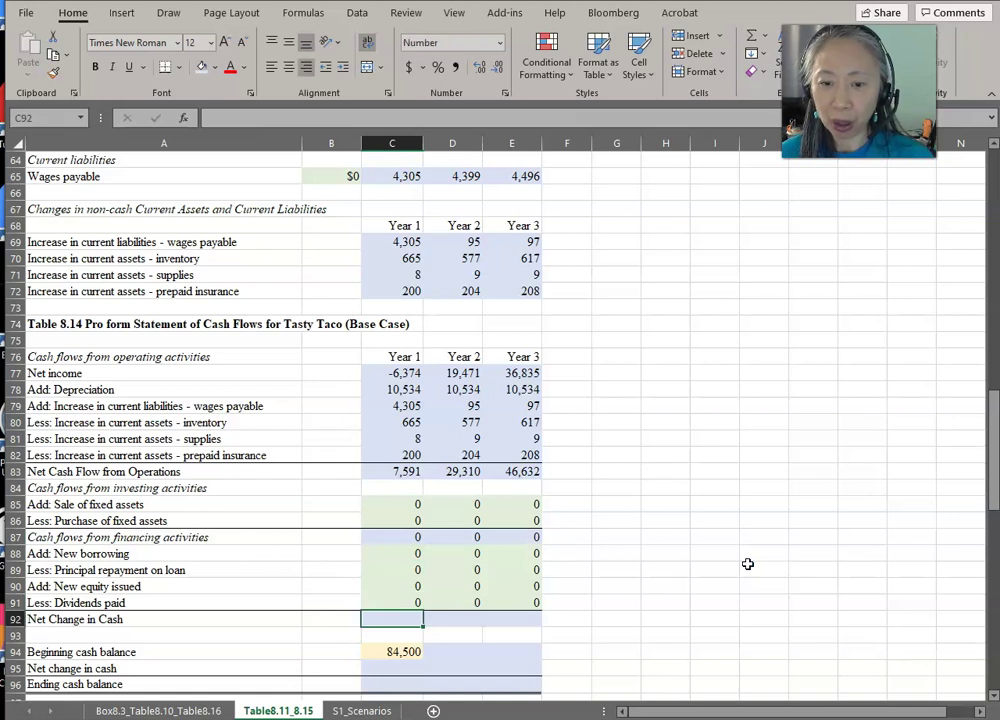
scroll(681, 529, "down", 2)
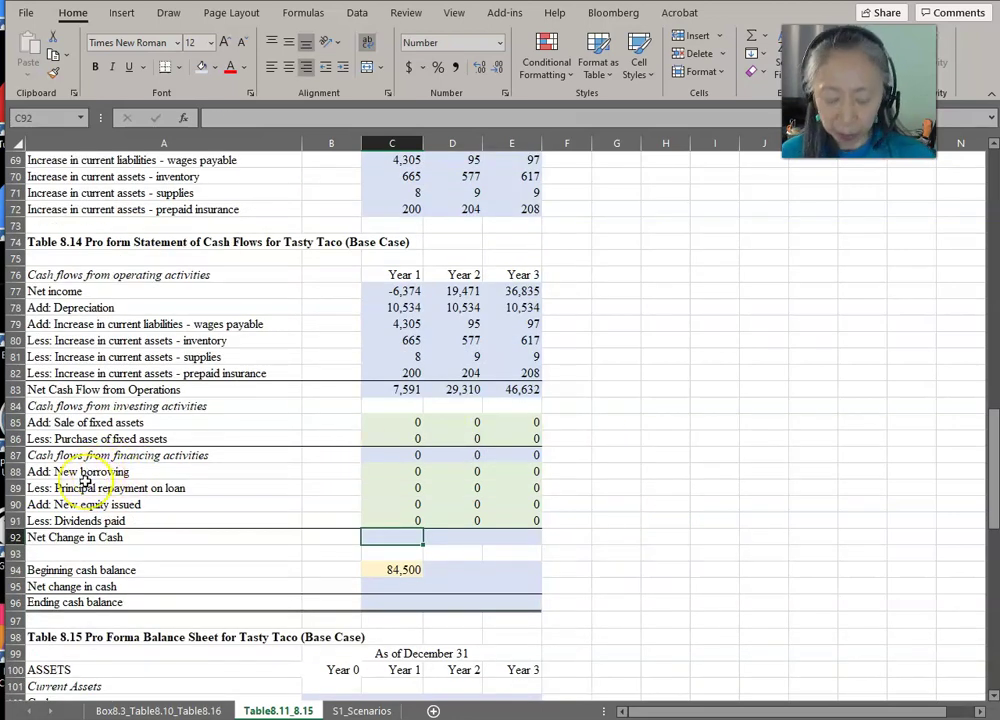
type("=")
key("Up")
key("Up")
key("Up")
key("Up")
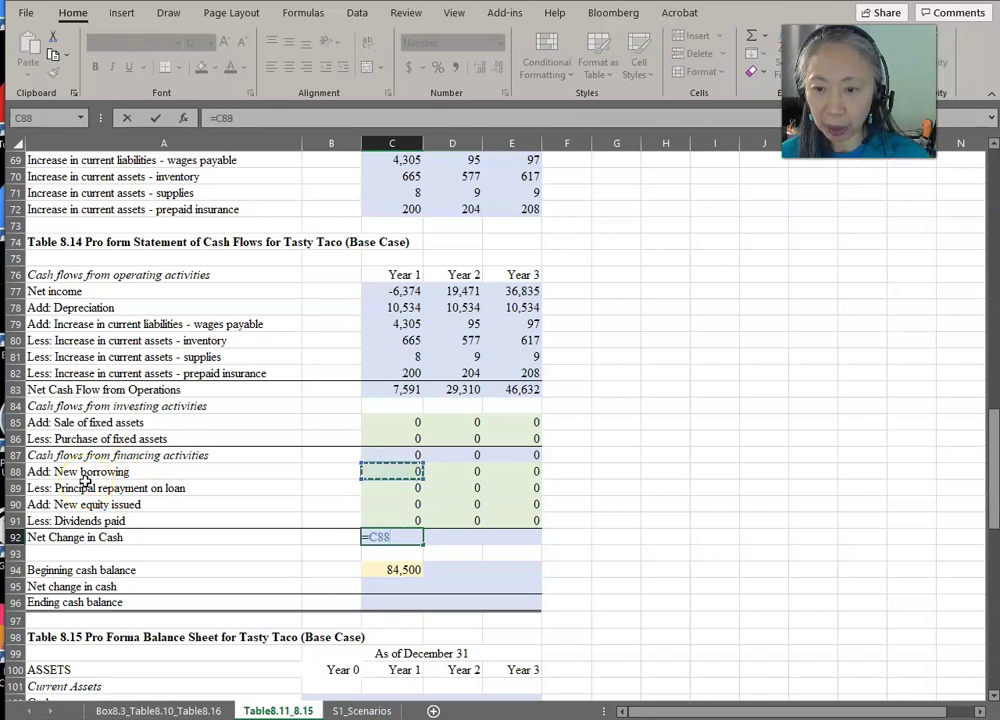
type("-")
key("Up")
key("Up")
key("Up")
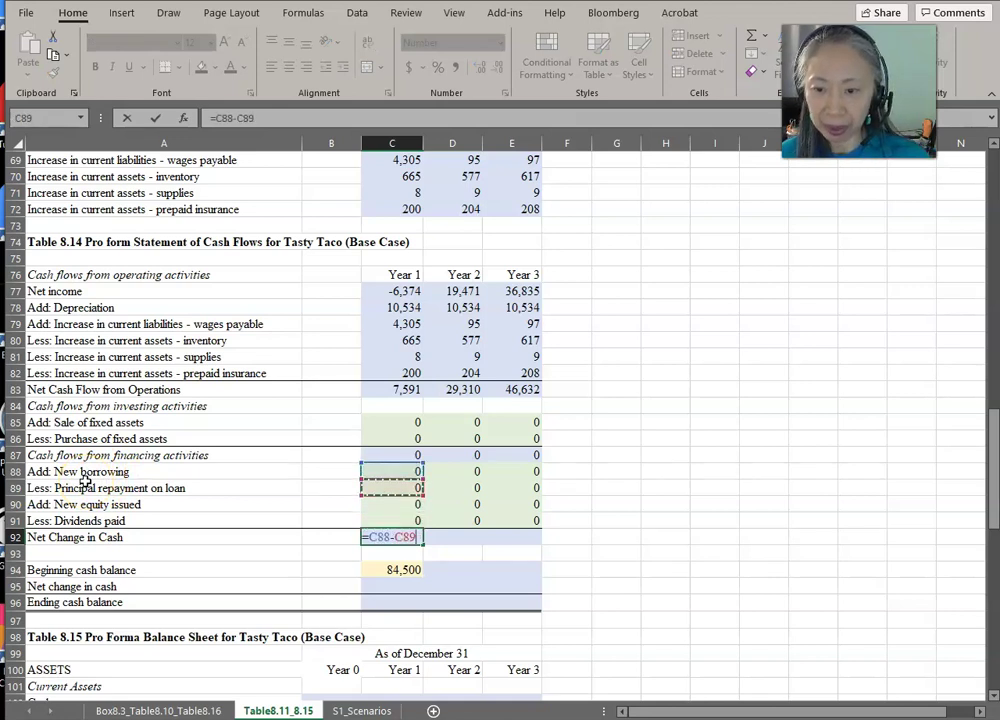
type("+")
key("Up")
key("Up")
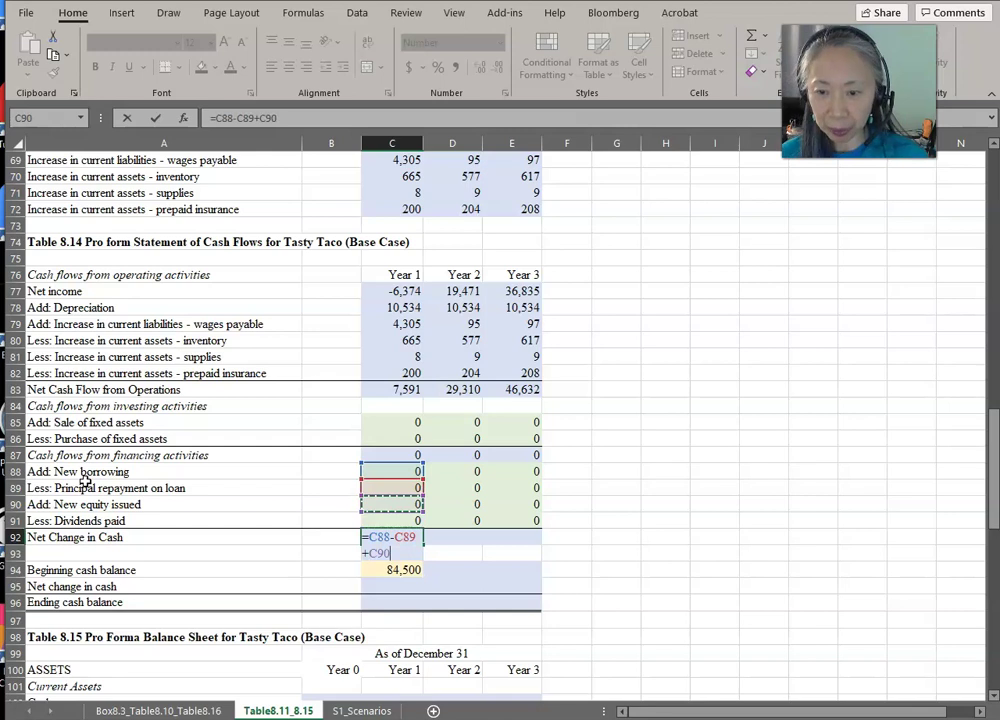
type("-")
key("Up")
key("Return")
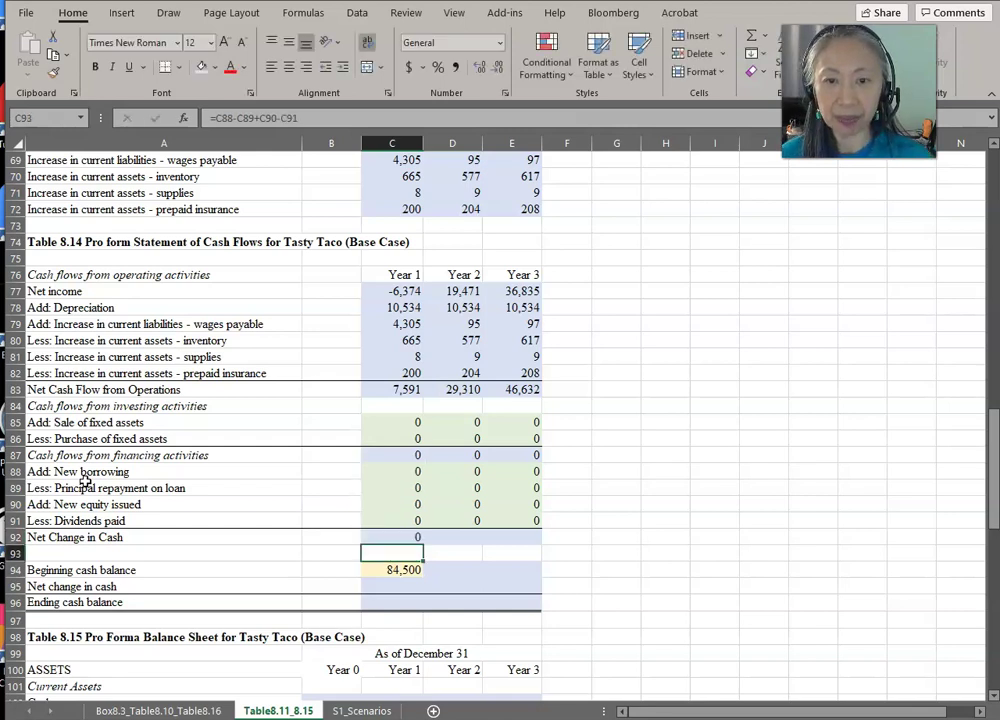
Copy the Year 1 formula in row 92 to Years 2 and 3
key("Up")
key("ctrl+c")
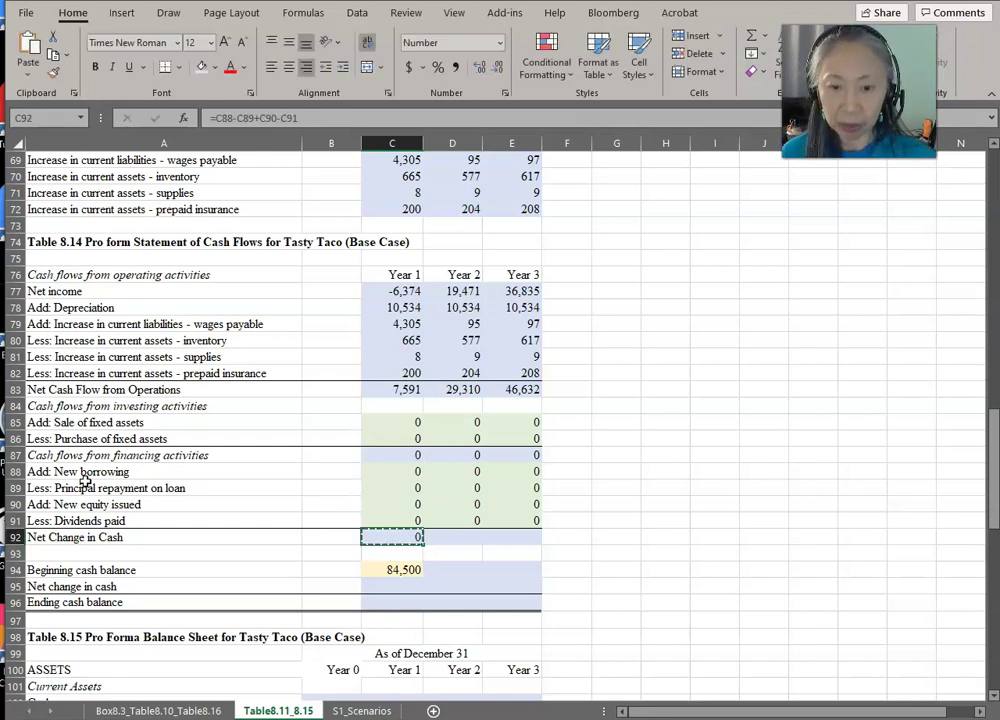
key("shift+Right")
key("shift+Right")
key("Return")
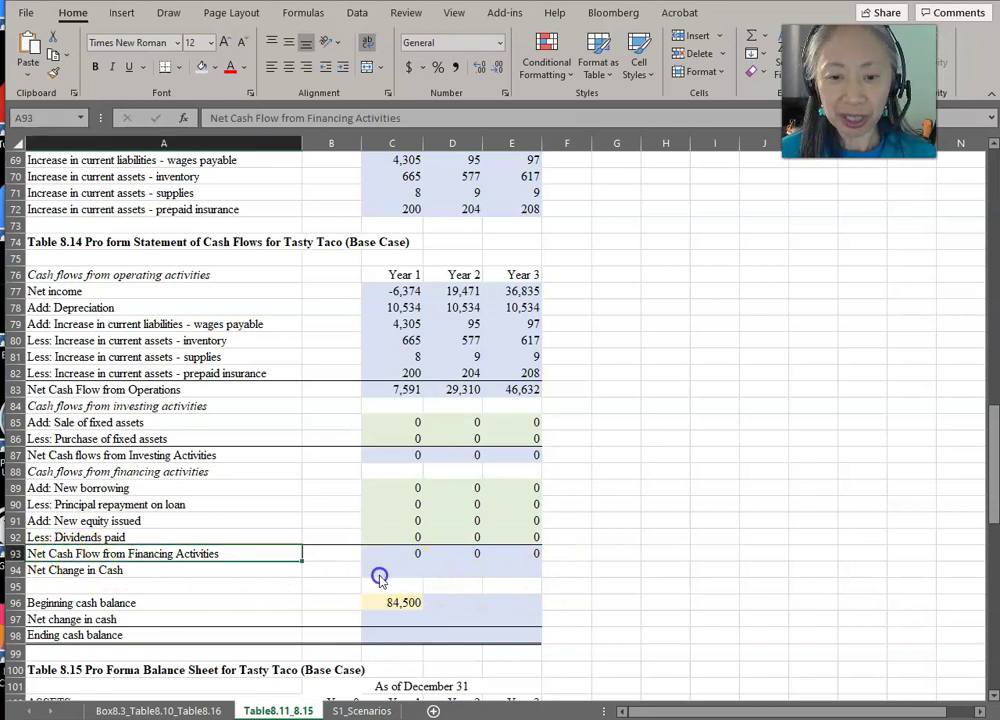
Calculate the Year 1 Net Change in Cash in cell C94 with =C83-C87+C93
left_click(388, 566)
type("=")
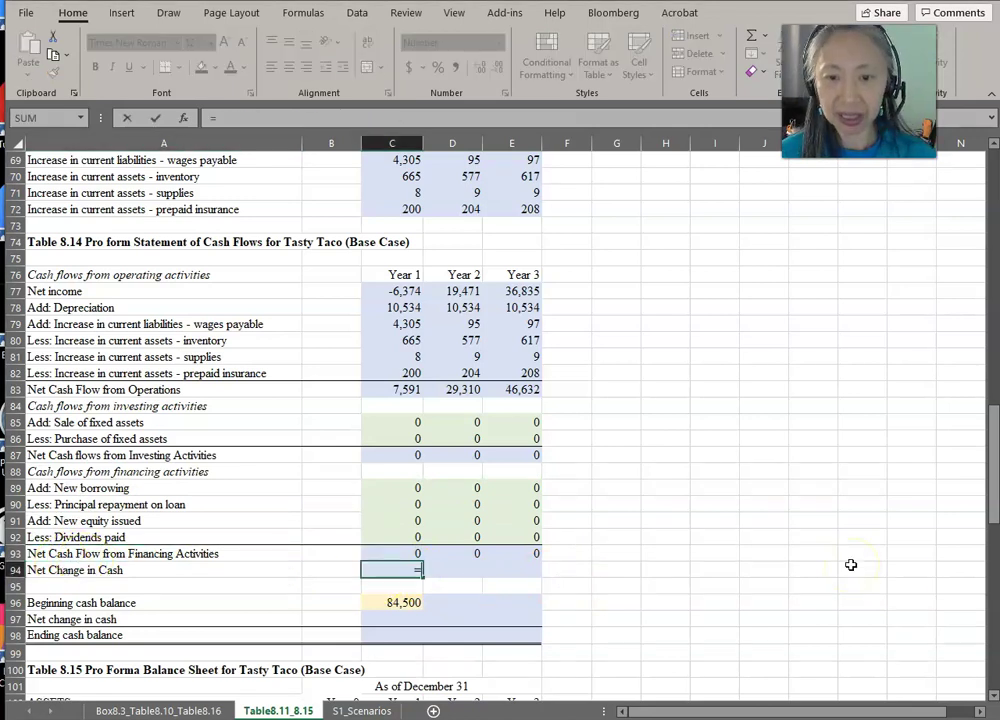
left_click(403, 389)
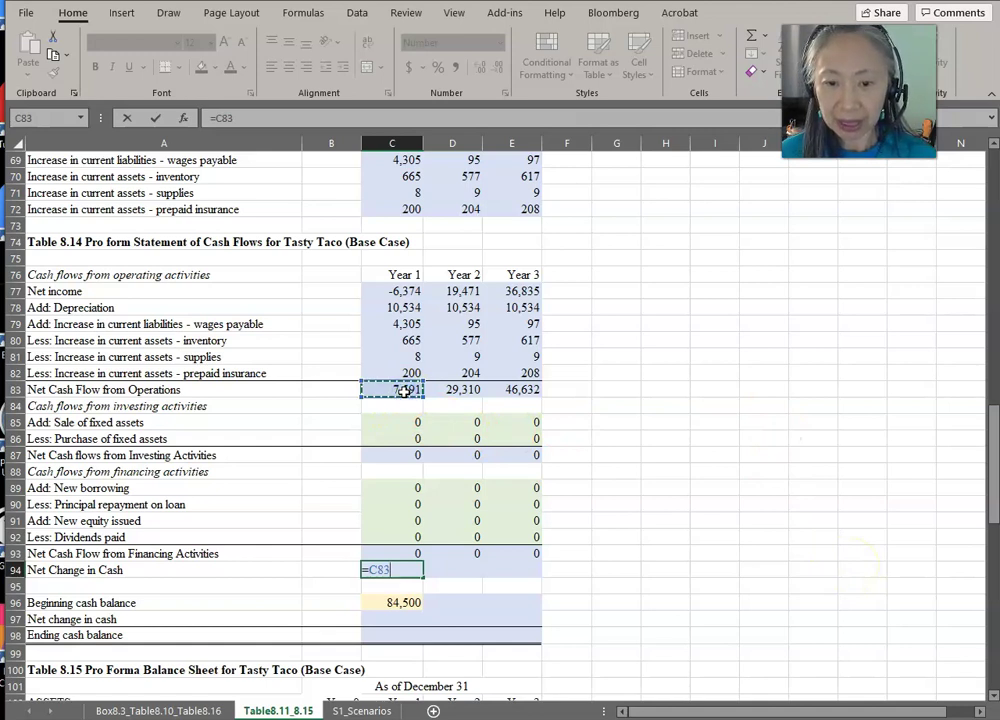
type("-")
left_click(416, 455)
type("+")
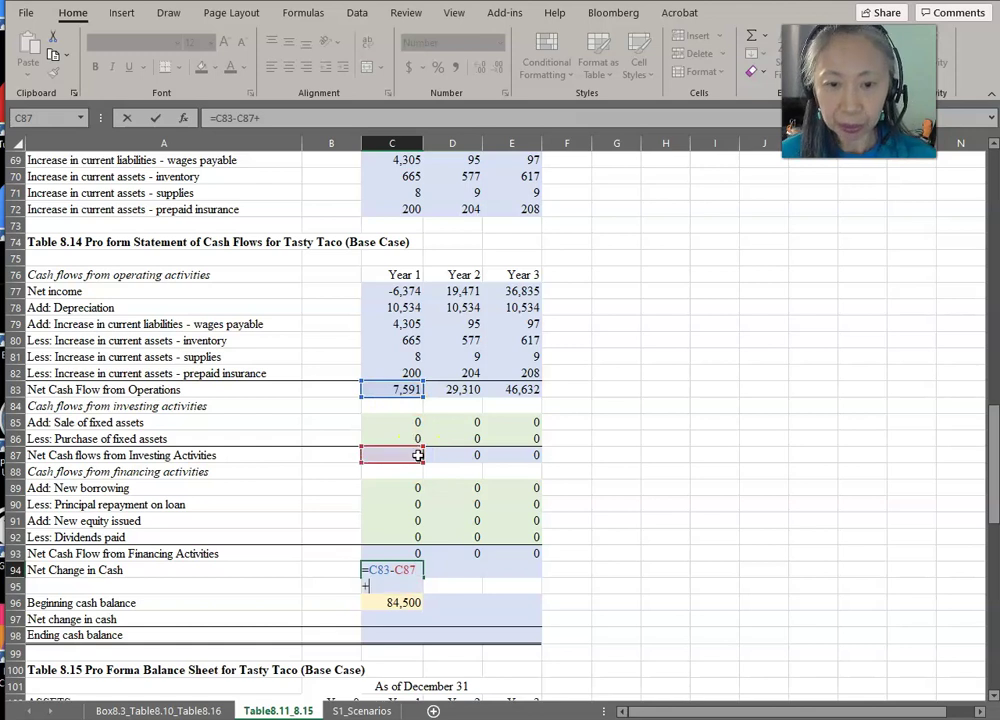
left_click(409, 553)
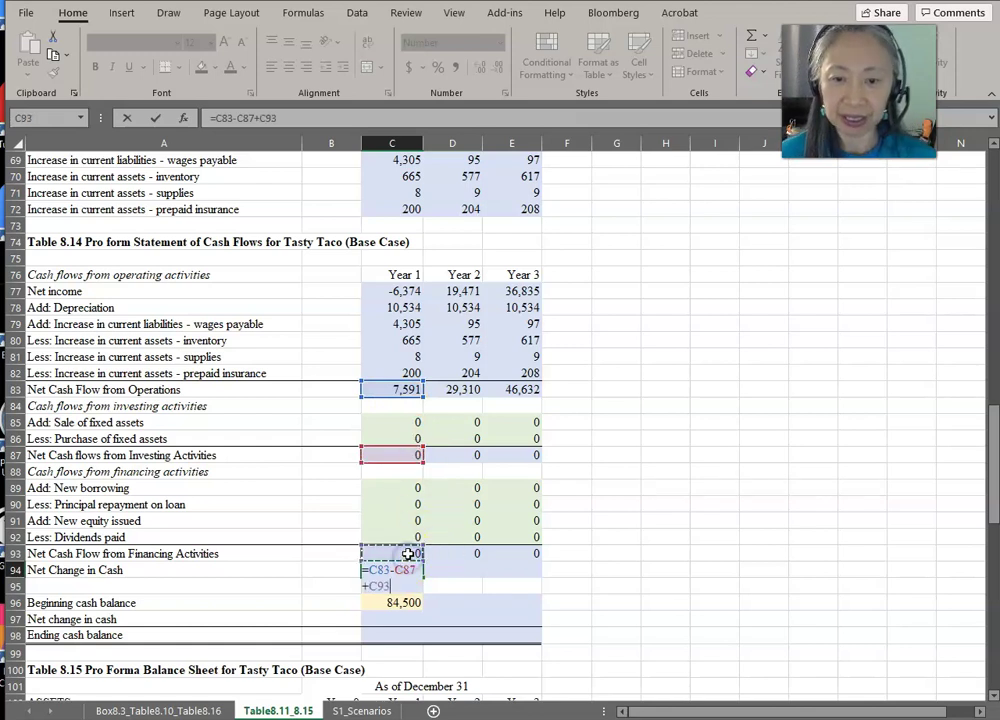
key("Return")
Copy the Year 1 Net Change in Cash formula to Years 2 and 3
key("Up")
key("ctrl+c")
key("shift+Right")
key("shift+Right")
key("ctrl+v")
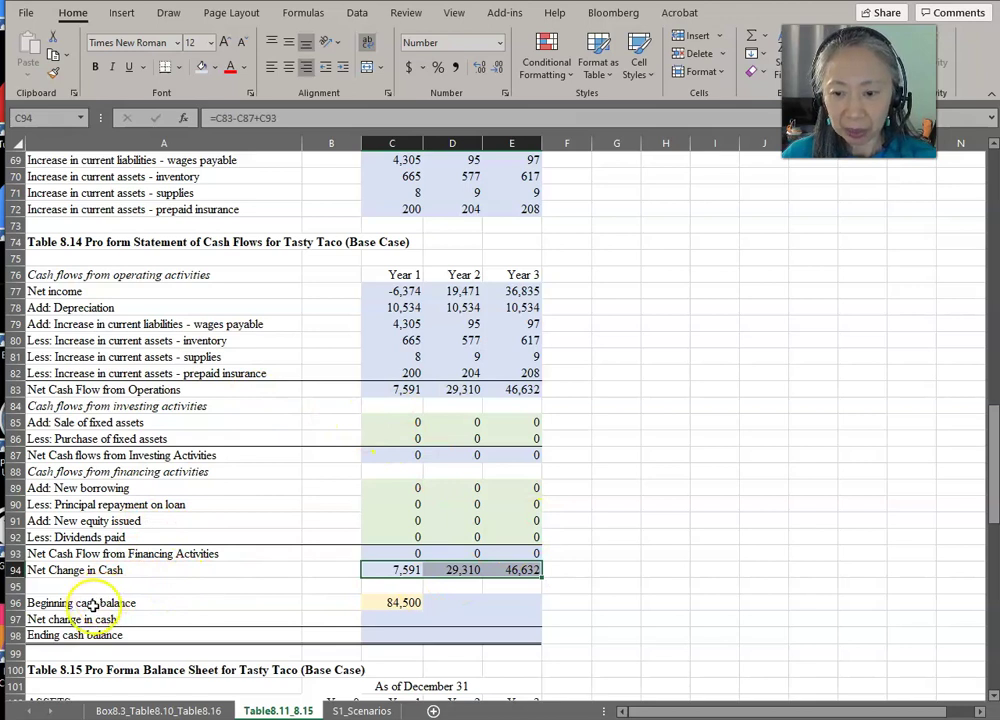
Link the Year 1 net change in cash below the beginning cash balance to the statement's result with =C94
left_click(92, 604)
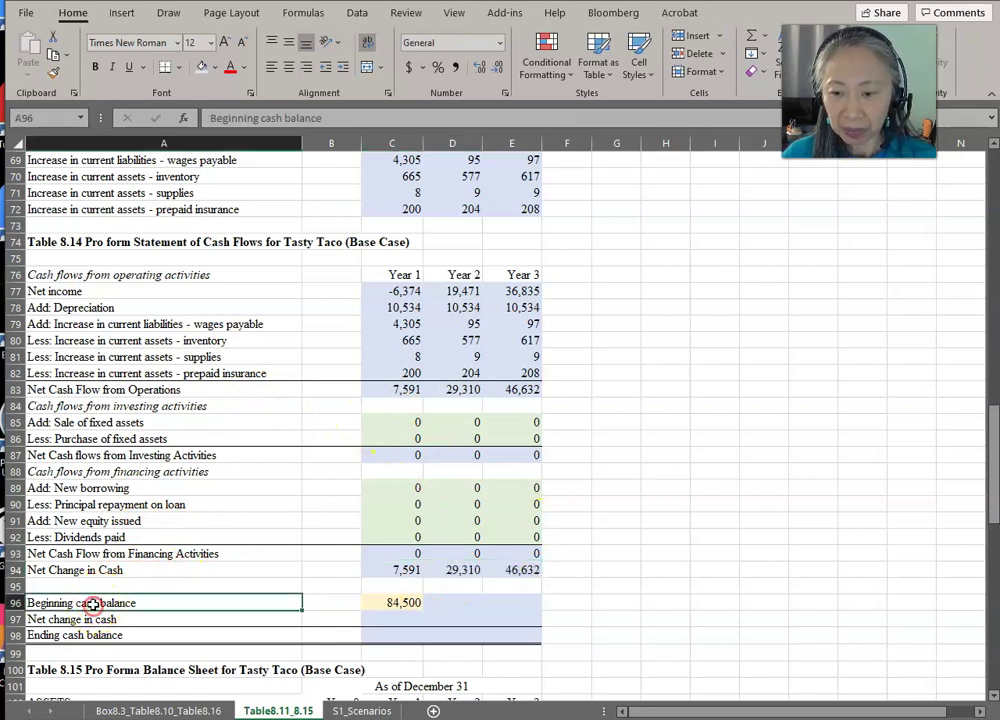
left_click(400, 603)
scroll(666, 579, "down", 2)
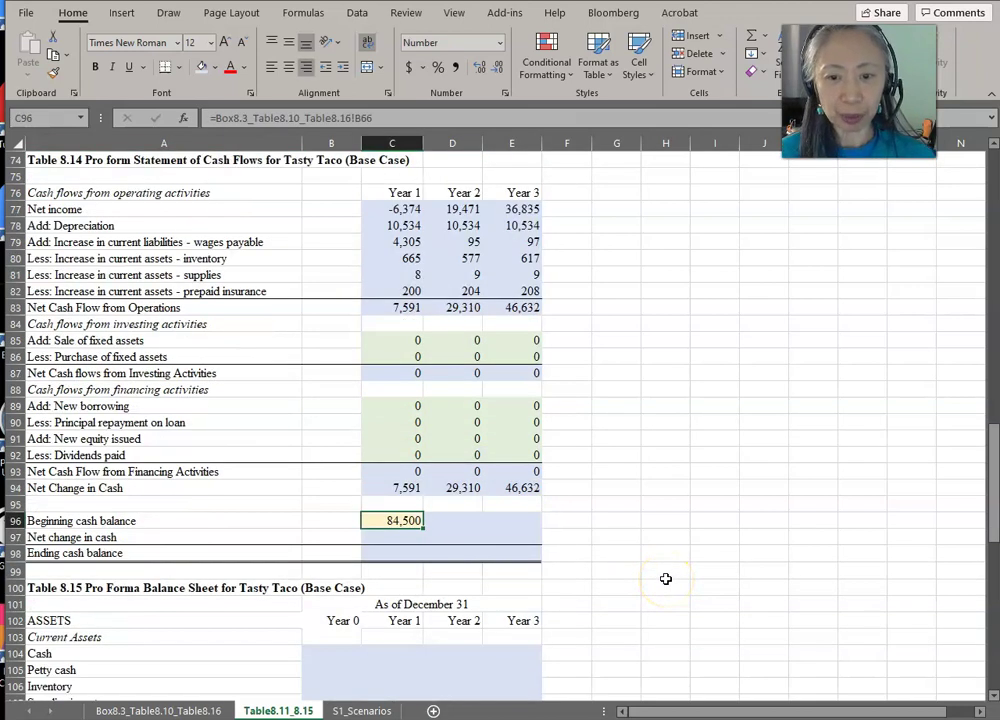
left_click(401, 537)
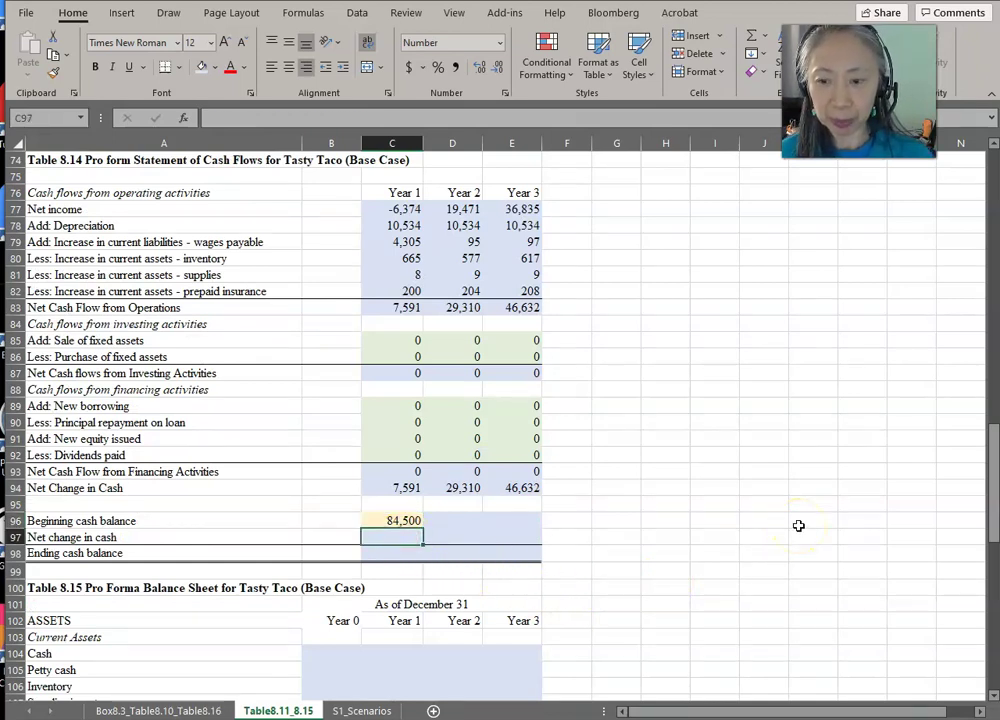
type("=")
key("Up")
key("Up")
key("Up")
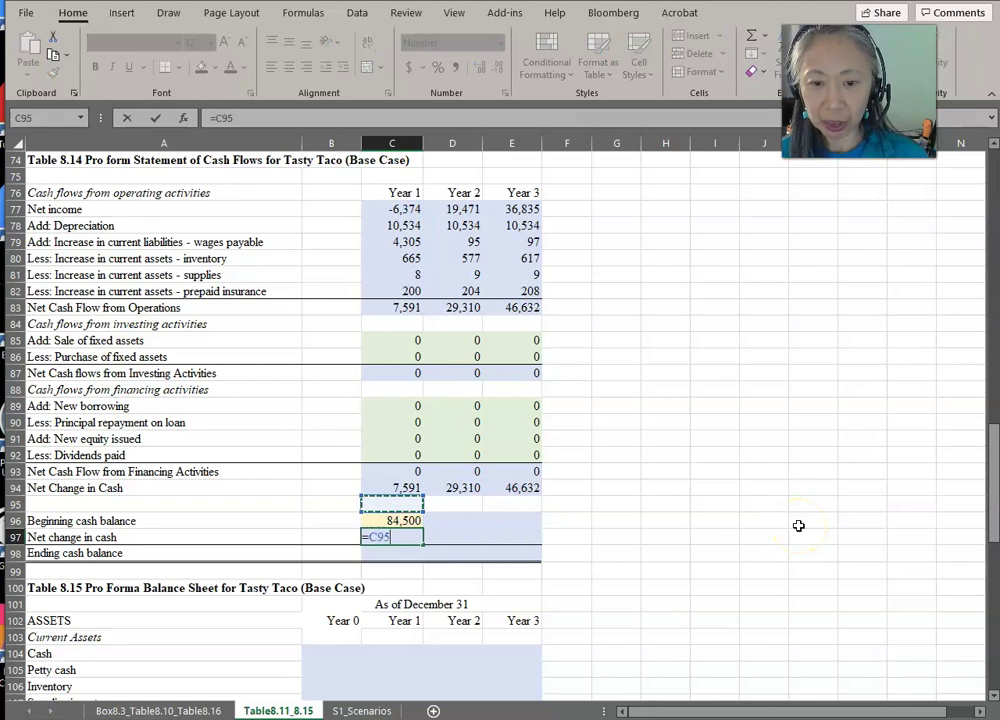
key("Return")
Calculate the Year 1 ending cash balance as beginning balance plus net change with =C96+C97
type("=")
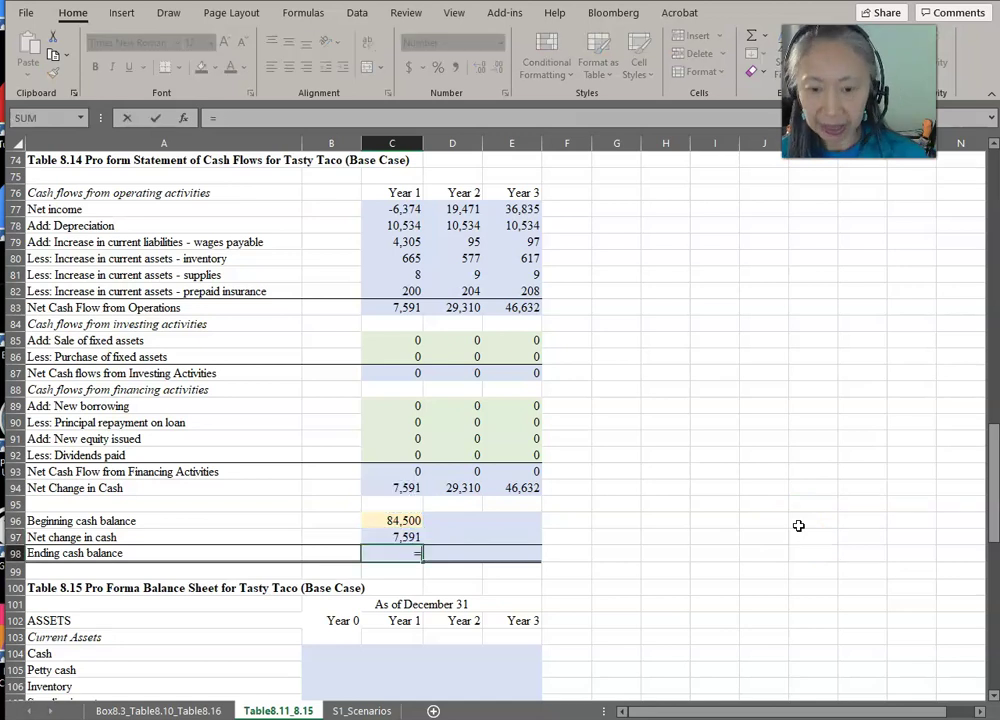
key("Up")
key("Up")
type("+")
key("Up")
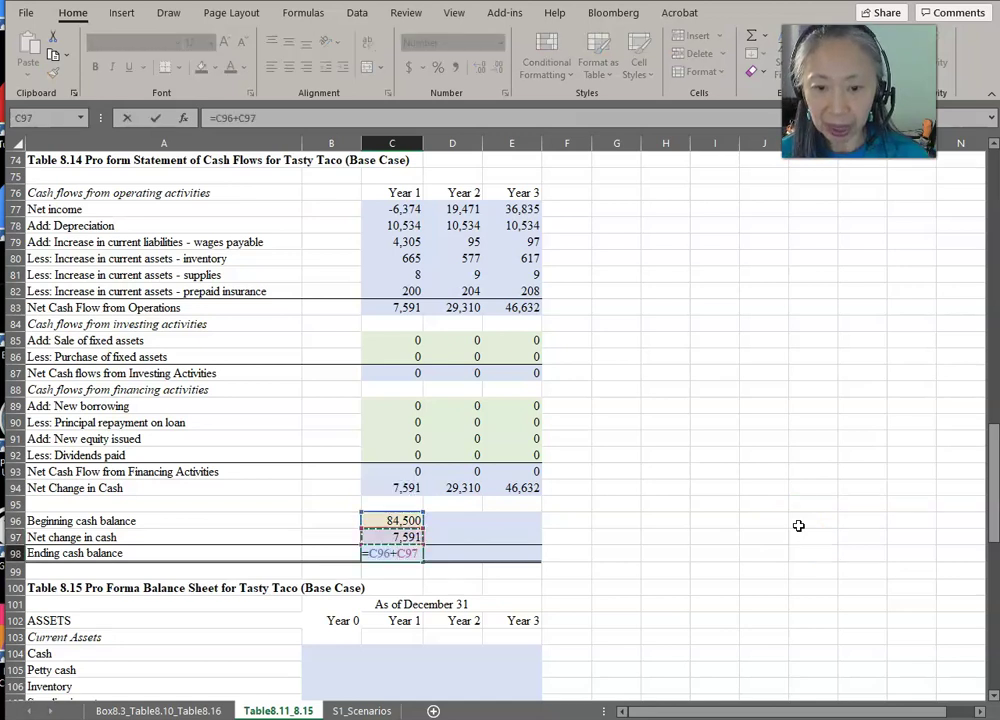
key("Return")
Set the Year 2 beginning cash balance equal to the Year 1 ending cash balance with =C98
key("Up")
key("Up")
key("Up")
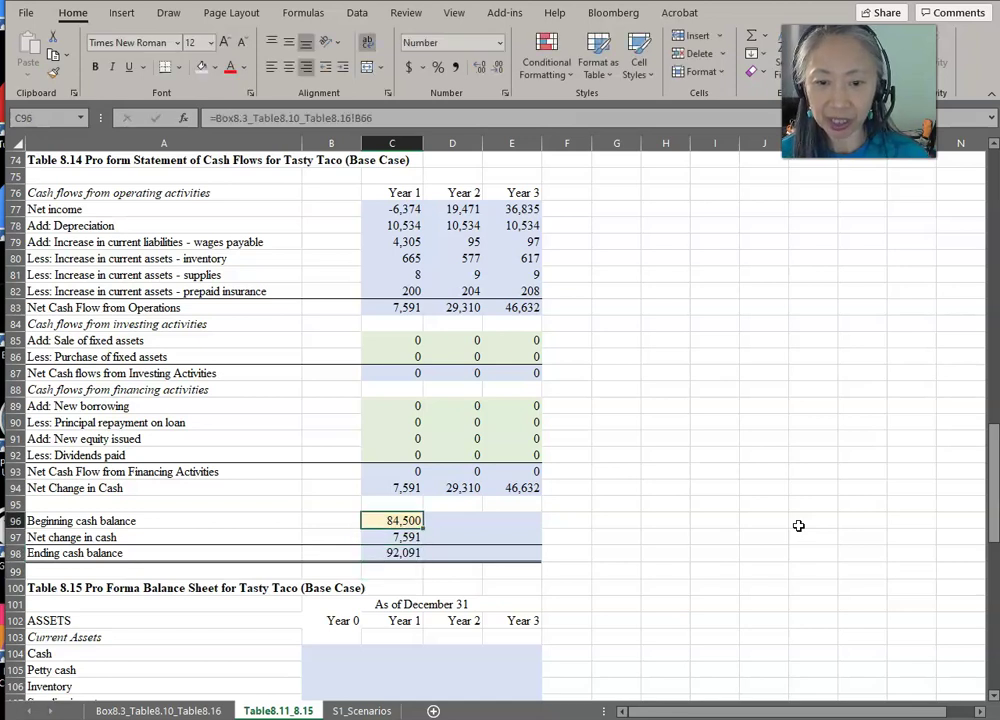
key("Right")
type("=")
key("Left")
key("Down")
key("Down")
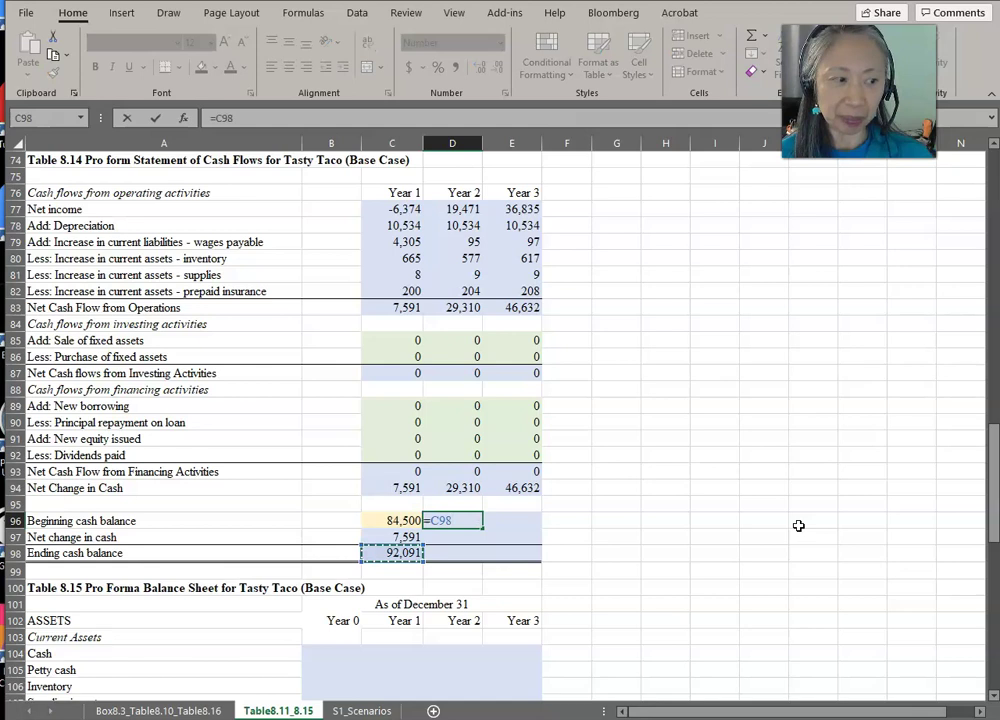
key("Return")
Copy the Year 1 net change in cash and ending cash balance formulas to Year 2
key("Left")
key("shift+Down")
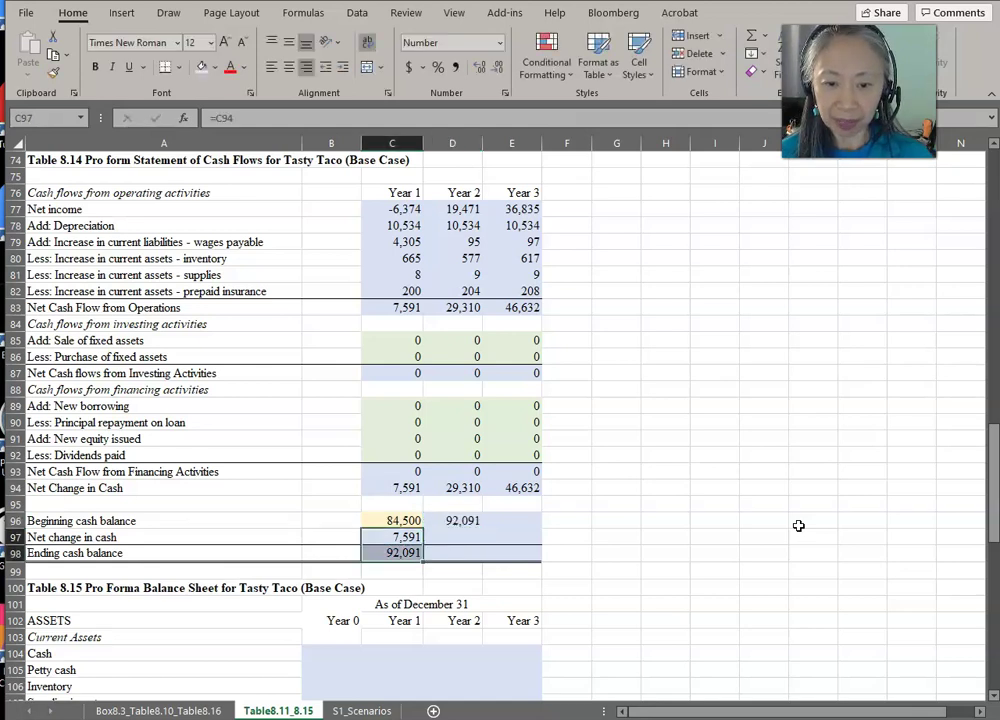
key("ctrl+c")
key("ctrl+v")
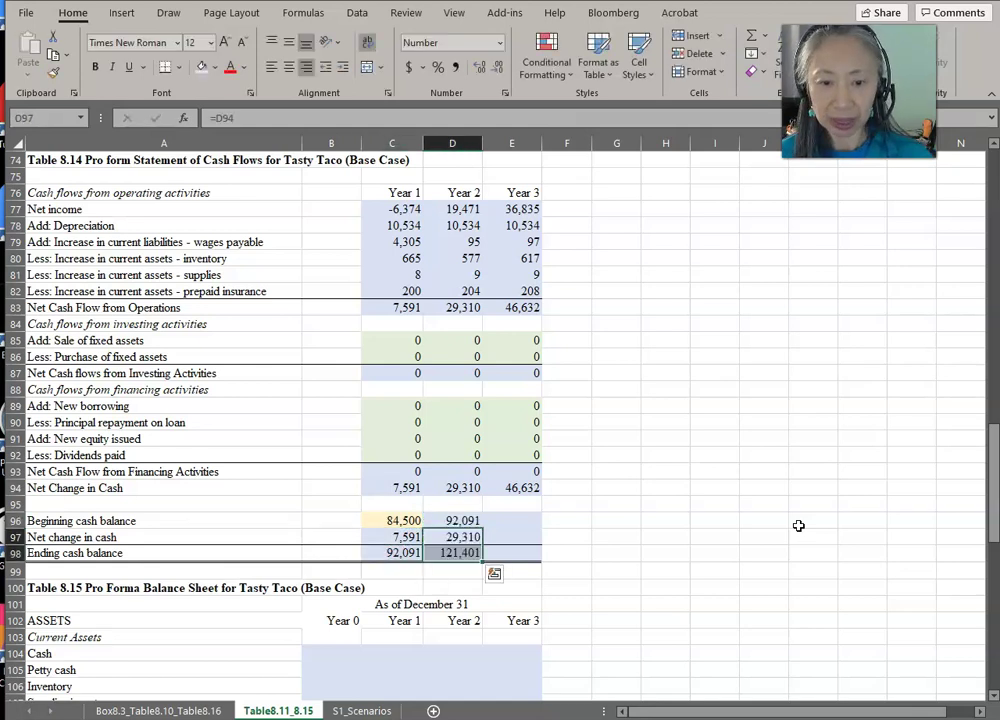
Copy the Year 2 beginning balance, net change in cash and ending balance formulas to Year 3
key("Up")
key("shift+Down")
key("shift+Down")
key("ctrl+c")
key("shift+Right")
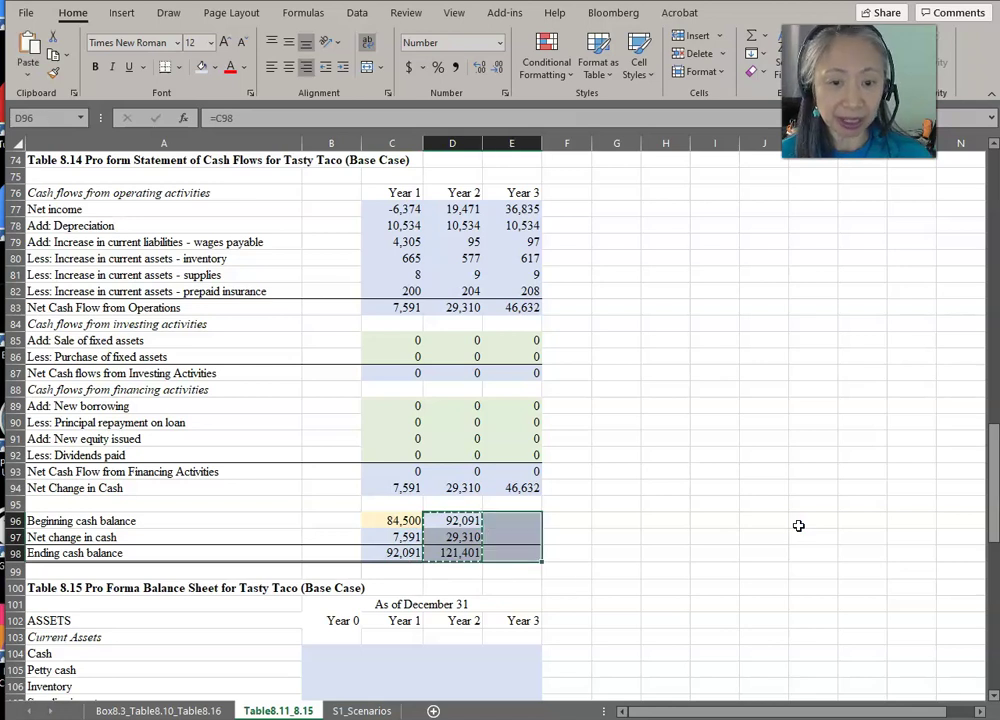
key("ctrl+v")
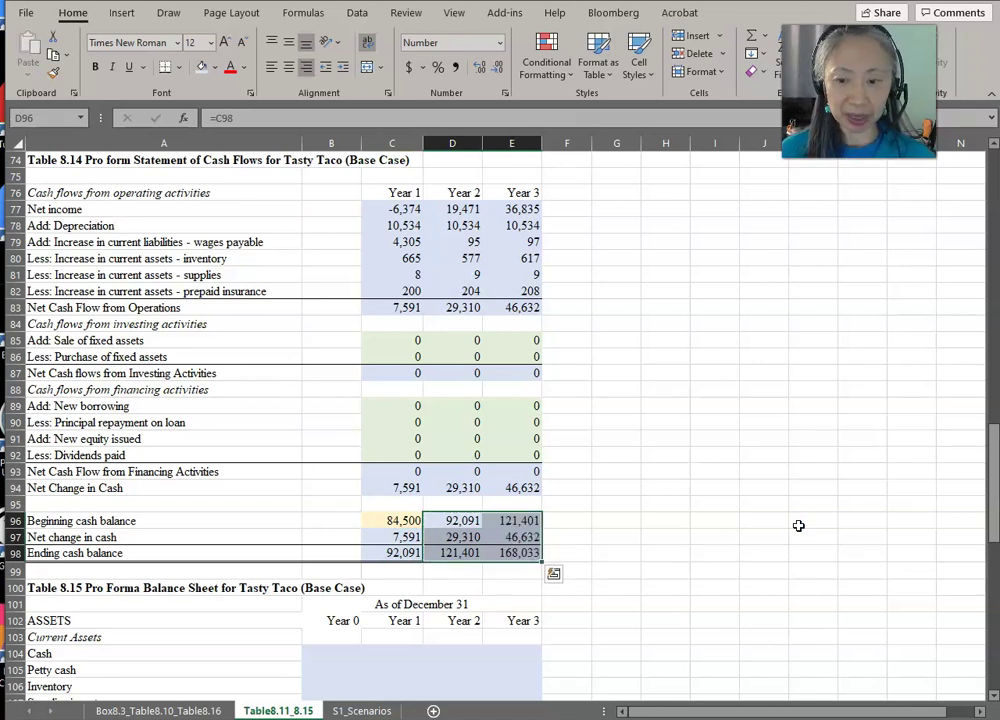
Link Year 0 Cash in the Table 8.15 balance sheet to the beginning cash balance with =C96
left_click(359, 470)
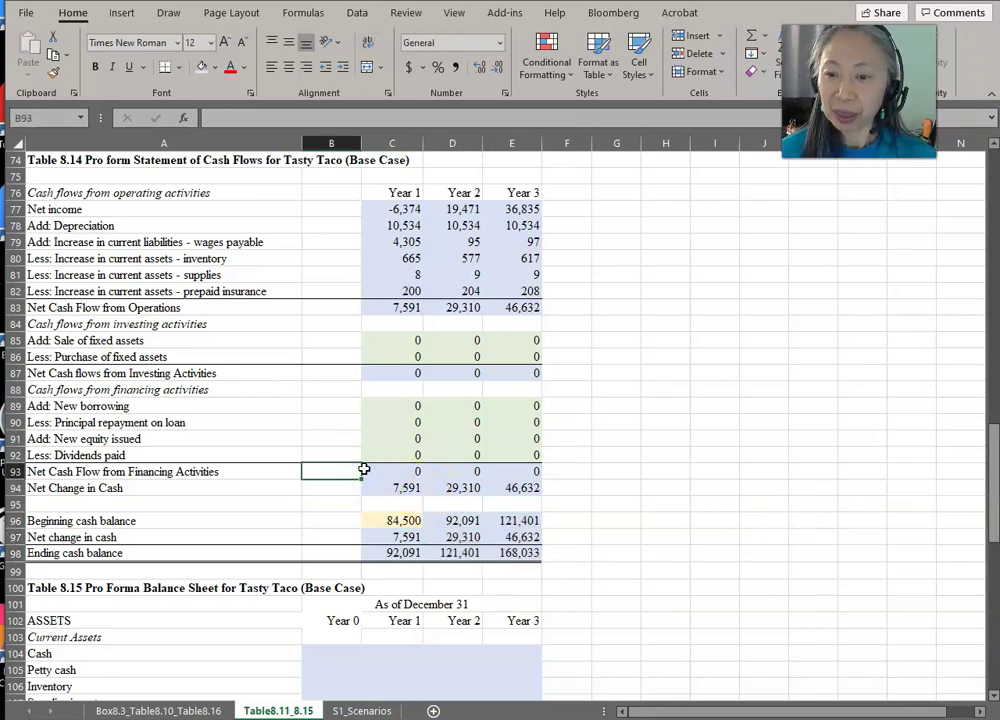
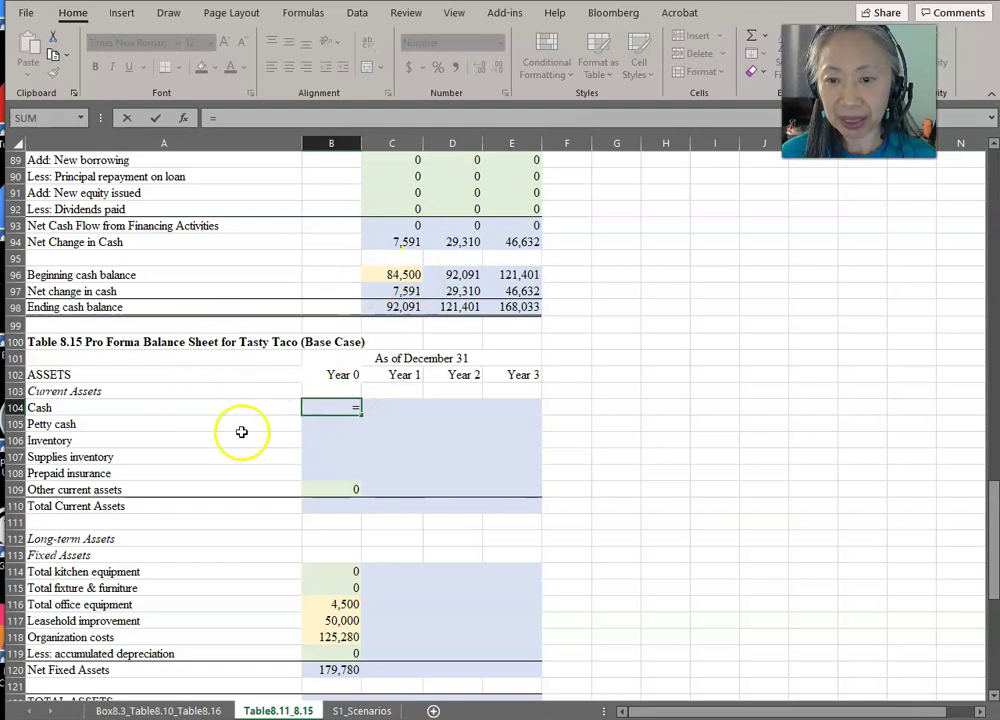
left_click(392, 274)
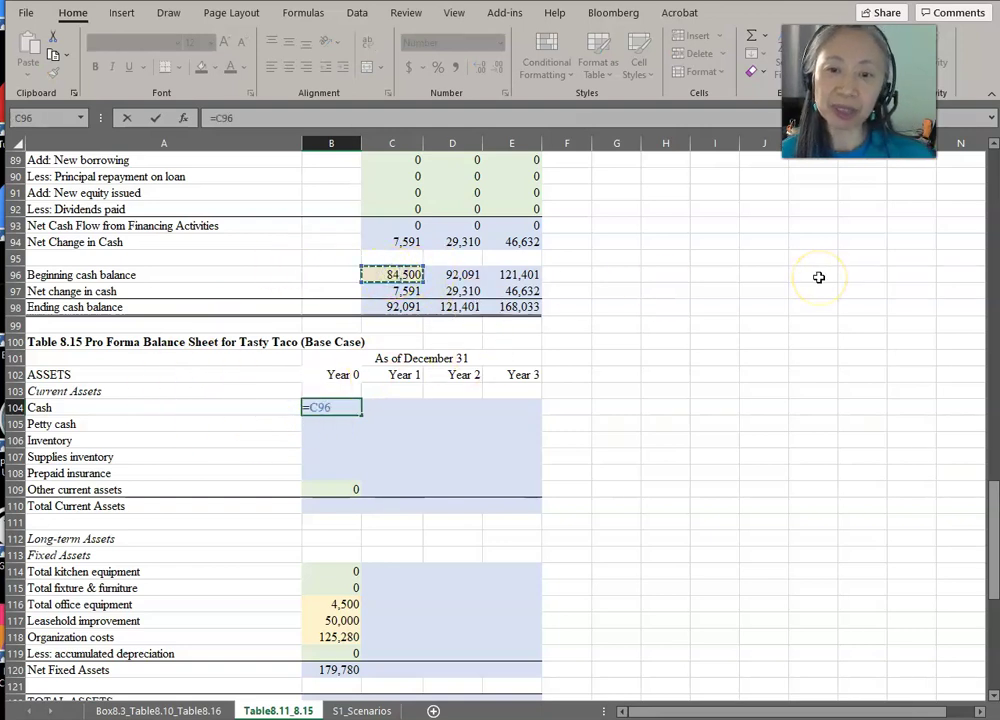
key("Return")
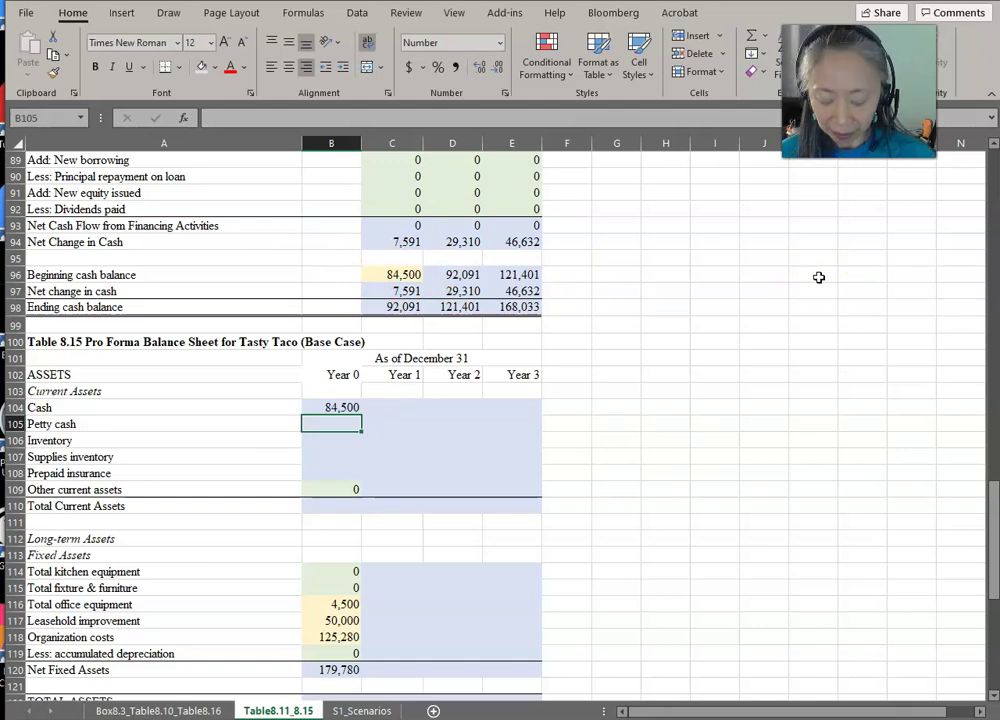
Link Year 0 Petty cash in the balance sheet to the Year 0 petty cash in Table 8.13 with =B59
type("=")
scroll(635, 387, "up", 10)
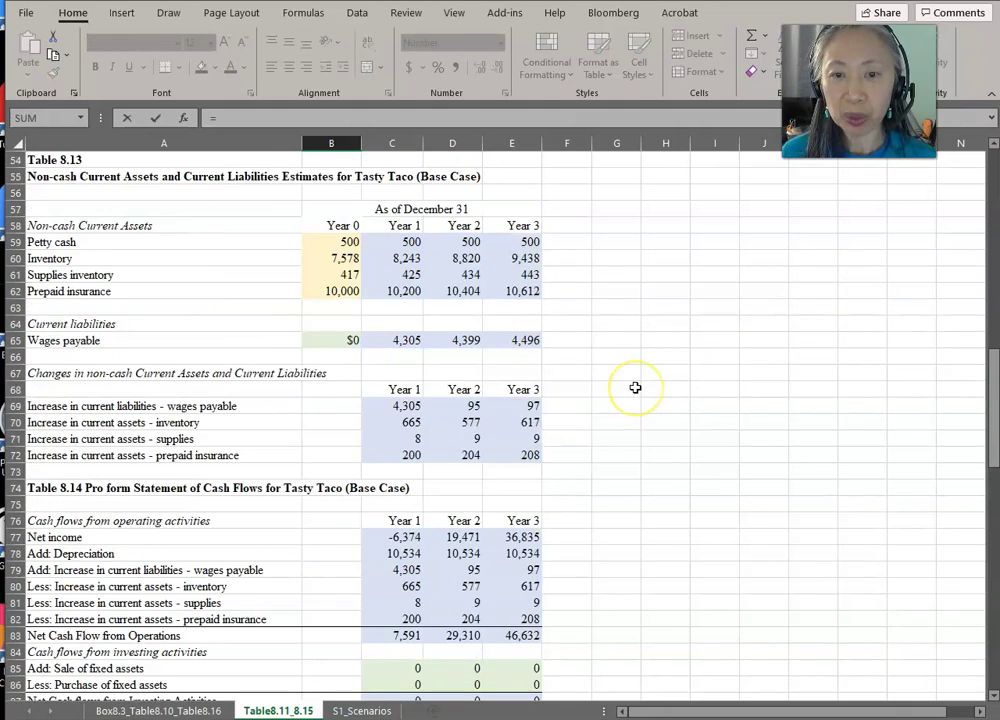
scroll(635, 387, "up", 5)
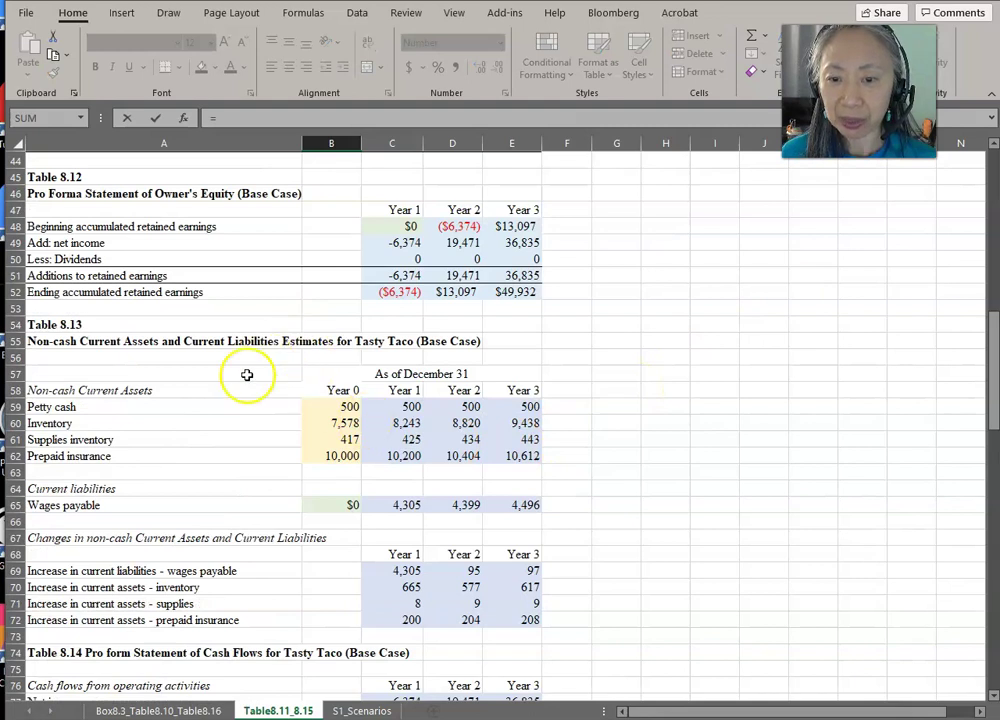
left_click(335, 404)
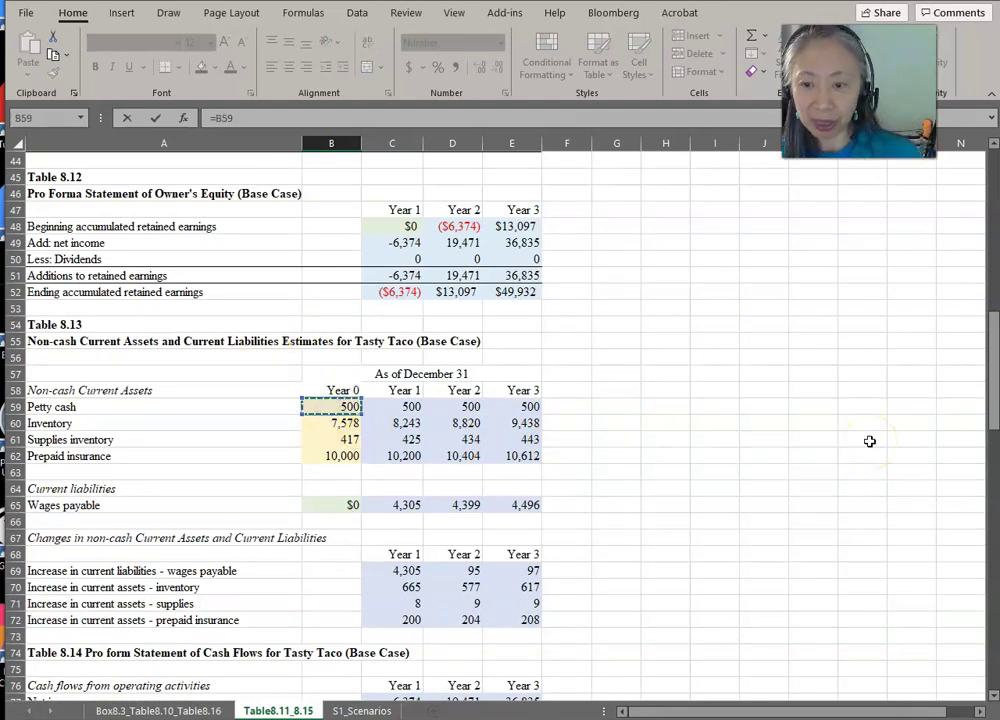
key("Return")
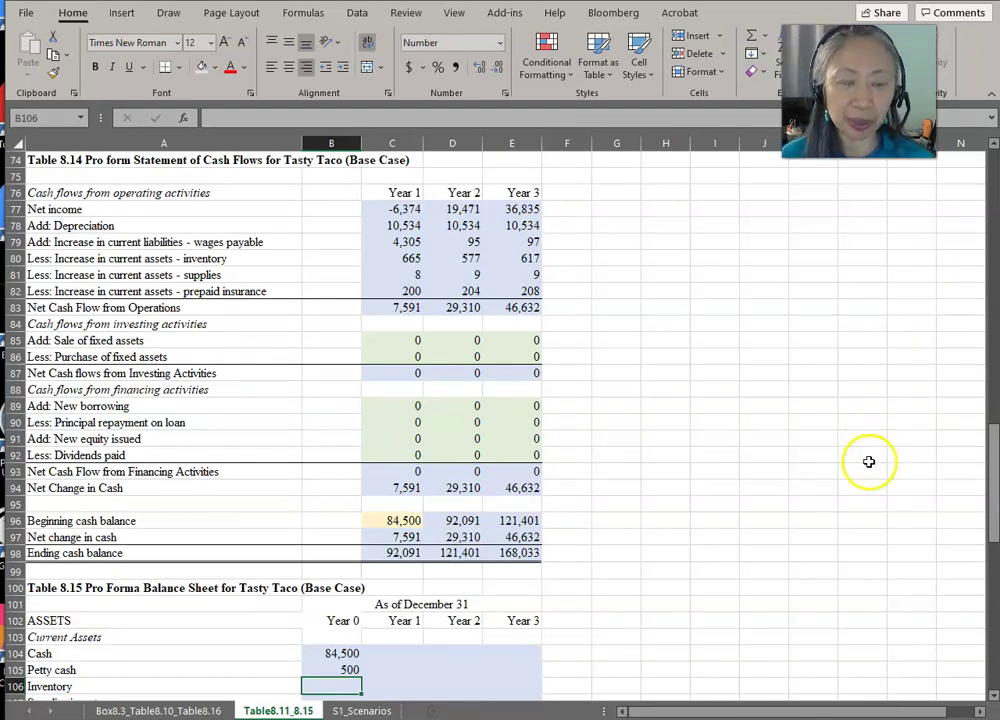
scroll(830, 446, "up", 7)
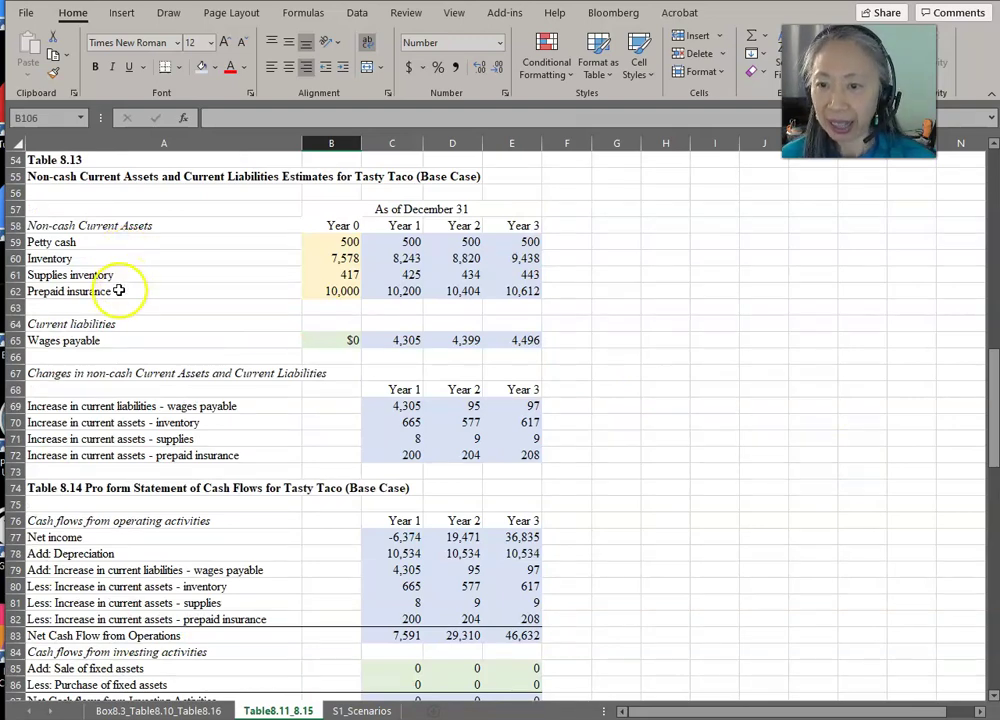
scroll(651, 461, "down", 7)
scroll(651, 461, "down", 3)
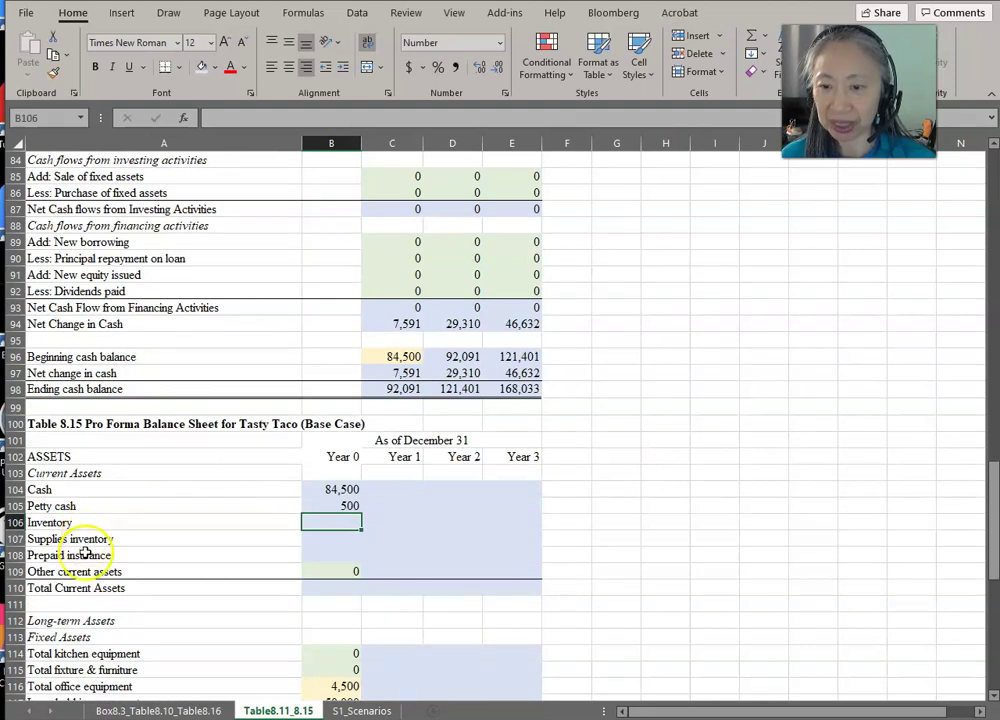
Copy the Year 0 Petty cash formula down to Inventory, Supplies inventory and Prepaid insurance in the balance sheet
left_click(330, 508)
key("ctrl+c")
key("shift+Down")
key("shift+Down")
key("shift+Down")
key("ctrl+v")
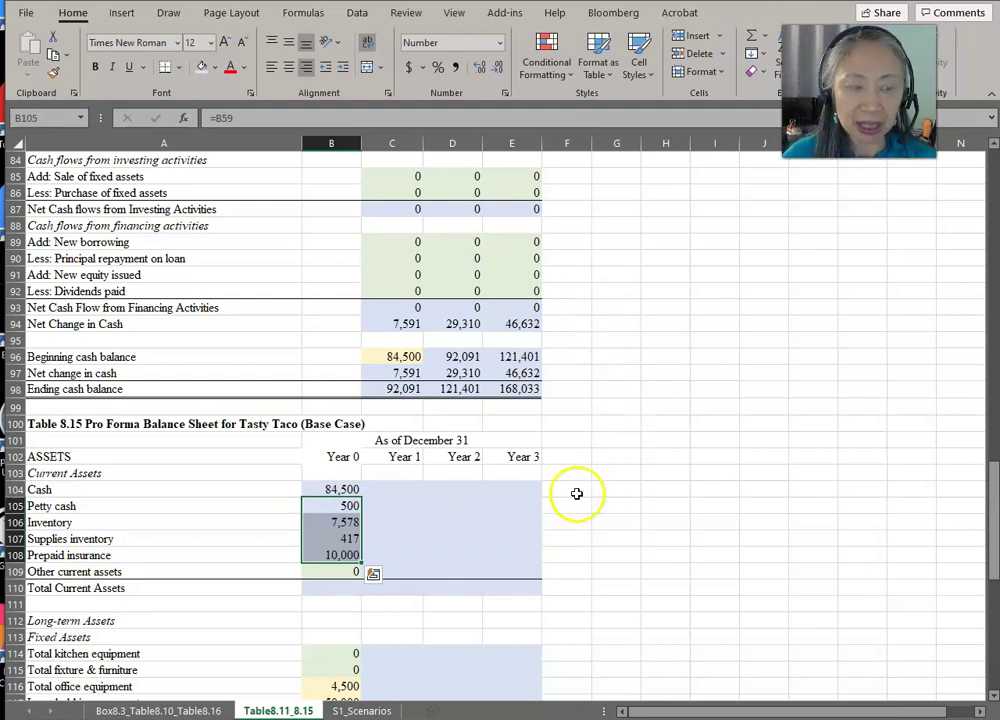
Total the Year 0 current assets in B110 with a SUM of Cash through Other current assets (B104:B109)
left_click(321, 589)
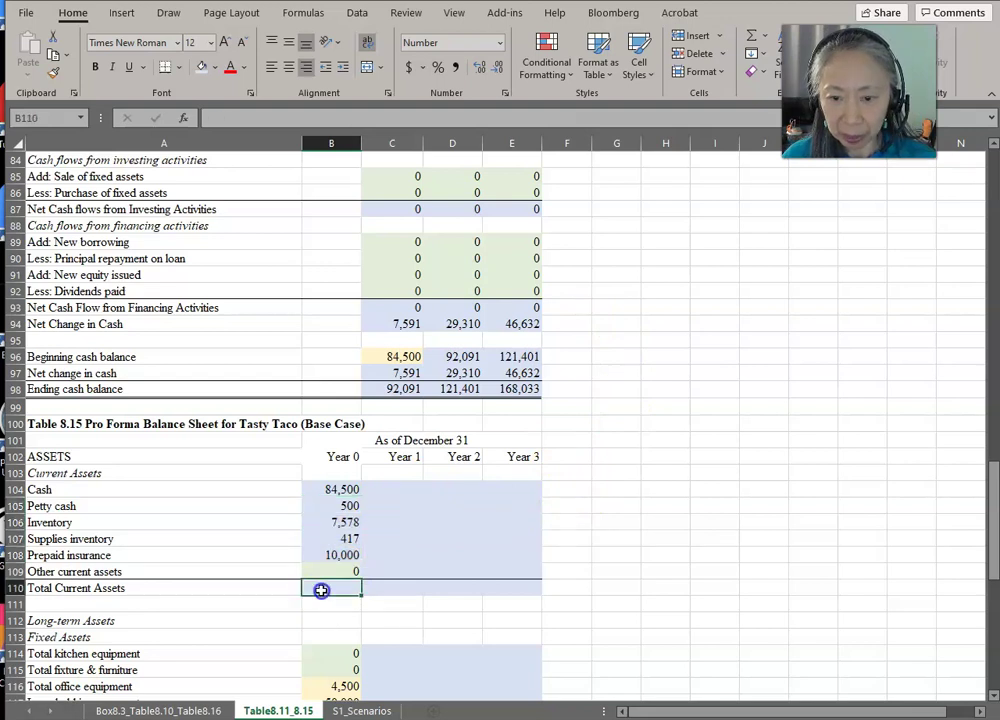
type("=sum(")
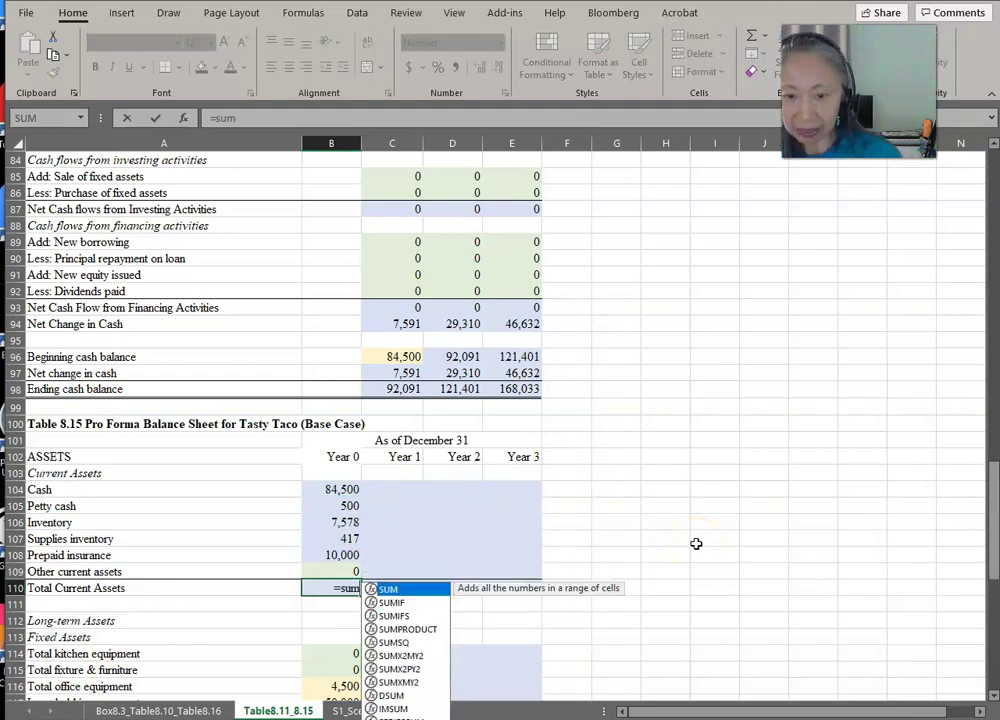
key("Up")
key("shift+Up")
key("shift+Up")
key("shift+Up")
key("shift+Up")
key("shift+Up")
type(")")
key("Return")
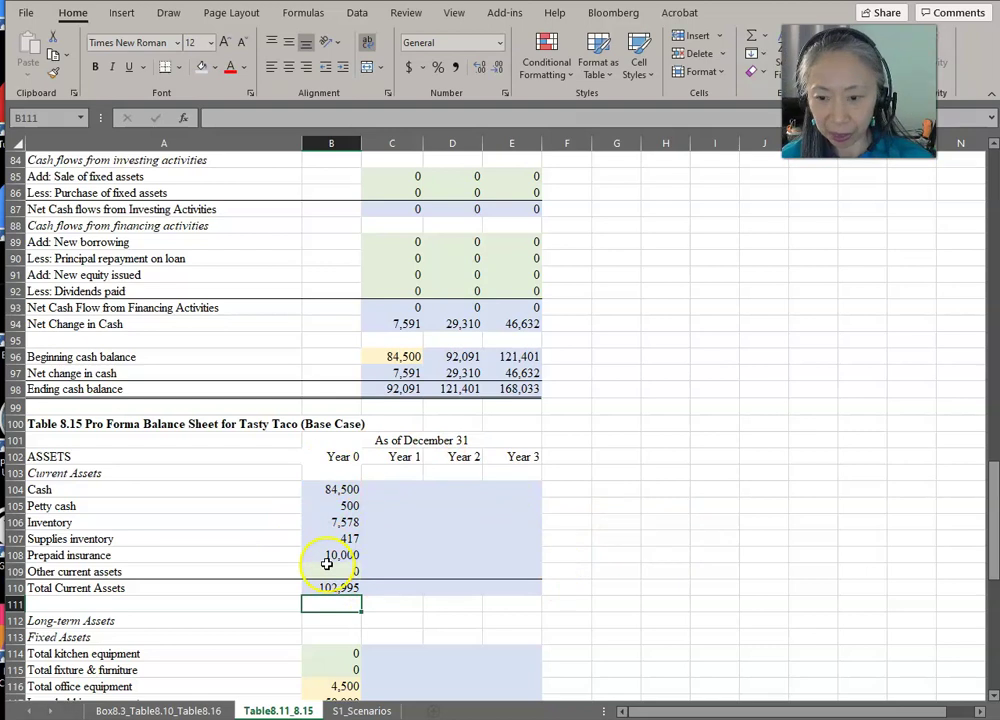
Calculate Year 0 TOTAL ASSETS in B122 by adding Total Current Assets and Net Fixed Assets with =B110+B120
scroll(327, 564, "down", 2)
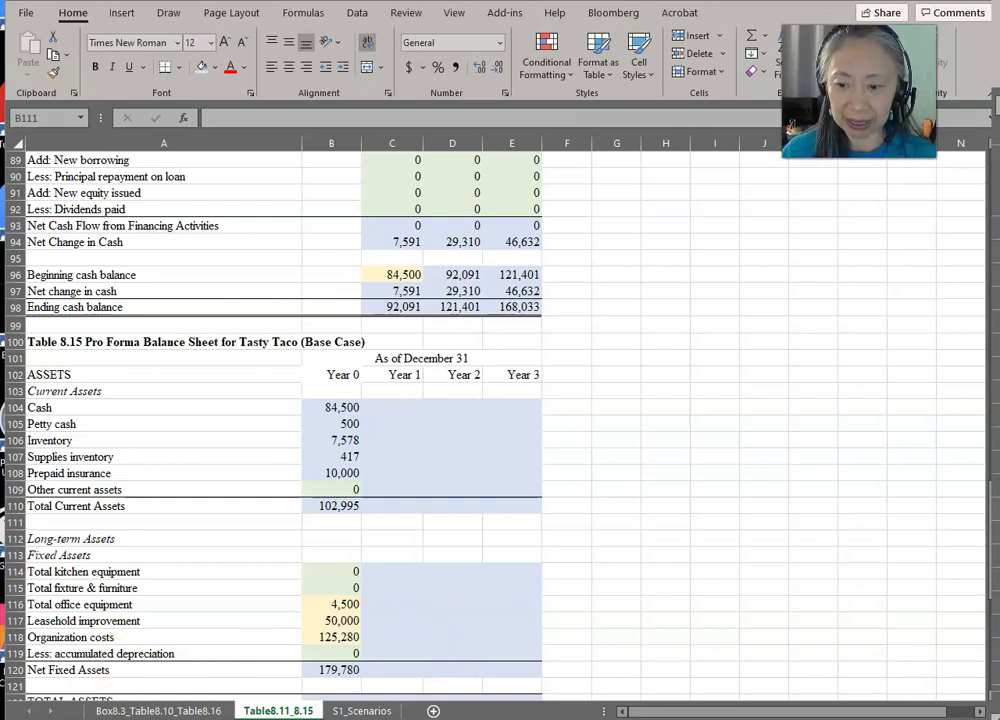
scroll(341, 617, "down", 2)
left_click(341, 617)
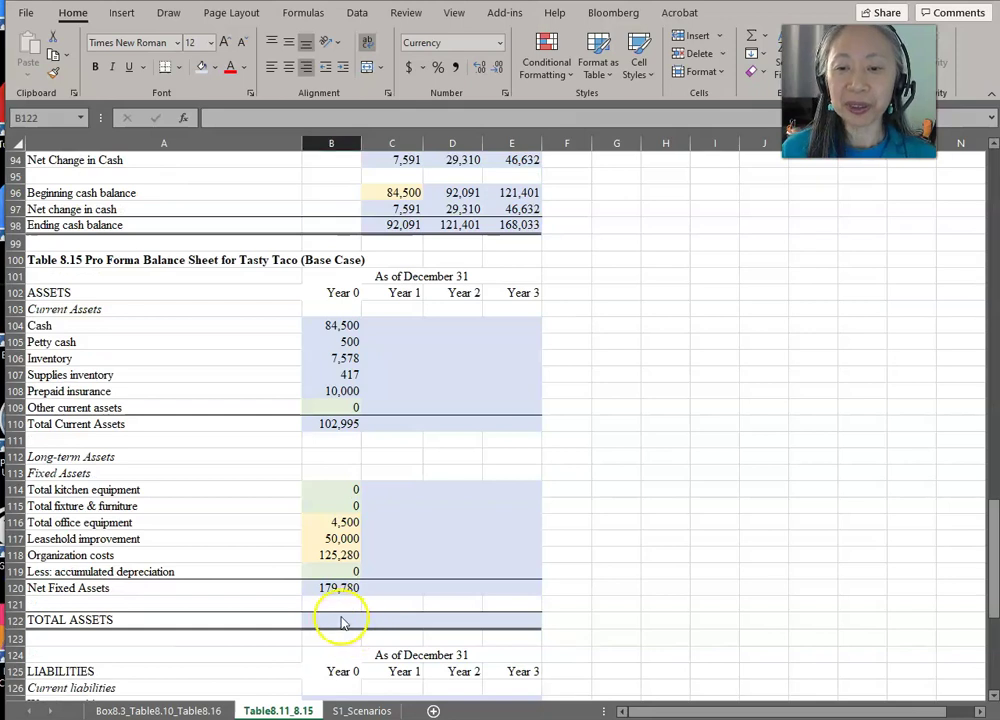
type("=")
left_click(328, 421)
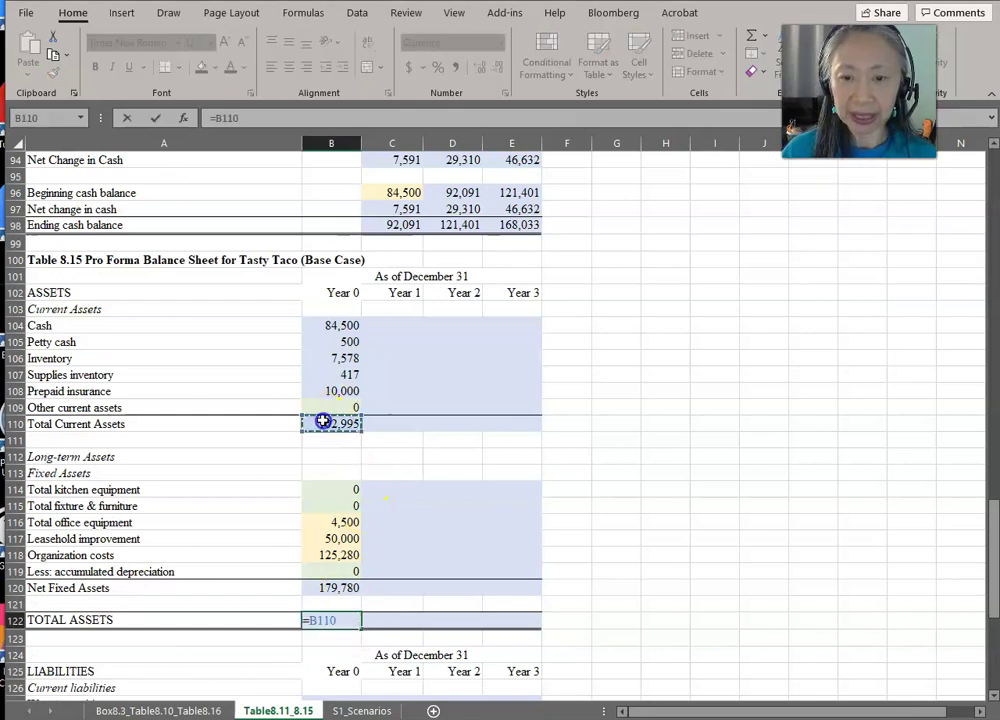
type("+")
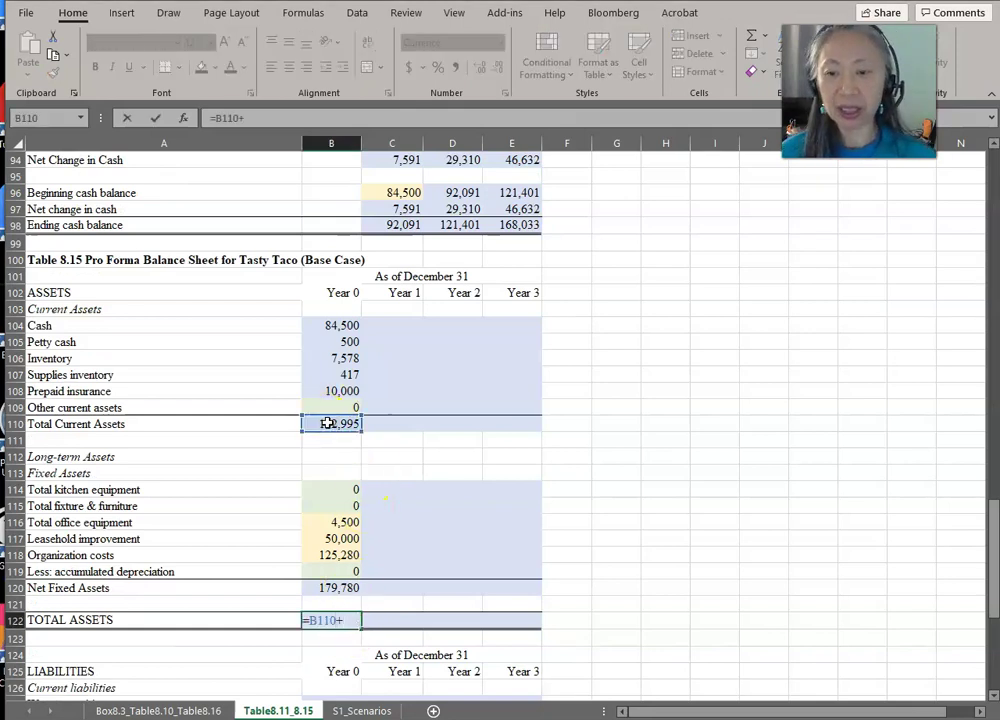
left_click(342, 588)
key("Return")
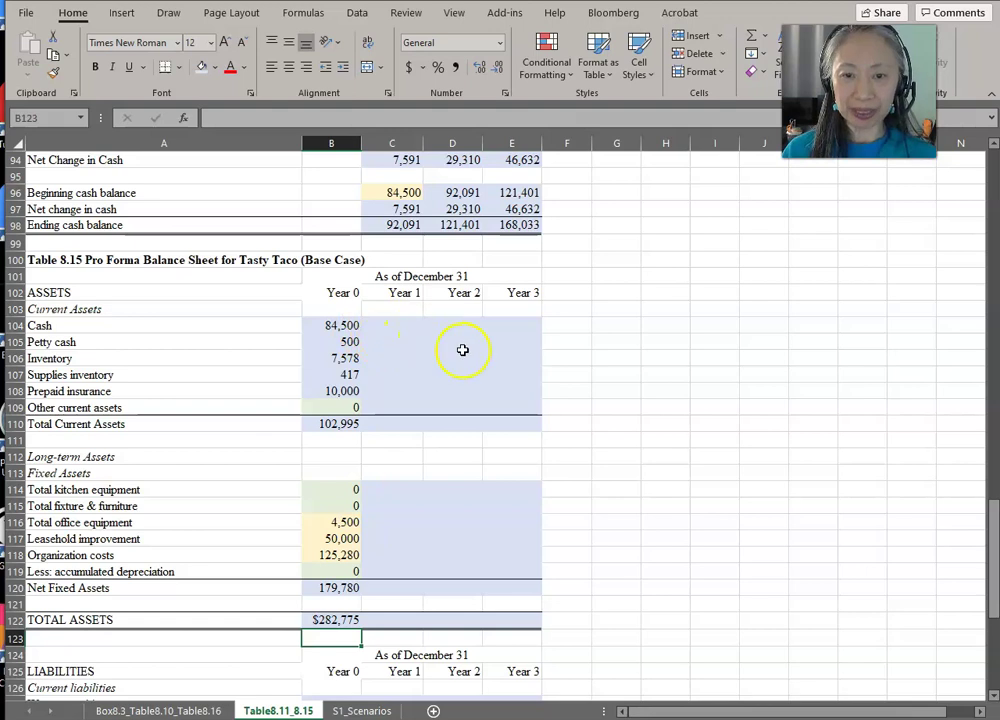
Link Year 1 Cash in the balance sheet to the Year 1 ending cash balance with =C98
left_click(400, 325)
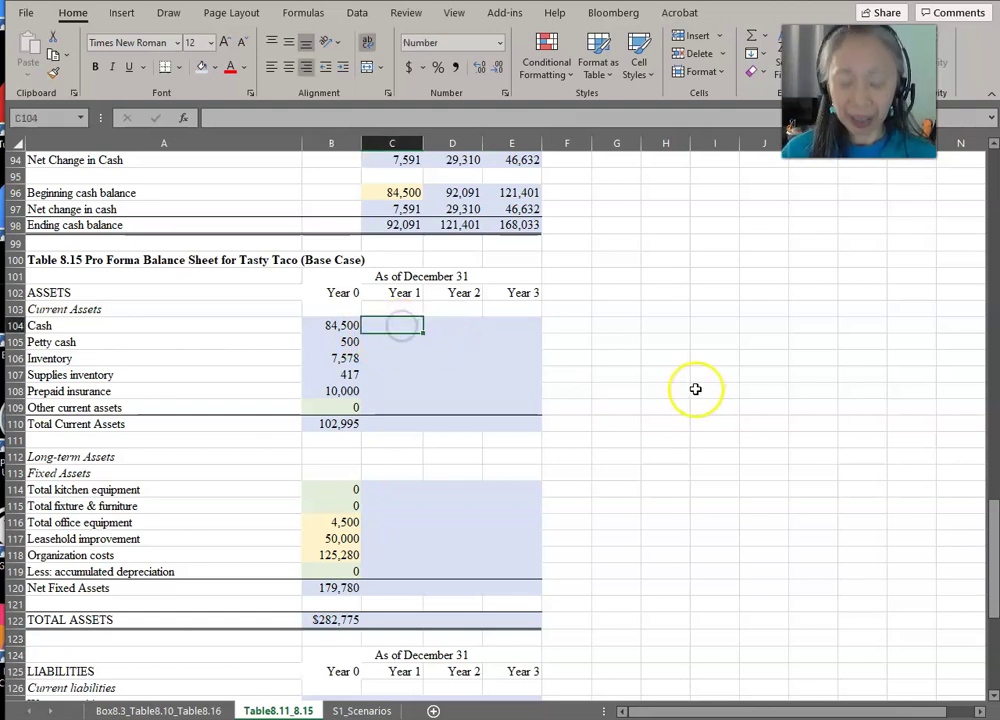
type("=")
scroll(694, 388, "up", 2)
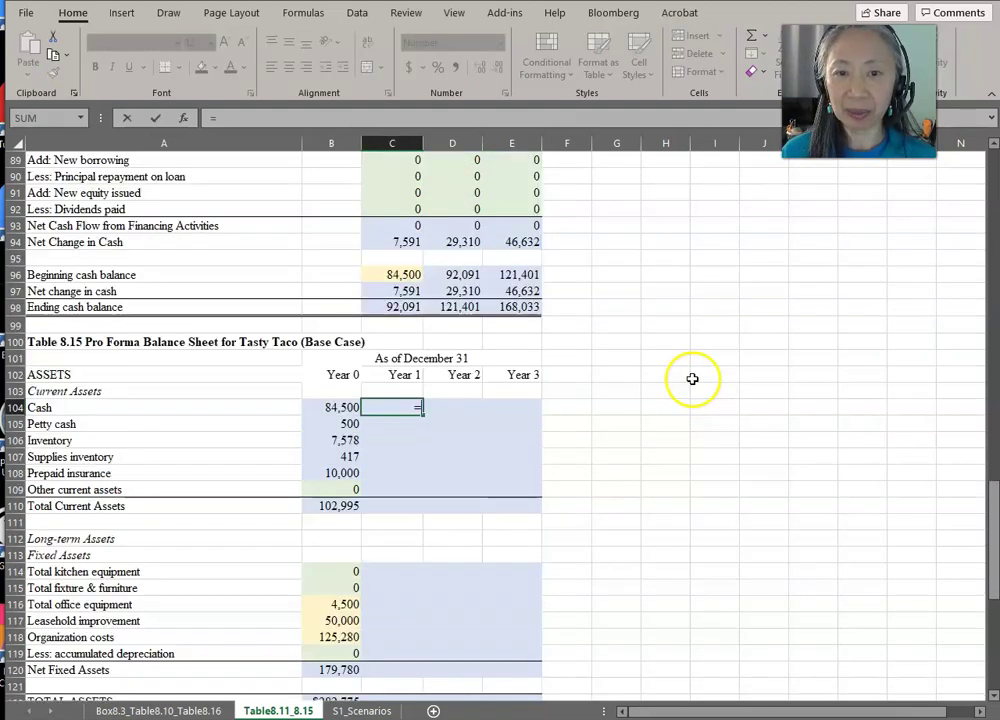
left_click(402, 307)
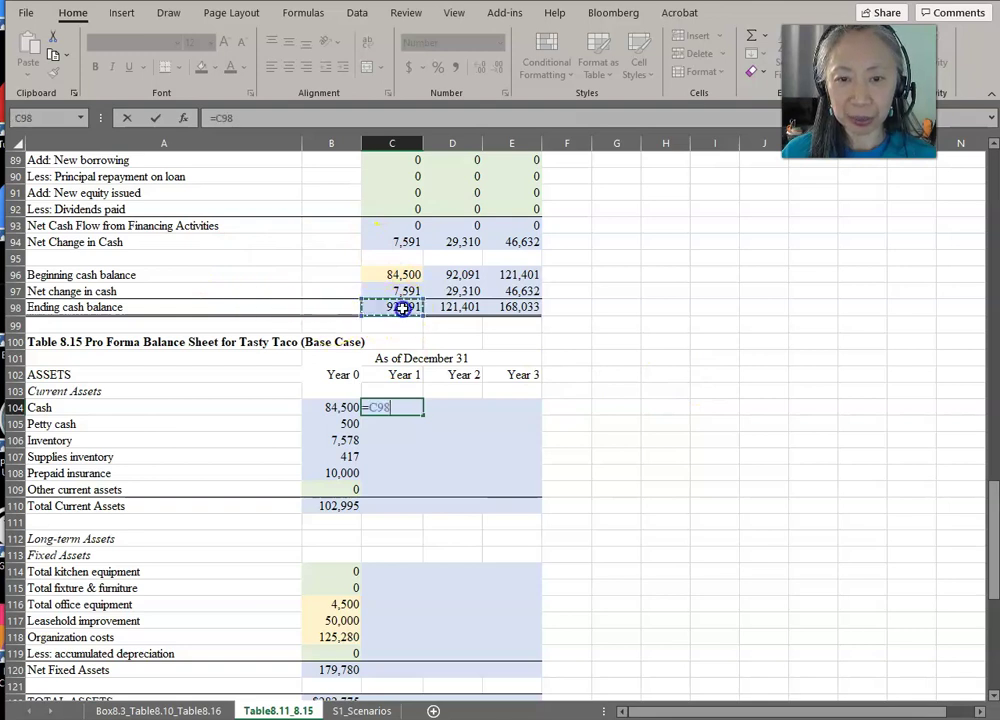
key("Return")
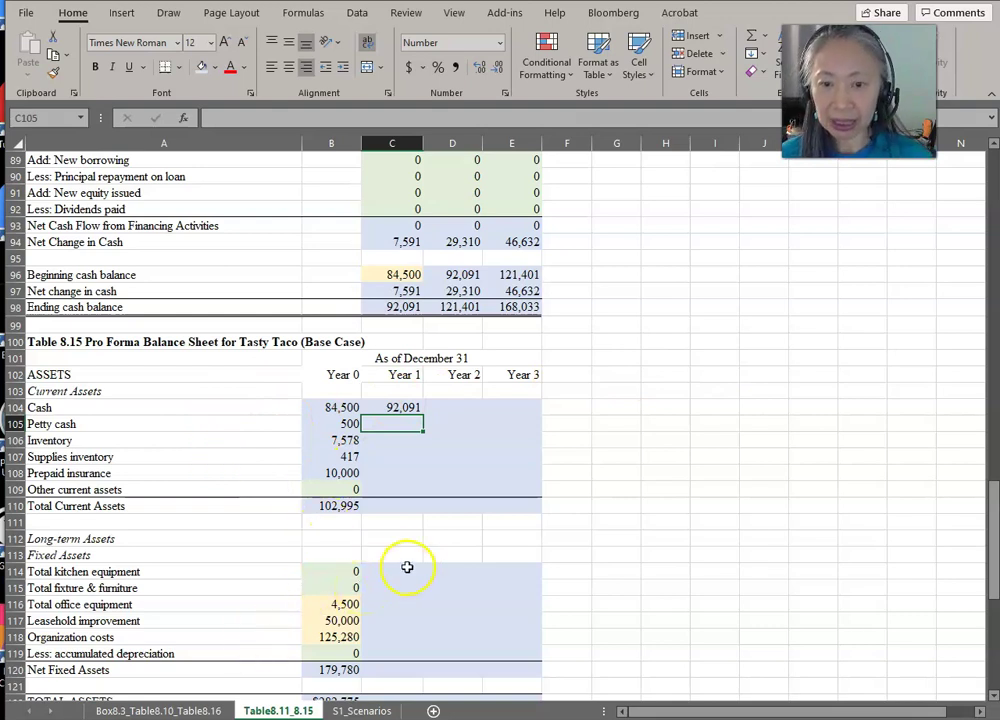
Copy the Year 0 formulas for Petty cash through Prepaid insurance (B105:B108) to Year 1
scroll(412, 553, "up", 20)
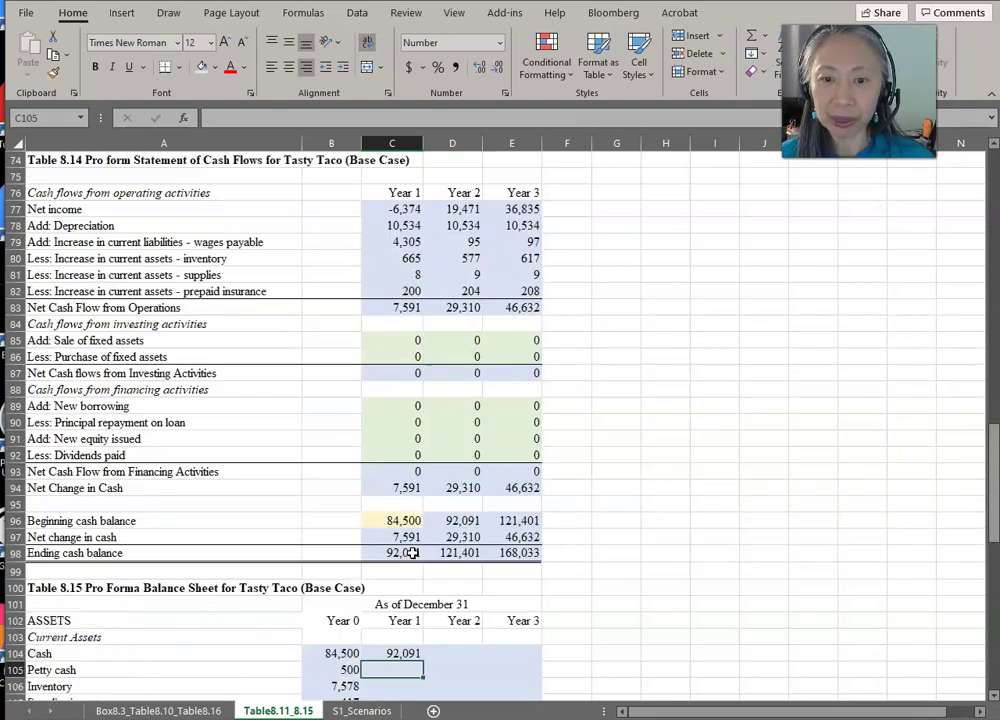
scroll(412, 553, "down", 7)
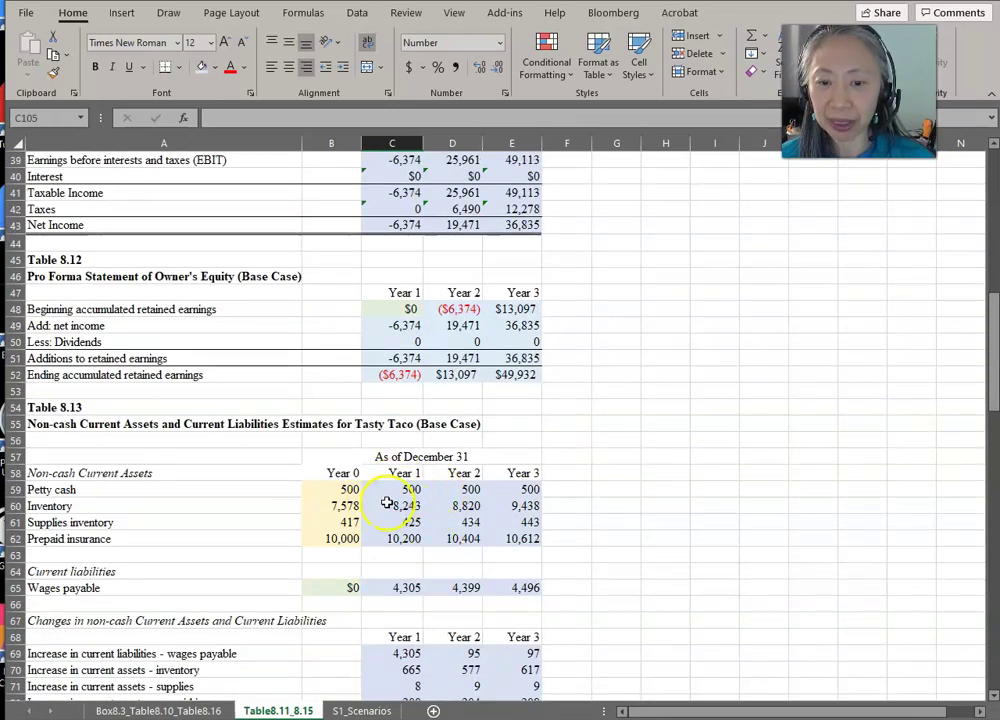
scroll(635, 554, "down", 2)
scroll(635, 554, "down", 13)
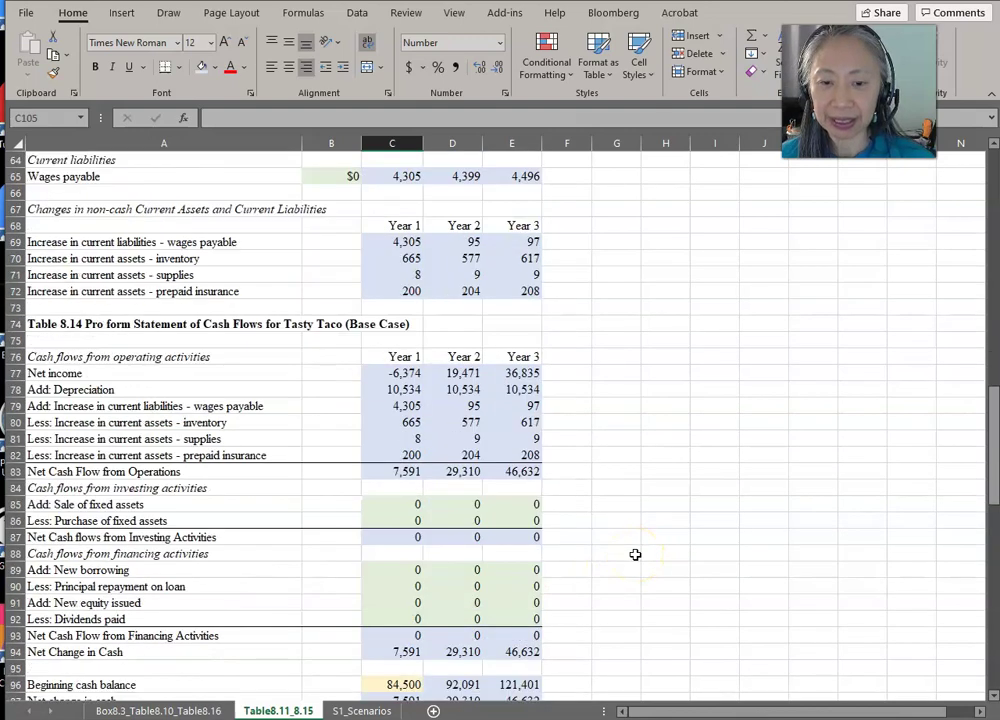
key("Left")
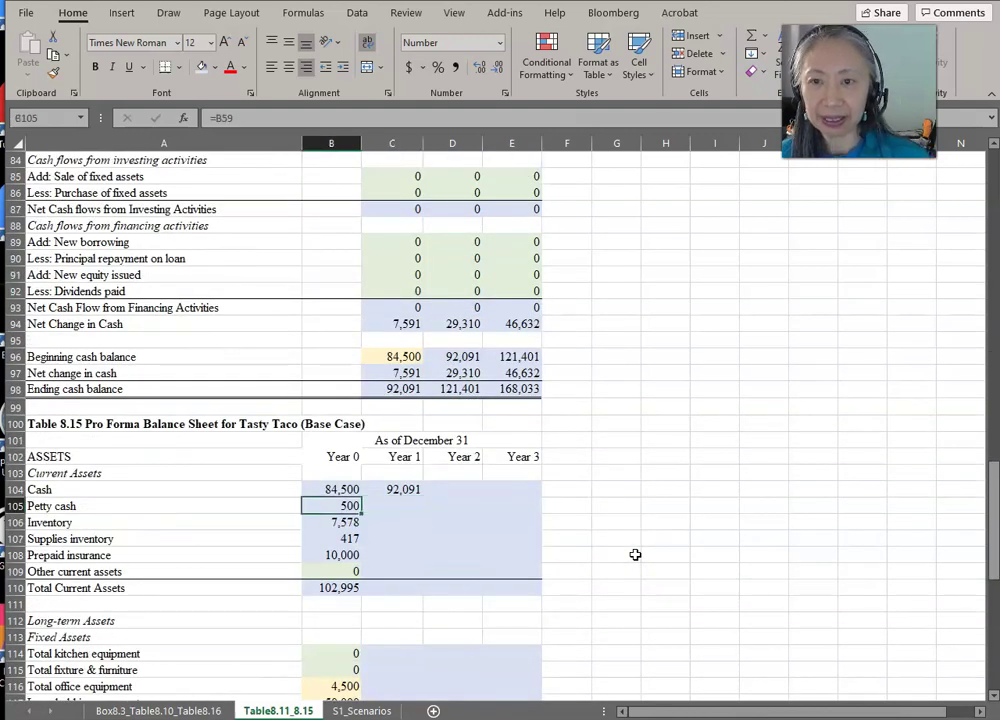
key("shift+Down")
key("shift+Down")
key("shift+Down")
key("ctrl+c")
key("Right")
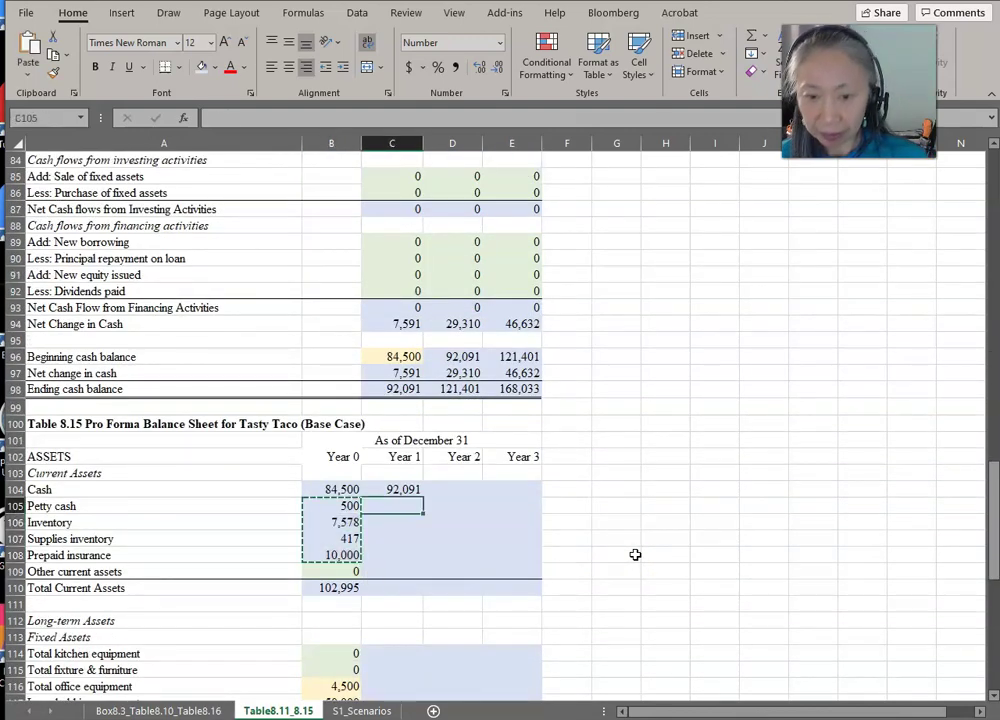
key("ctrl+v")
Calculate Year 1 Other current assets by growing B109 at the assumptions sheet's other current assets growth rate: =B109*(1+Box8.3_Table8.10_Table8.16!$B$40)
key("Down")
key("Down")
key("Down")
key("Down")
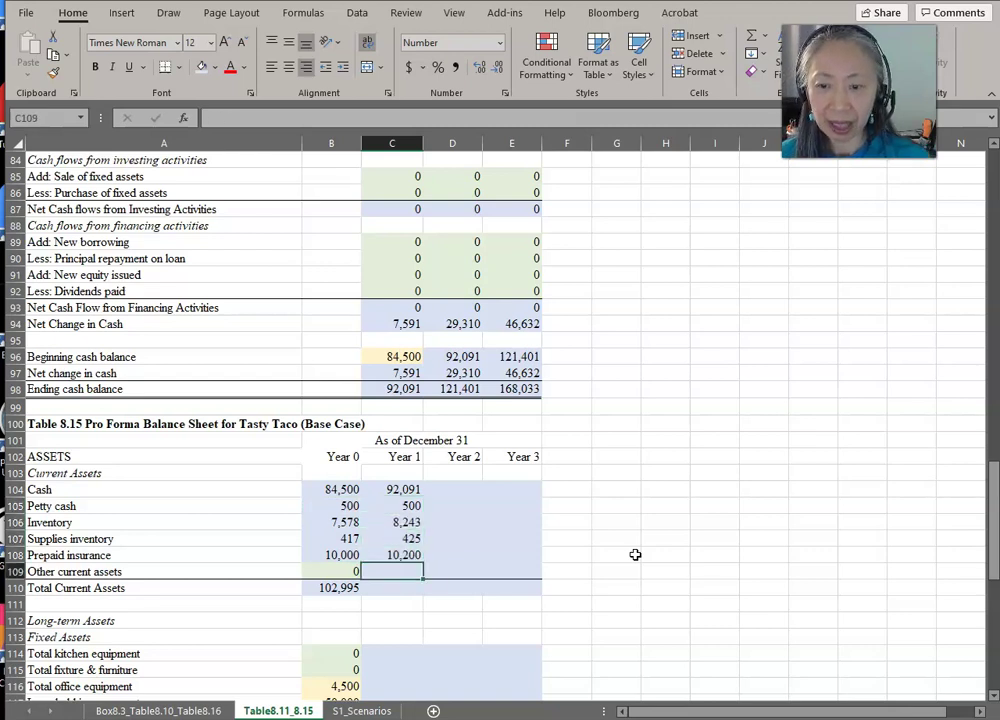
type("=")
key("Left")
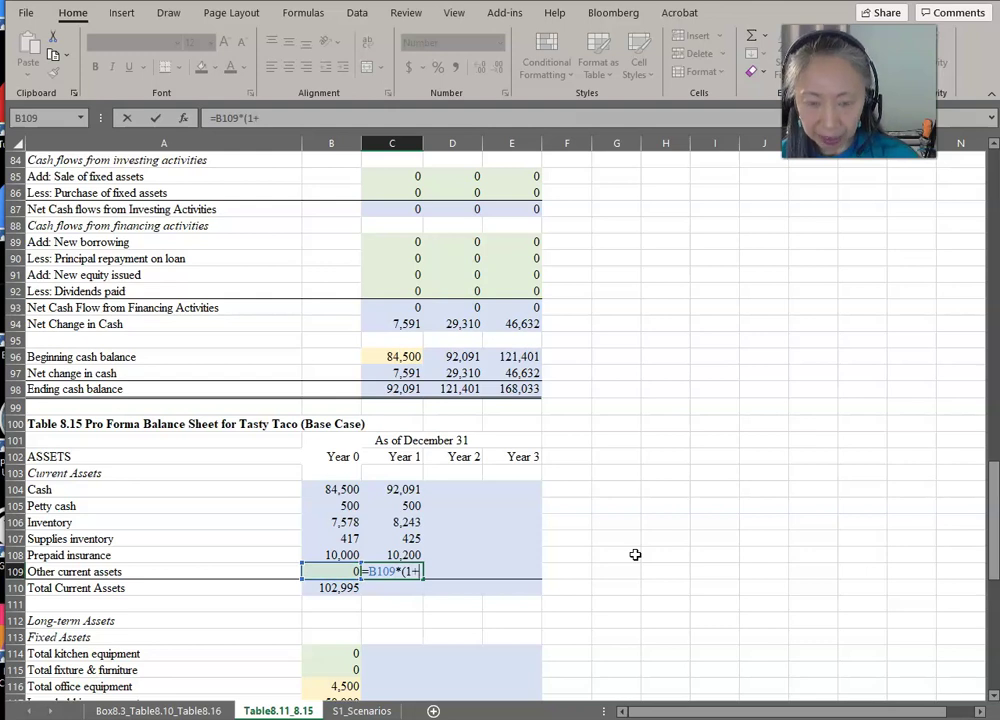
left_click(197, 710)
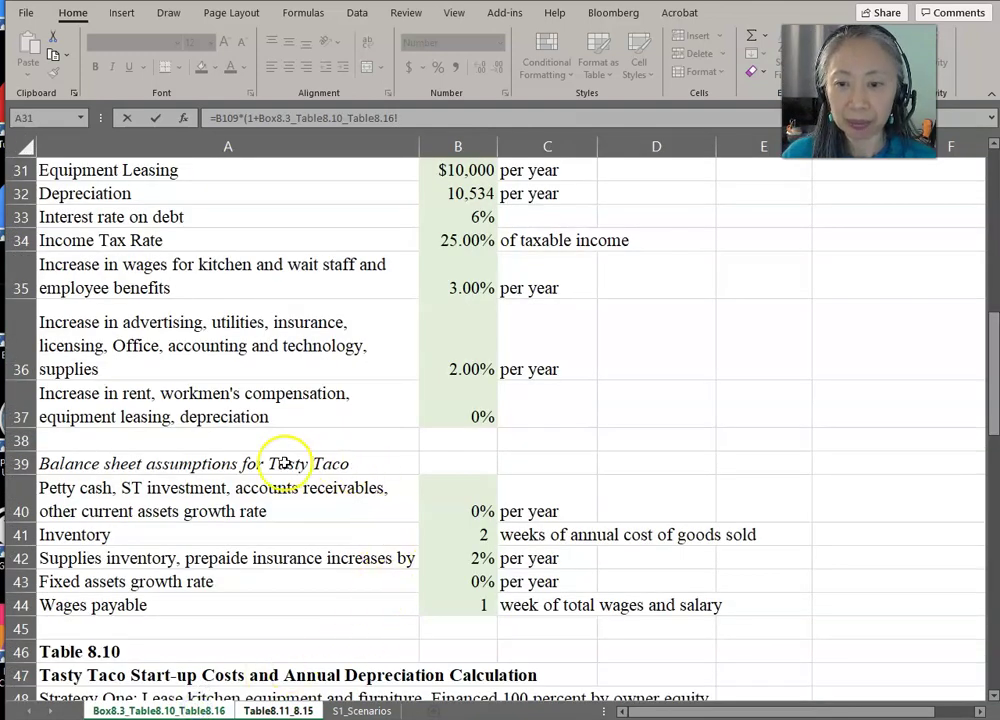
left_click(469, 505)
key("F4")
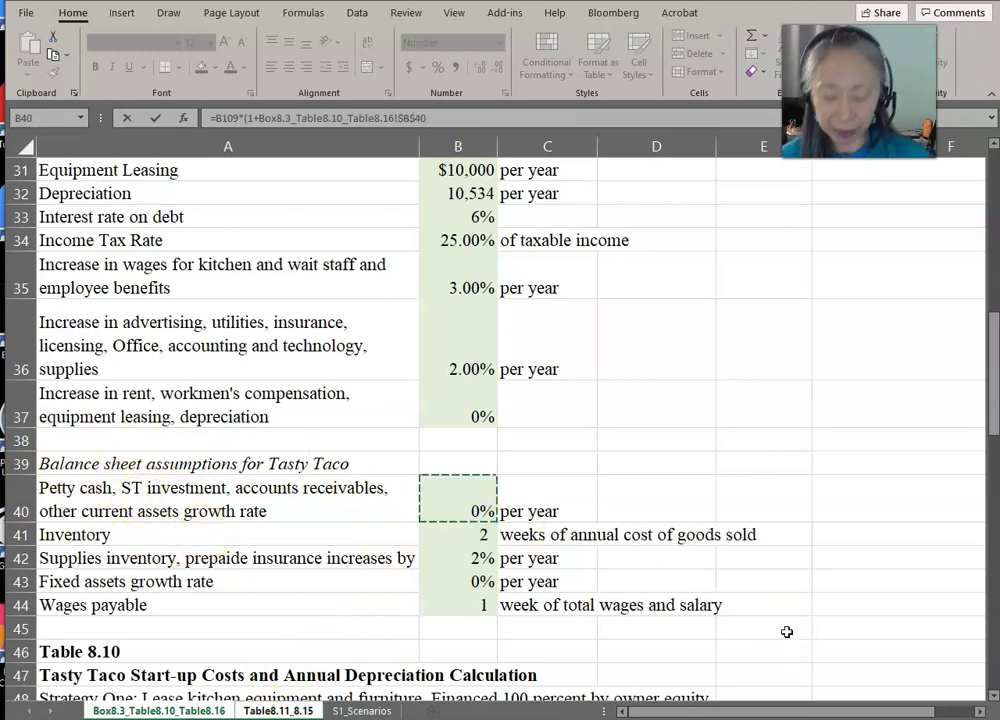
key("Return")
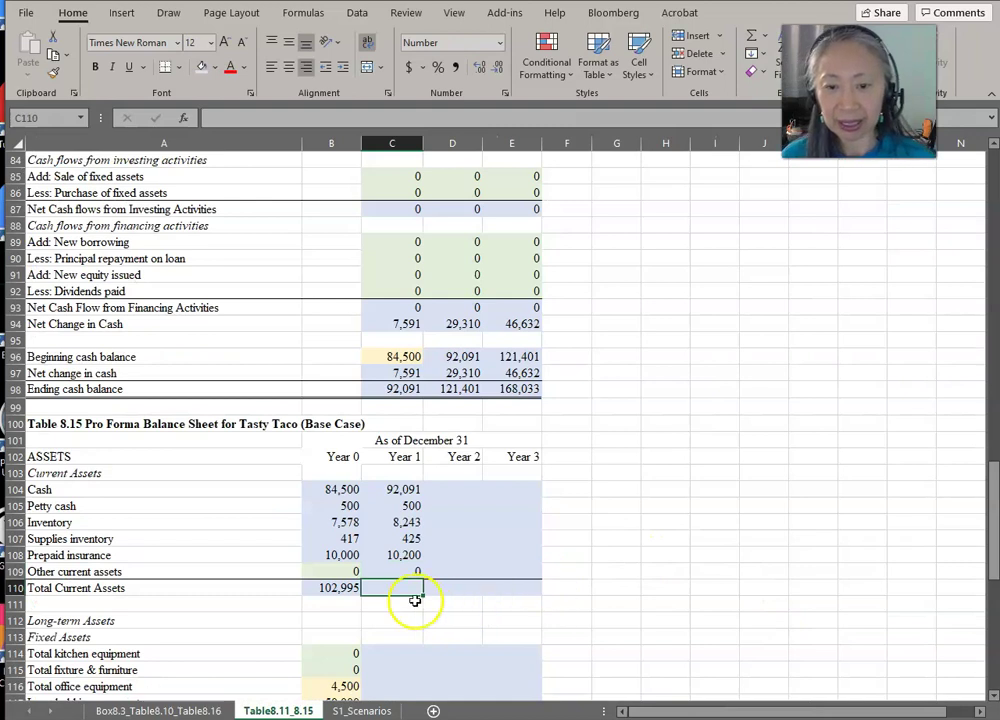
Copy the Year 0 Total Current Assets formula to Year 1
left_click(340, 589)
key("ctrl+c")
key("Right")
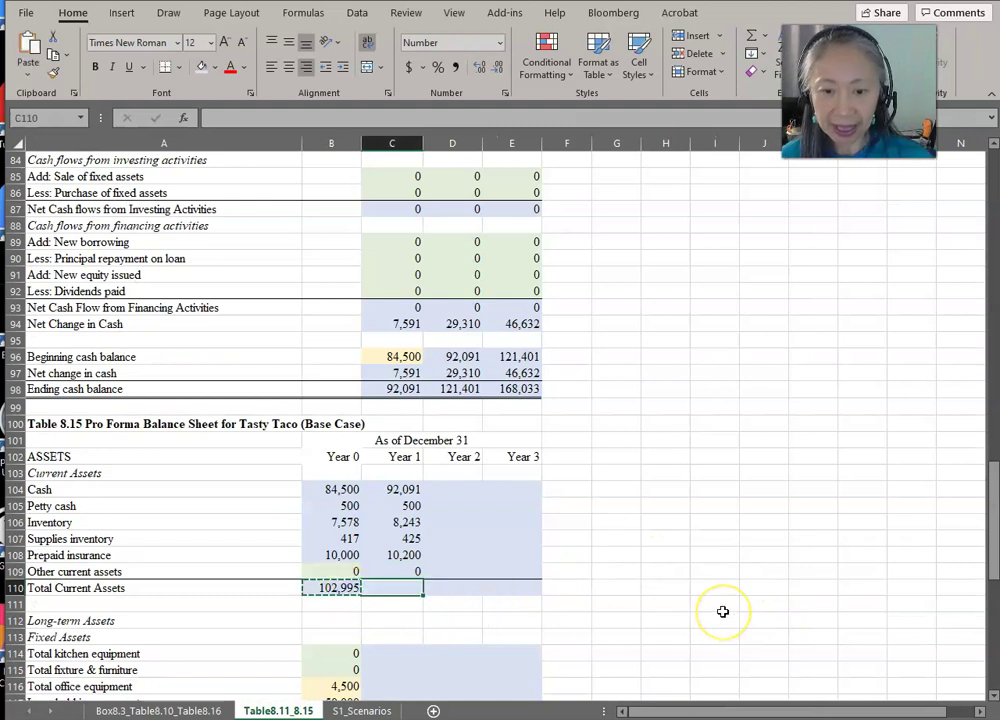
key("ctrl+v")
key("Escape")
Calculate Year 1 Total kitchen equipment from Year 0 and the fixed assets growth rate with =B114*(1+Box8.3_Table8.10_Table8.16!$B$43)
key("Down")
key("Down")
key("Down")
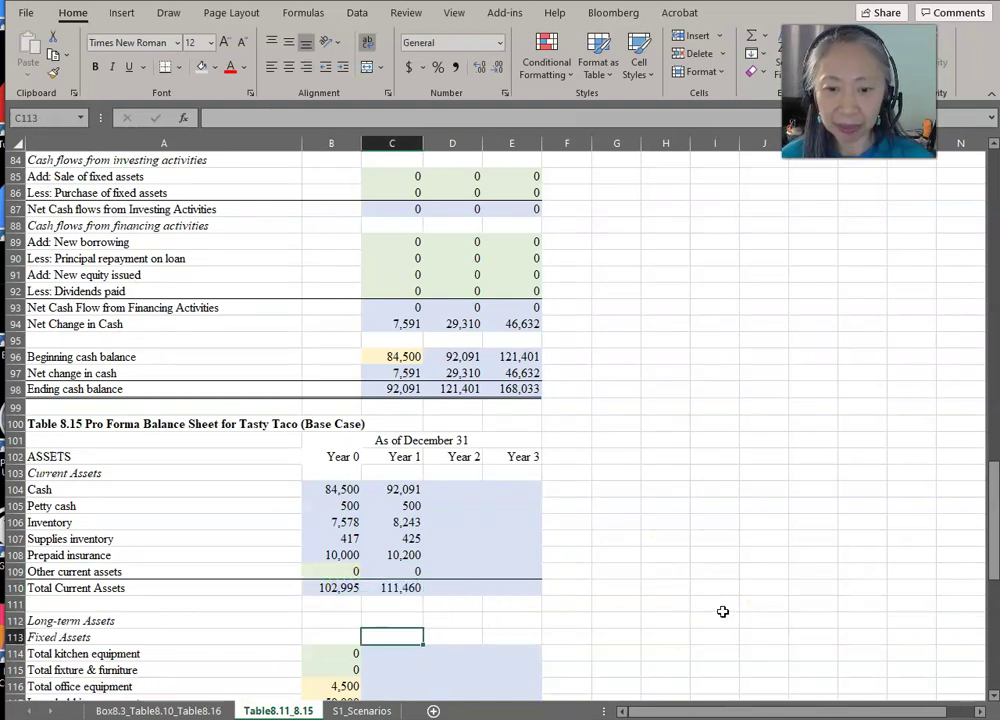
scroll(722, 611, "down", 3)
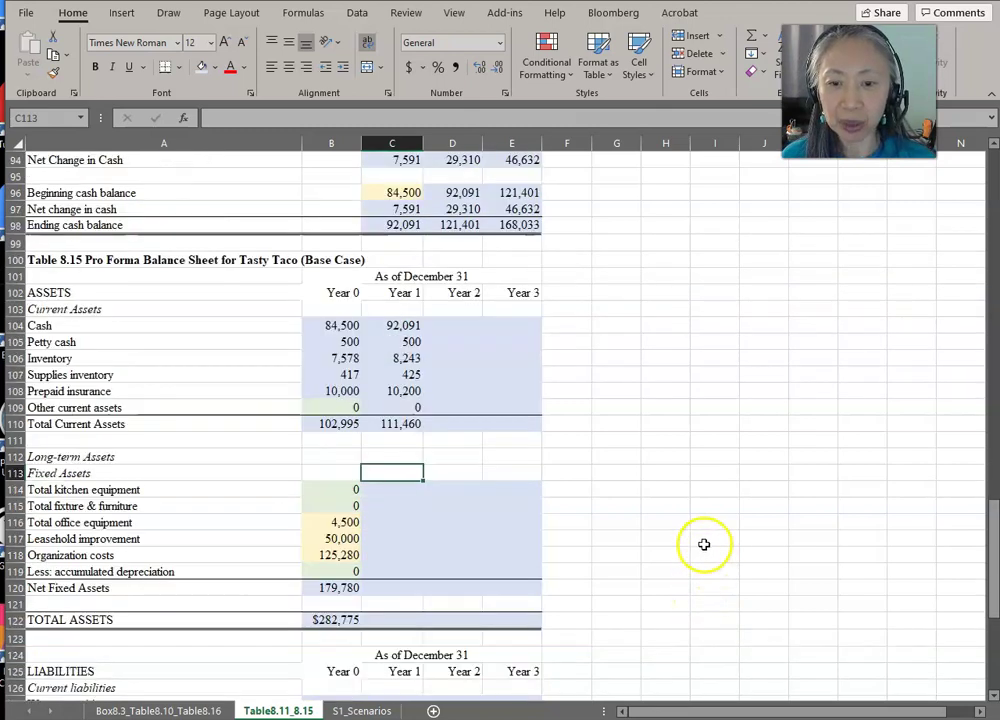
left_click(160, 709)
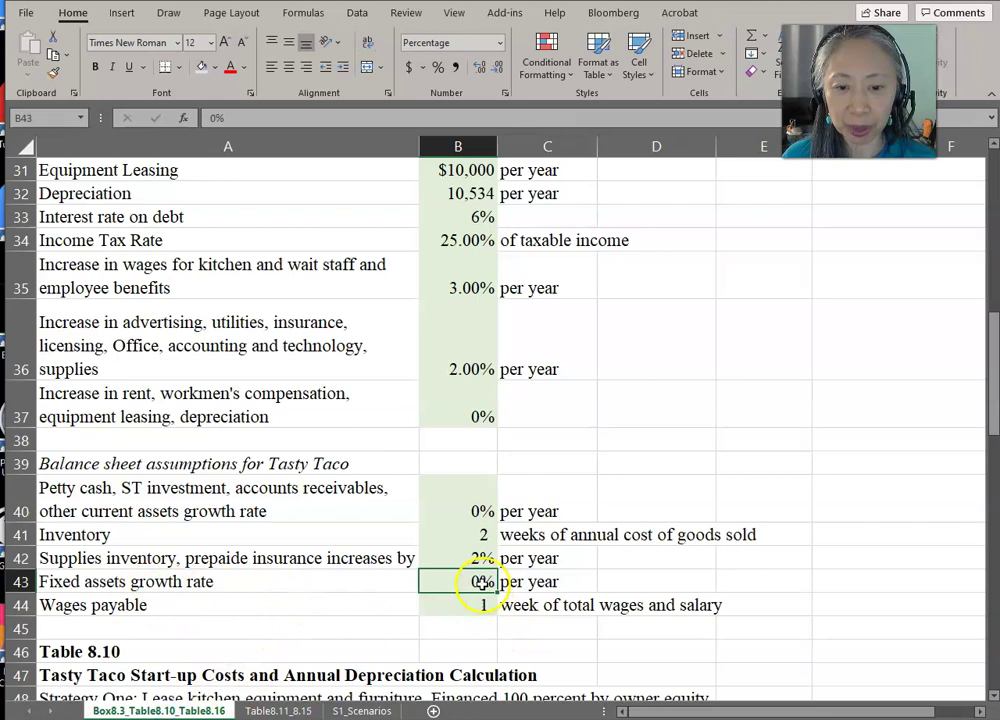
left_click(282, 710)
key("Down")
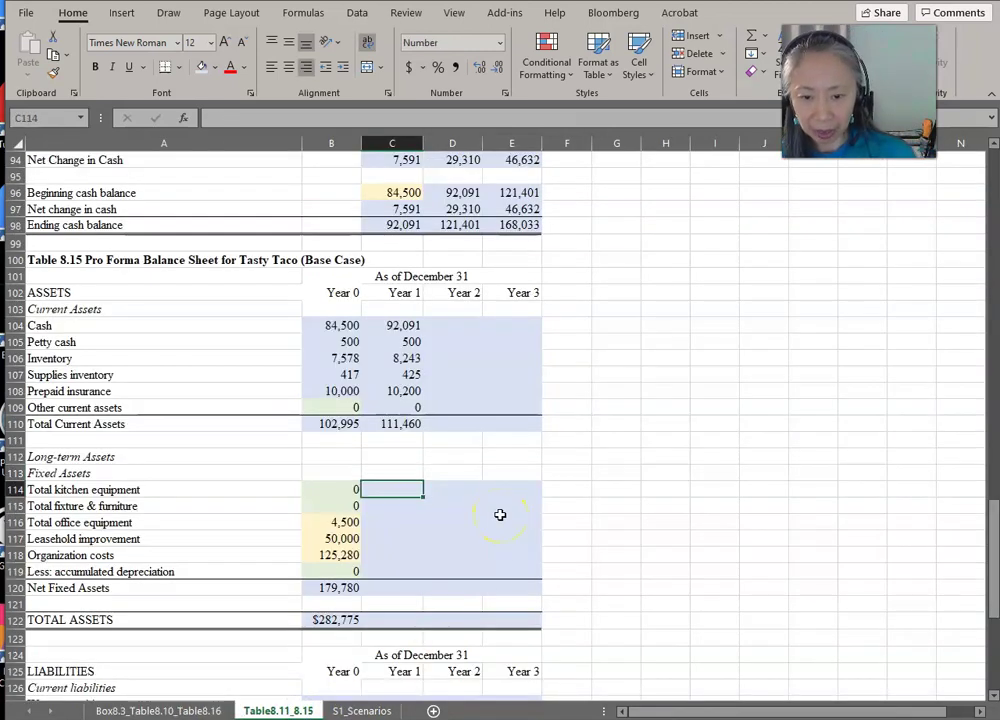
type("=")
key("Left")
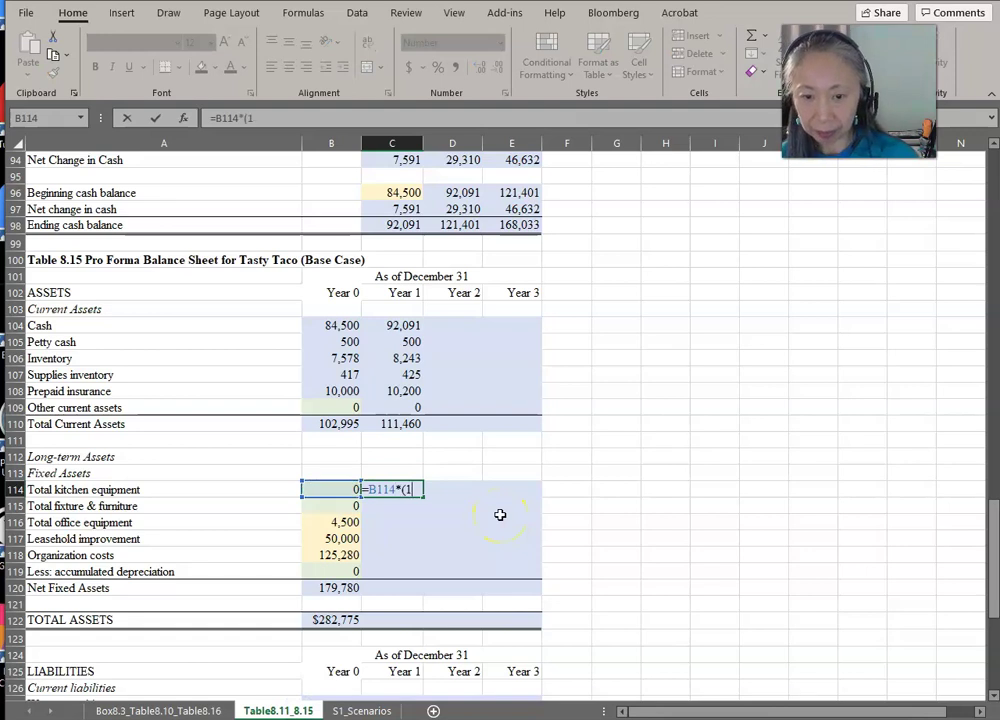
left_click(185, 710)
left_click(468, 586)
key("F4")
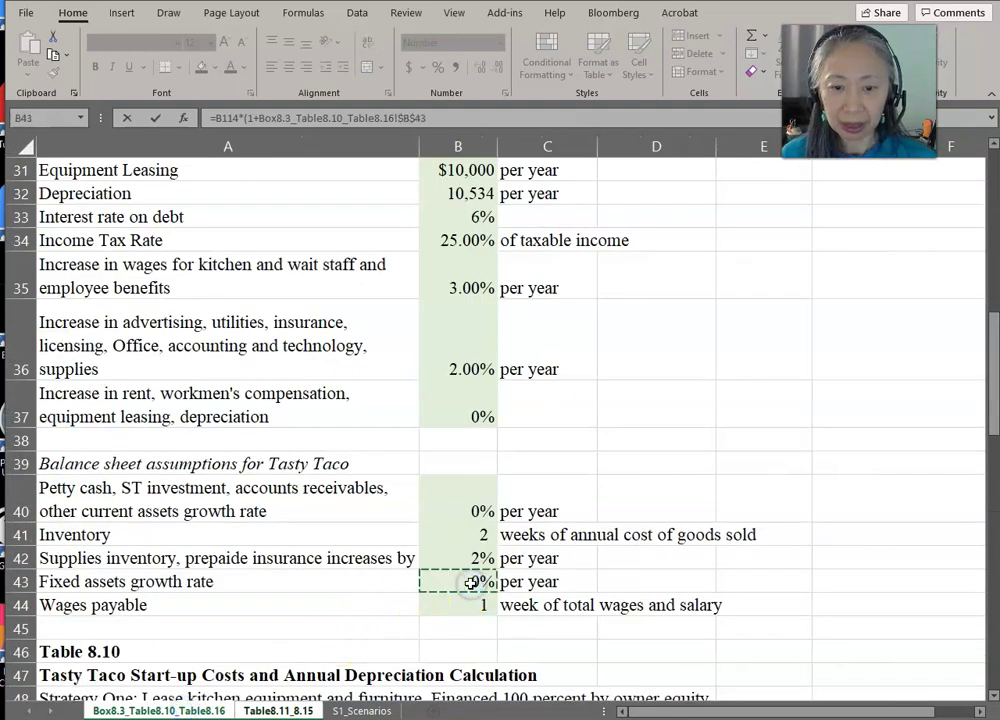
key("Return")
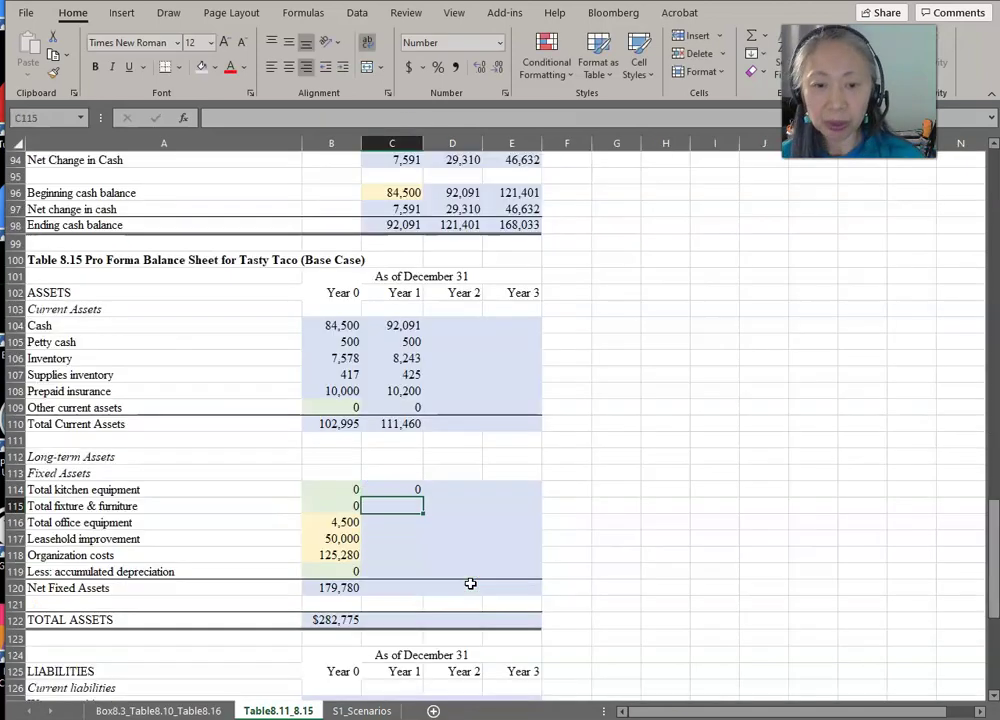
Copy the Year 1 kitchen equipment formula down through fixture & furniture, office equipment, Leasehold improvement and Organization costs
key("Up")
key("ctrl+c")
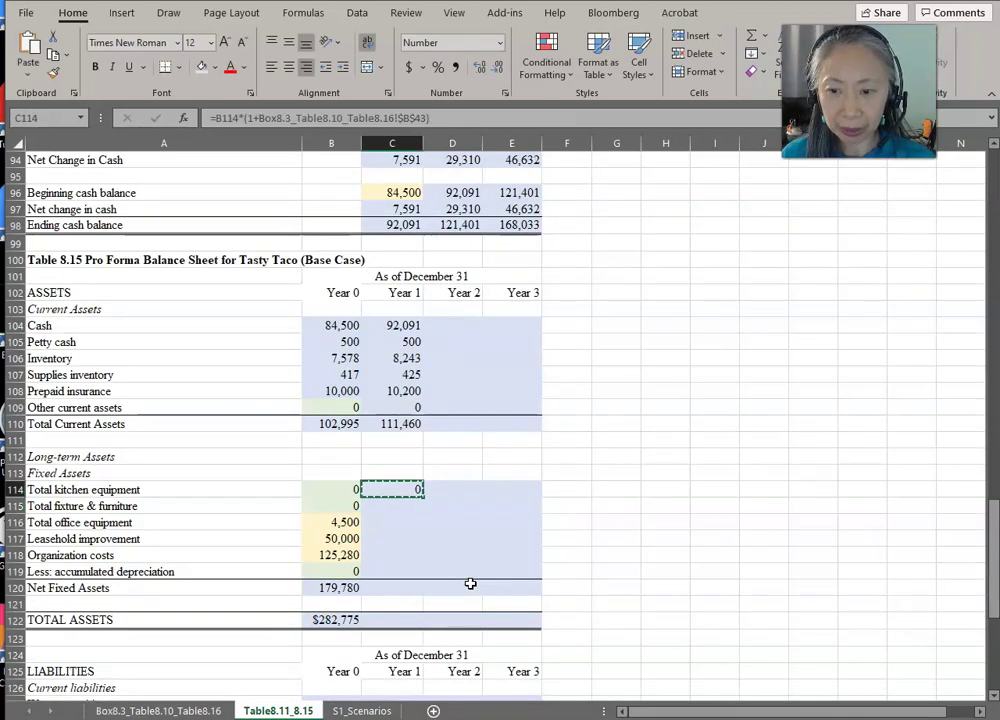
key("shift+Down")
key("shift+Down")
key("shift+Down")
key("shift+Down")
key("ctrl+v")
key("Escape")
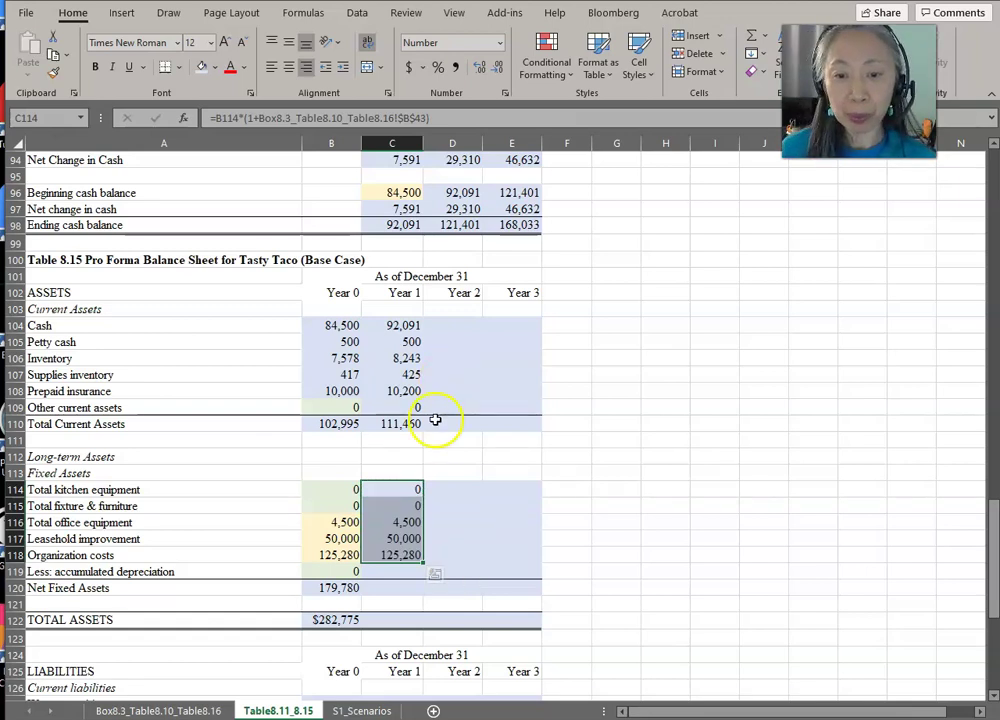
Calculate Year 1 accumulated depreciation by subtracting the income statement's Year 1 depreciation and amortization from Year 0: =B119-C38
left_click(391, 574)
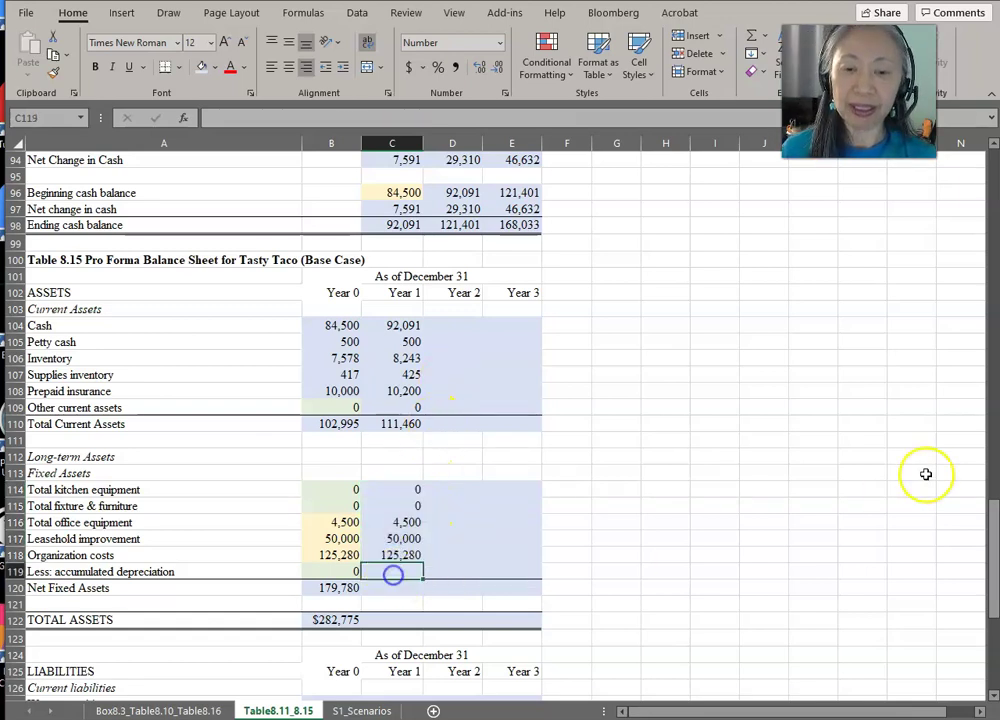
type("=")
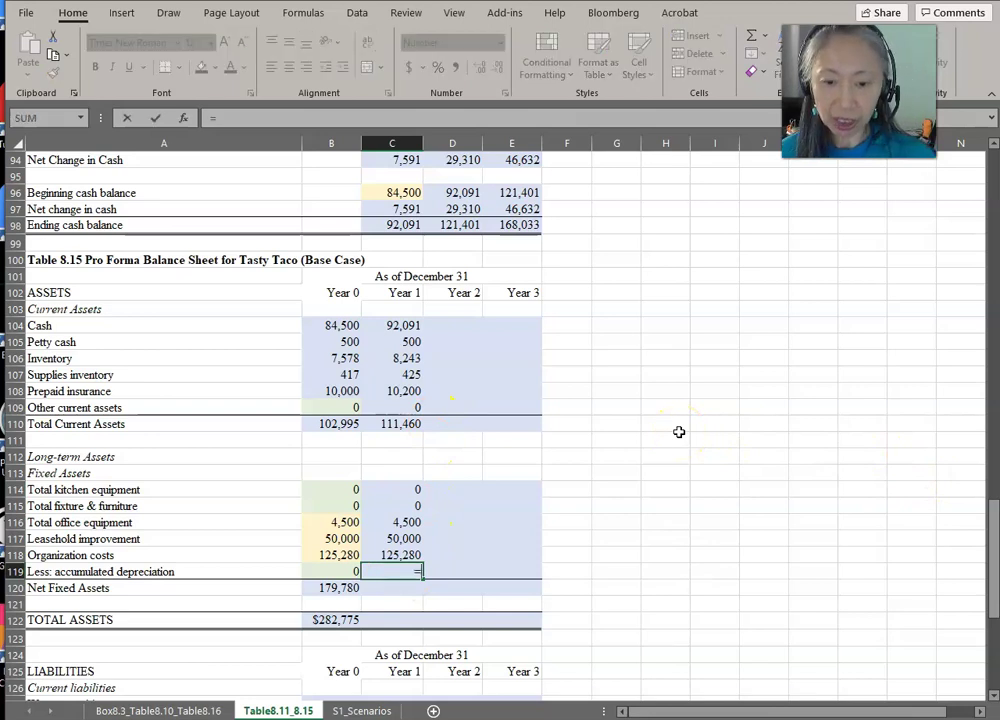
key("Left")
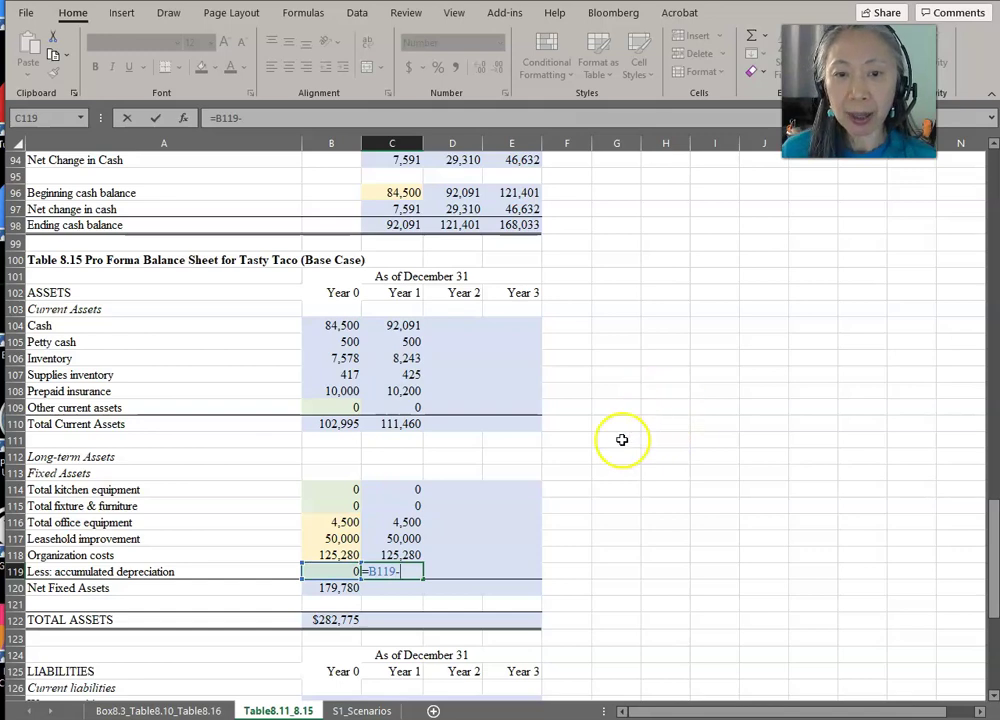
scroll(622, 448, "up", 13)
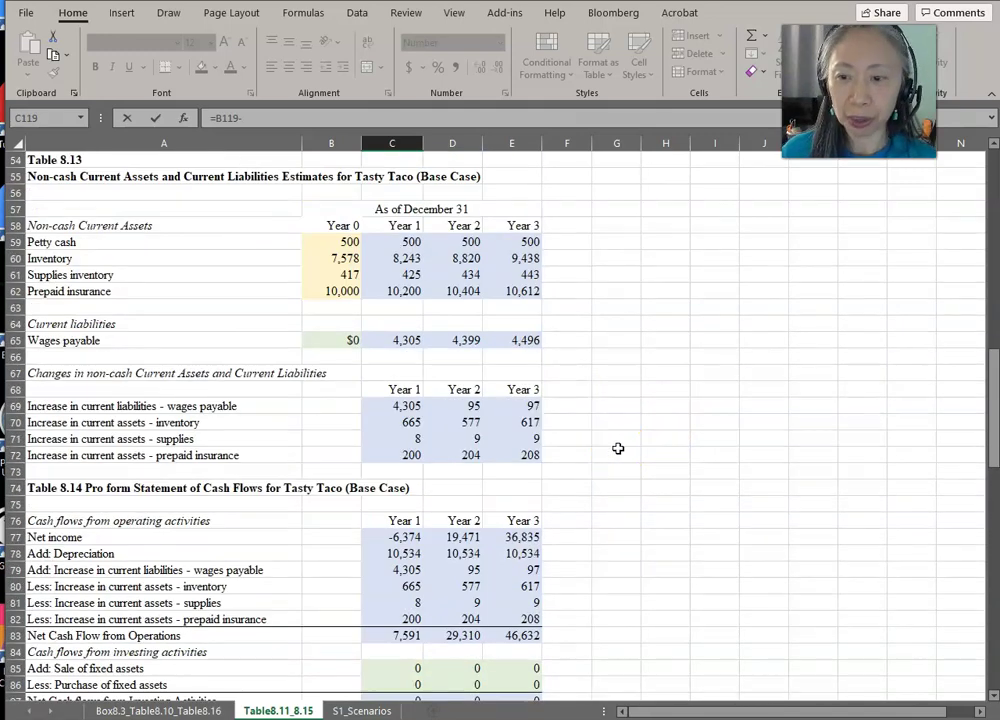
scroll(618, 448, "up", 7)
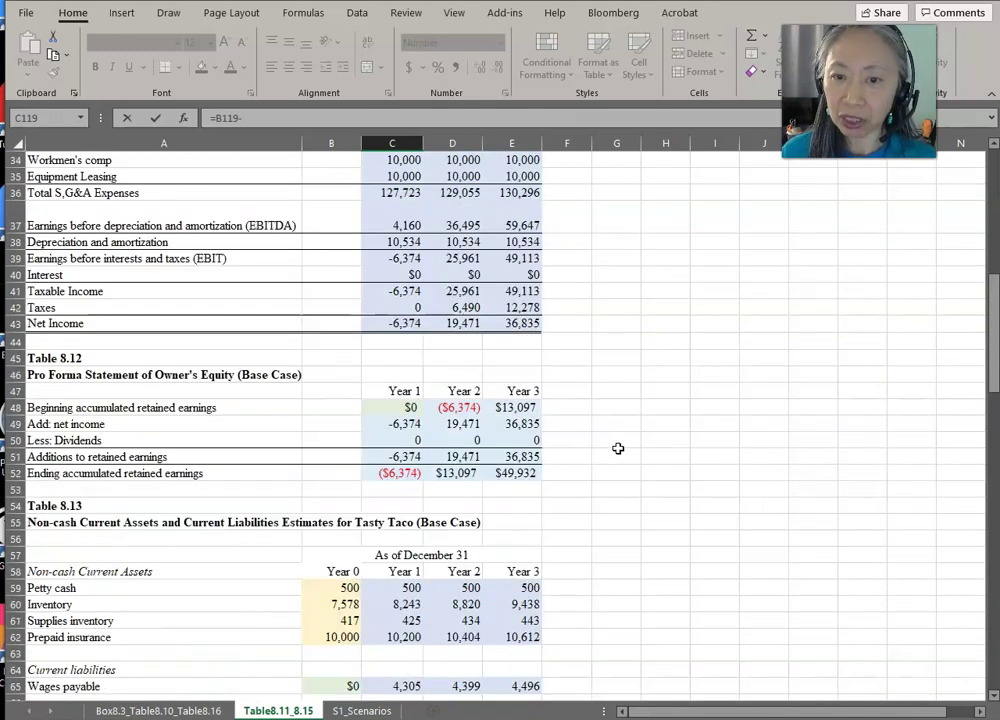
left_click(393, 243)
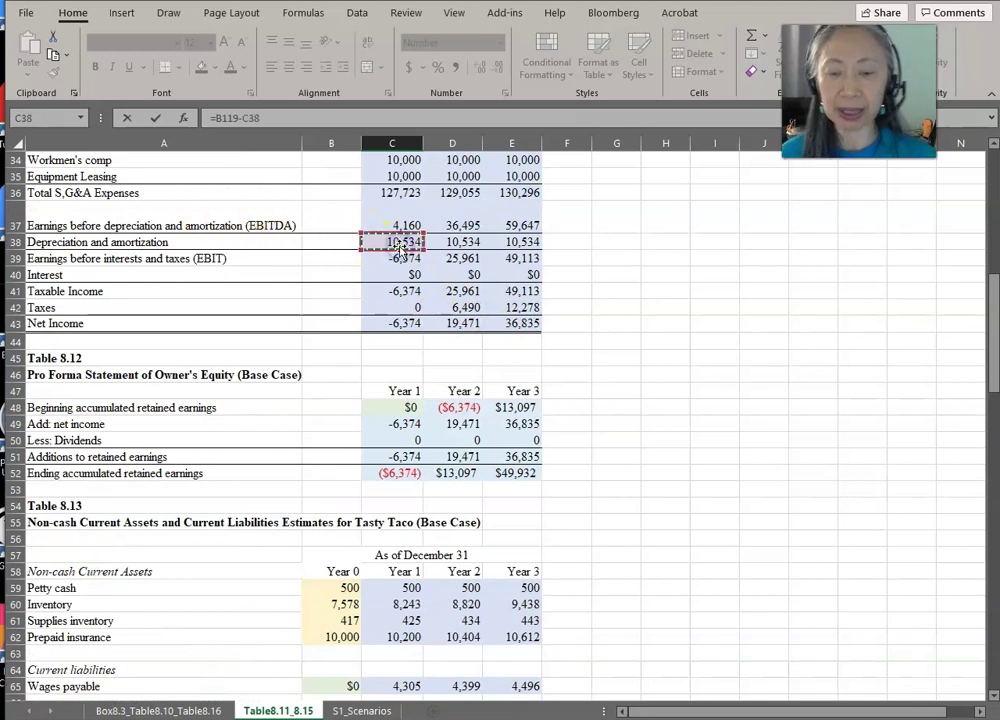
key("Return")
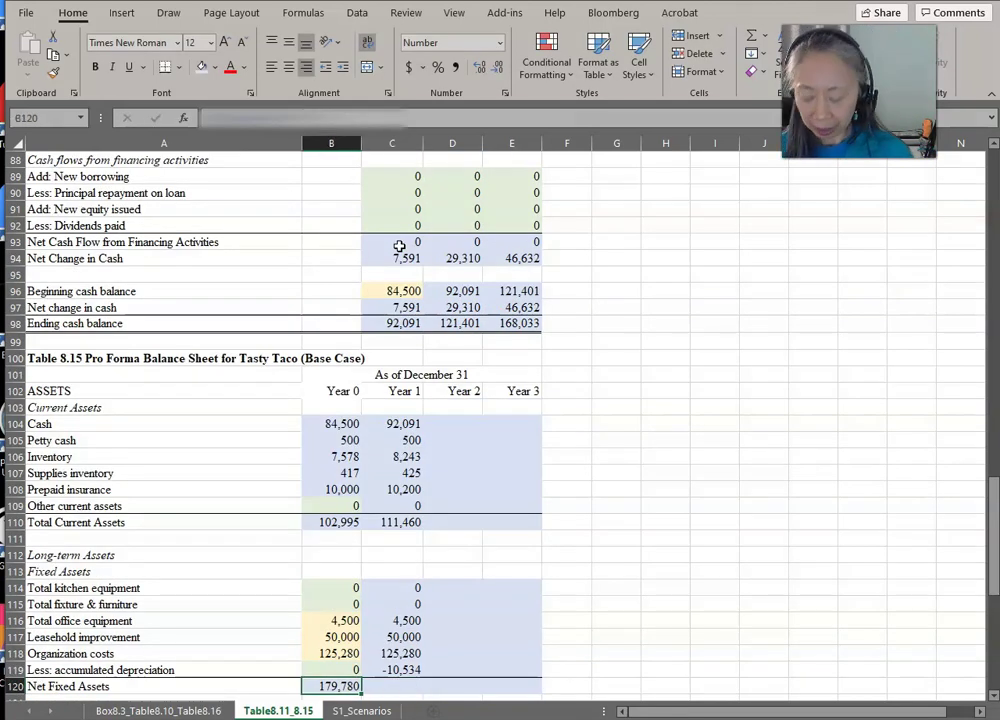
Copy the Year 0 Net Fixed Assets and TOTAL ASSETS formulas to Year 1
key("Right")
key("ctrl+r")
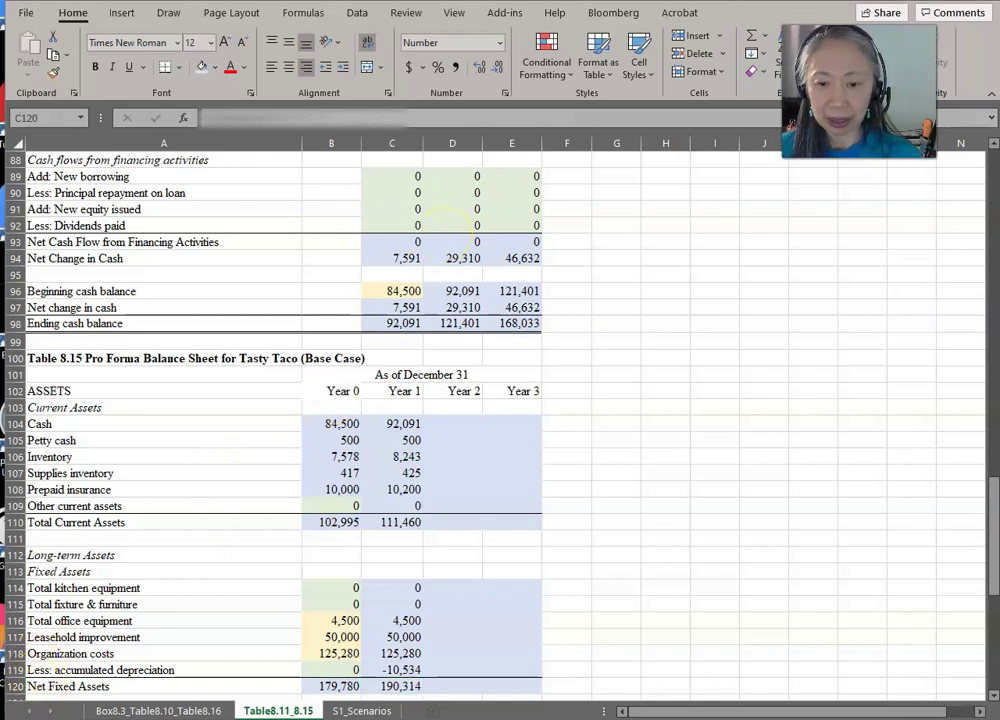
scroll(335, 611, "down", 2)
left_click(335, 618)
key("ctrl+c")
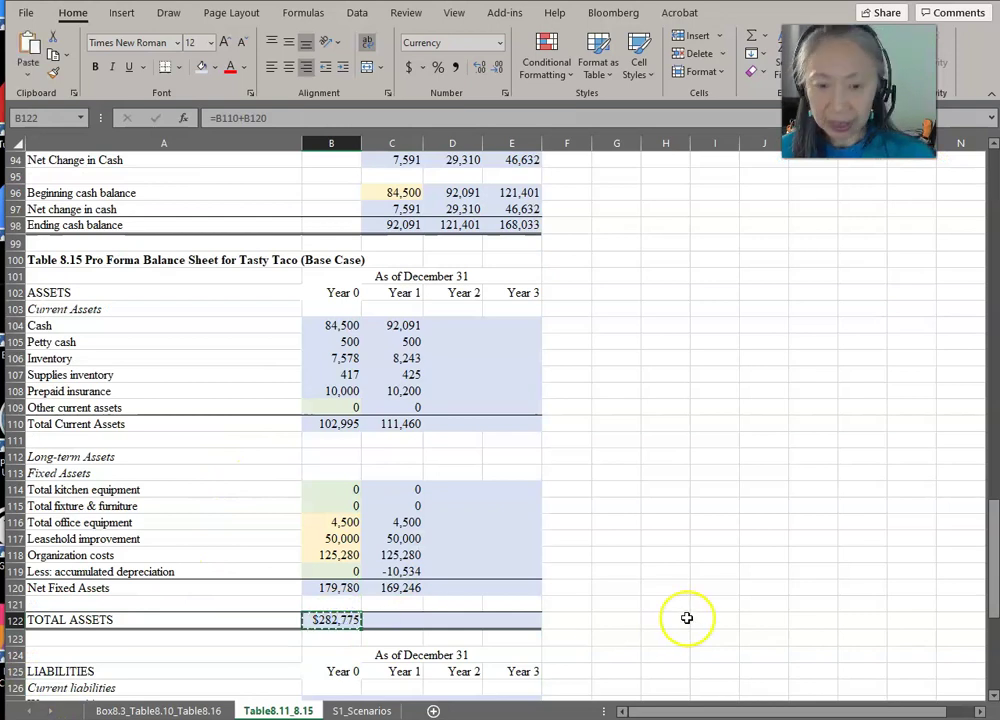
key("Right")
key("Return")
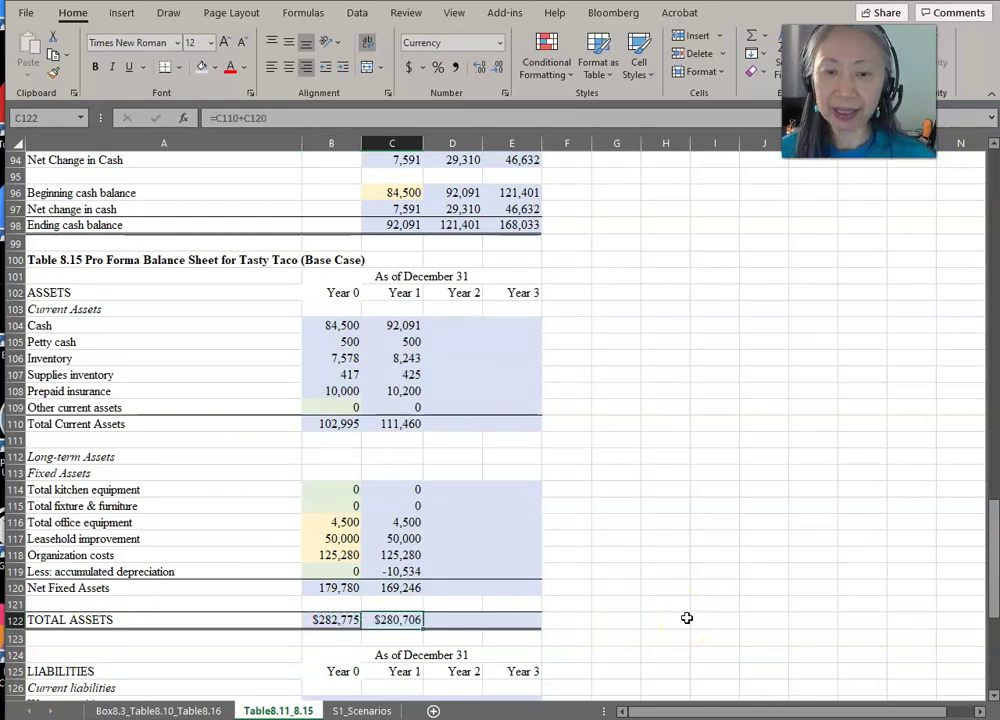
Copy the whole Year 1 assets column, from Cash through TOTAL ASSETS (C104:C122), to Year 2 and Year 3
key("Up")
key("Up")
key("Up")
key("Up")
key("Up")
key("Up")
key("Up")
key("Up")
key("Up")
key("Up")
key("Up")
key("Up")
key("Up")
key("Up")
key("Up")
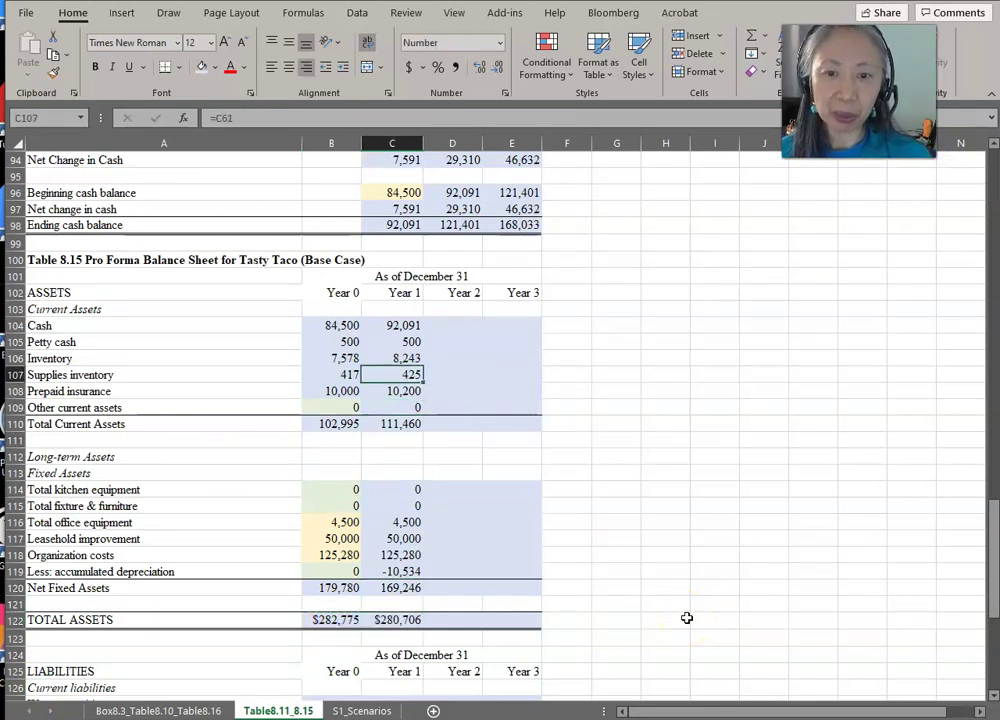
key("Up")
key("Up")
key("Up")
key("shift+Down")
key("shift+Down")
key("shift+Down")
key("shift+Down")
key("shift+Down")
key("shift+Down")
key("shift+Down")
key("shift+Down")
key("shift+Down")
key("shift+Down")
key("shift+Down")
key("shift+Down")
key("shift+Down")
key("shift+Down")
key("shift+Down")
key("shift+Down")
key("shift+Down")
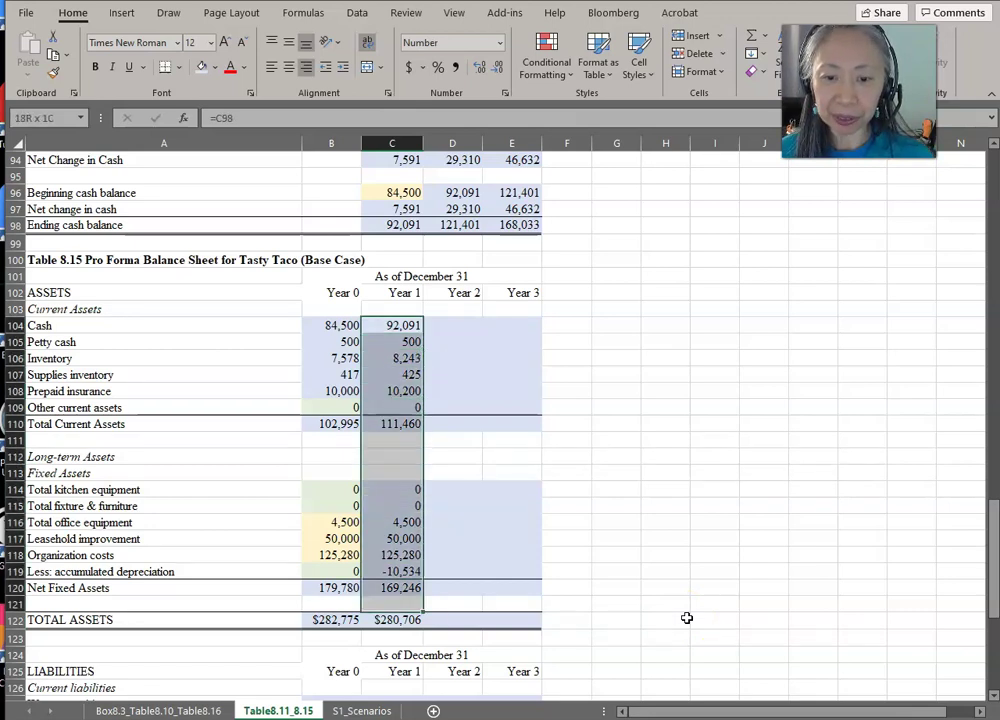
key("shift+Down")
key("ctrl+c")
key("Right")
key("shift+Right")
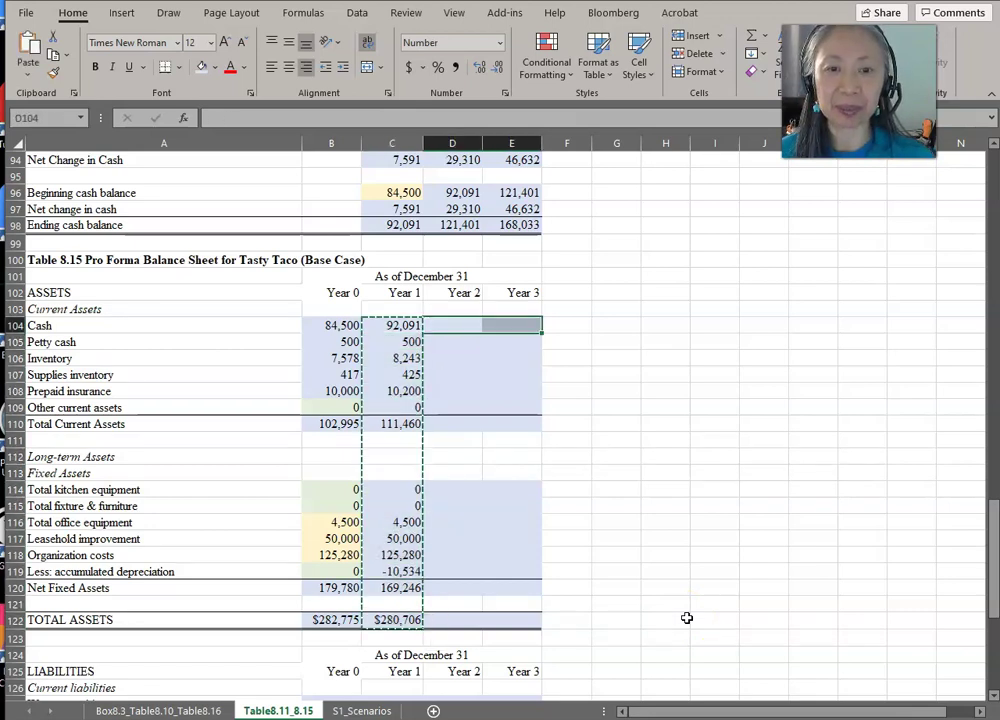
key("ctrl+v")
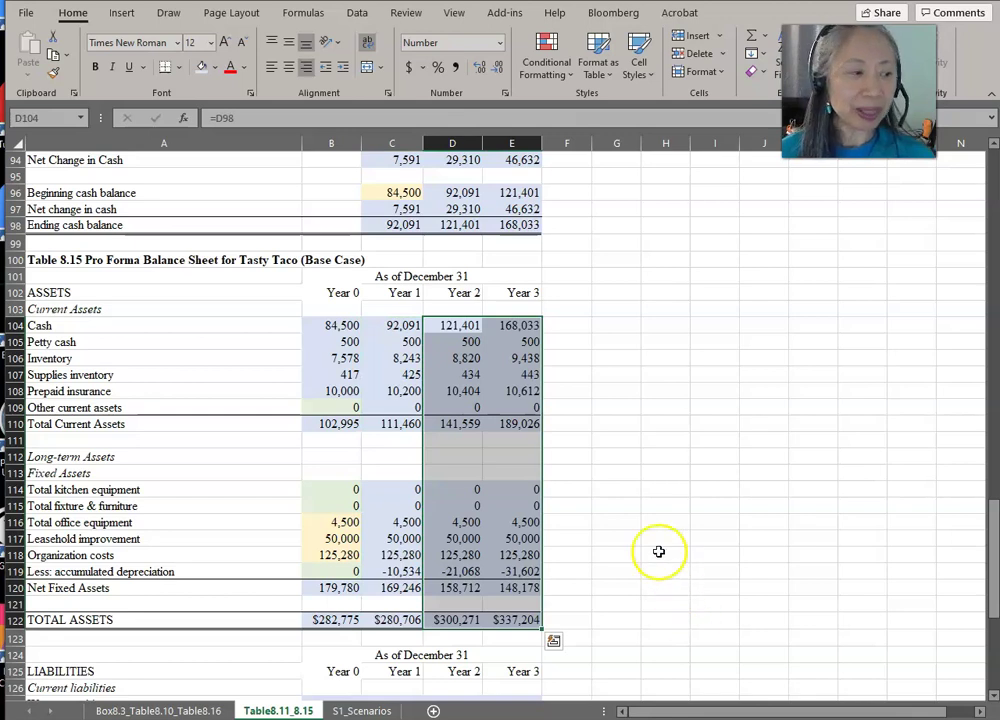
left_click(581, 504)
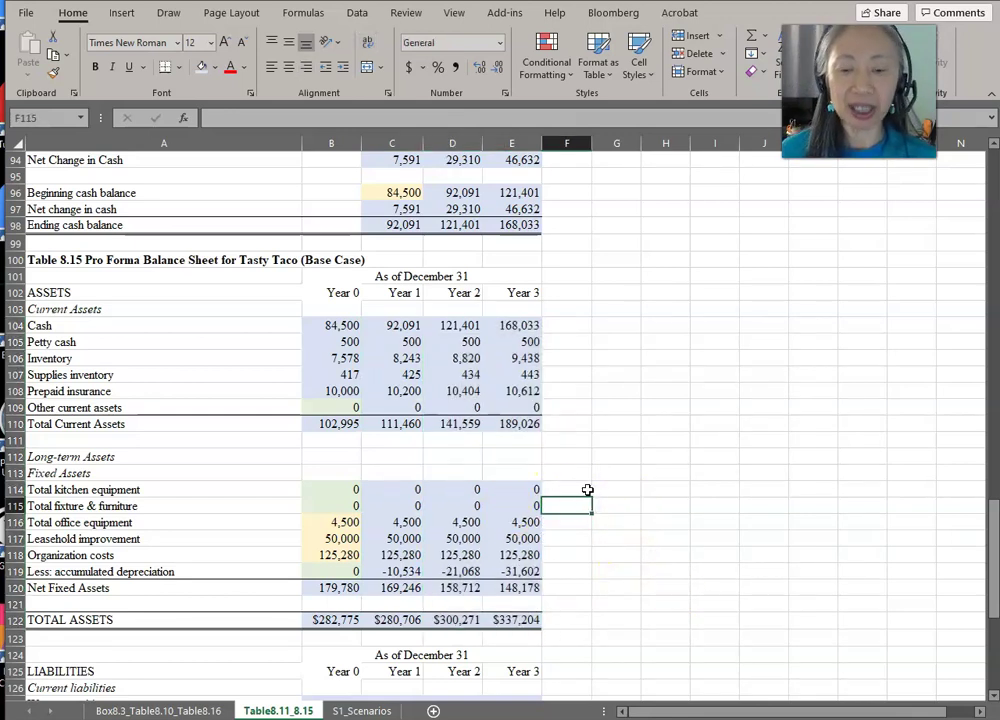
Link the balance sheet's Year 0 Wages payable to Table 8.13 with =B65 and fill it across to Year 3
scroll(641, 462, "down", 5)
left_click(392, 538)
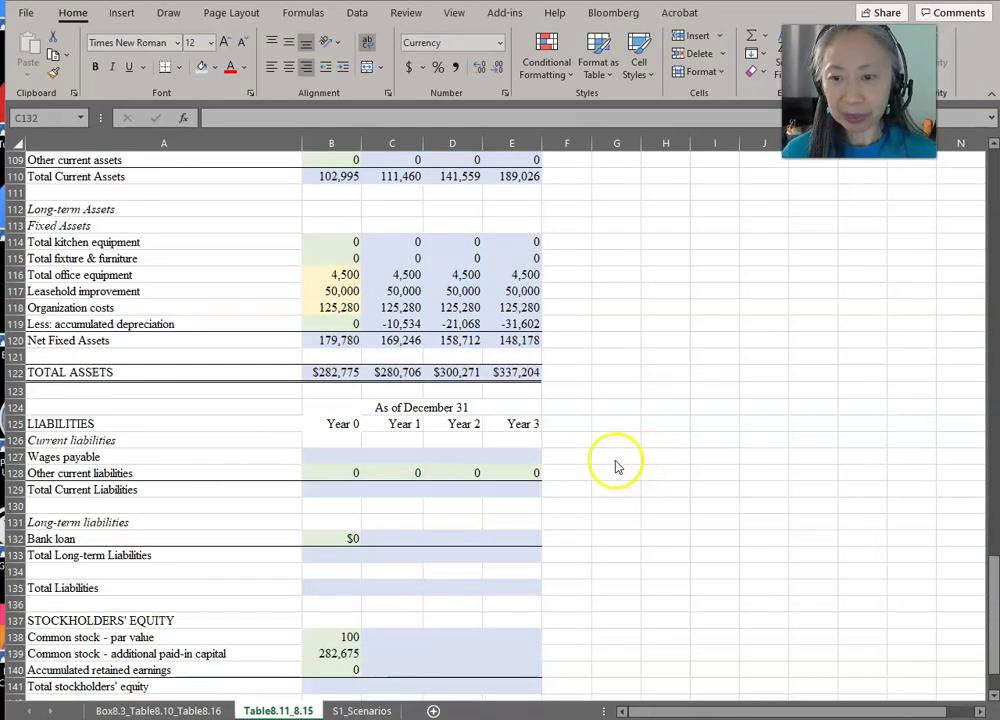
left_click(324, 455)
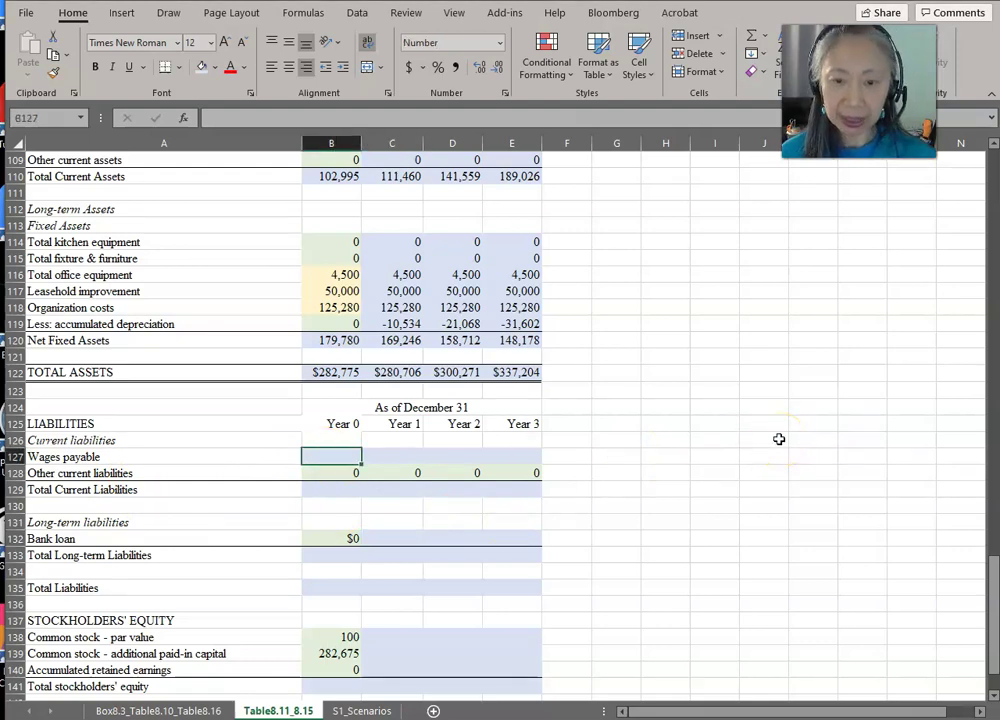
type("=")
scroll(555, 448, "up", 10)
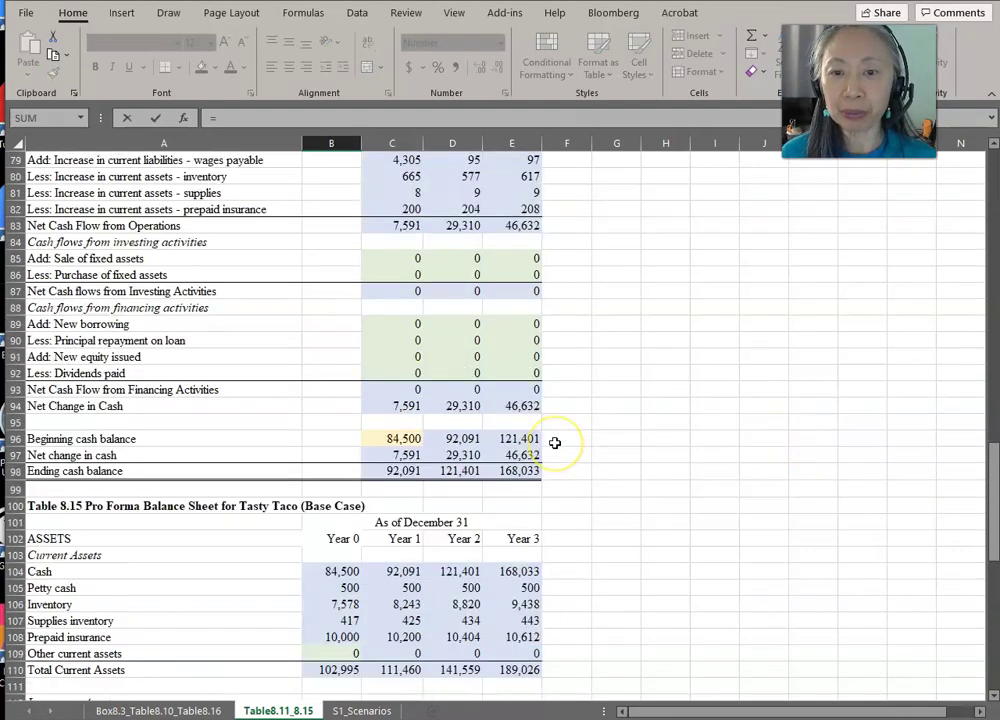
scroll(555, 442, "down", 2)
scroll(555, 442, "up", 12)
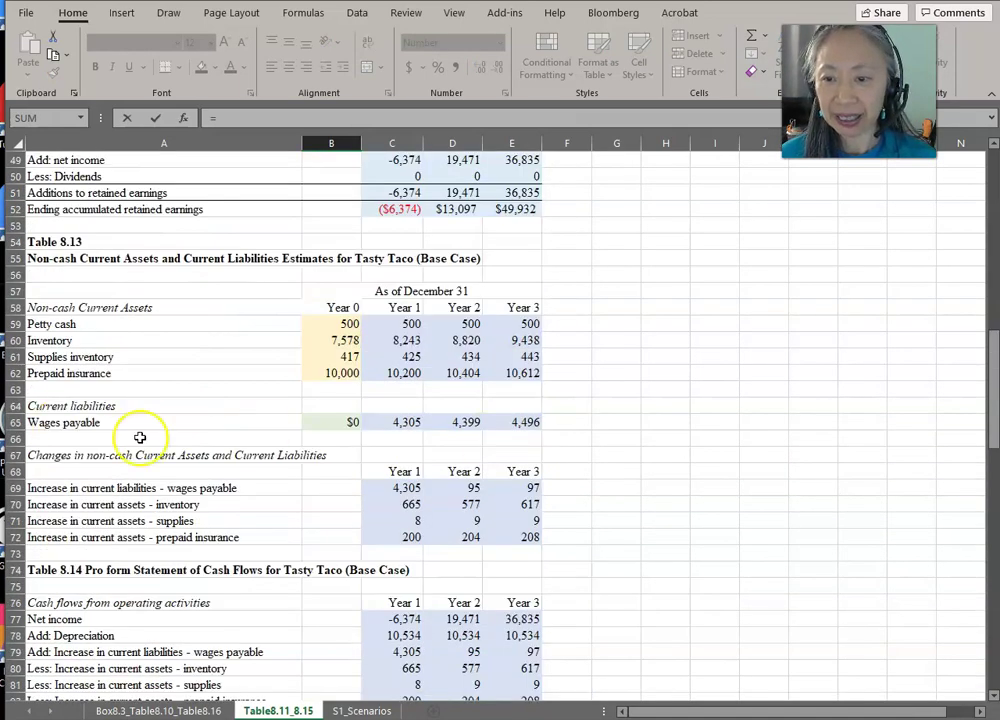
left_click(345, 423)
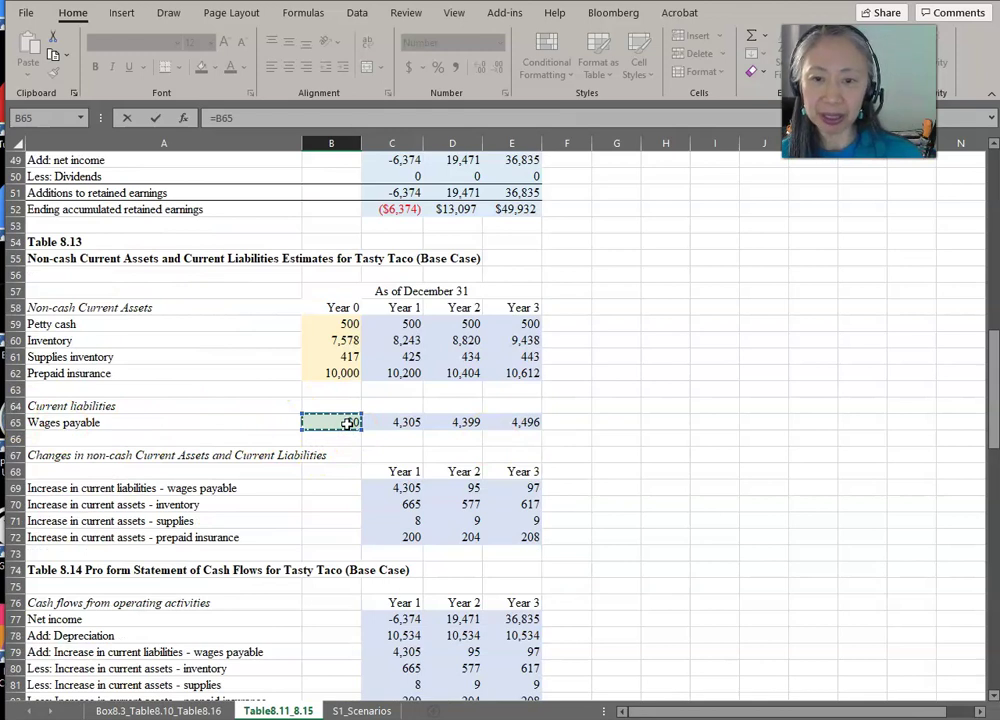
key("ctrl+Return")
key("shift+Right")
key("shift+Right")
key("shift+Right")
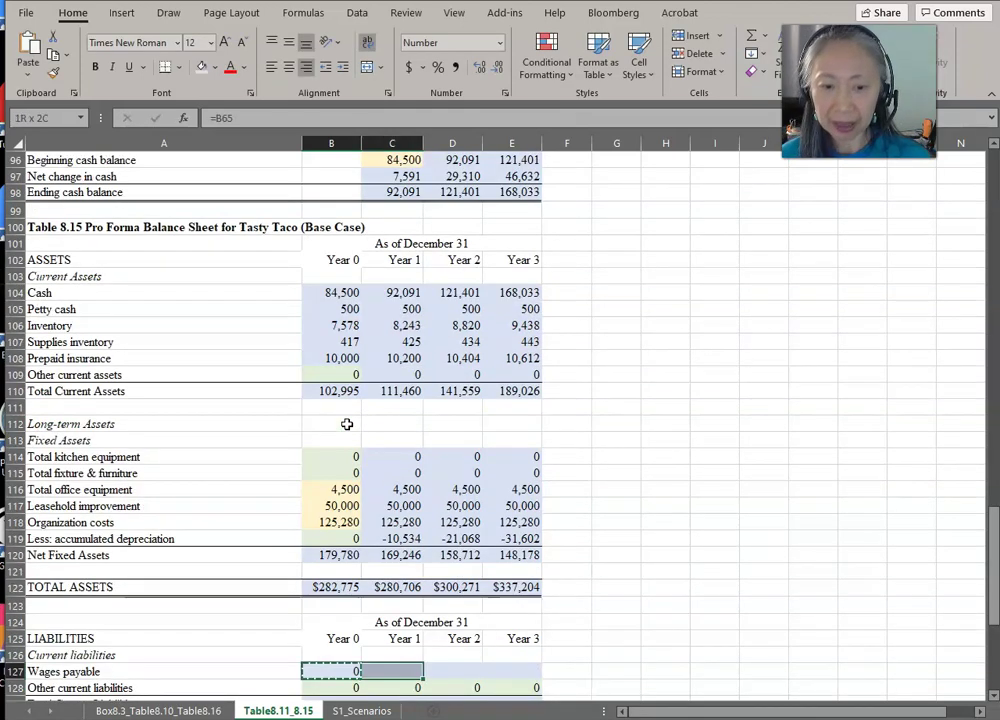
key("ctrl+r")
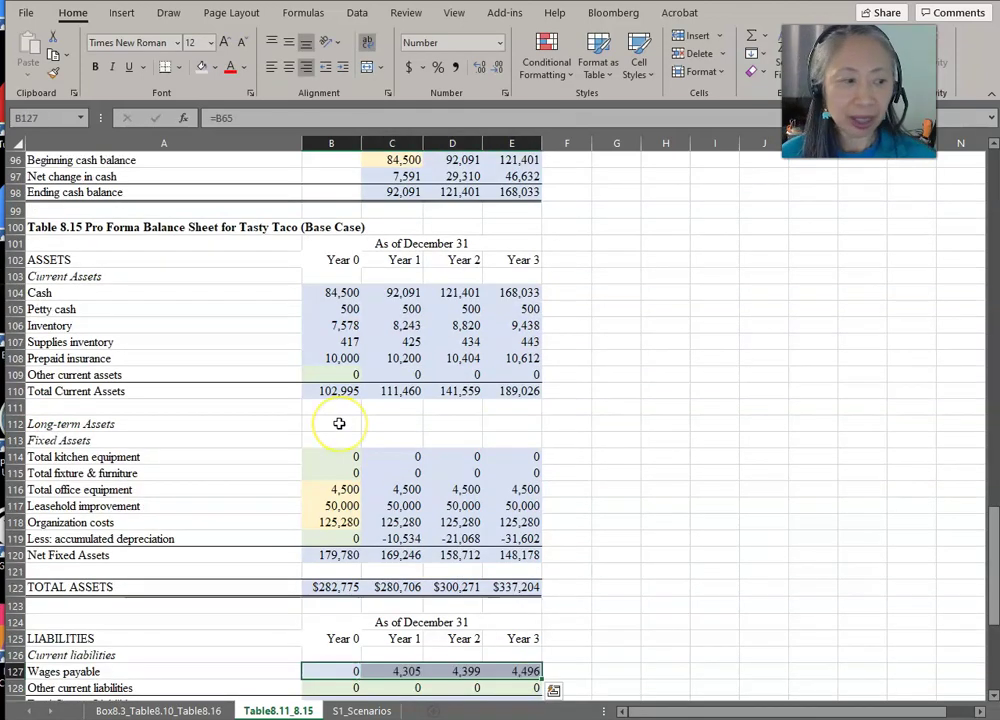
Calculate Year 0 Total Current Liabilities with =B127+B128 and copy the formula across to Year 3
scroll(339, 423, "down", 2)
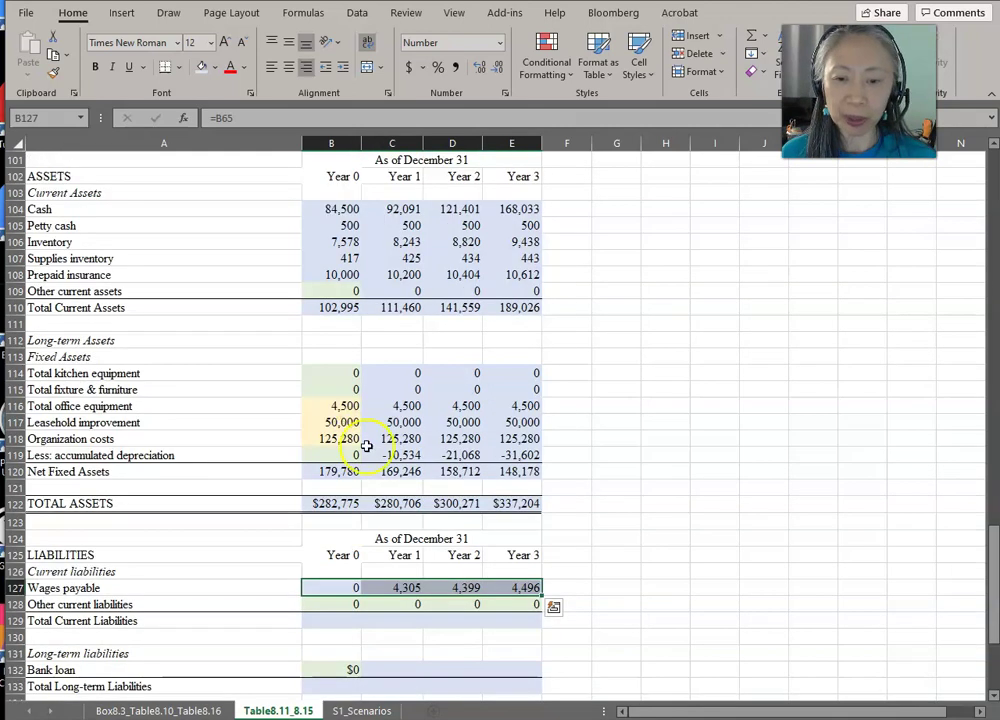
left_click(347, 605)
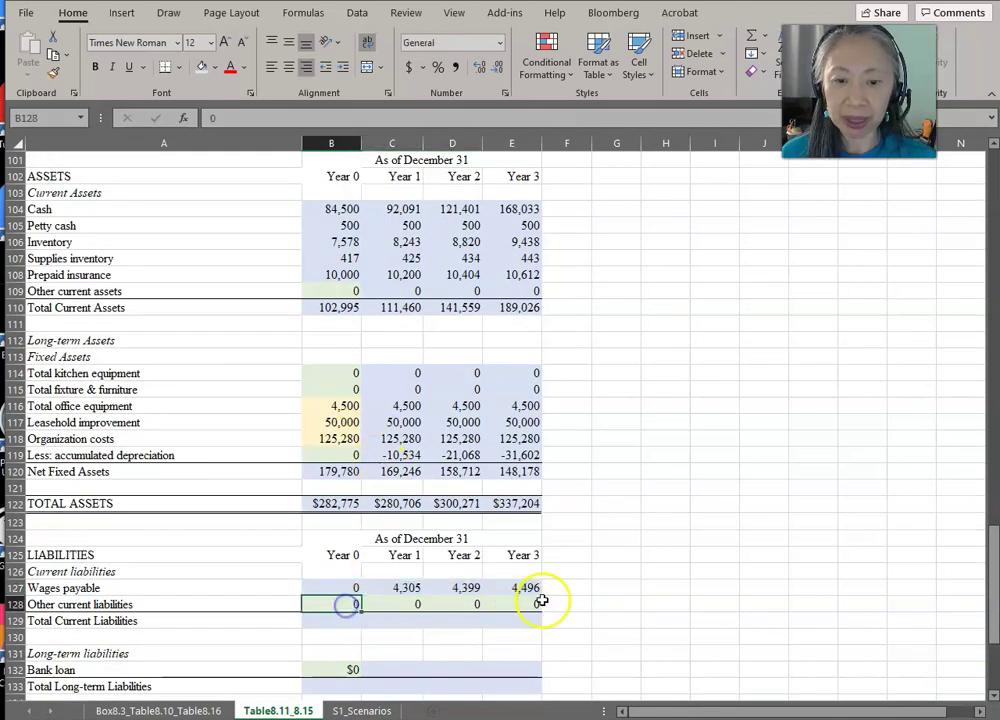
left_click(348, 621)
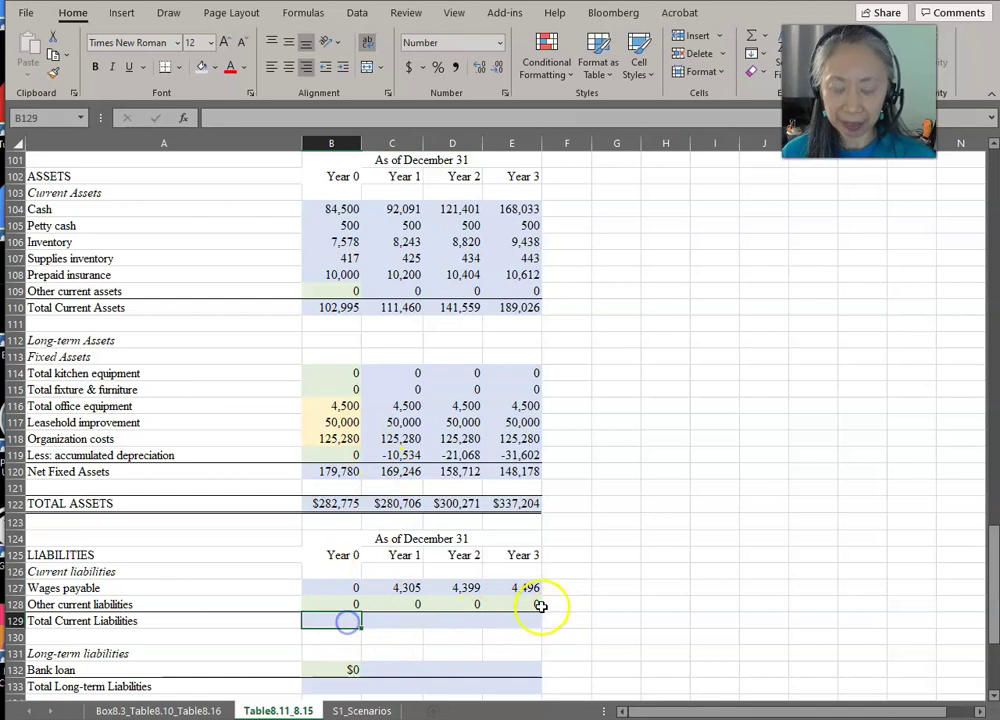
type("=")
key("Up")
key("Up")
type("+")
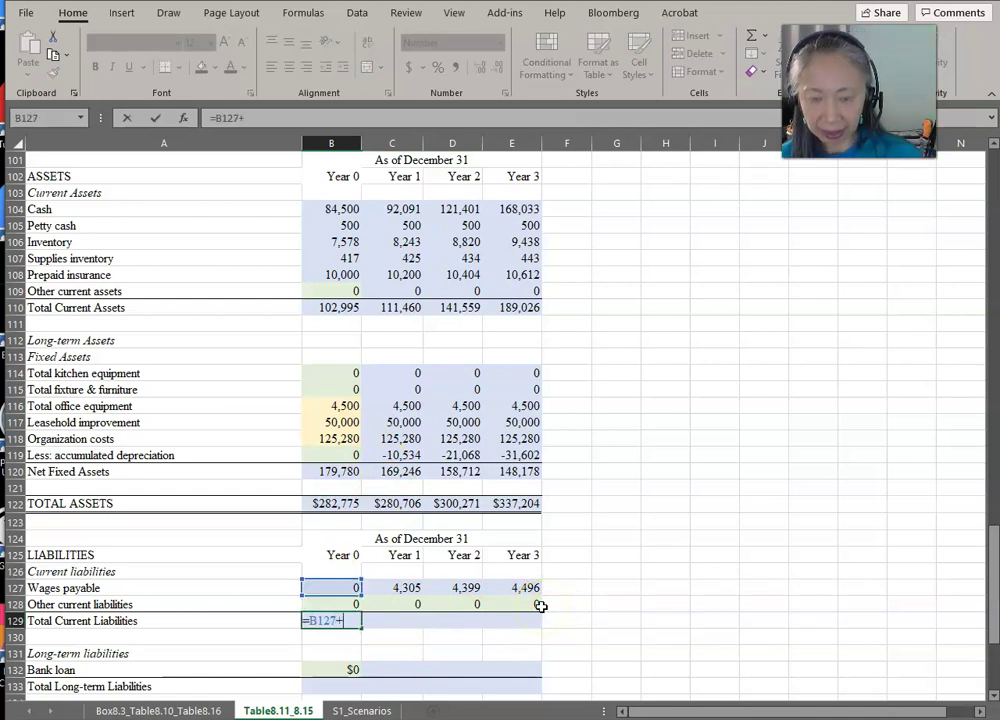
key("Up")
key("Return")
key("Up")
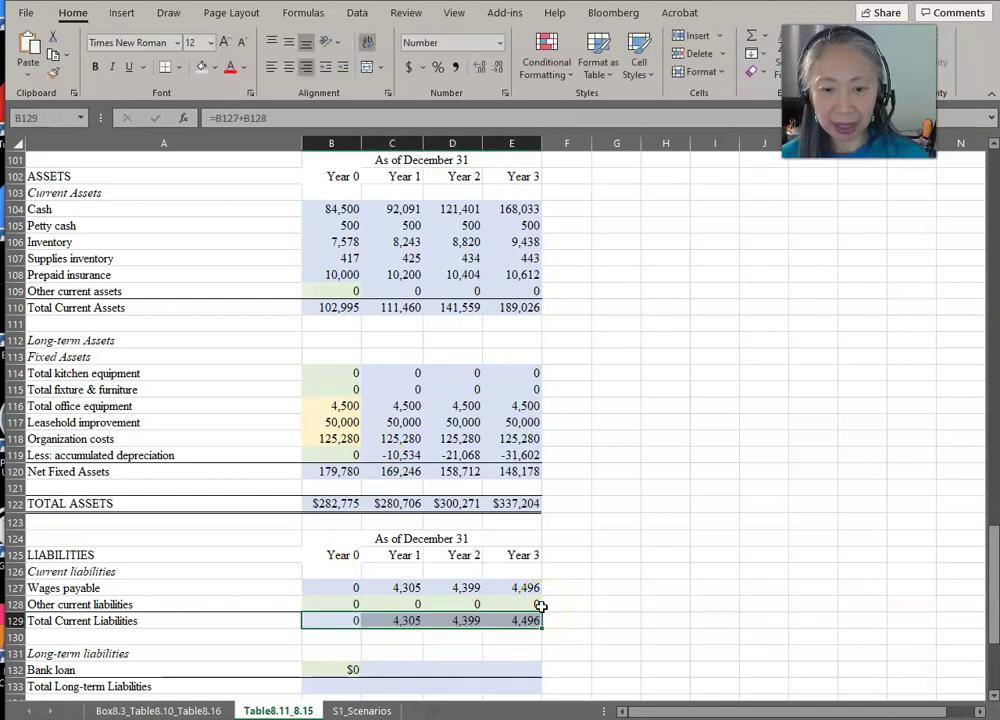
left_click(551, 591)
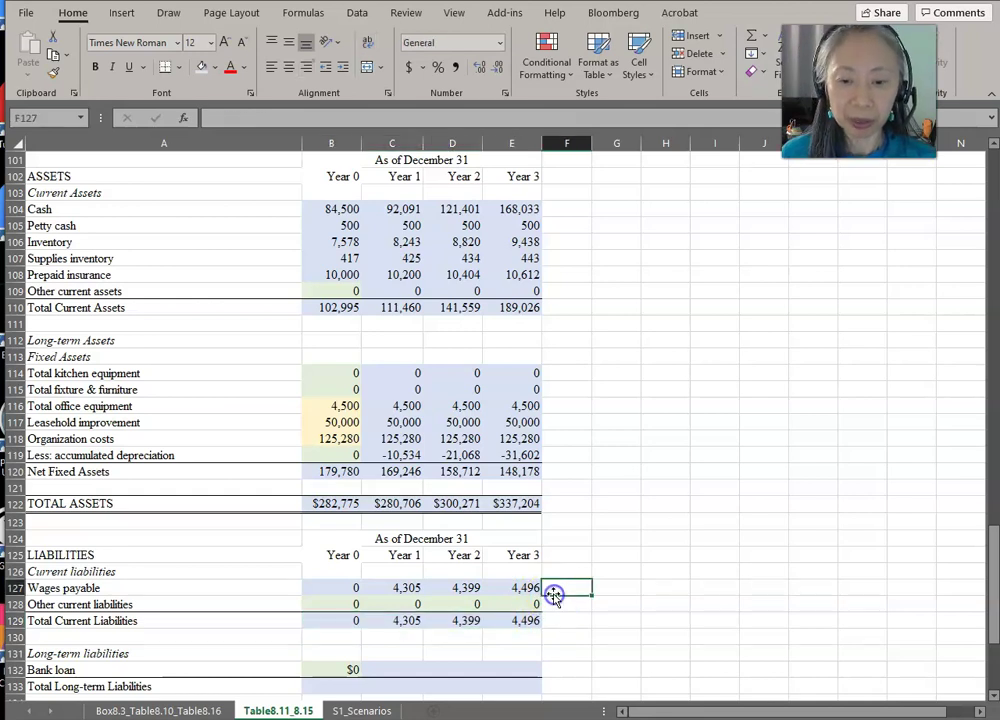
Calculate the Year 1 Bank loan balance from the prior balance plus new borrowing less principal repayment, with =B132+C89-C90
scroll(553, 597, "down", 2)
left_click(402, 589)
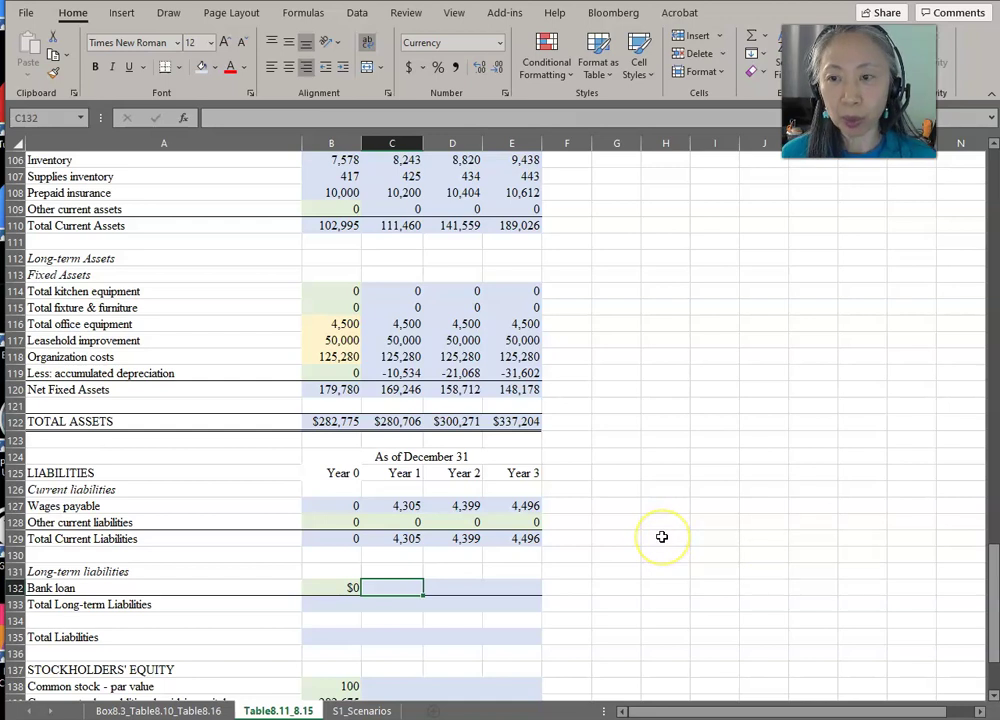
scroll(662, 537, "up", 7)
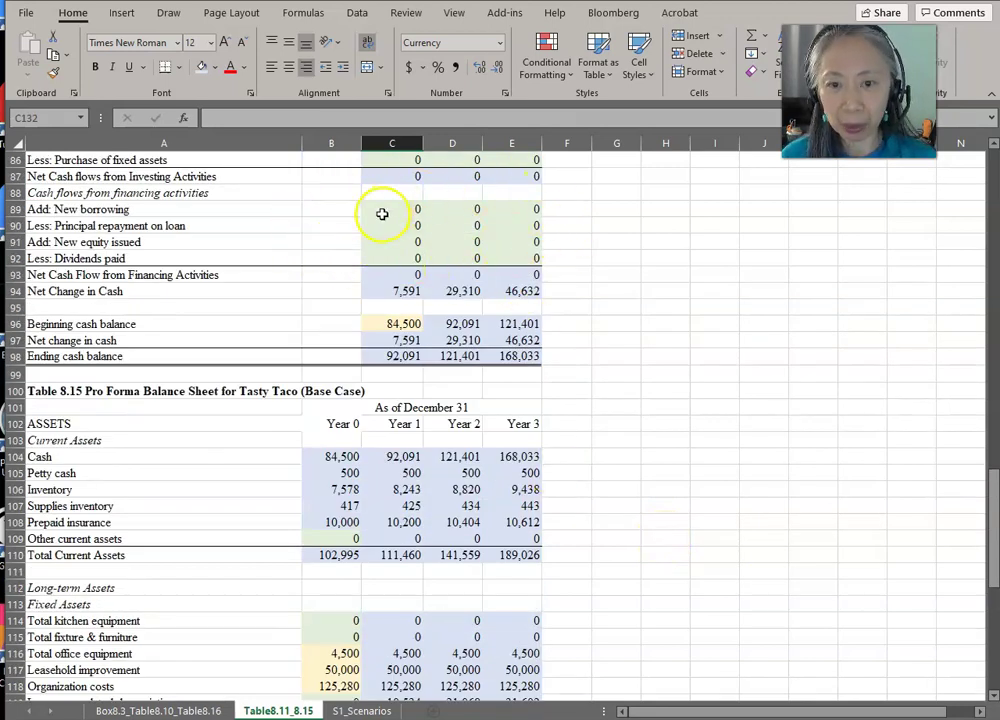
scroll(397, 591, "down", 7)
left_click(397, 591)
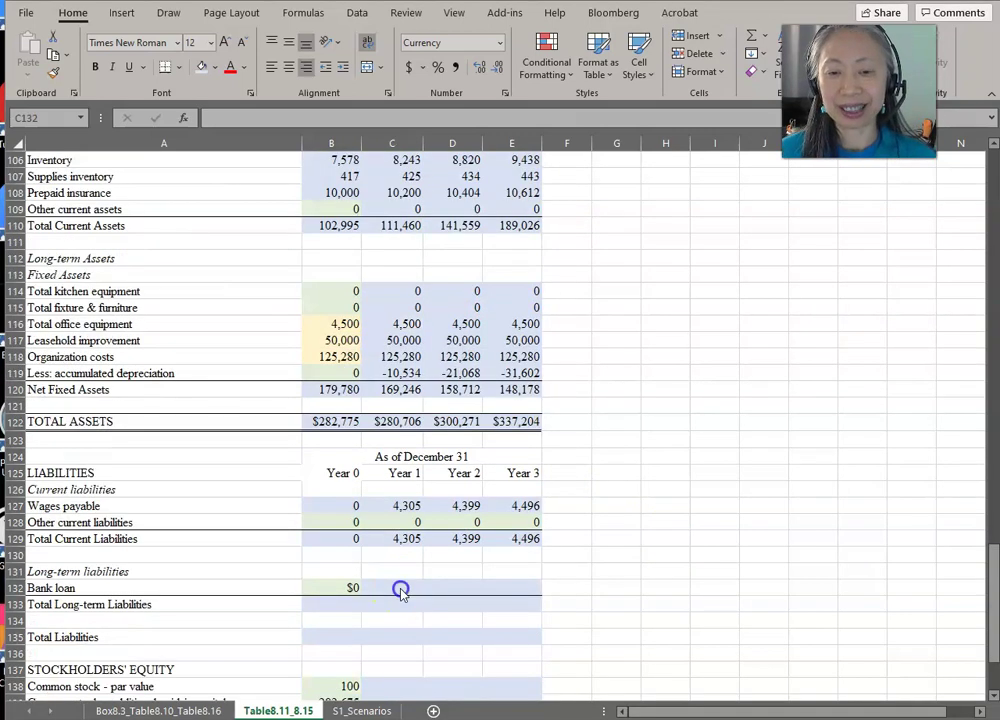
type("=")
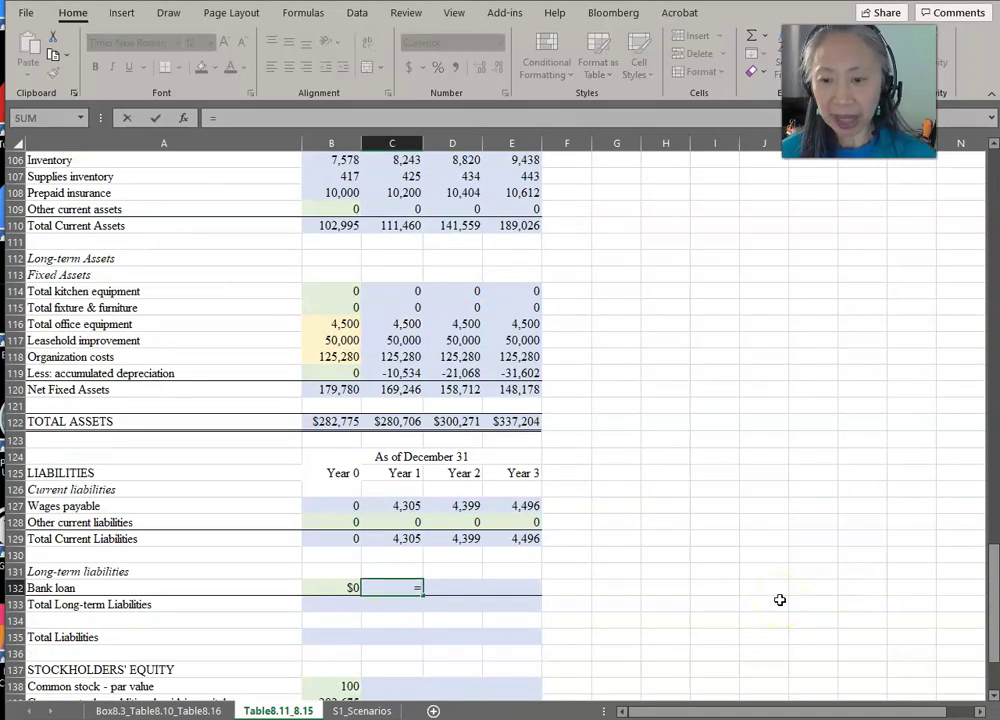
key("Left")
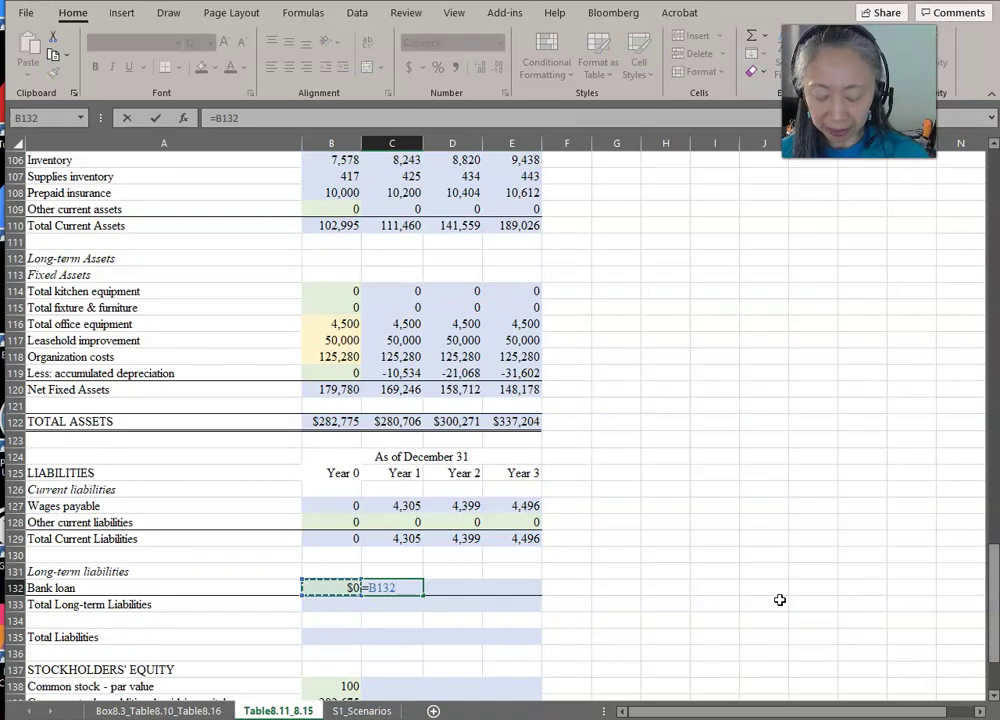
type("+")
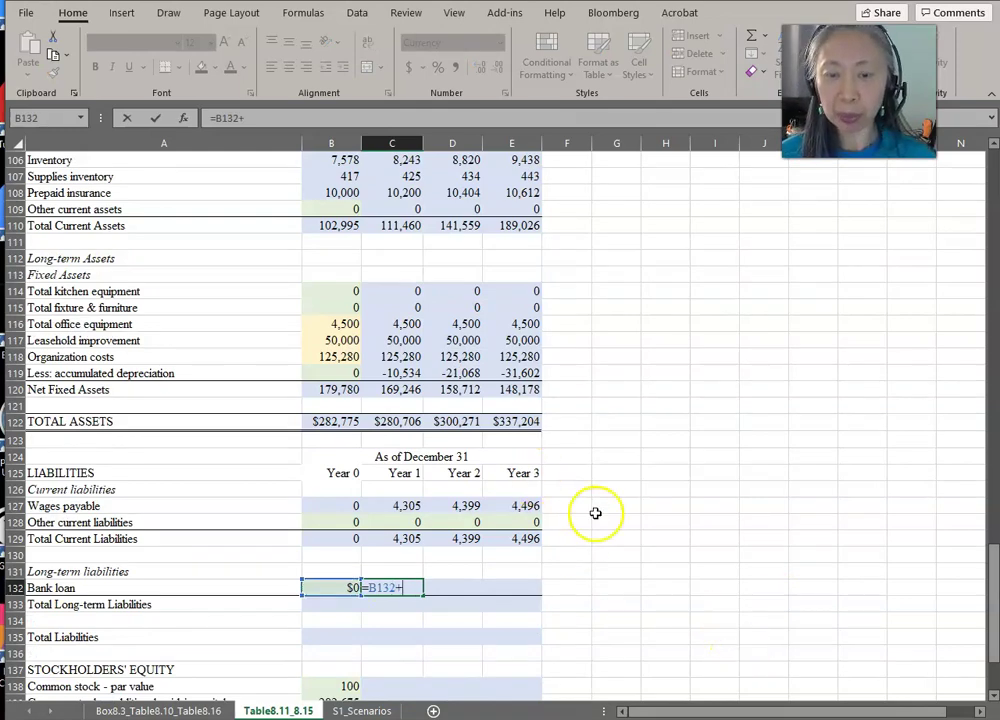
scroll(610, 515, "up", 8)
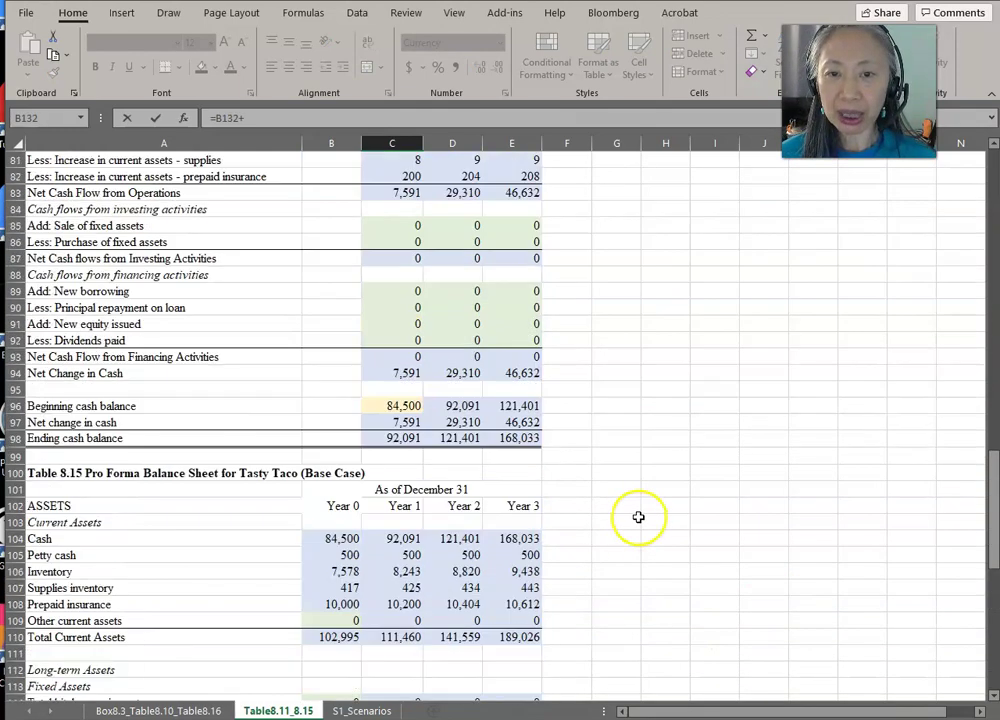
left_click(397, 291)
type("-")
left_click(387, 310)
key("Return")
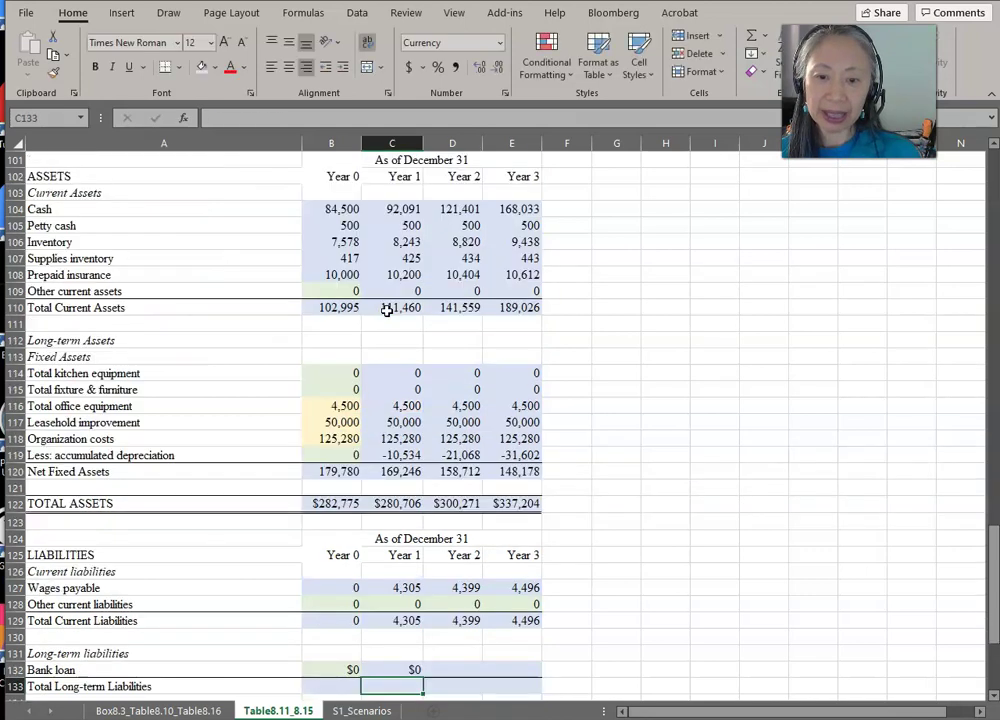
Fill the Year 1 Bank loan formula across to Year 2 and Year 3
key("Up")
key("shift+Right")
key("shift+Right")
key("ctrl+r")
Set Year 0 Total Long-term Liabilities to =B132 and fill the formula across to Year 3
scroll(386, 311, "down", 2)
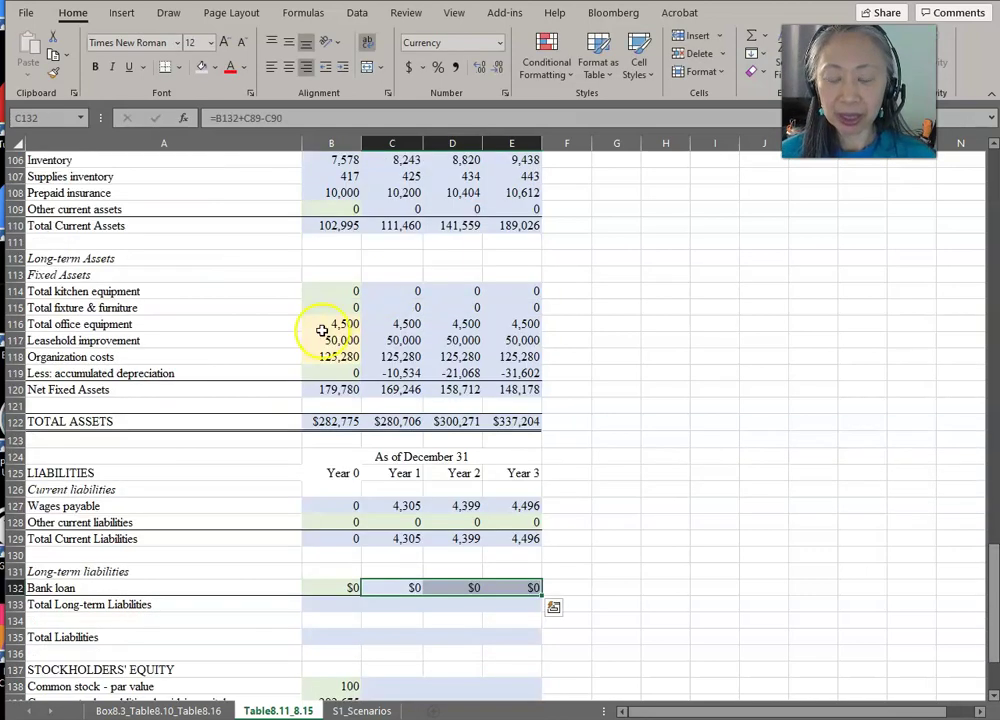
left_click(336, 599)
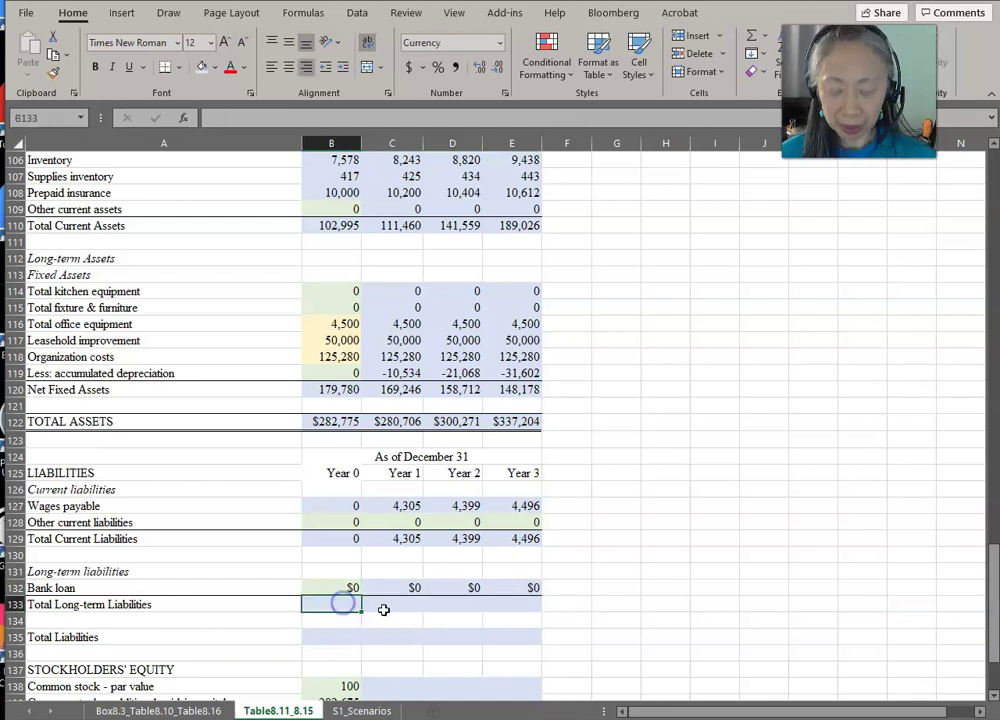
type("=")
key("Up")
key("ctrl+Return")
key("shift+Right")
key("shift+Right")
key("shift+Right")
key("ctrl+r")
Calculate Year 0 Total Liabilities as current plus long-term liabilities with =B129+B133
key("Down")
key("Down")
type("=")
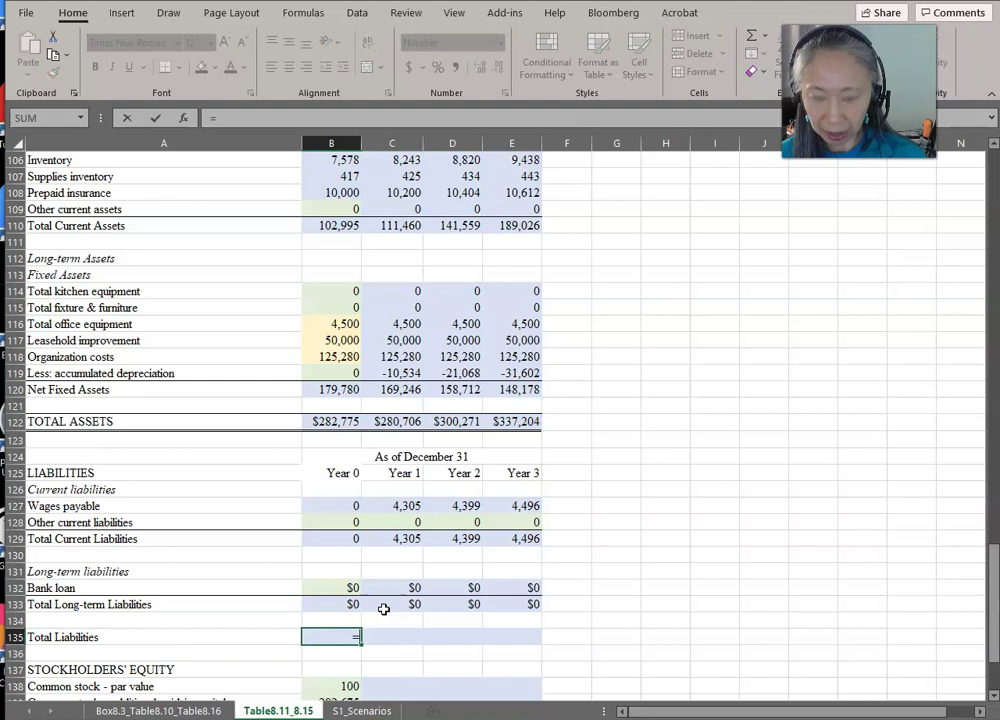
key("Up")
key("Up")
key("Up")
key("Up")
key("Up")
key("Up")
type("+")
key("Up")
key("Up")
key("ctrl+Return")
Copy the Year 0 Total Liabilities formula across to Year 3
key("ctrl+c")
key("shift+Right")
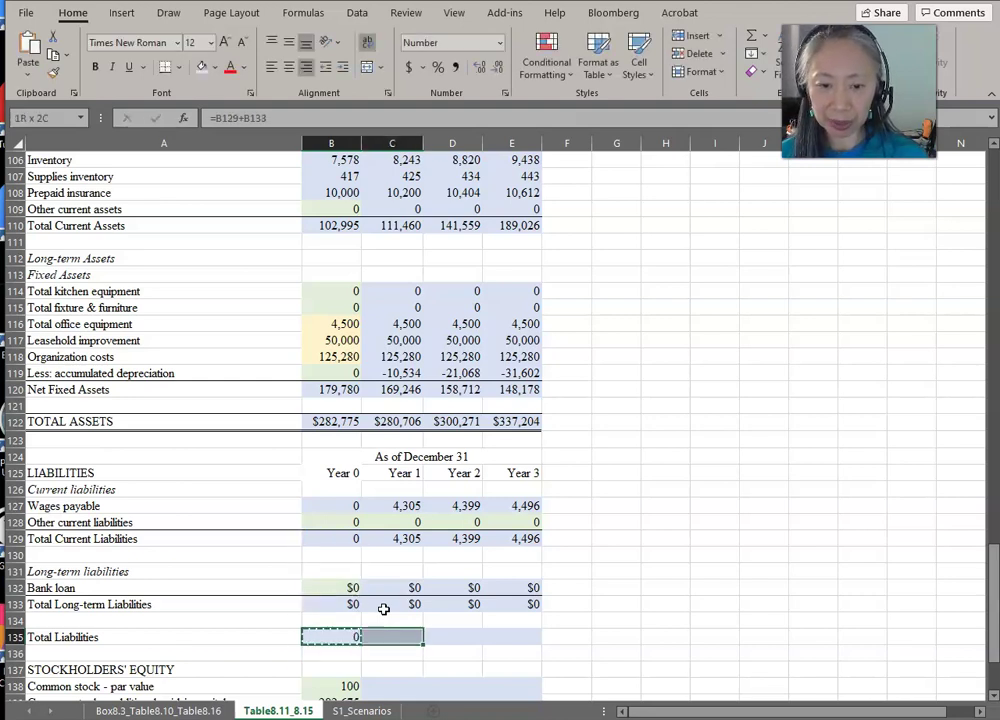
key("shift+Right")
key("shift+Right")
key("ctrl+v")
Carry the common stock par value into Year 1 with =B138
scroll(456, 558, "down", 2)
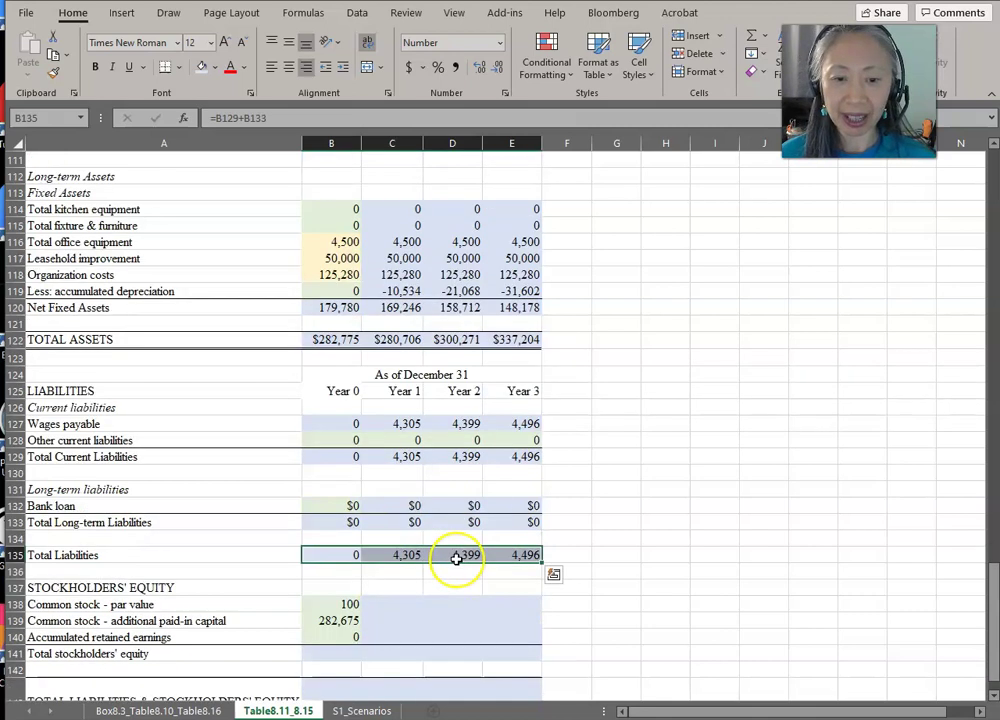
scroll(456, 558, "down", 2)
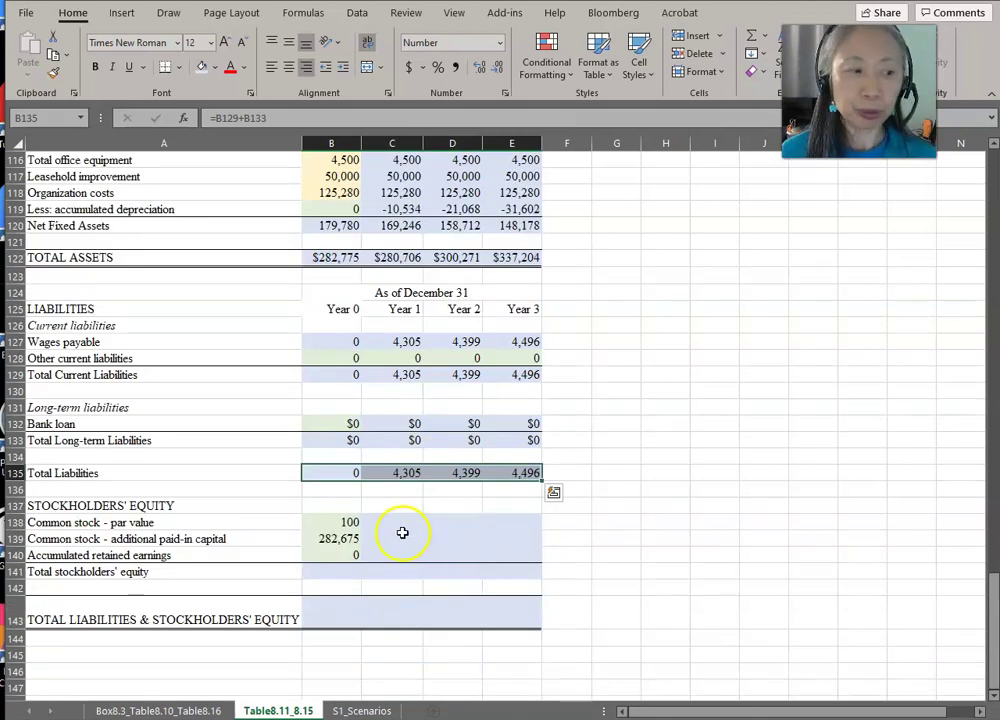
key("Escape")
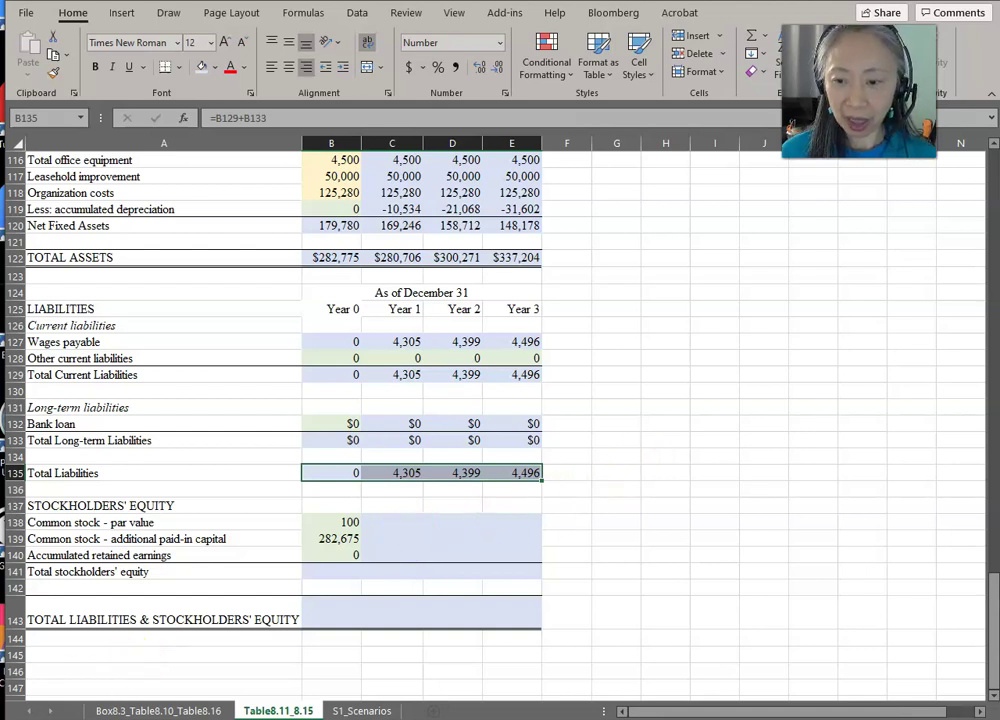
scroll(404, 632, "up", 3)
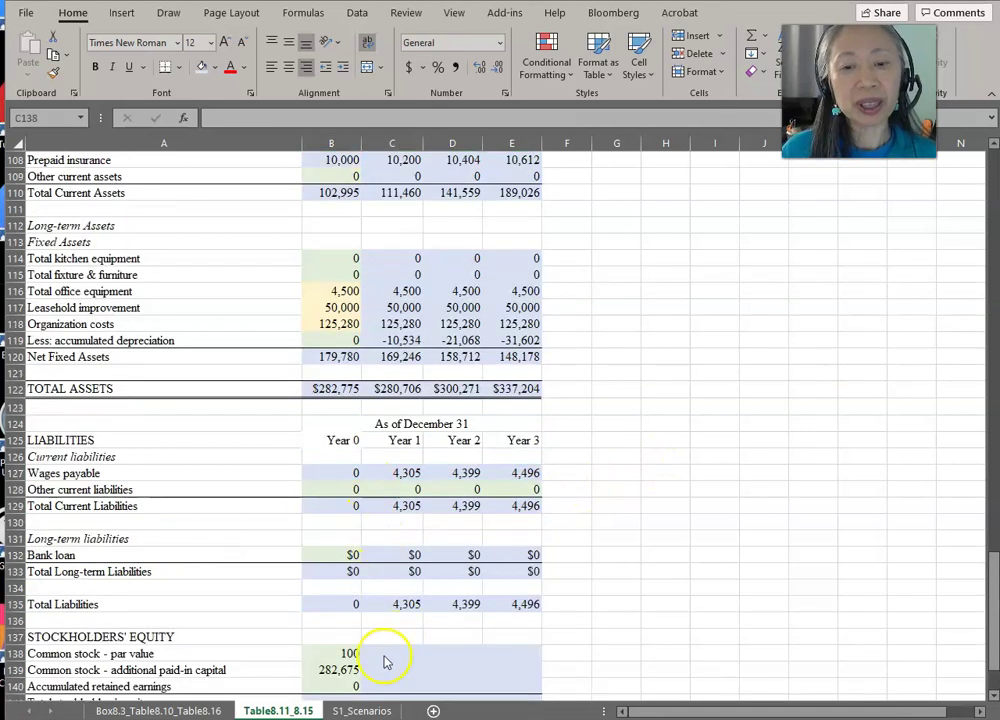
left_click(384, 653)
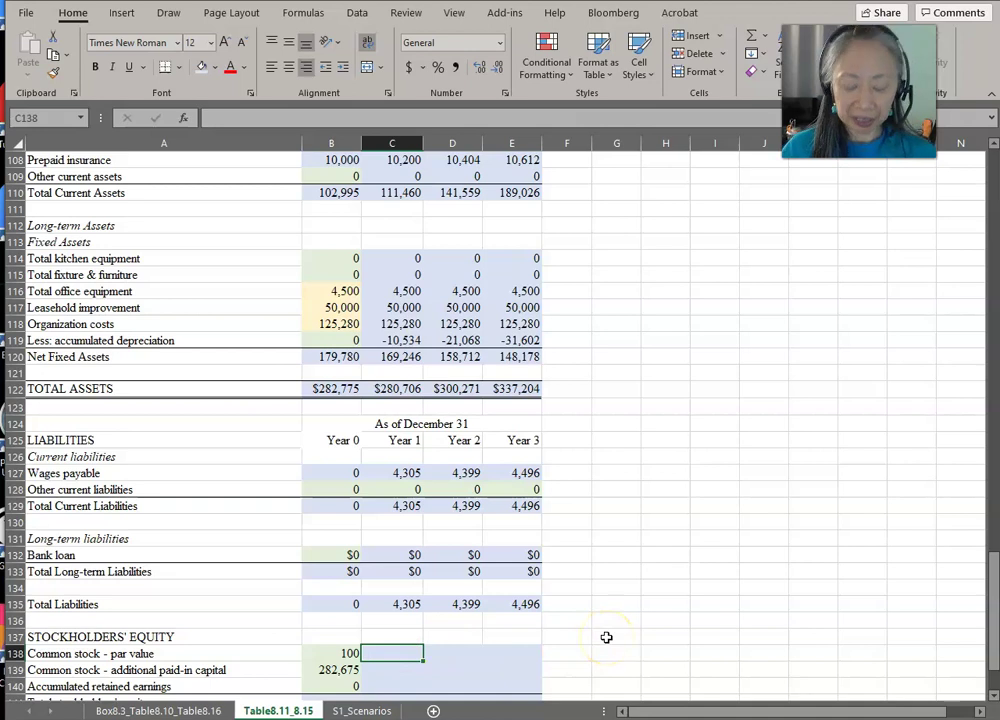
type("=")
key("Left")
key("Return")
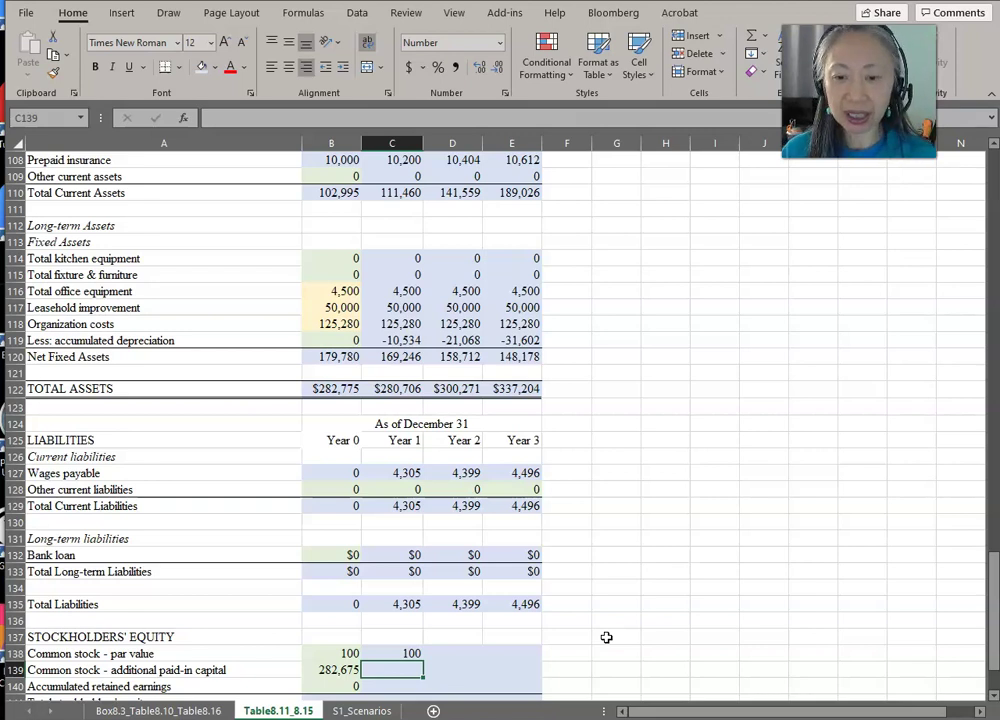
Calculate Year 1 additional paid-in capital as the Year 0 amount plus new equity issued with =B139+C91
type("=")
key("Left")
type("+")
scroll(525, 600, "up", 8)
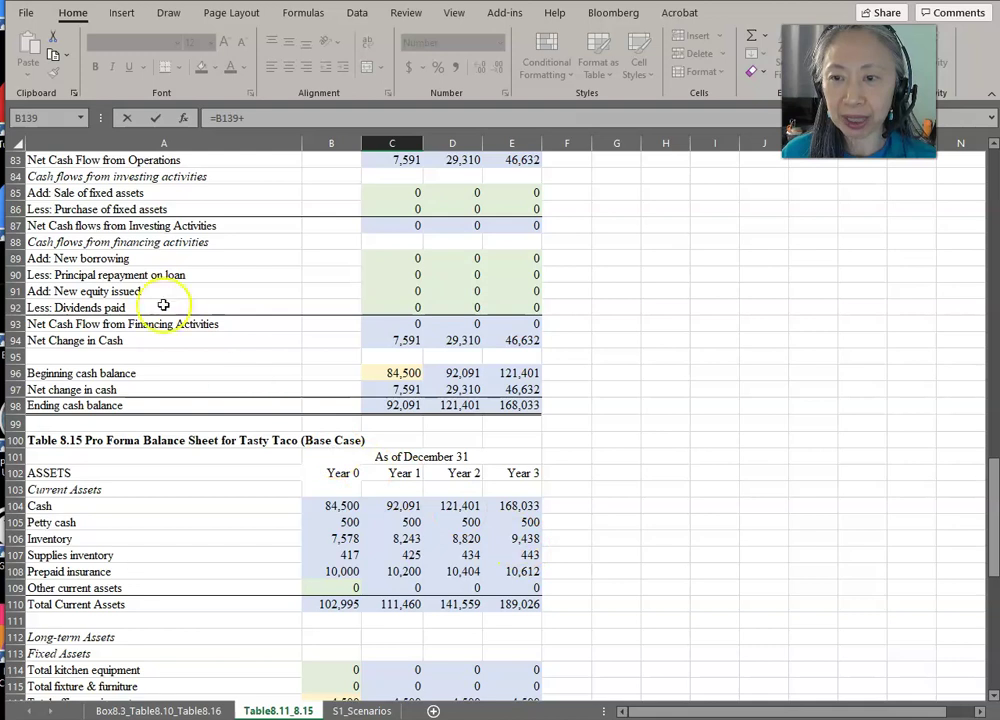
left_click(398, 292)
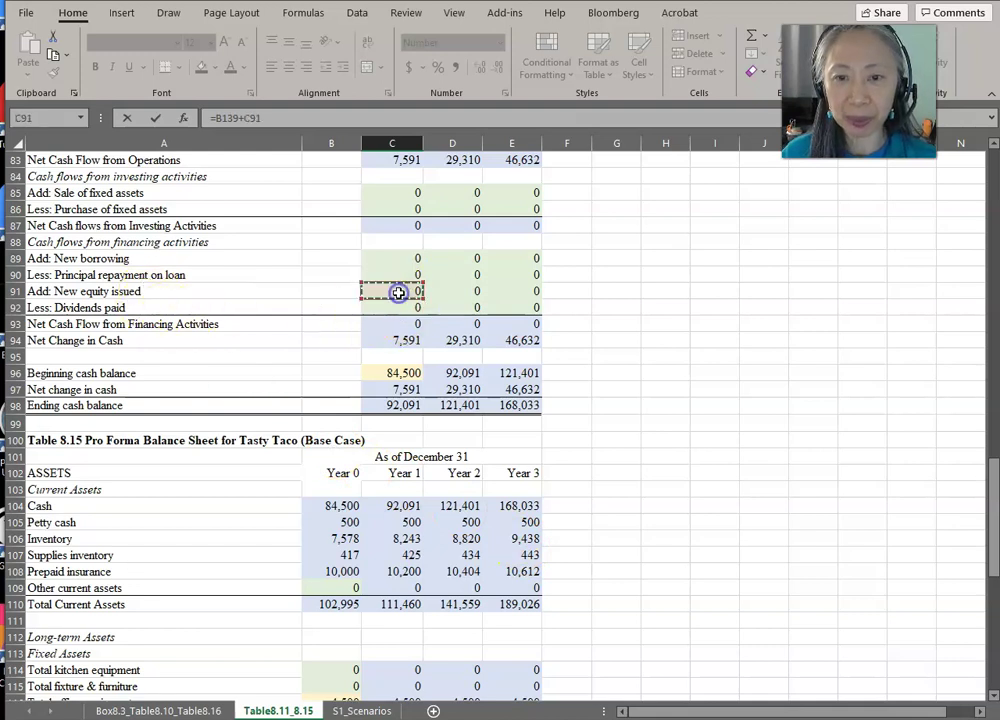
key("Return")
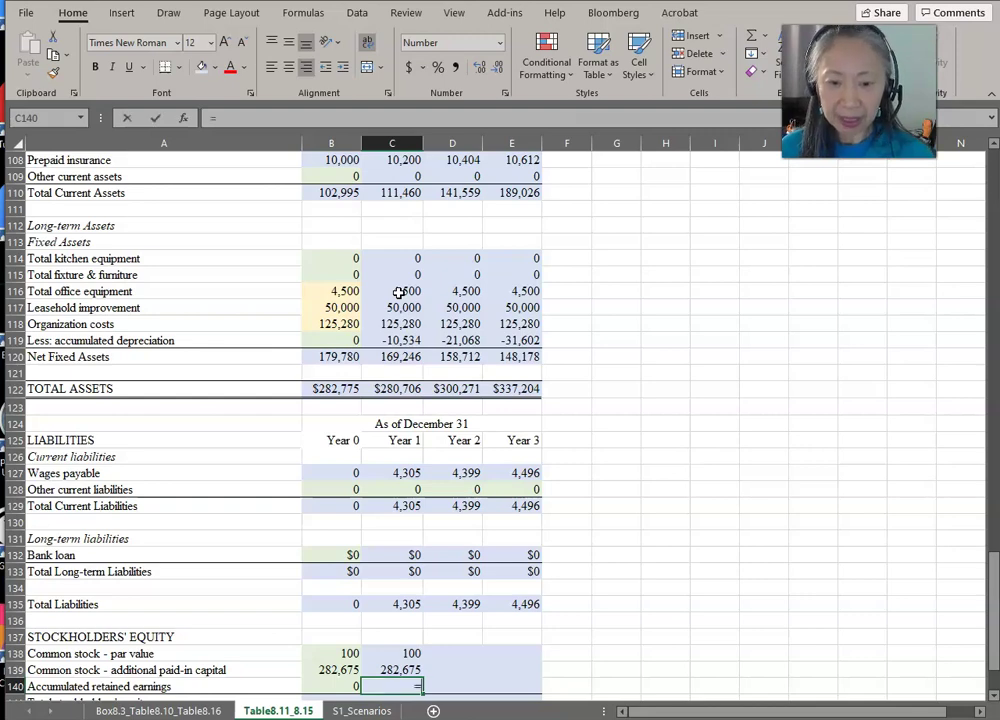
Link Year 1 Accumulated retained earnings to the ending accumulated retained earnings in Table 8.12 with =C52
type("=")
scroll(398, 292, "up", 7)
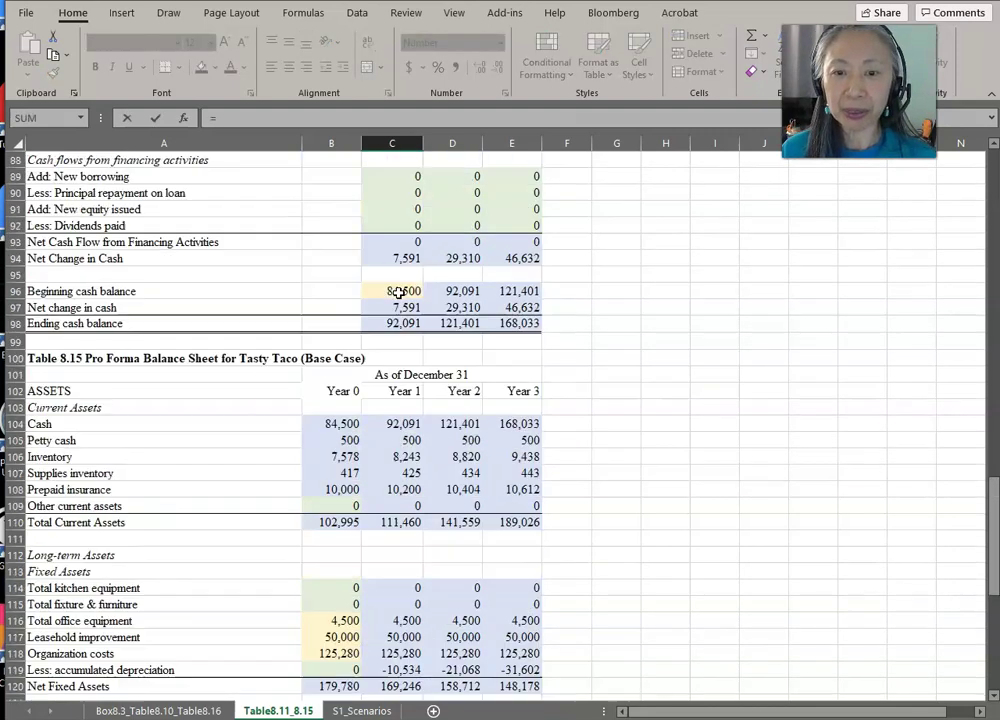
scroll(398, 292, "up", 12)
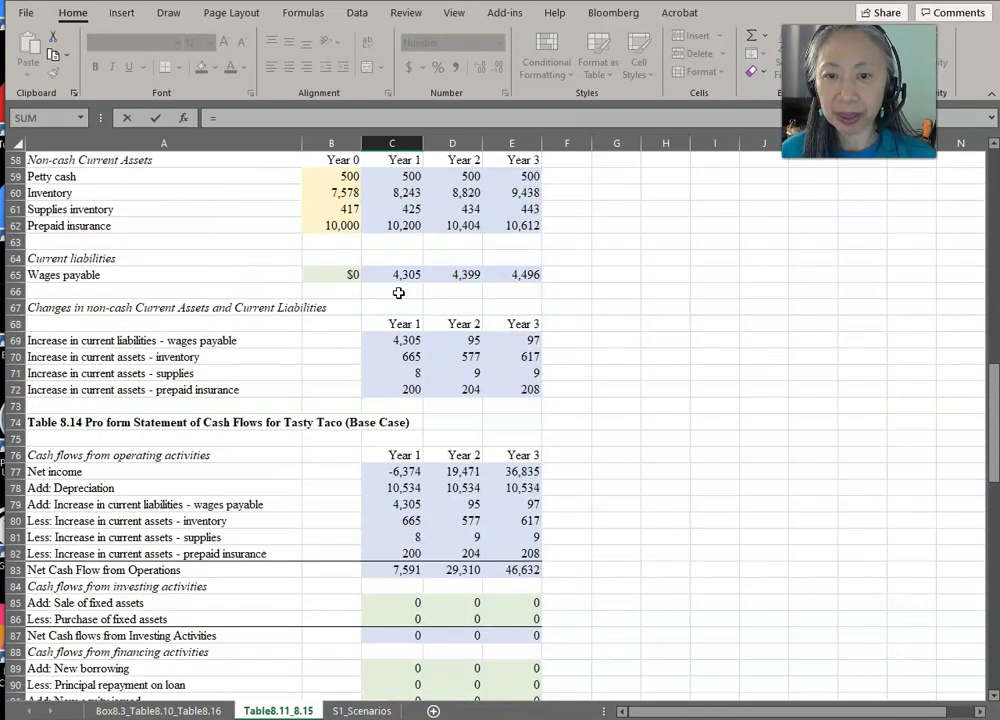
scroll(398, 292, "up", 5)
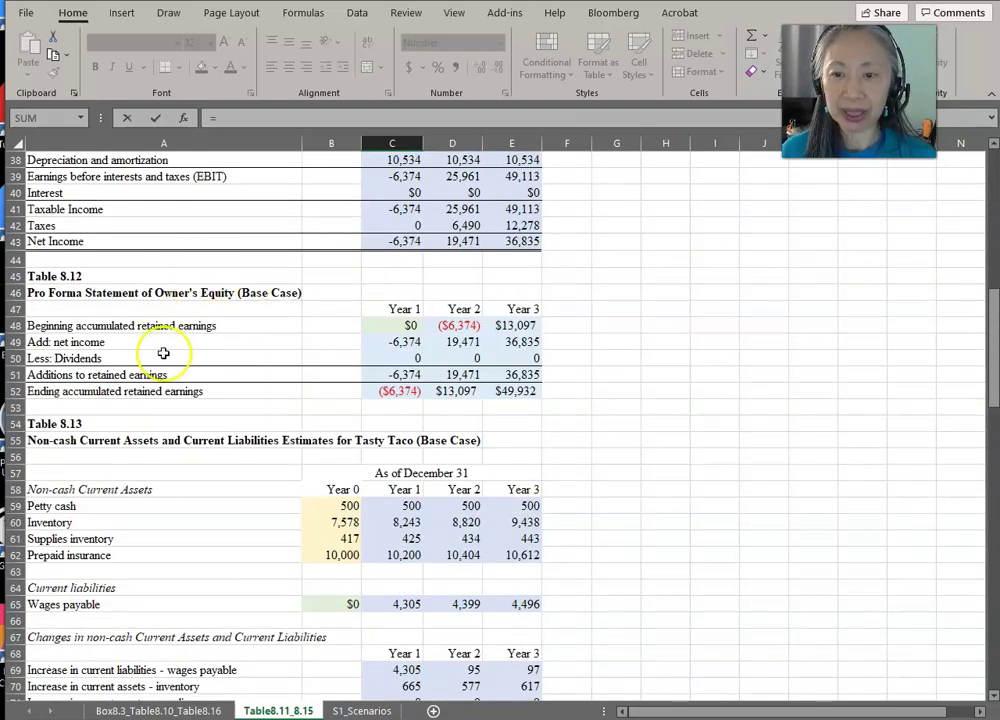
left_click(388, 392)
key("Return")
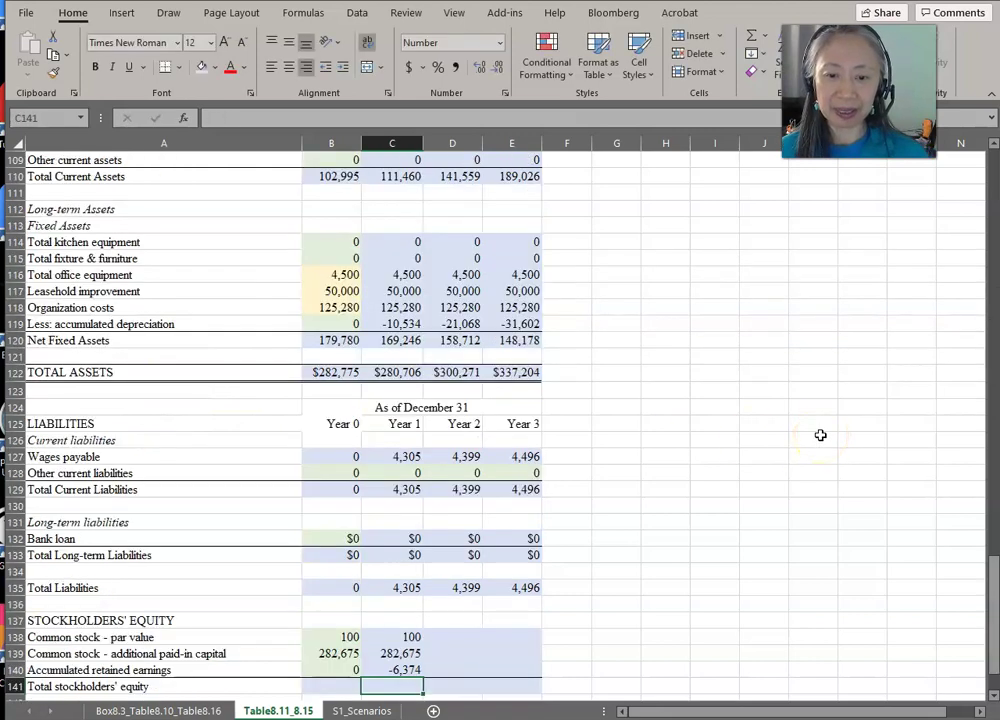
Calculate Year 0 Total stockholders' equity with =SUM(B138:B140)
key("Left")
type("=")
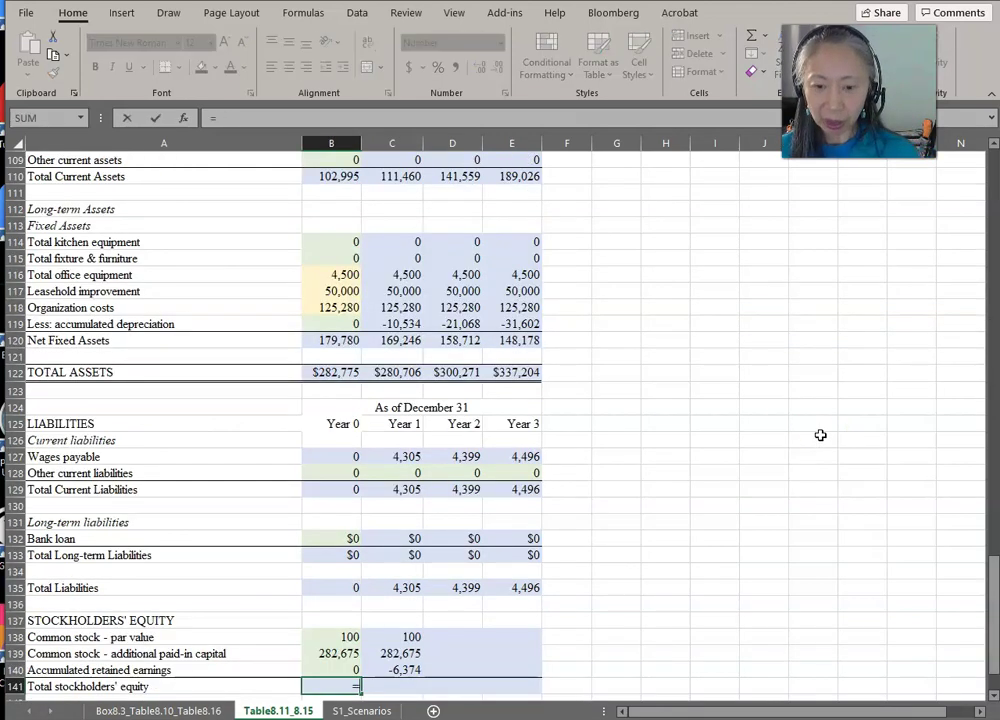
type("sum(")
key("Up")
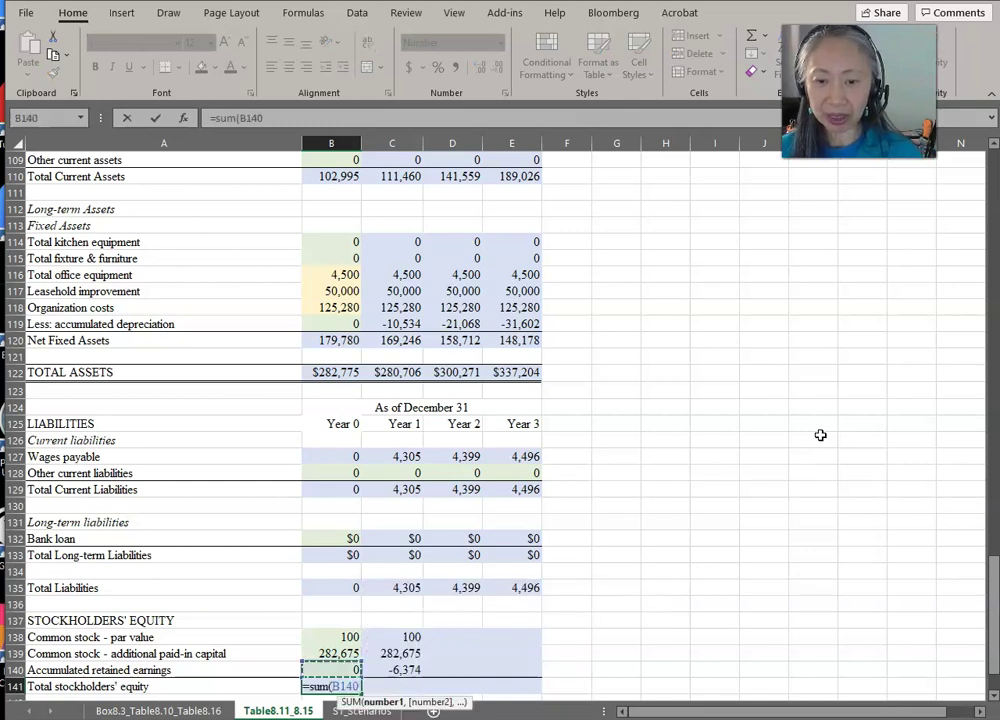
key("shift+Up")
key("shift+Up")
key("Return")
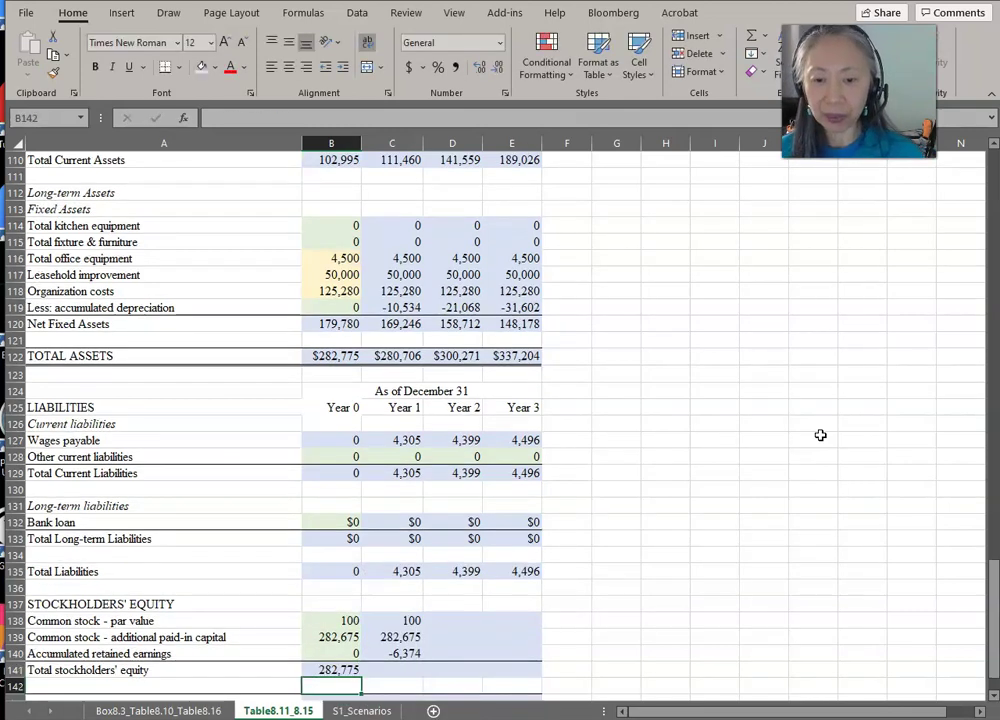
Copy the Year 0 Total stockholders' equity formula to Year 1
key("Up")
key("ctrl+c")
key("Right")
key("Return")
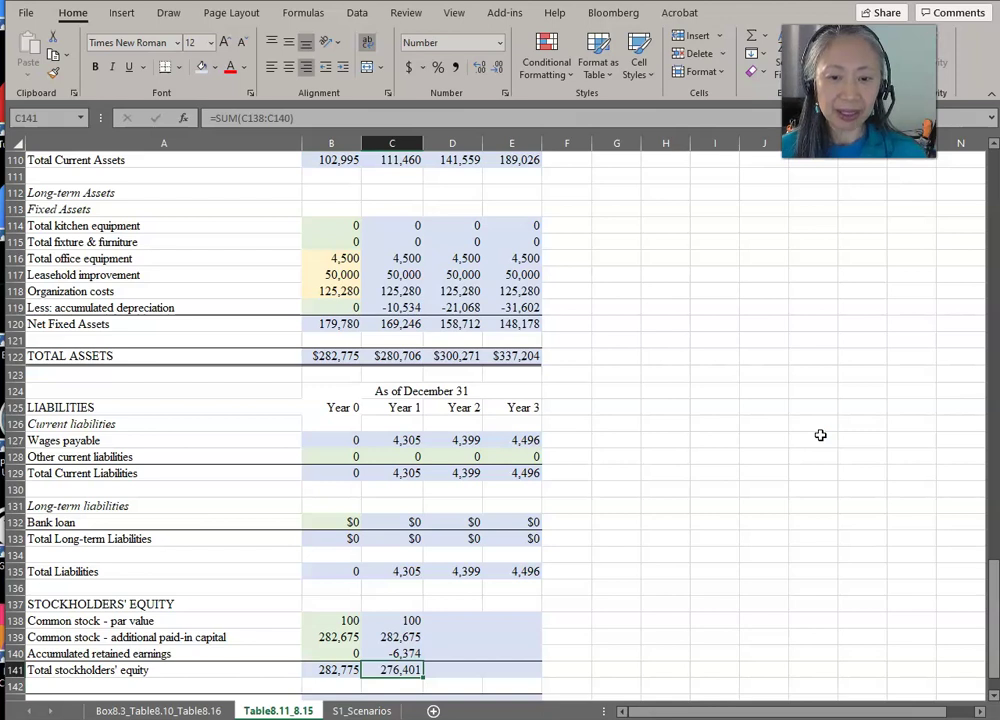
Copy the Year 1 stockholders' equity column, from par value through the total (C138:C141), to Year 2 and Year 3
key("Up")
key("Up")
key("Up")
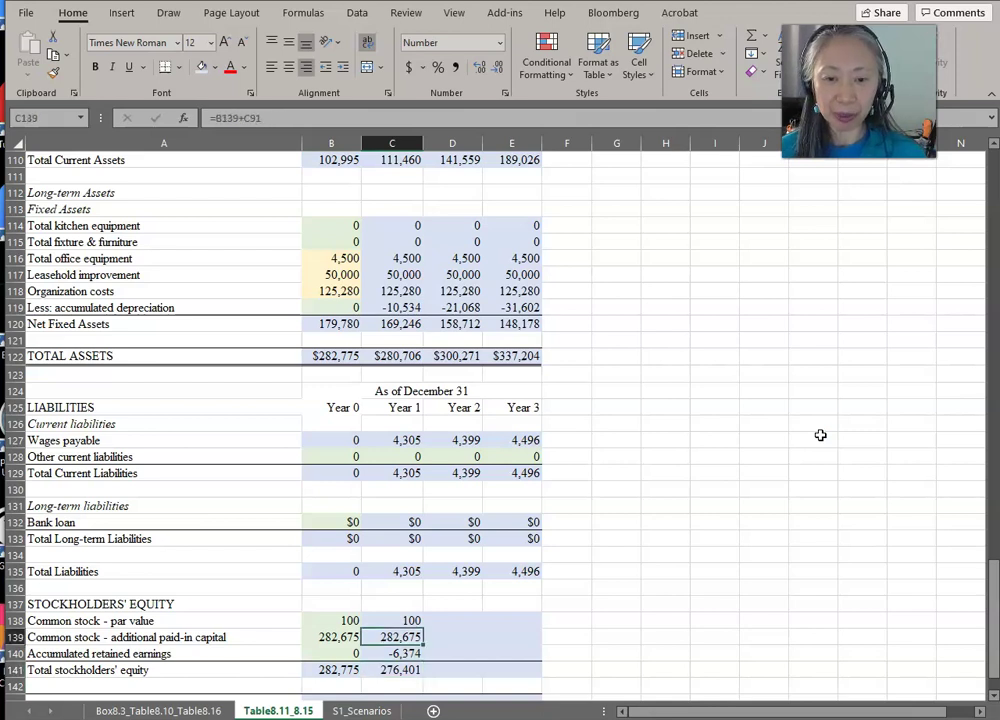
key("shift+Down")
key("shift+Down")
key("shift+Down")
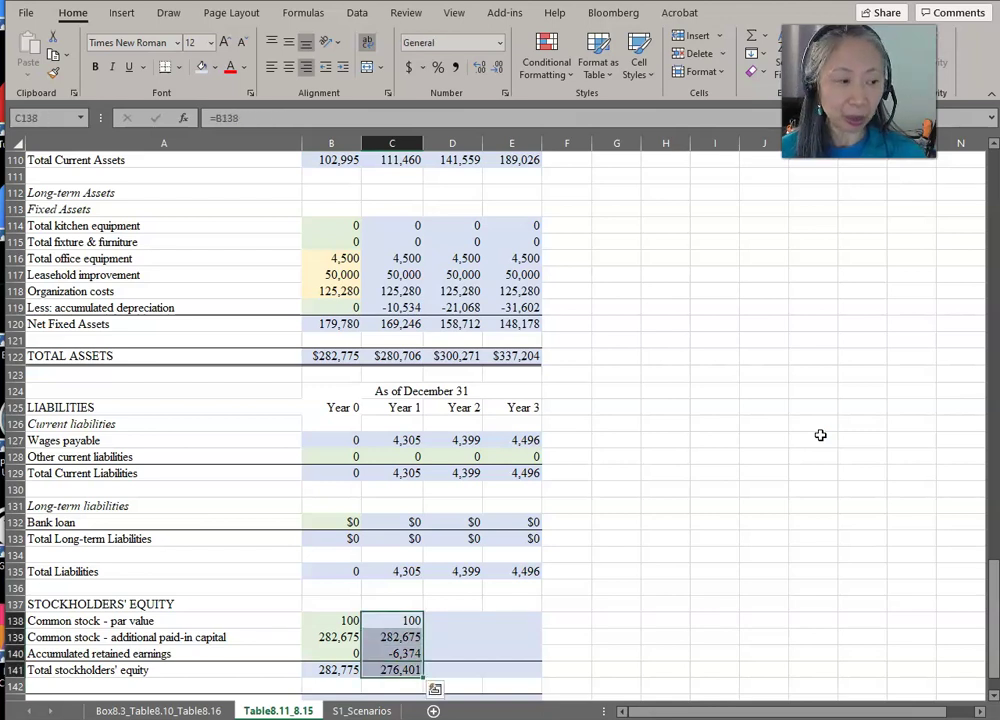
key("ctrl+c")
key("Right")
key("shift+Right")
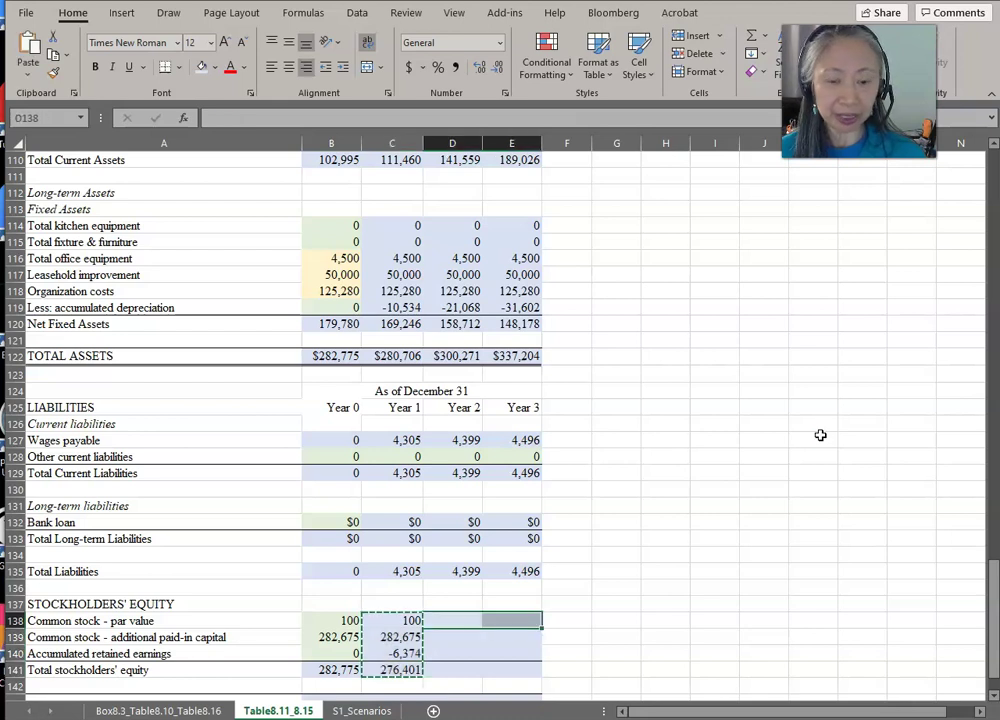
key("Return")
Calculate Year 0 Total Liabilities & Stockholders' Equity with =B135+B141
key("Down")
key("Down")
key("Down")
key("Down")
key("Down")
key("Down")
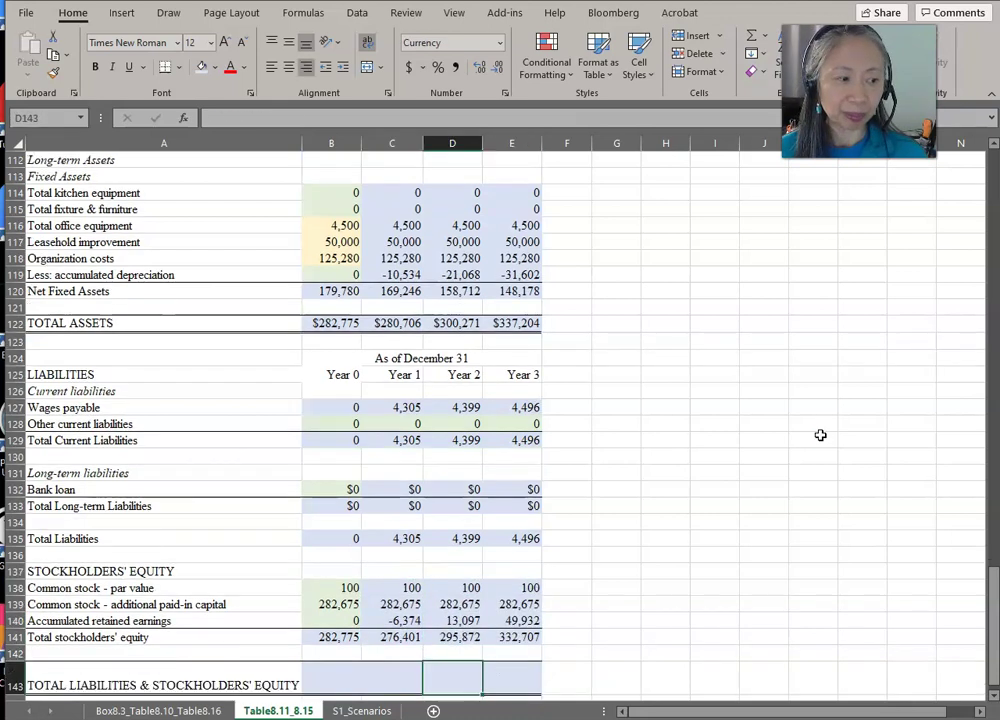
key("Up")
key("Left")
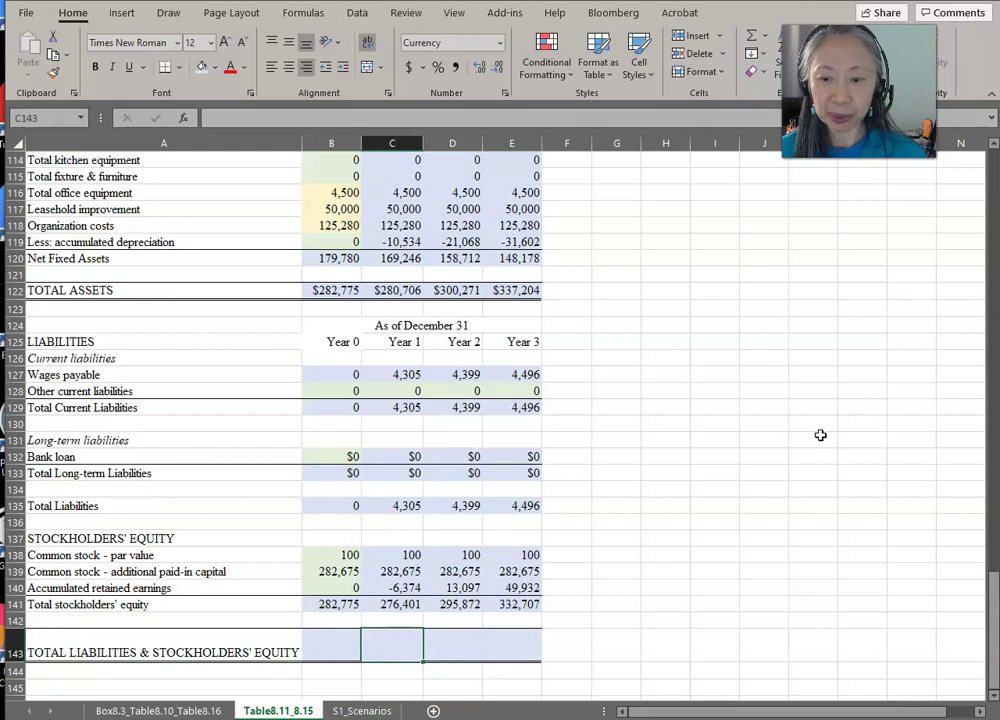
key("Left")
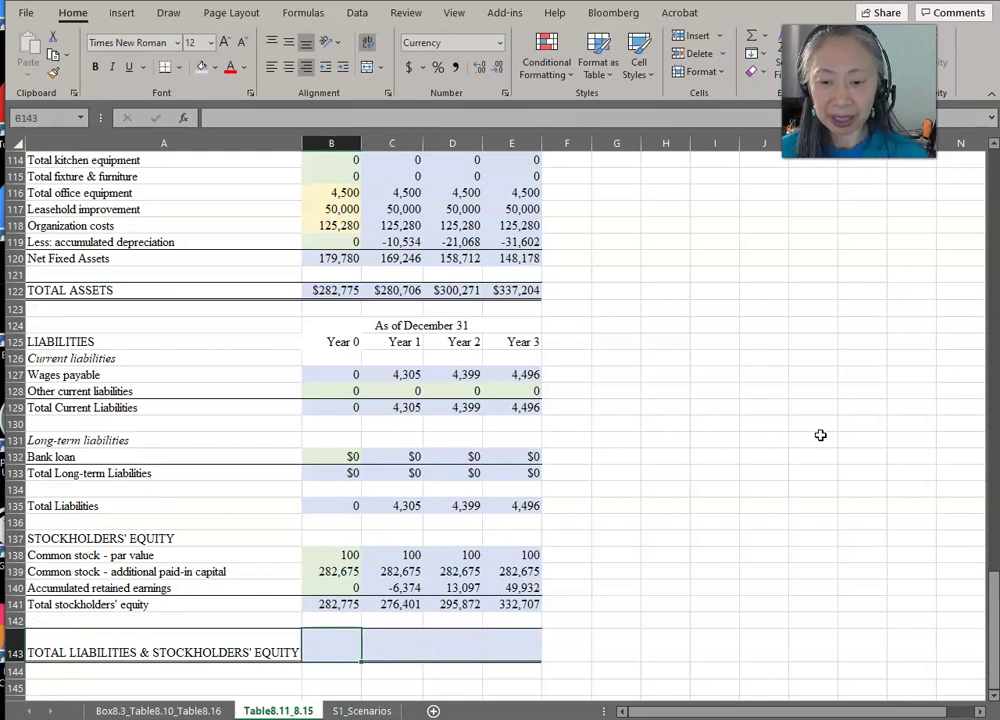
type("=")
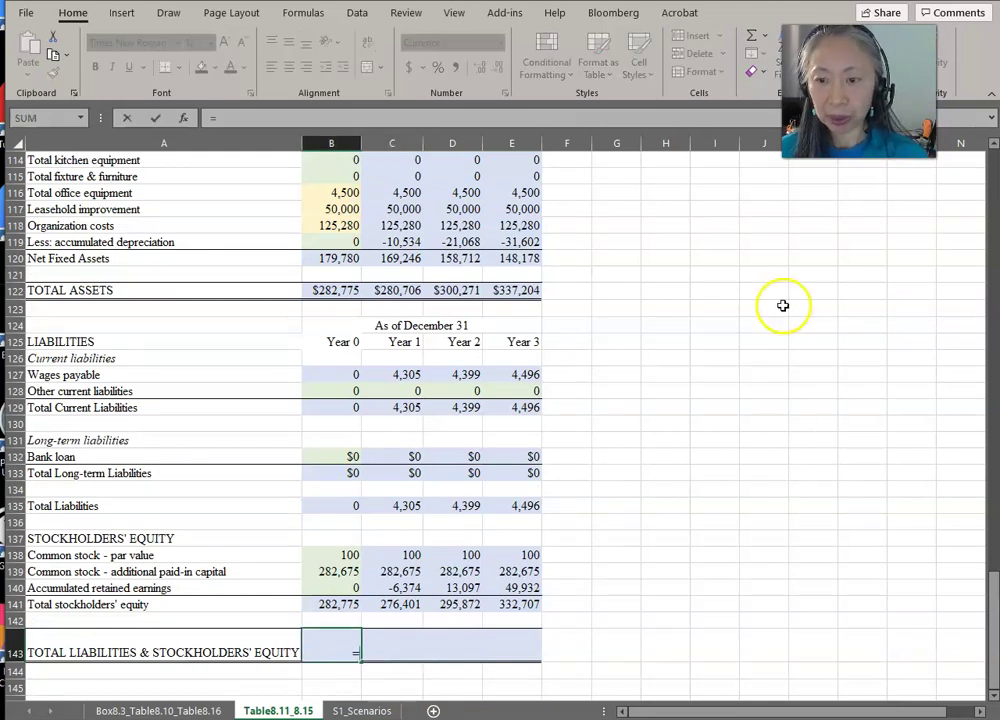
left_click(347, 505)
type("+")
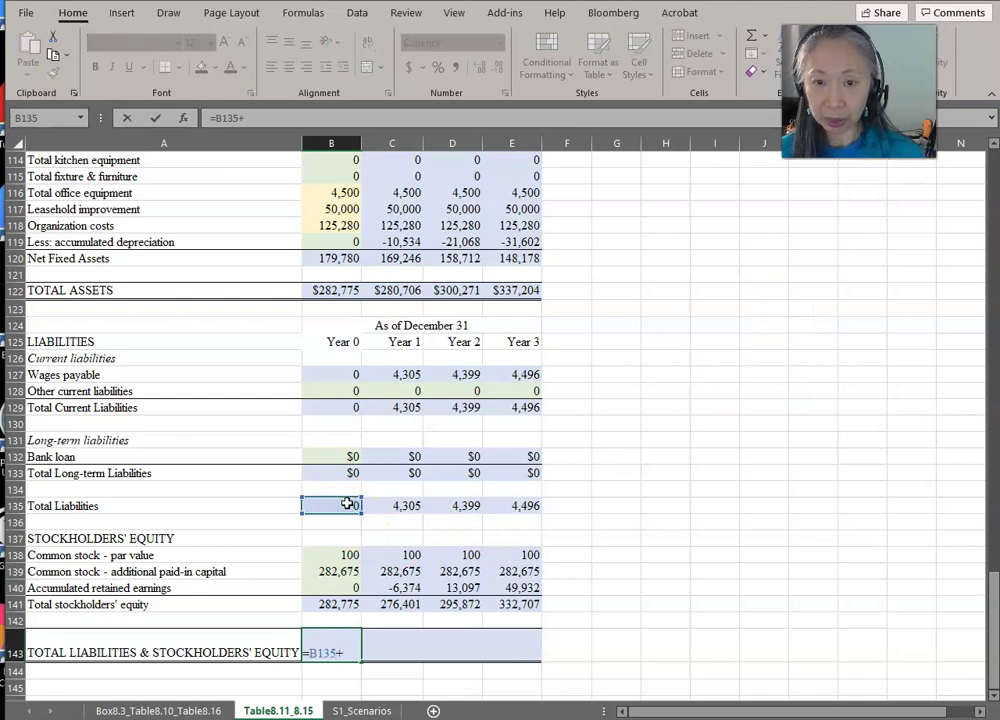
left_click(312, 604)
key("Return")
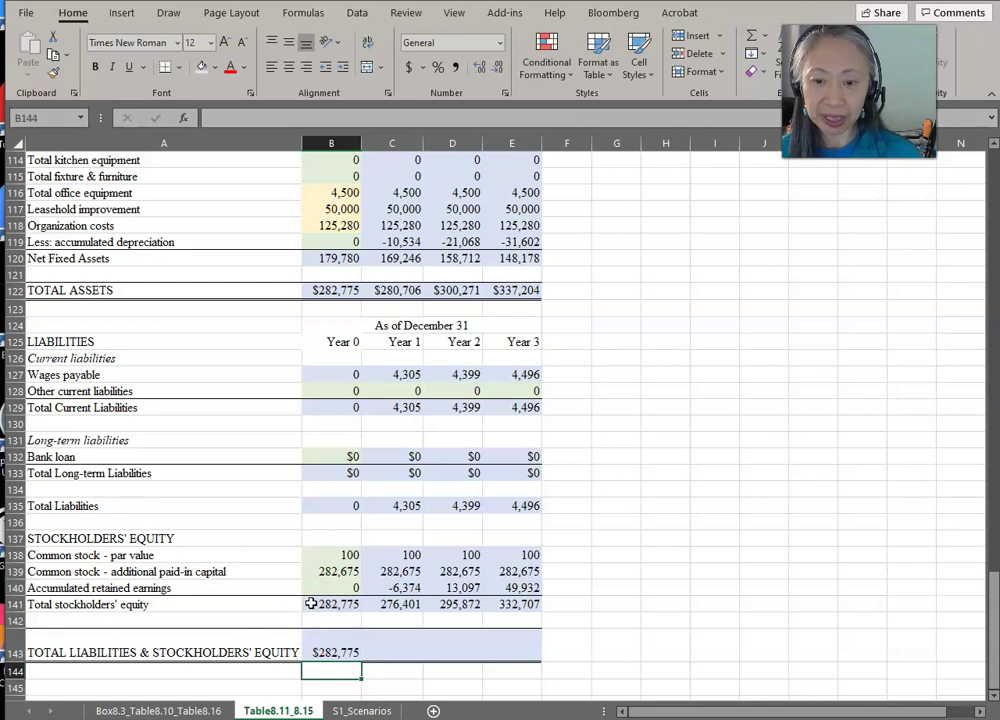
Copy the Year 0 Total Liabilities & Stockholders' Equity formula across to Years 1 through 3
left_click(335, 652)
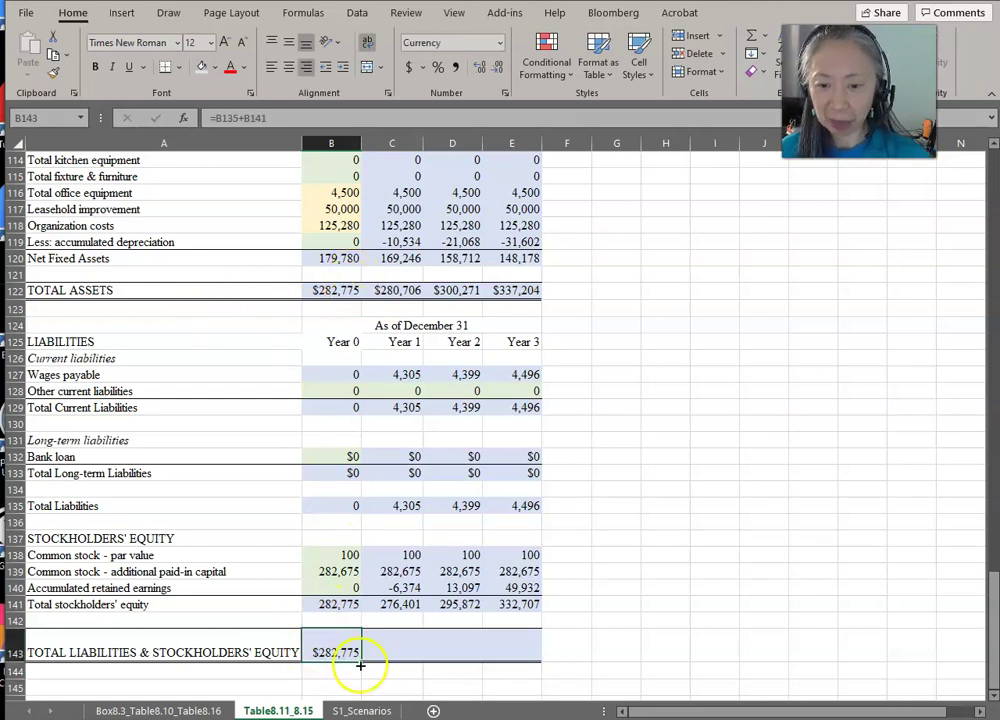
left_click(328, 647)
key("shift+Right")
key("shift+Right")
key("shift+Right")
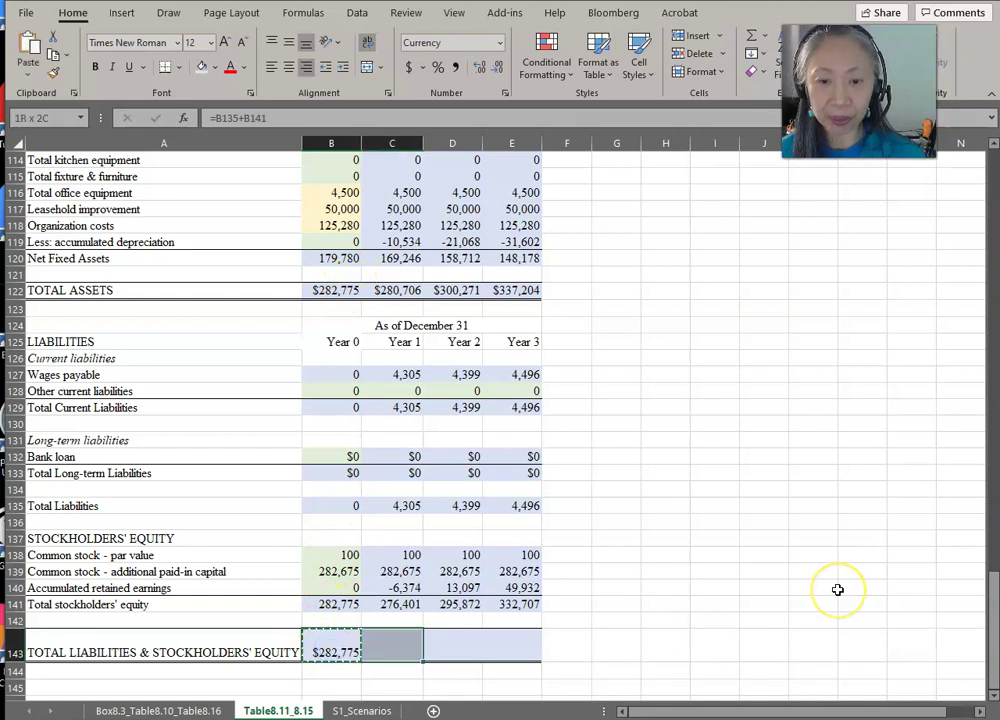
key("ctrl+r")
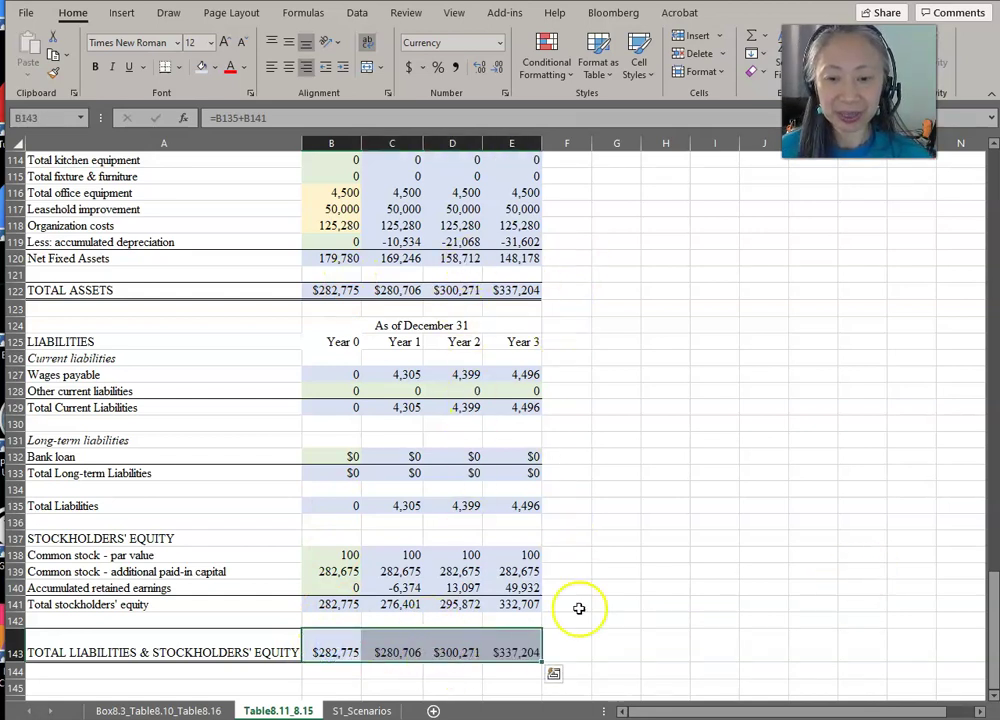
left_click(625, 549)
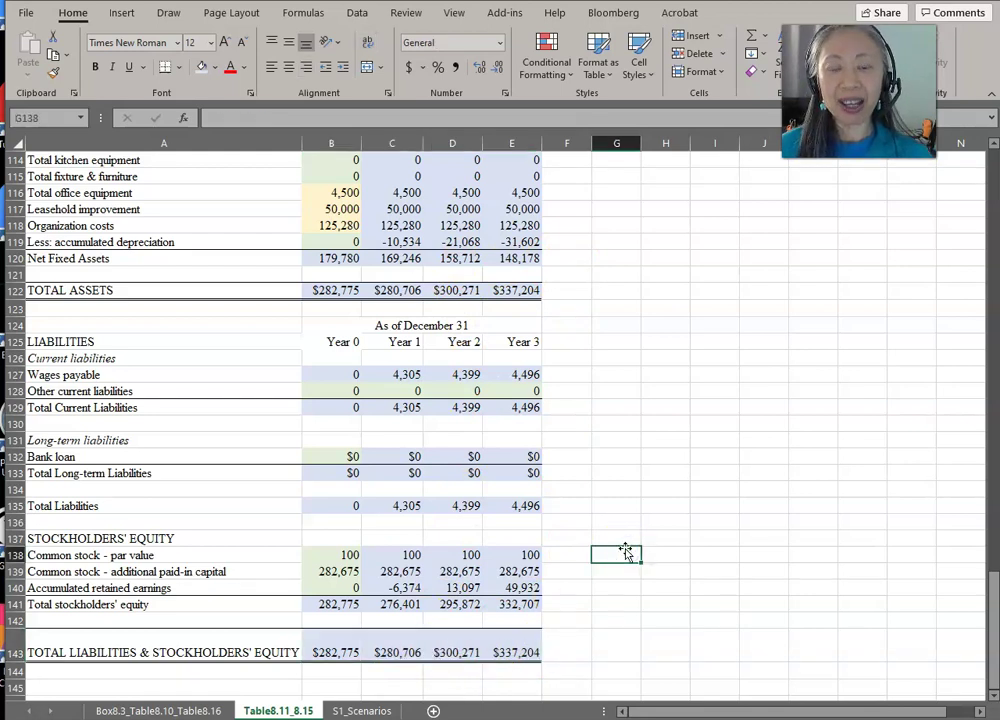
left_click(673, 302)
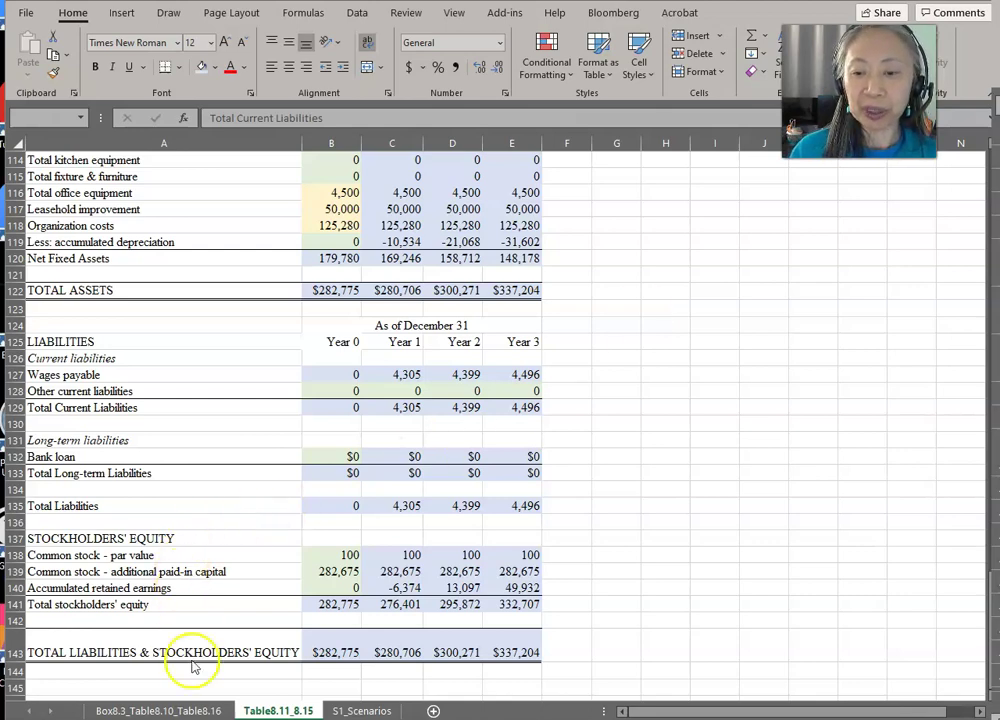
Review the Box 8.3 base case assumptions against the best, base and worst case values on the S1_Scenarios sheet
left_click(198, 711)
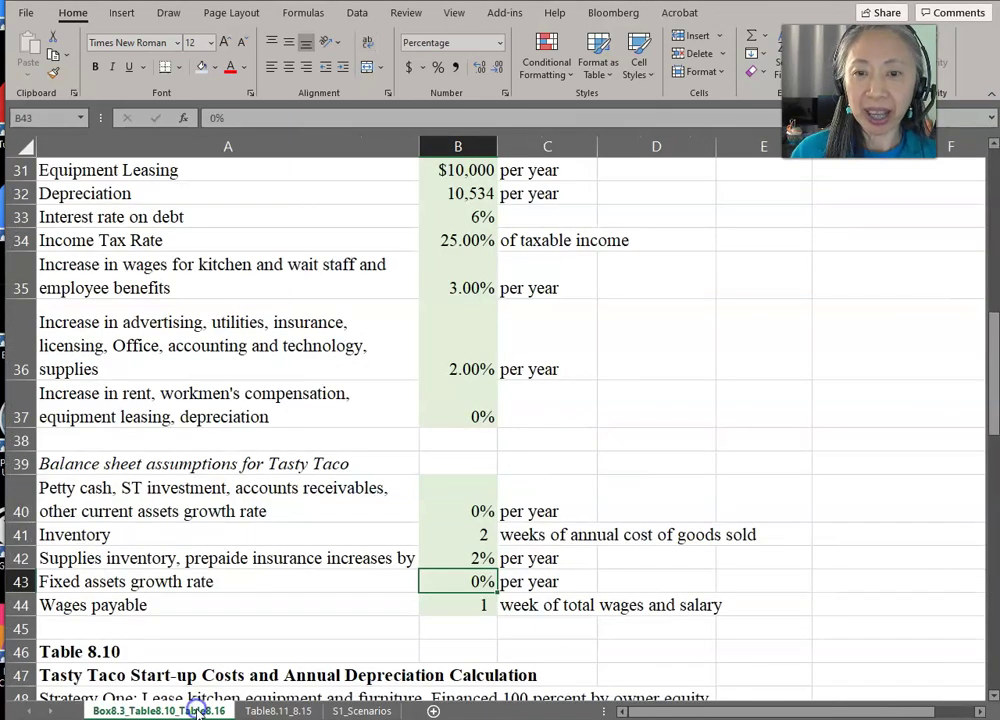
scroll(321, 593, "up", 3)
scroll(321, 593, "up", 4)
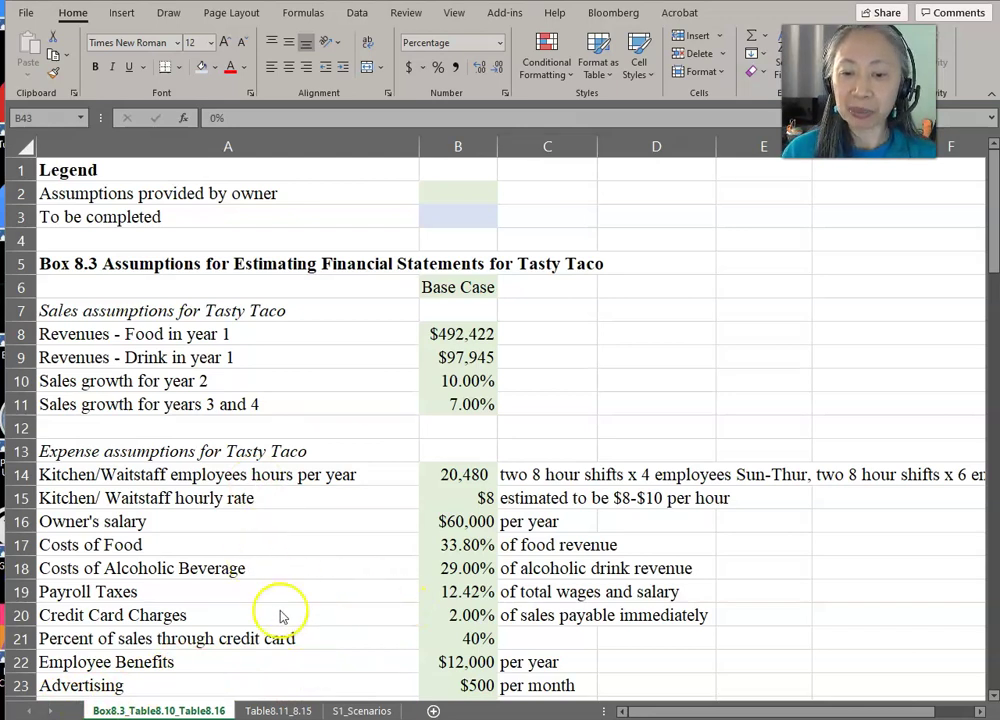
left_click(363, 712)
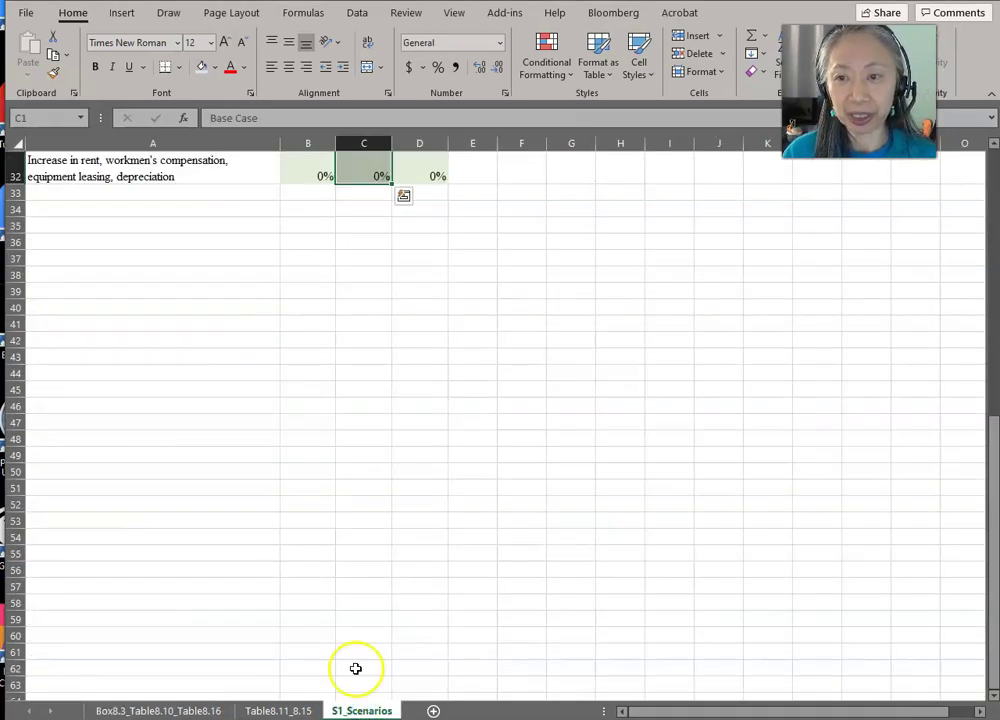
scroll(355, 456, "up", 8)
scroll(355, 456, "up", 2)
left_click(363, 422)
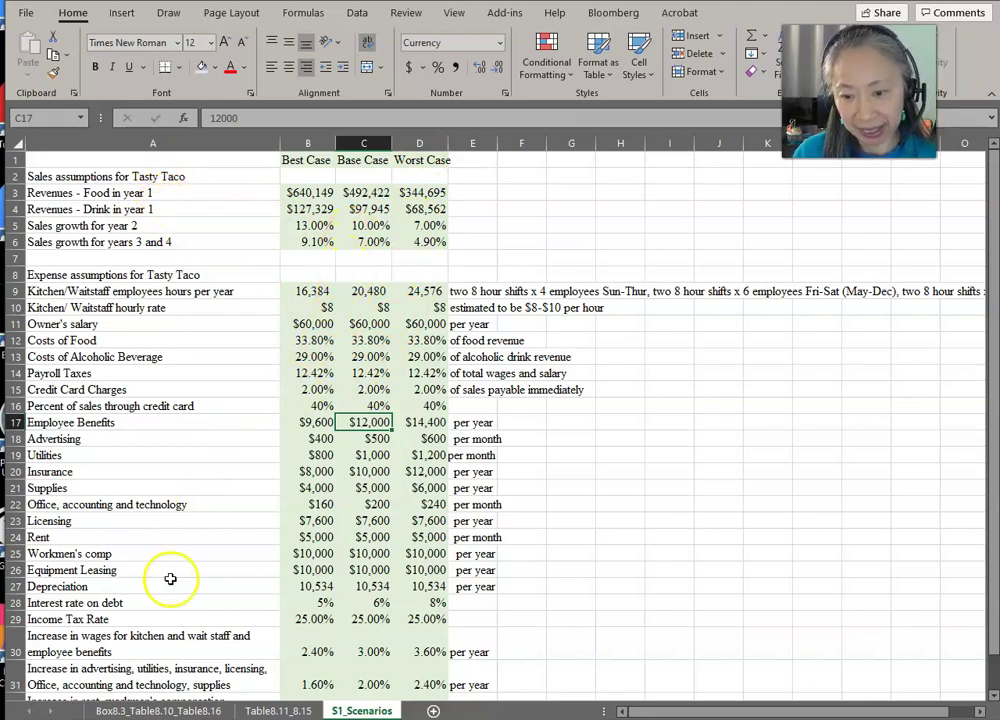
left_click(160, 712)
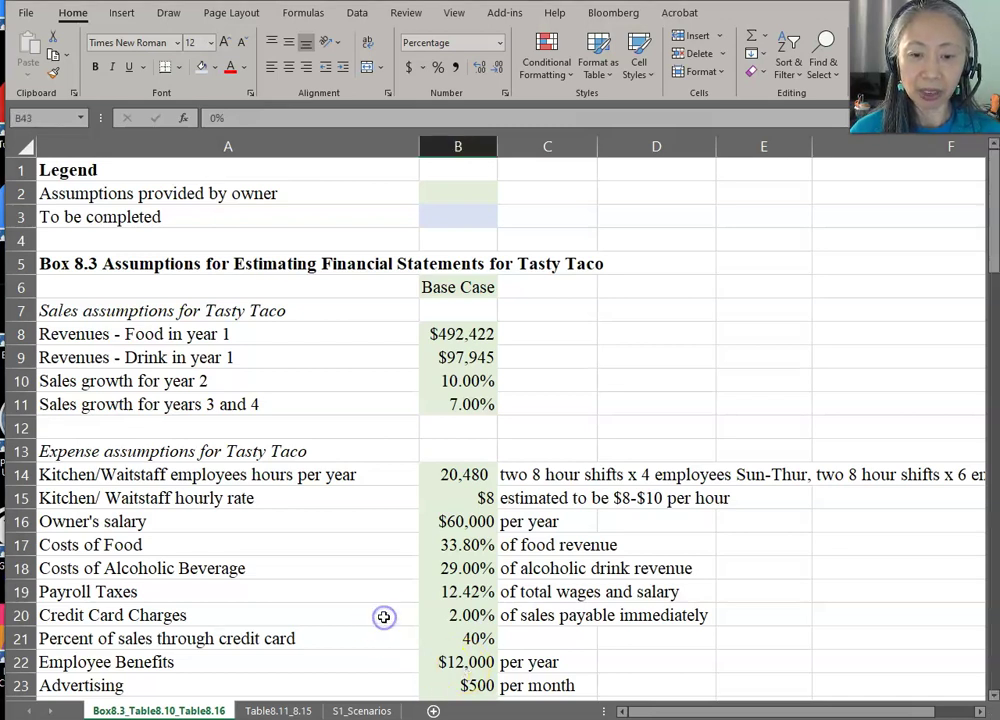
scroll(384, 617, "down", 3)
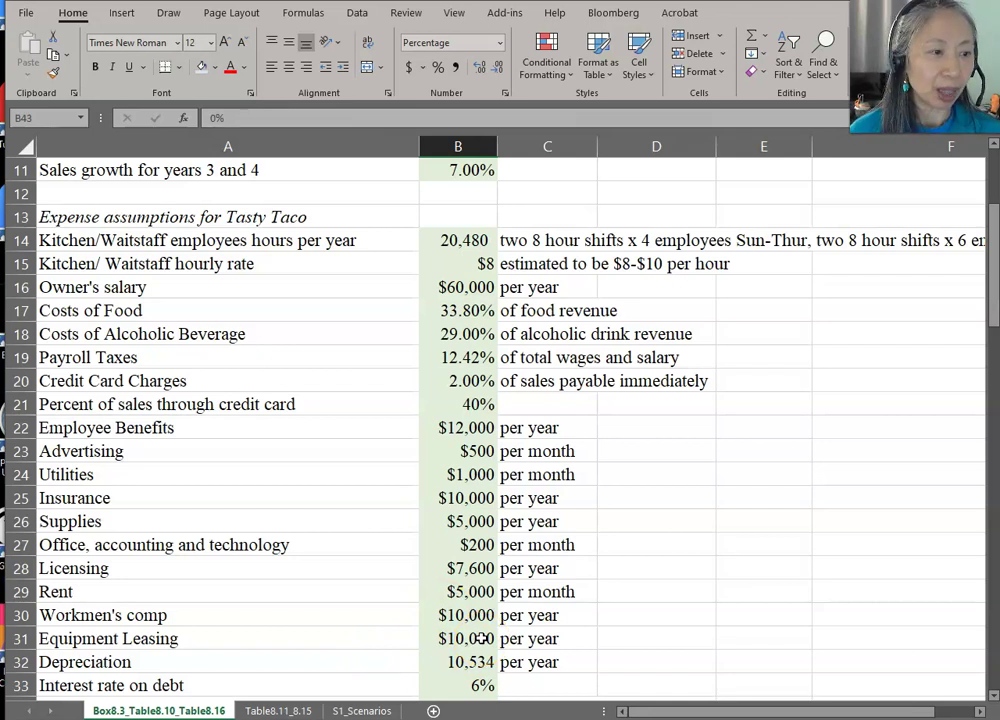
scroll(481, 638, "down", 3)
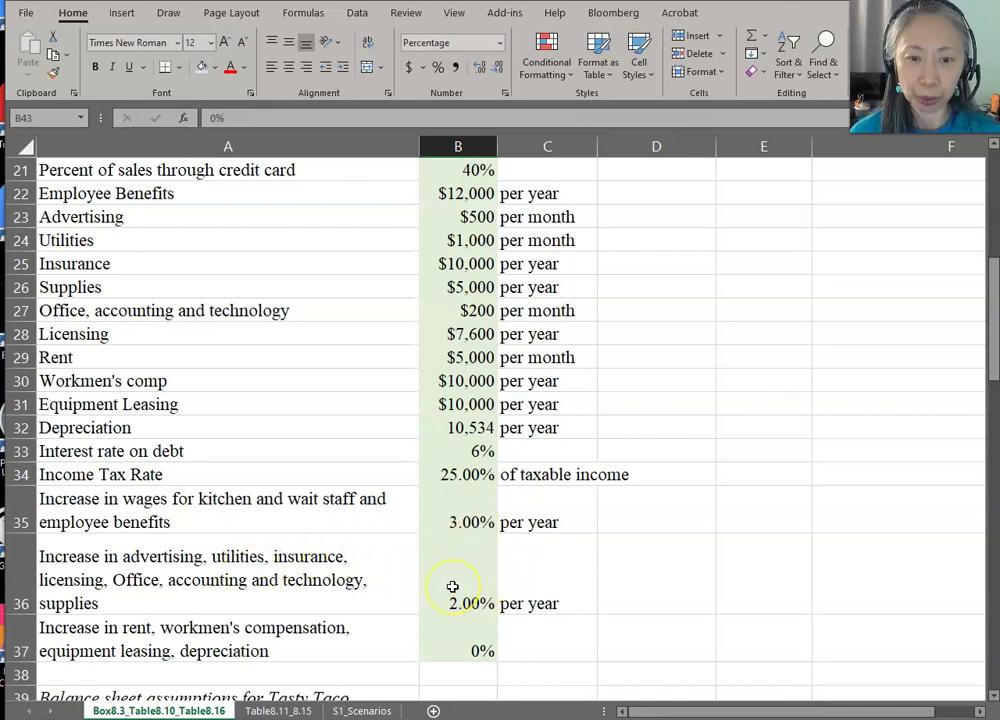
scroll(452, 587, "up", 7)
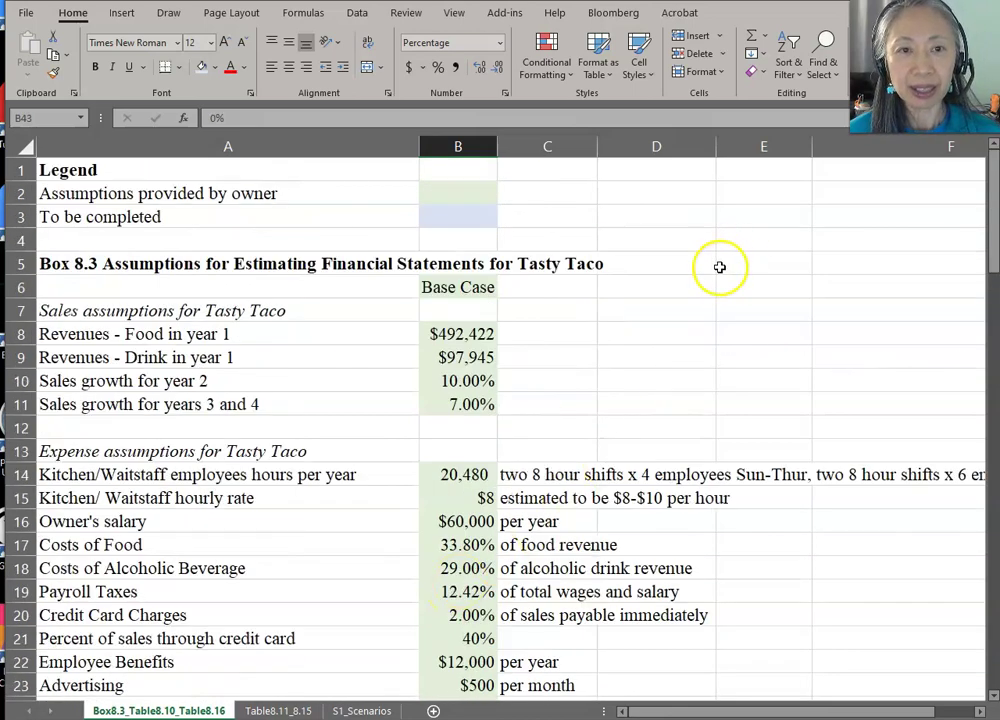
Add a new scenario named Base_Case in the Scenario Manager on the Box 8.3 assumptions sheet
left_click(358, 13)
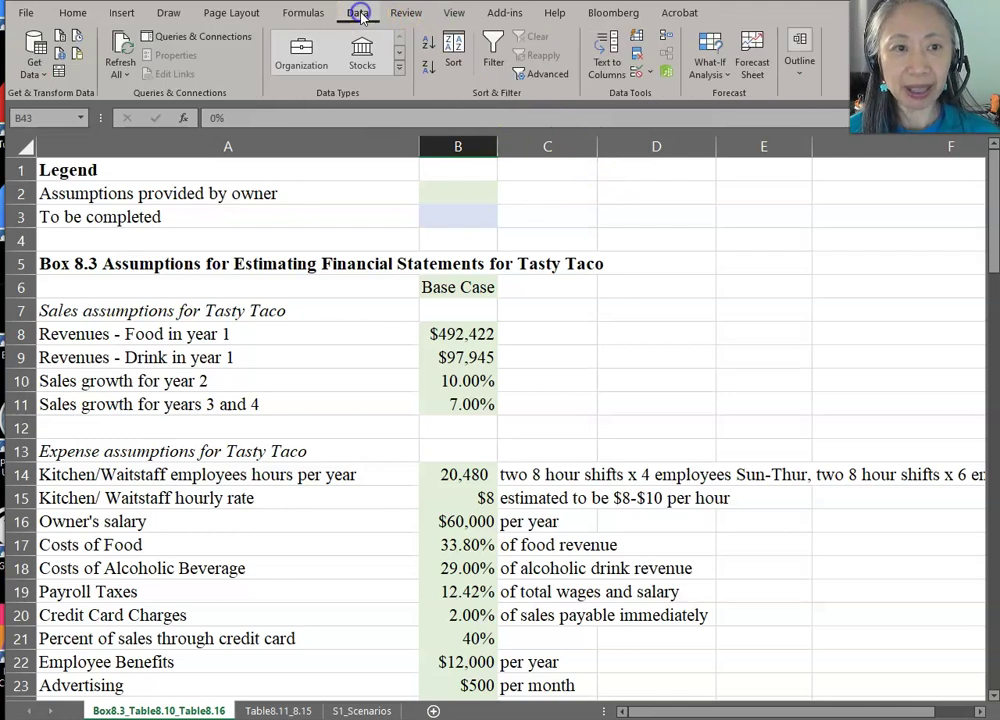
left_click(711, 58)
left_click(741, 97)
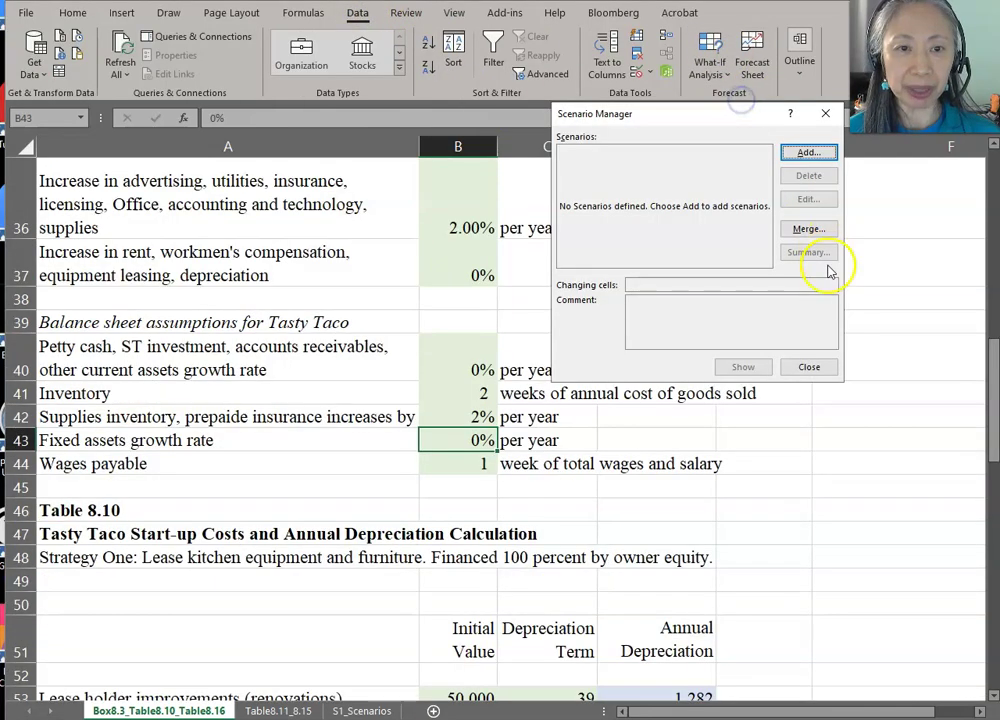
left_click(810, 153)
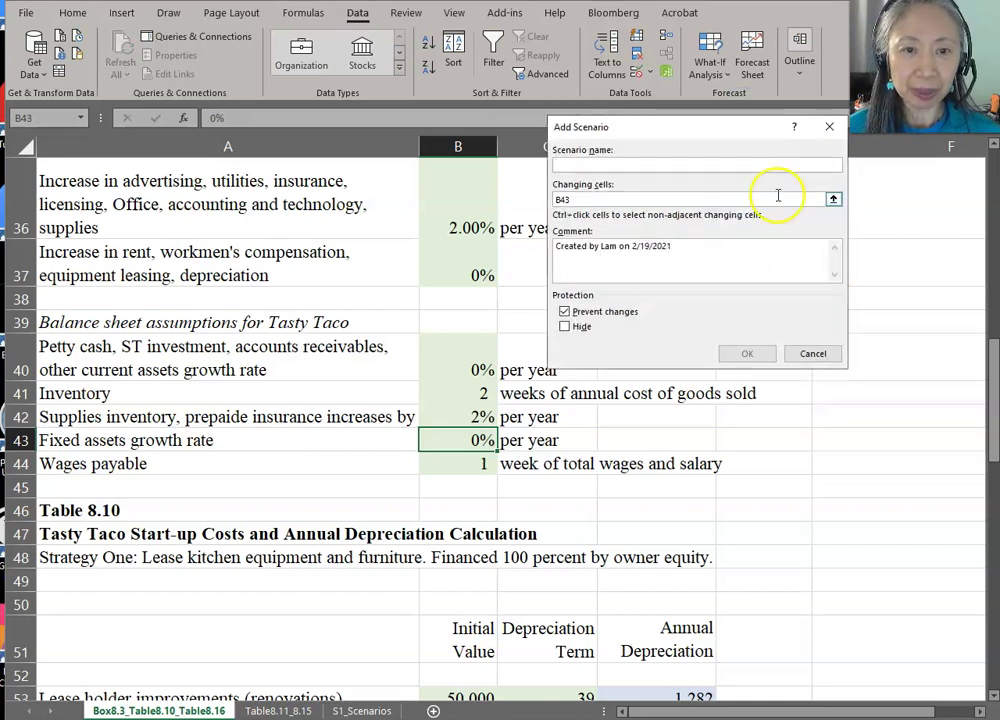
type("Base_")
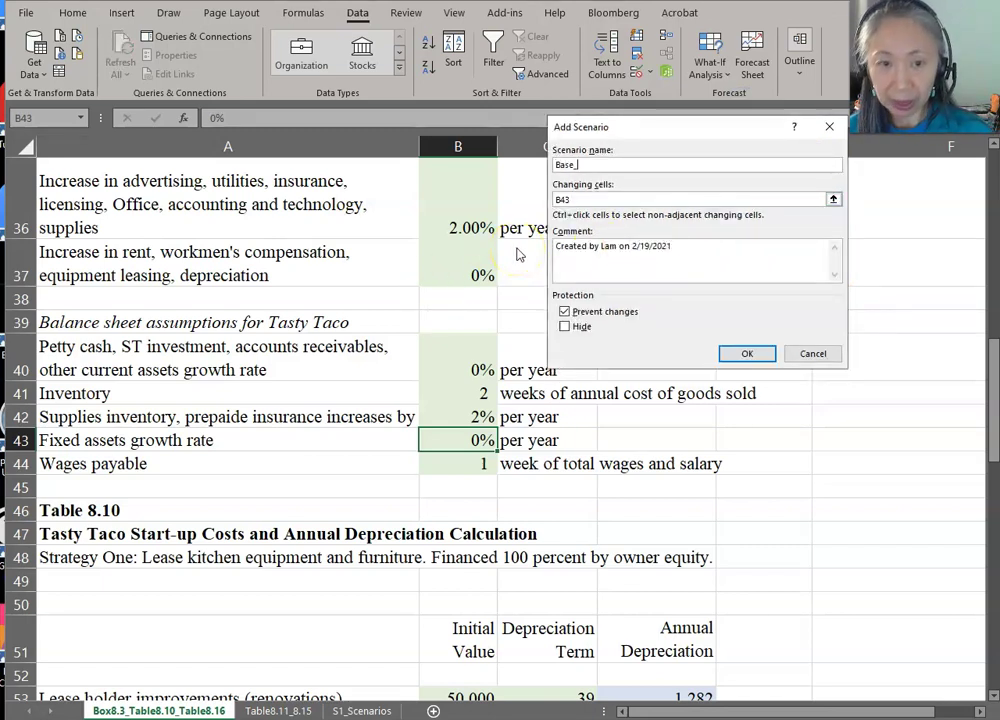
type("Case")
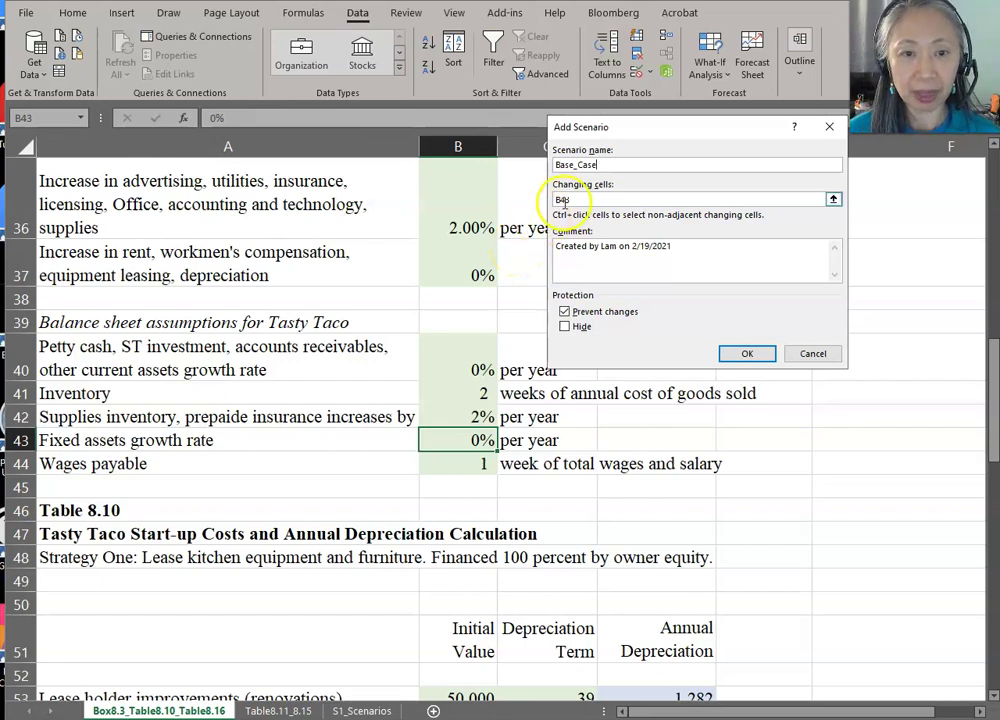
Replace the Base_Case scenario's changing cells with the case label B6, sales assumptions B8:B11 and employee hours B14
left_click(631, 197)
left_click_drag(631, 197, 546, 199)
key("BackSpace")
scroll(450, 270, "up", 10)
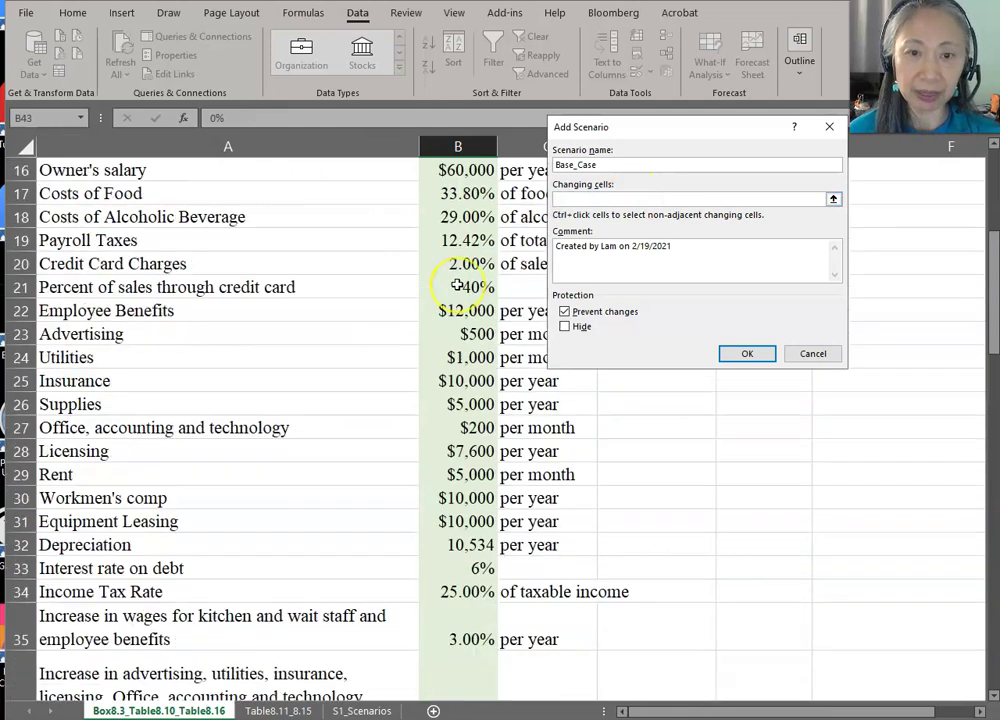
scroll(456, 285, "up", 2)
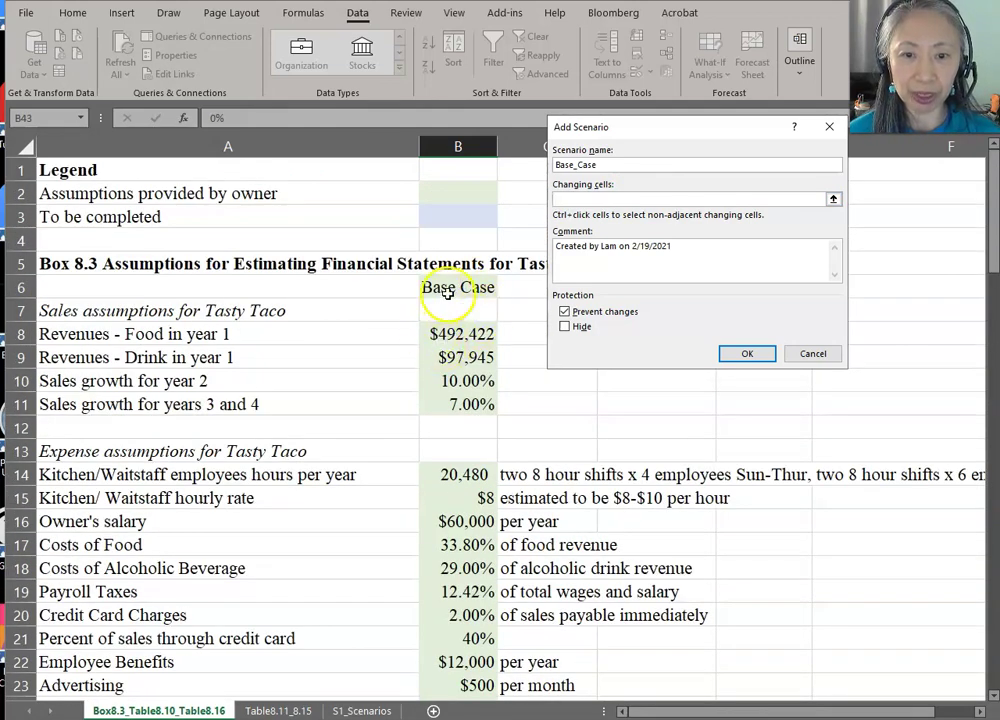
left_click(446, 287)
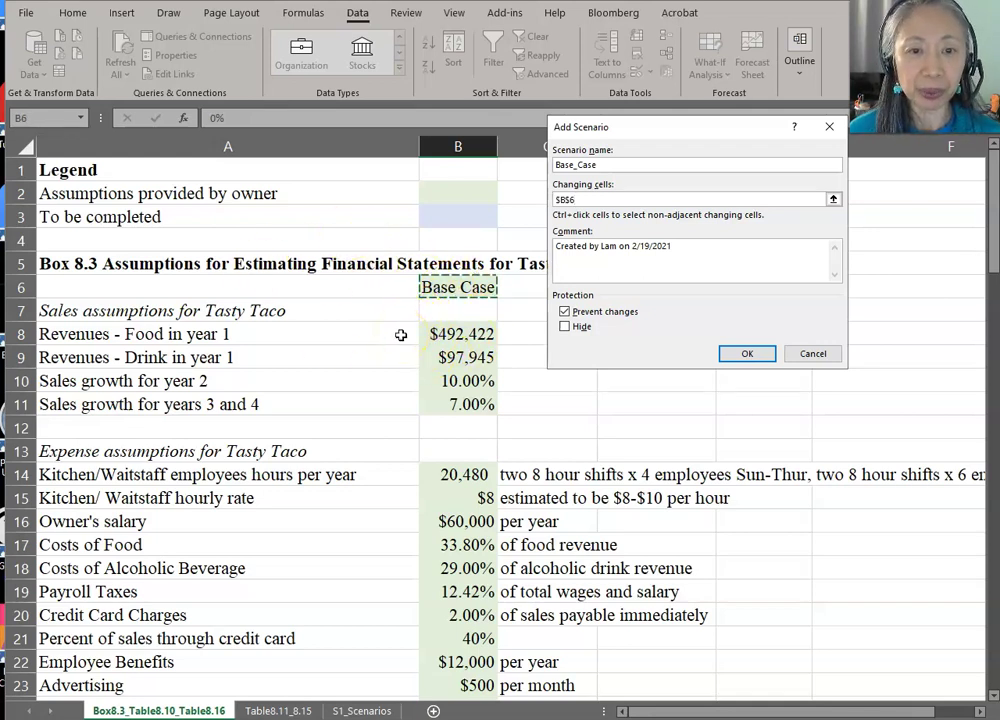
left_click_drag(453, 335, 457, 404)
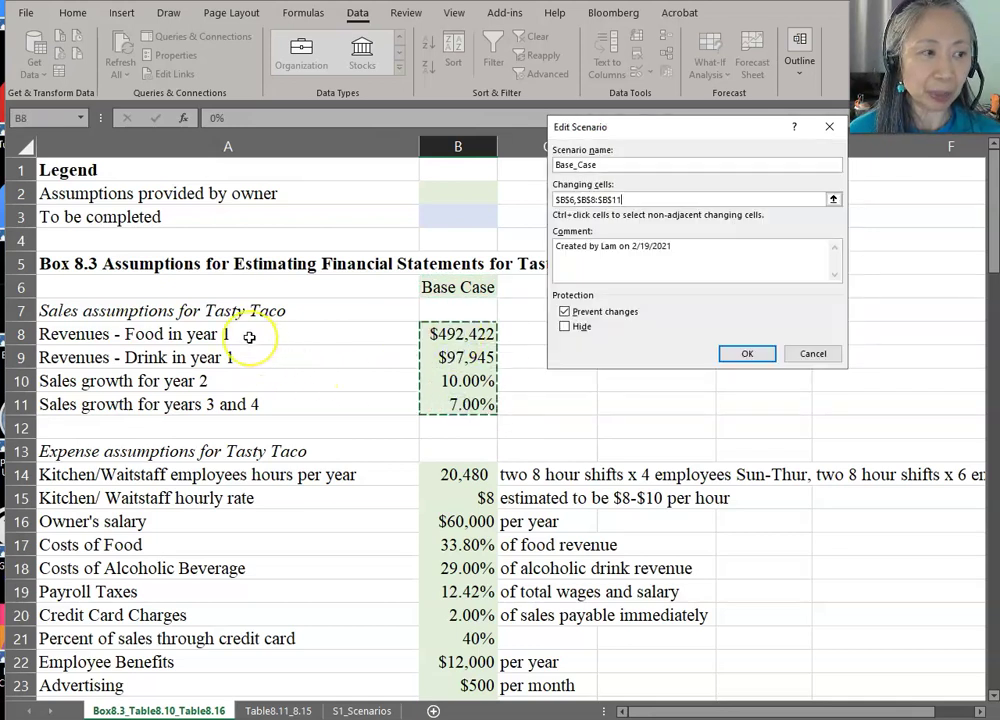
type(",")
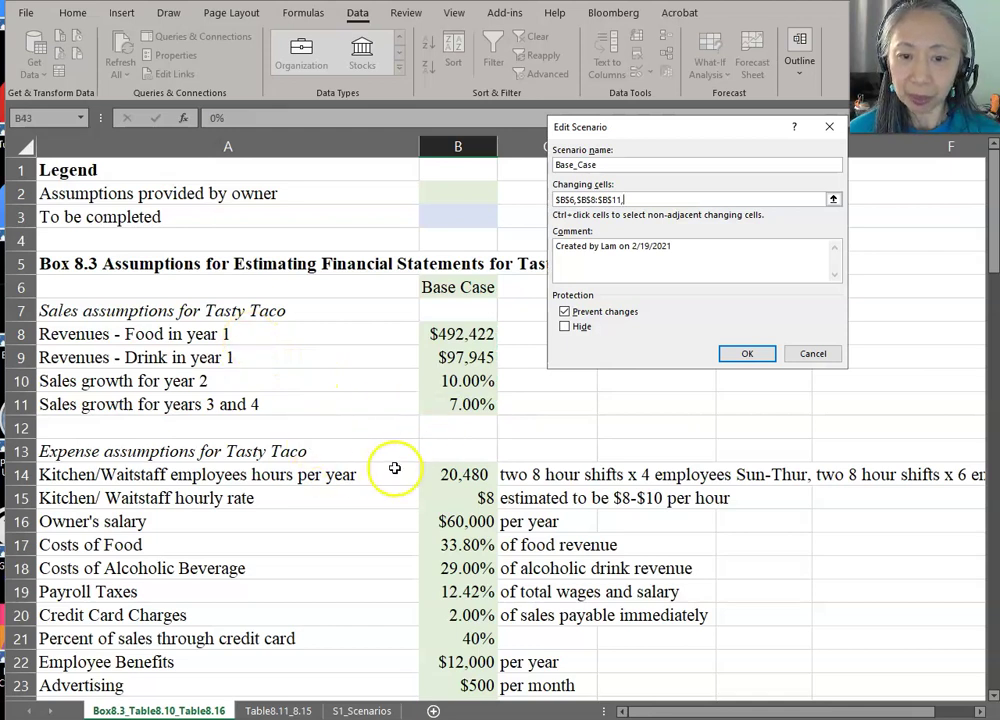
left_click(455, 474)
type(",")
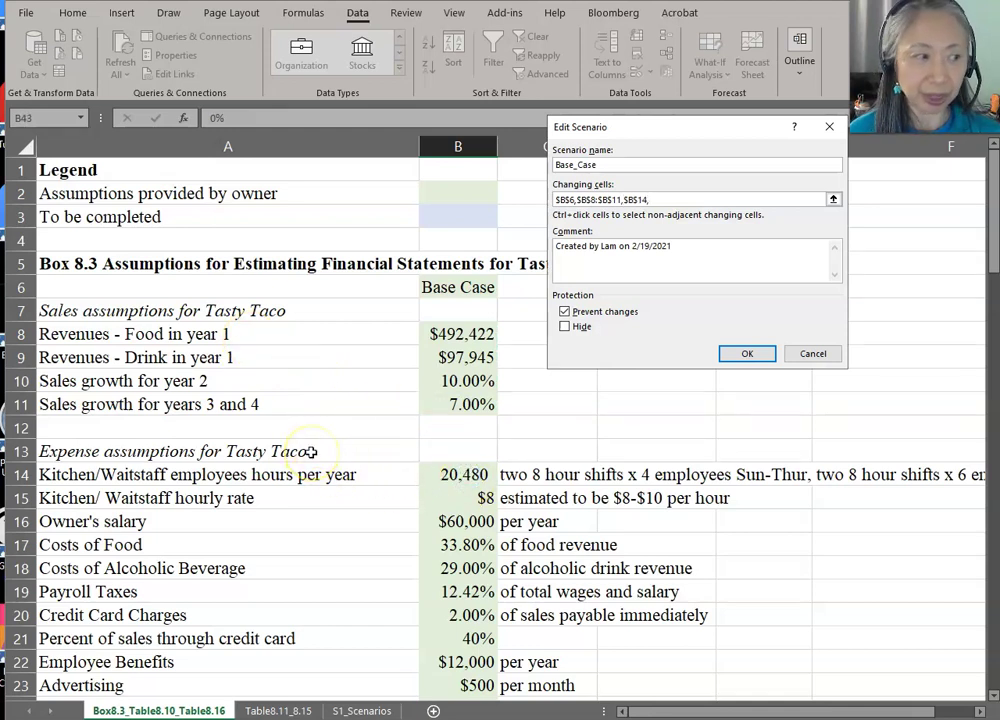
Add expense cells B22:B27 and growth rates B35:B36 to the Base_Case changing cells and proceed to the scenario values
scroll(311, 452, "down", 2)
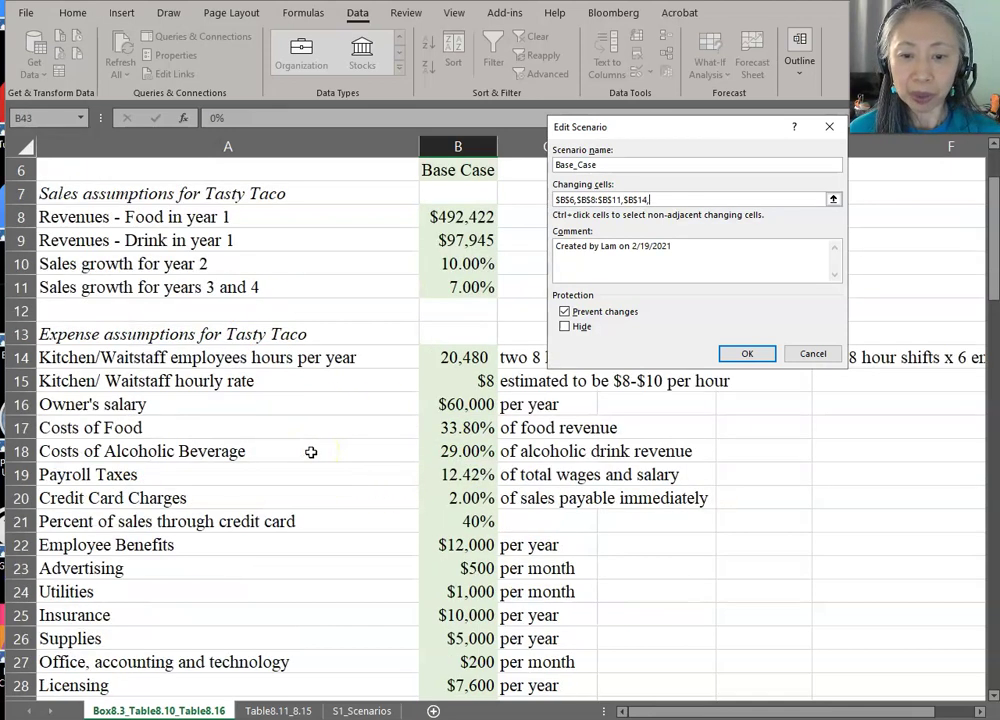
left_click(455, 545)
left_click_drag(455, 545, 471, 663)
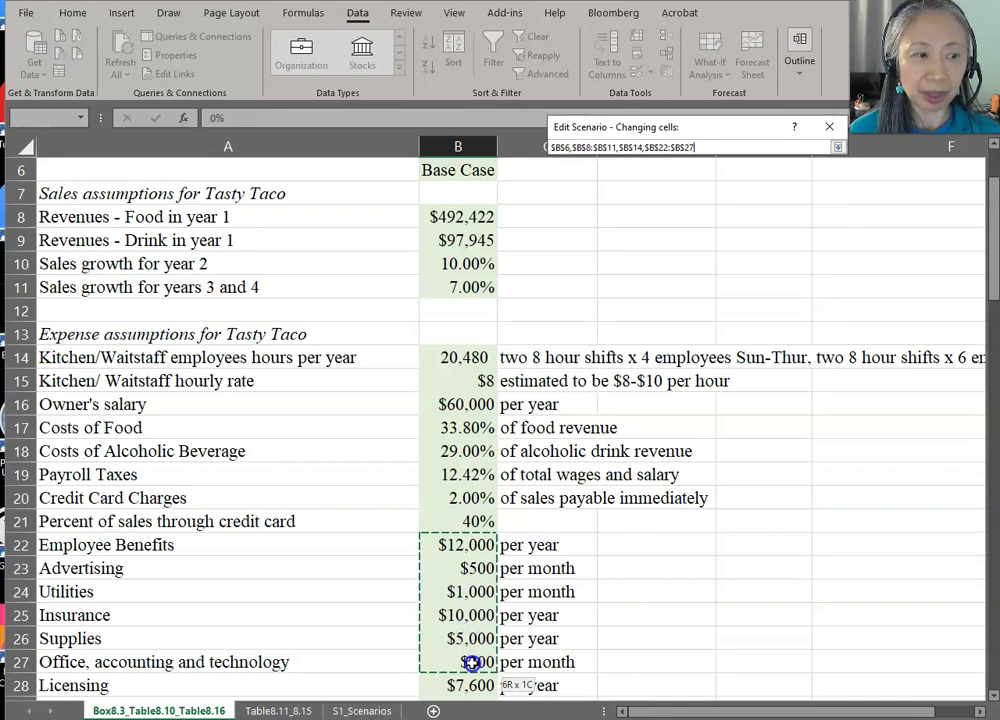
type(",")
scroll(628, 611, "down", 3)
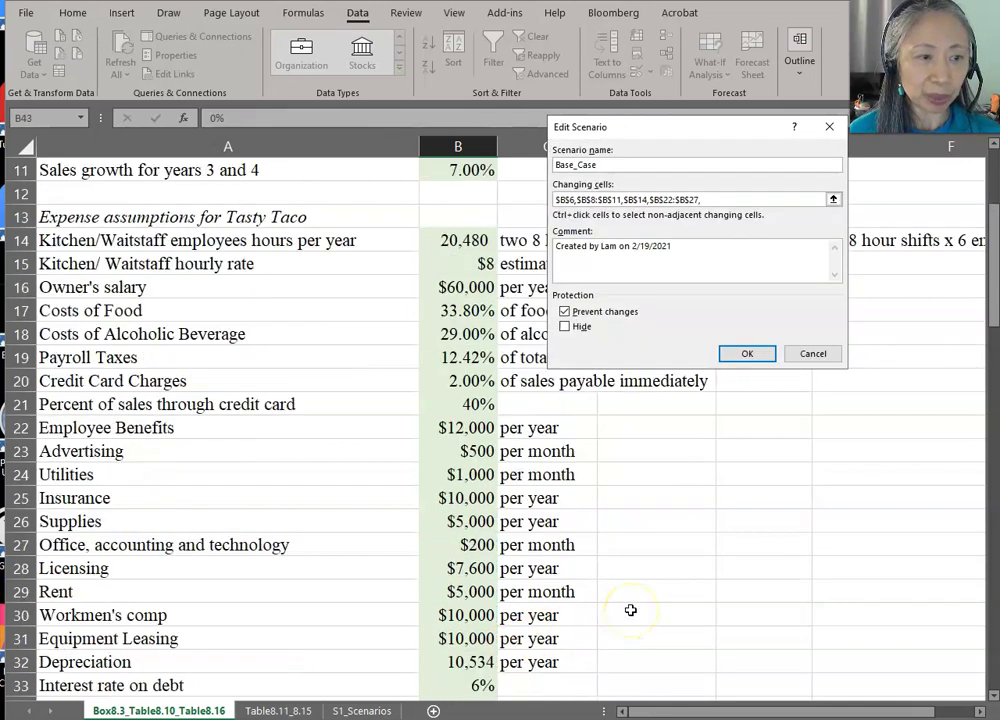
scroll(630, 609, "down", 2)
left_click(472, 521)
left_click(464, 516)
left_click_drag(464, 516, 455, 549)
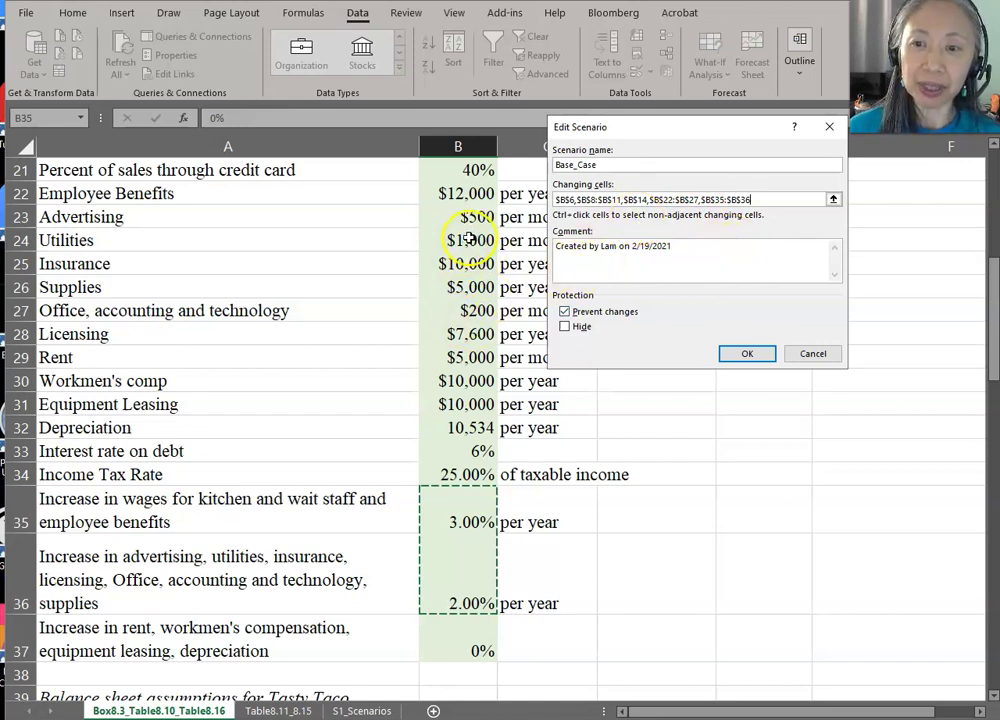
left_click(760, 358)
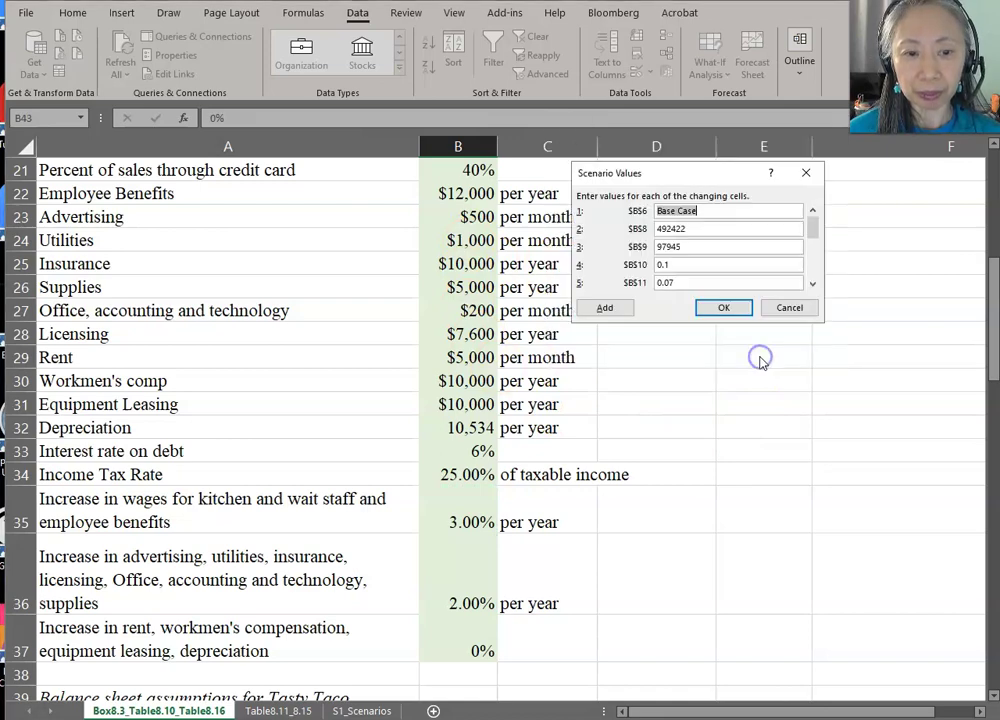
Accept the Base_Case scenario values and leave the Scenario Manager
left_click(722, 310)
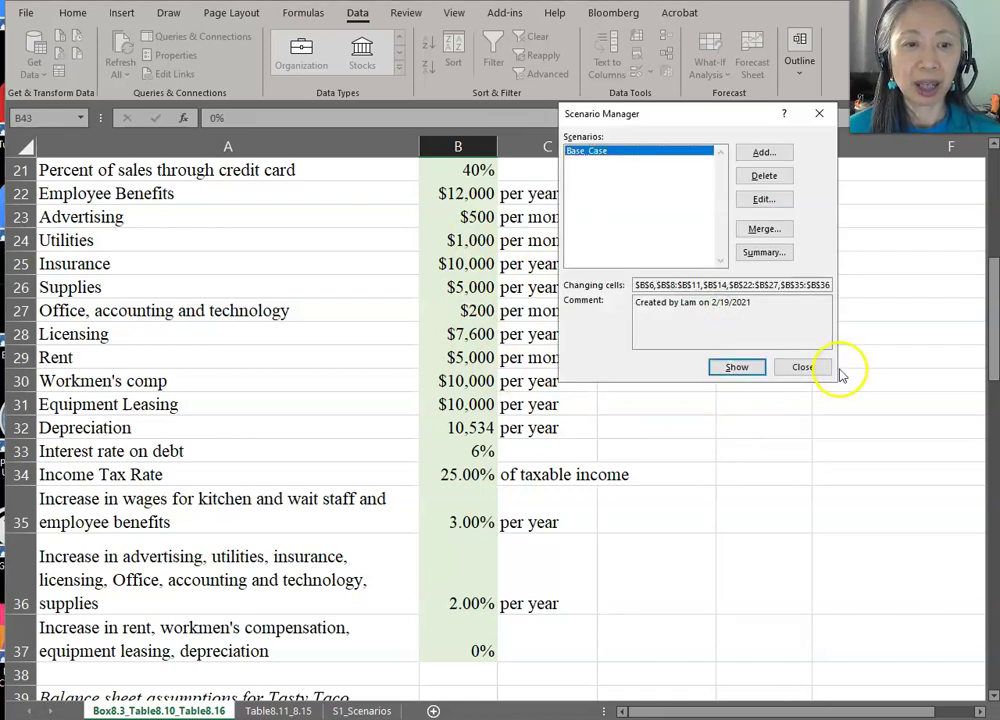
left_click(805, 367)
scroll(730, 426, "up", 7)
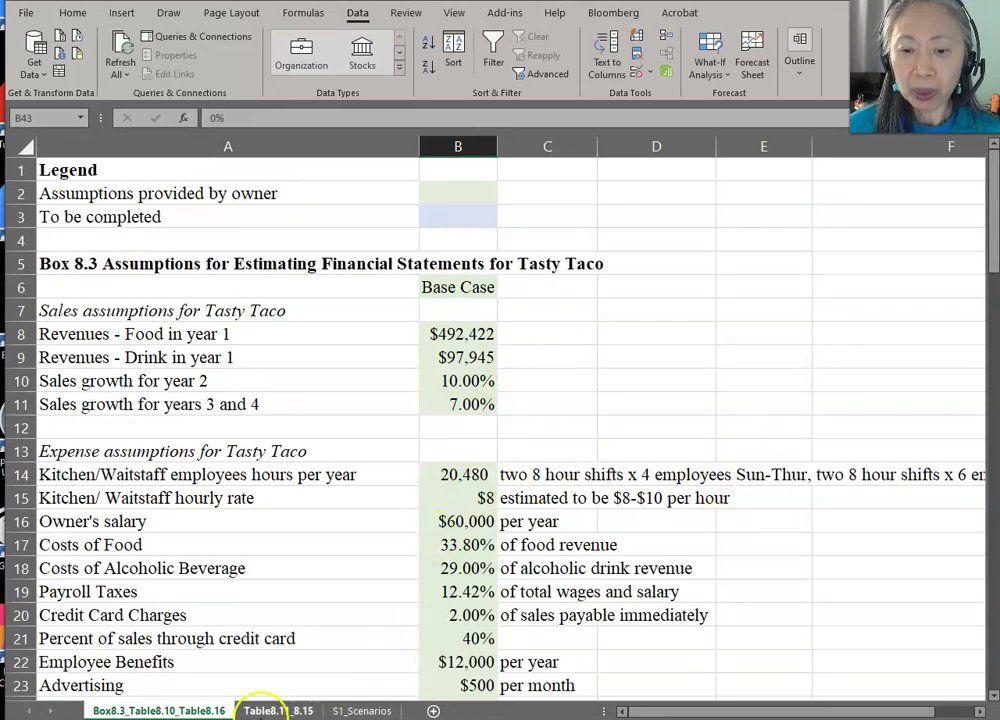
Set the interest rate on debt to 6% for both the best and worst cases on the S1_Scenarios sheet
left_click(355, 710)
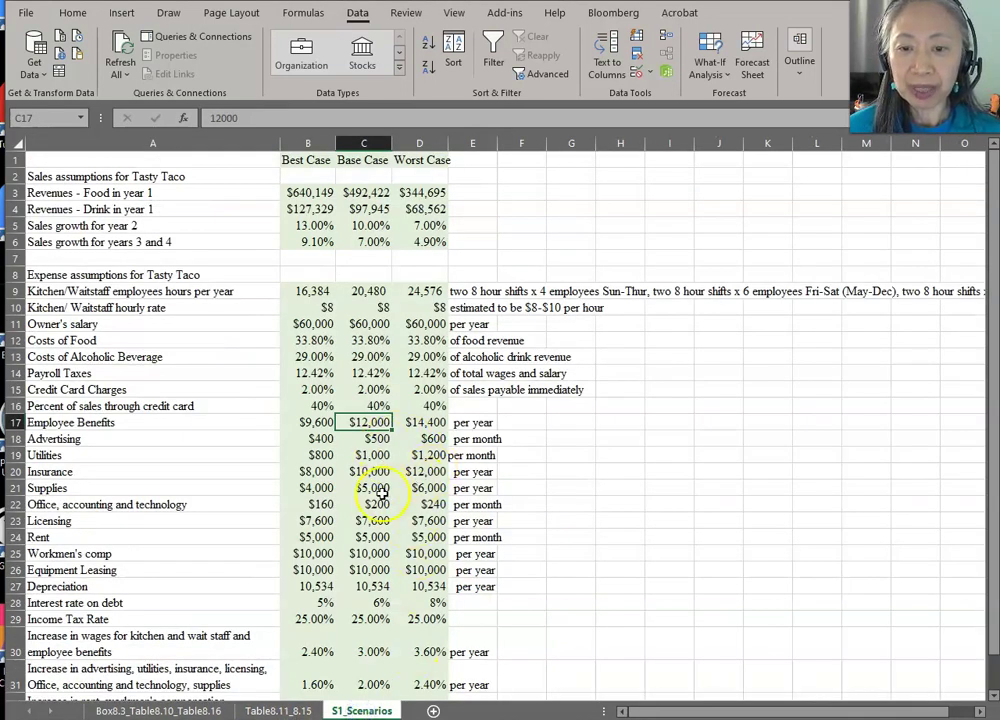
left_click(312, 520)
key("Right")
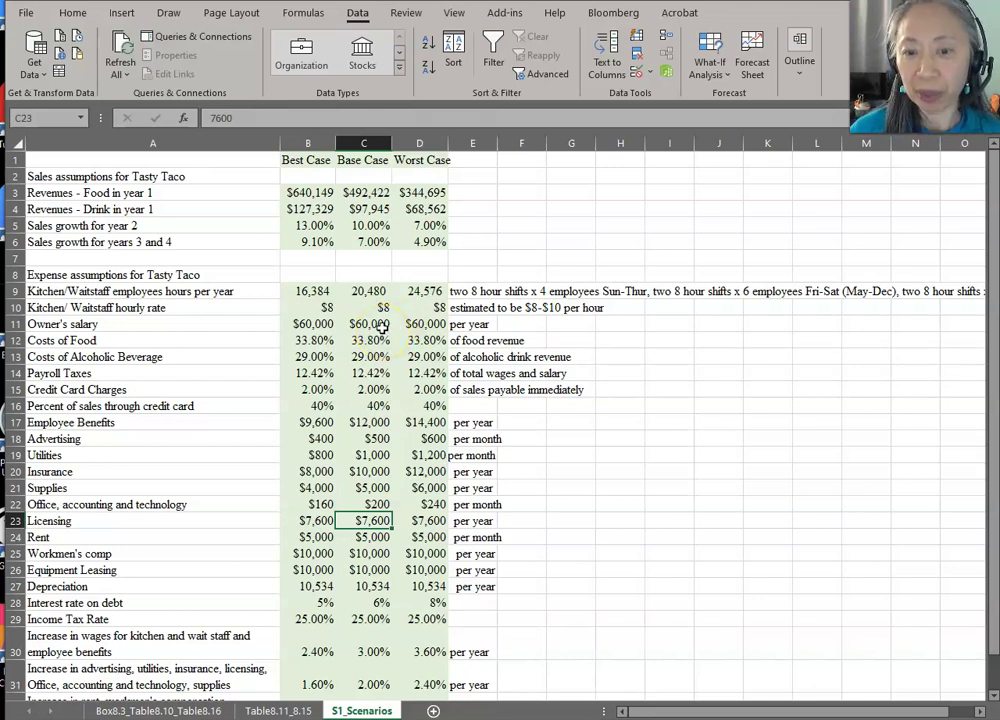
key("ctrl+z")
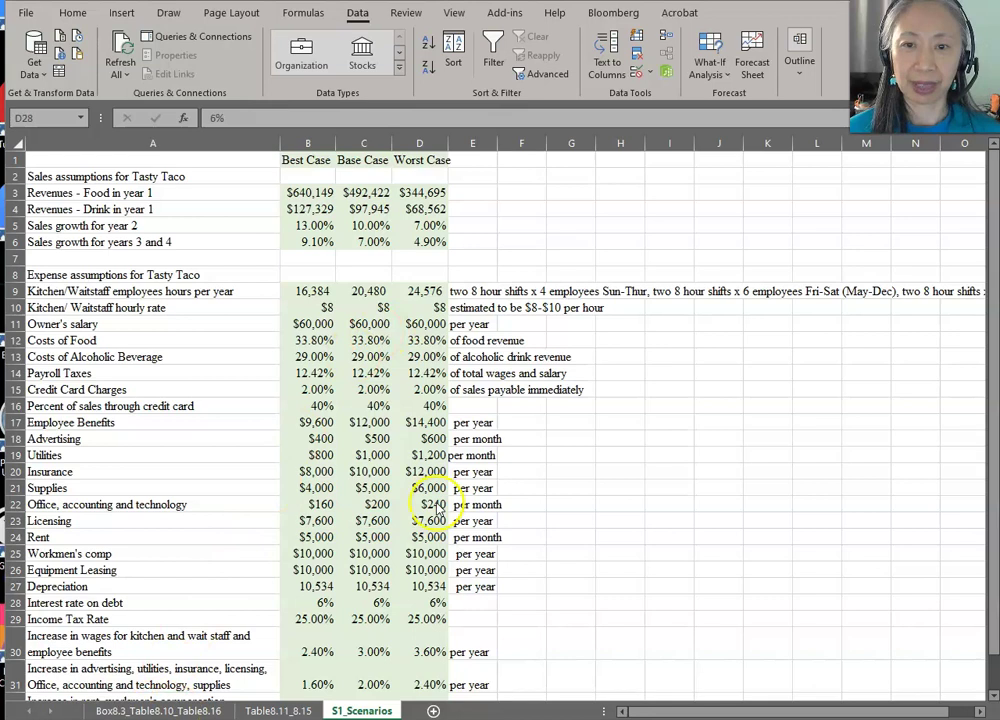
Copy the Best Case column B1:B32 from S1_Scenarios and paste it over the Box 8.3 assumptions starting at B6
left_click(312, 160)
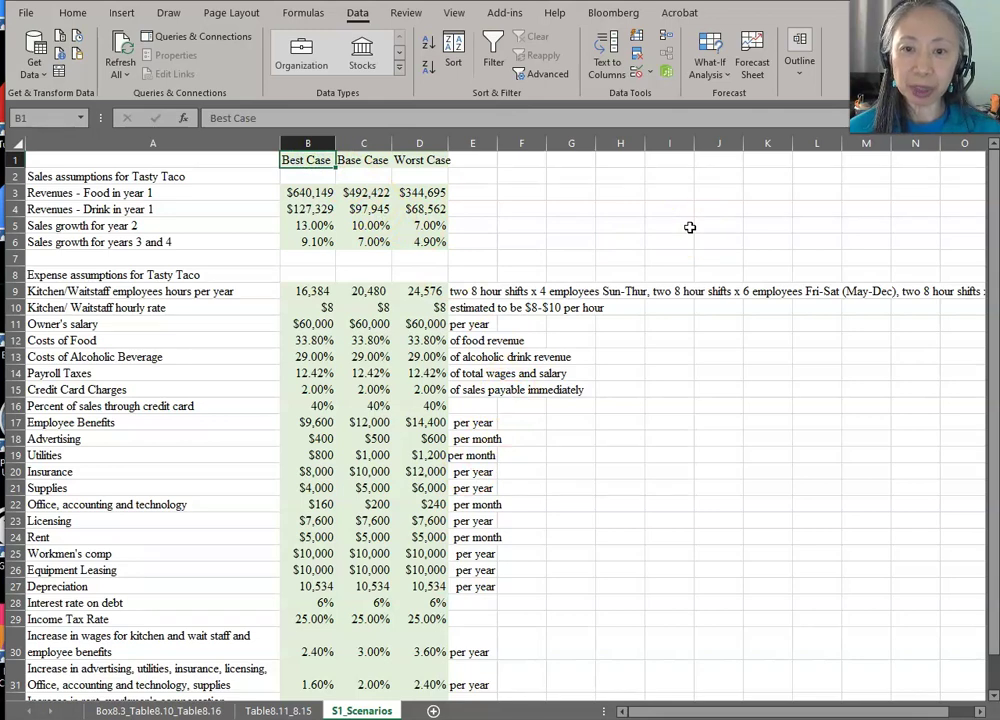
key("ctrl+z")
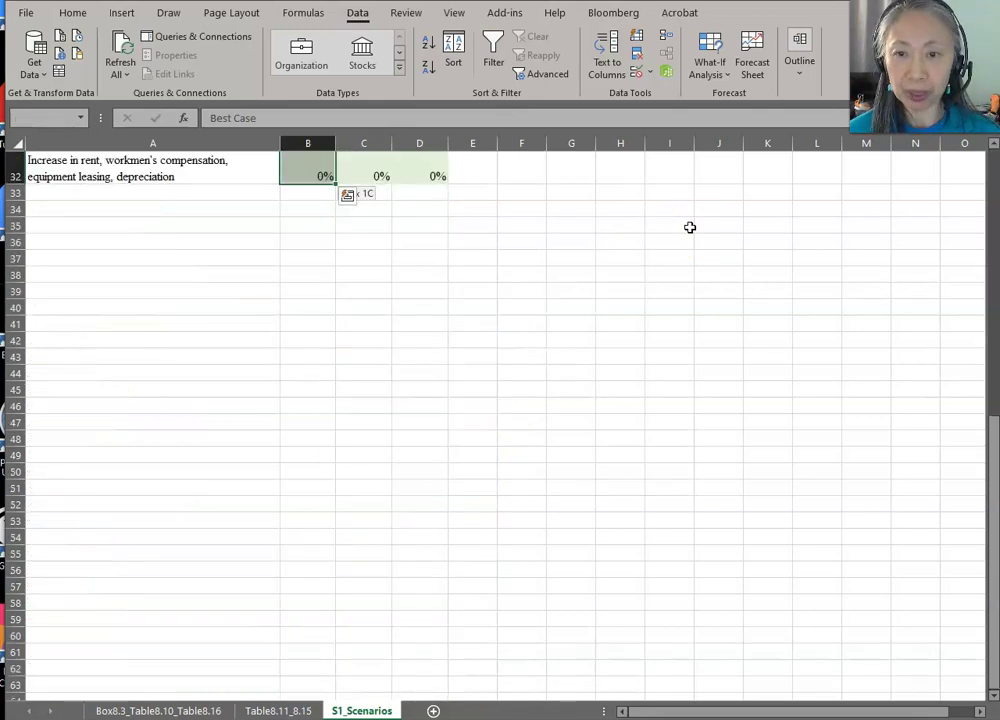
scroll(511, 346, "up", 10)
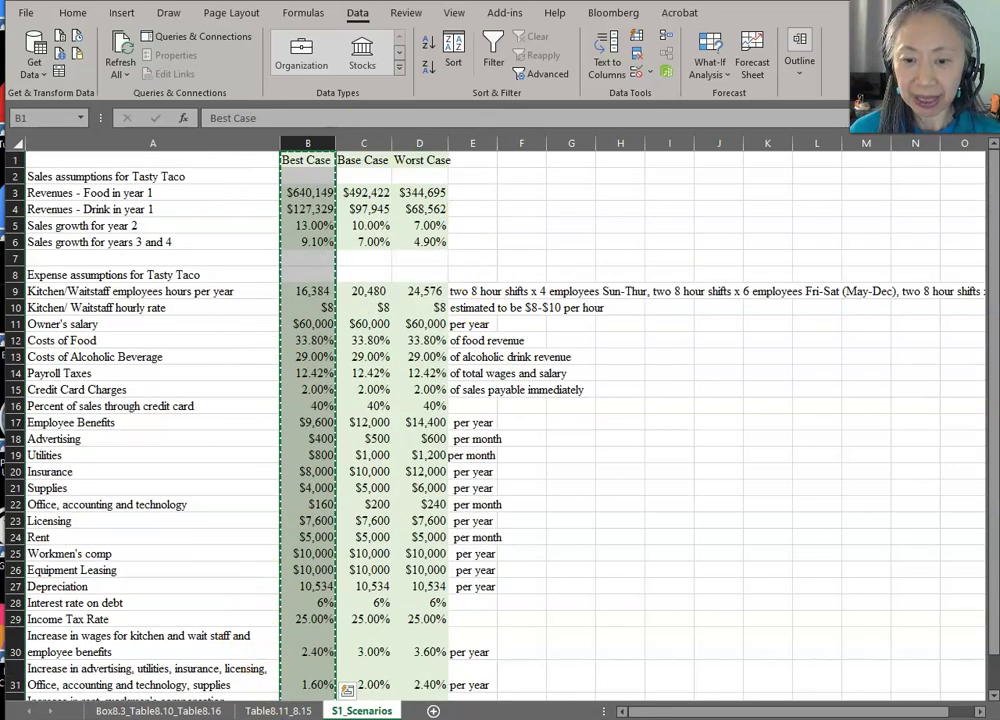
left_click(192, 712)
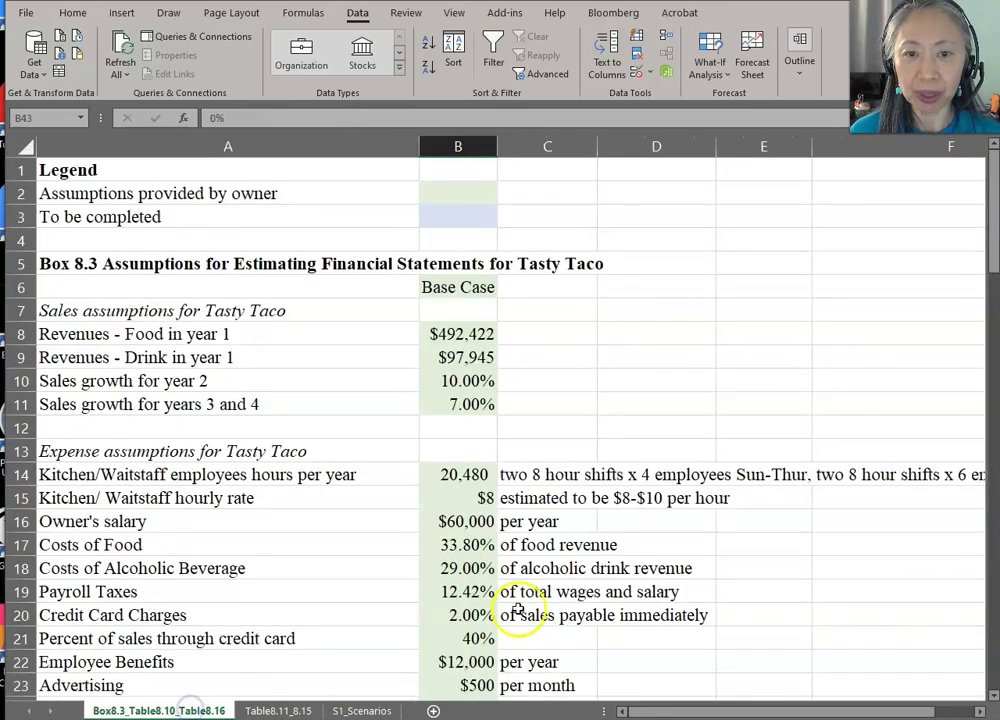
left_click(484, 287)
key("ctrl+v")
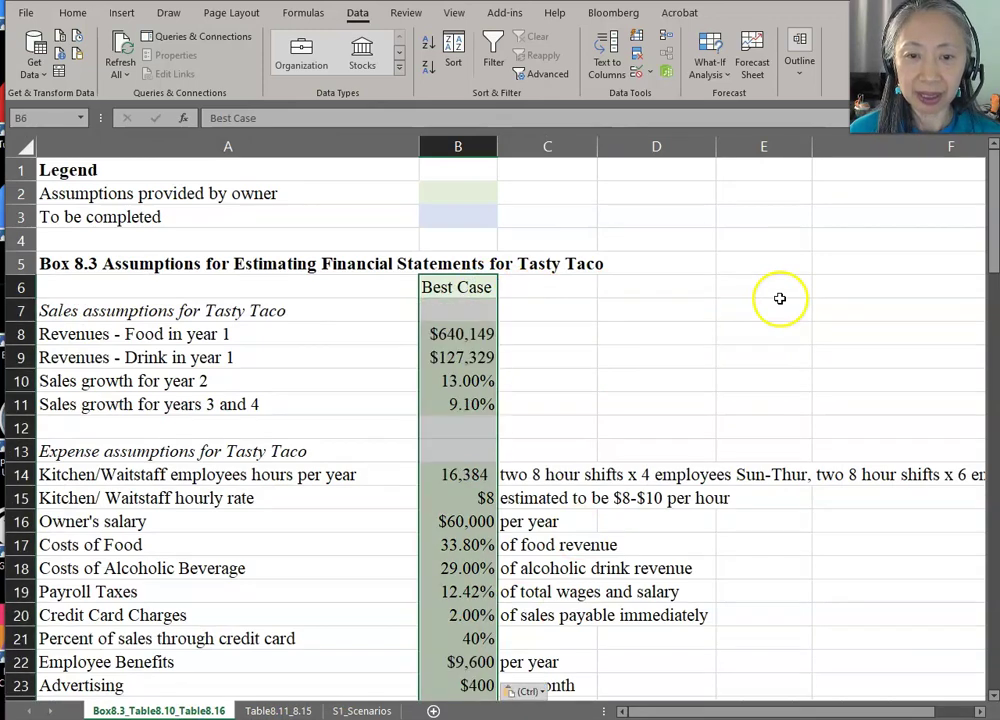
scroll(777, 298, "down", 5)
scroll(777, 298, "down", 3)
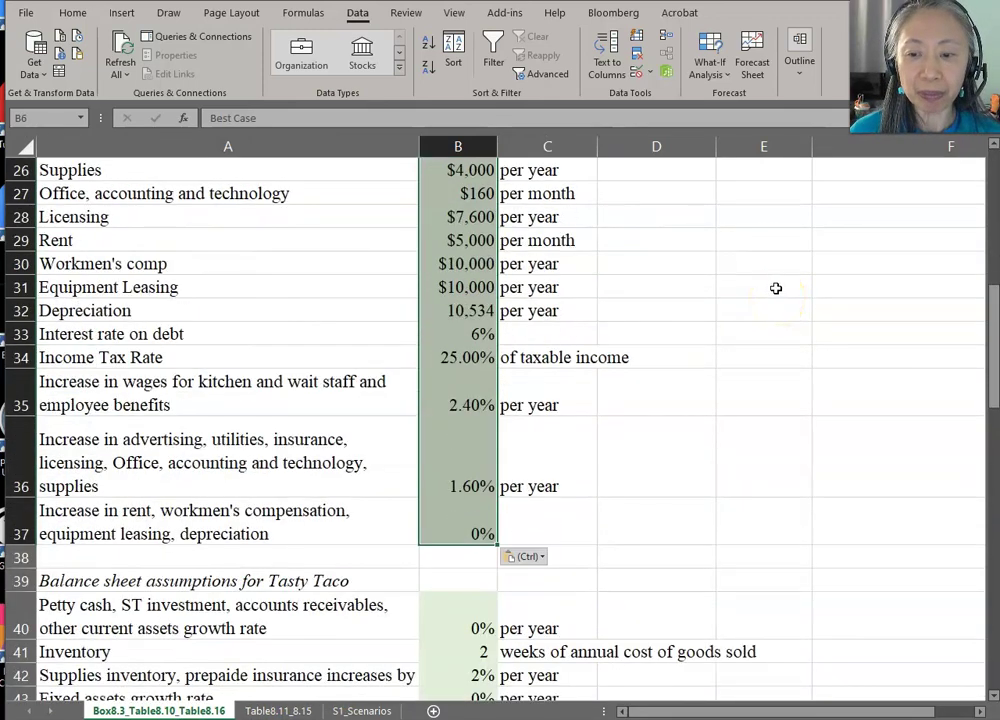
scroll(776, 288, "down", 2)
scroll(776, 288, "up", 10)
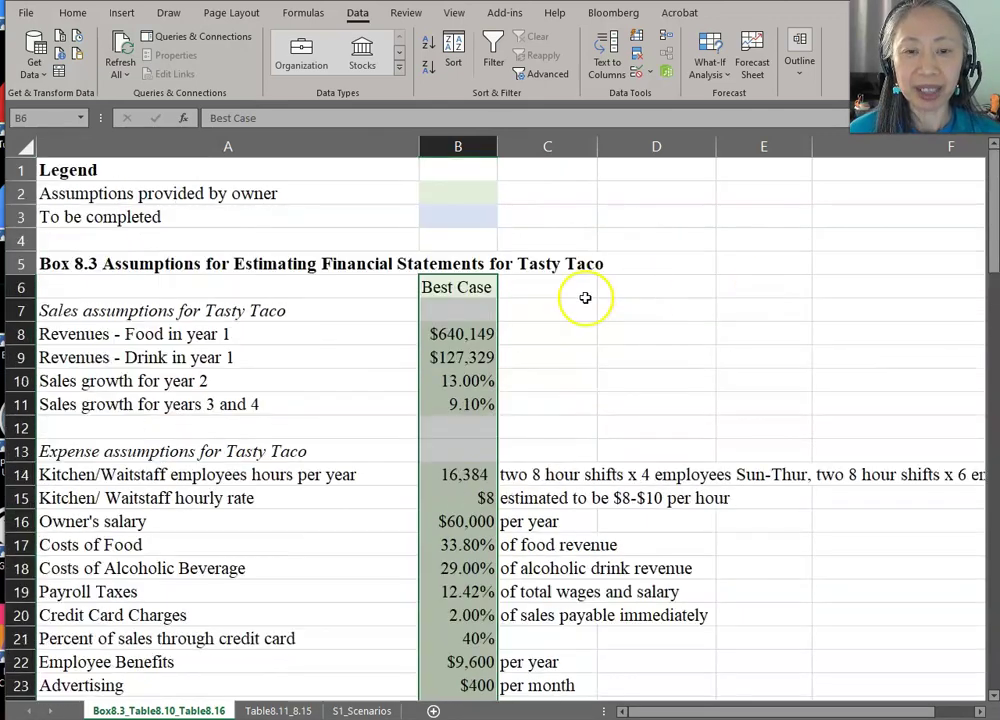
Add a scenario named Best_Case in the Scenario Manager, keeping the same changing cells and the current sheet values
left_click(452, 311)
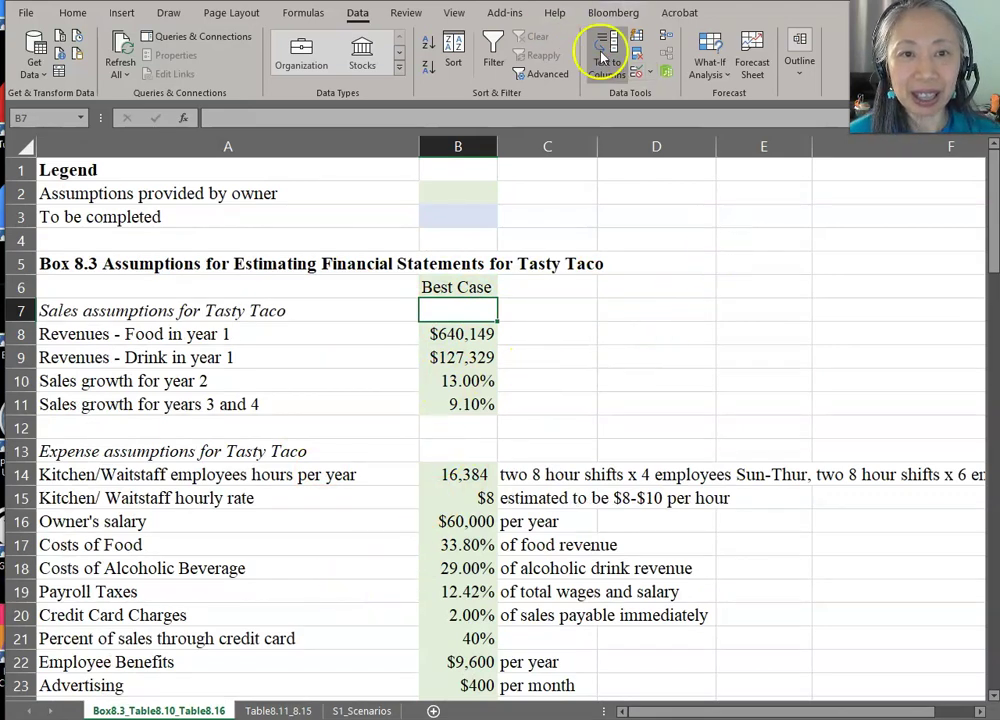
left_click(710, 60)
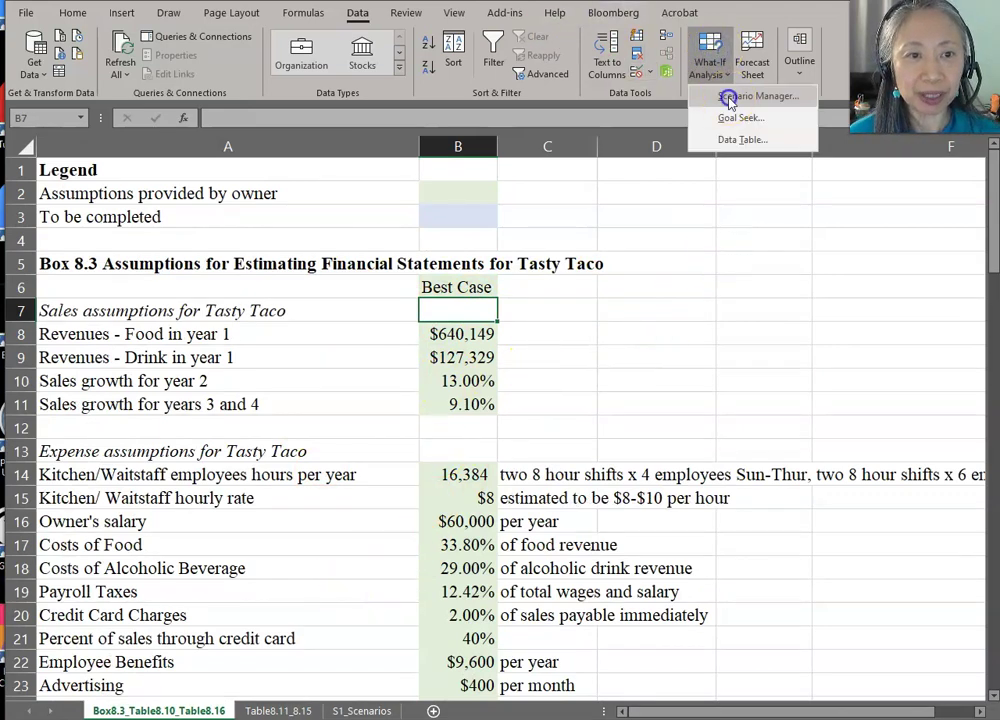
left_click(729, 99)
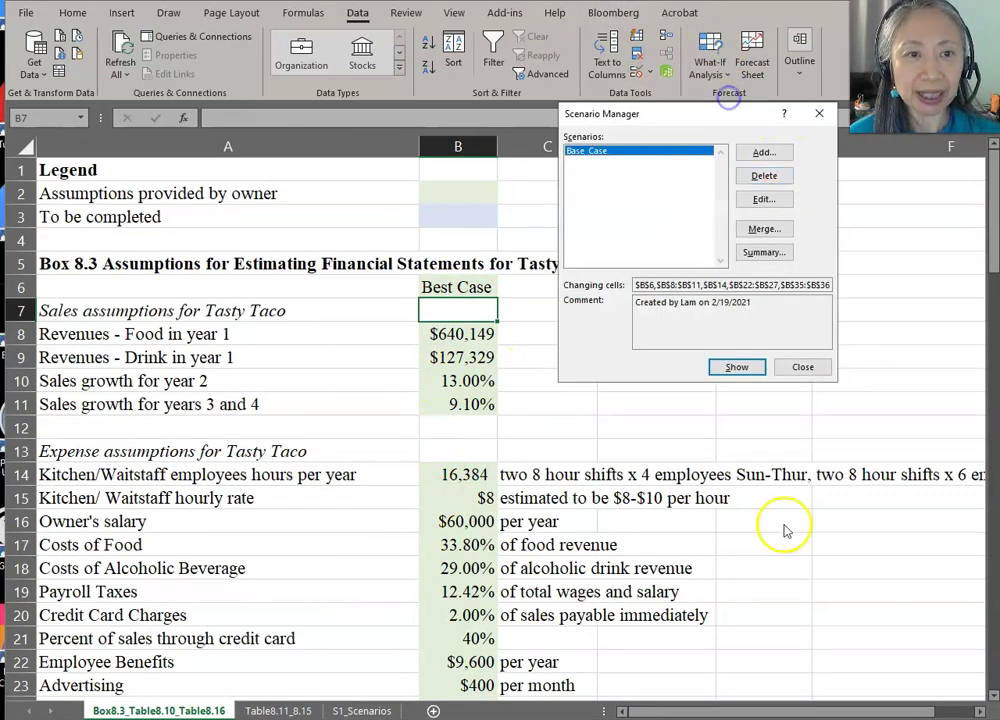
left_click(762, 153)
type("Best_Case")
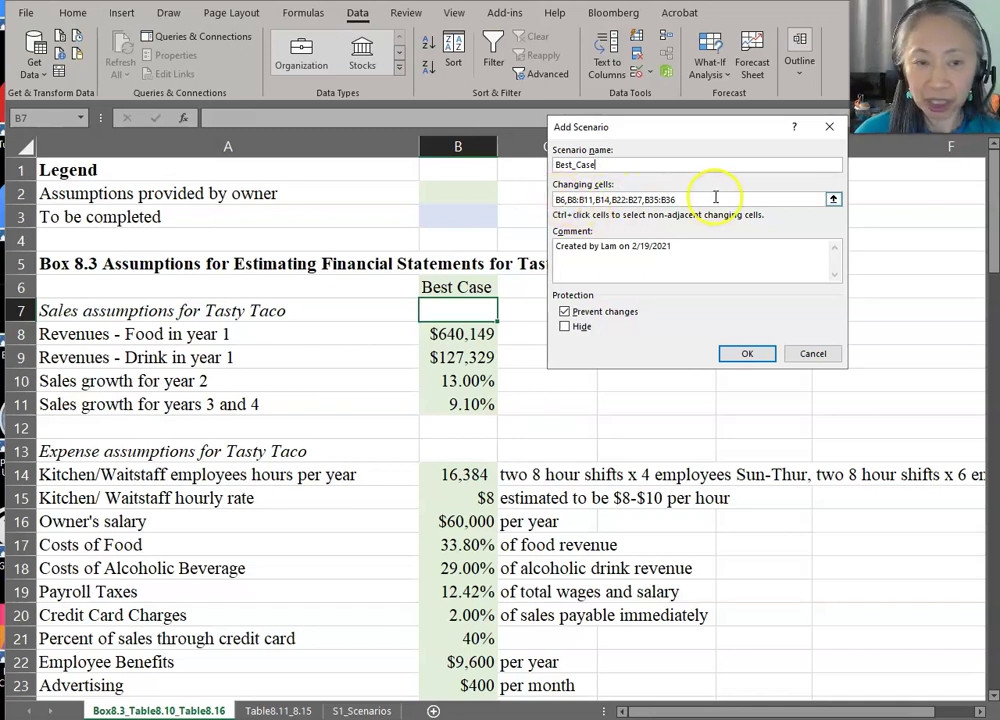
left_click(745, 353)
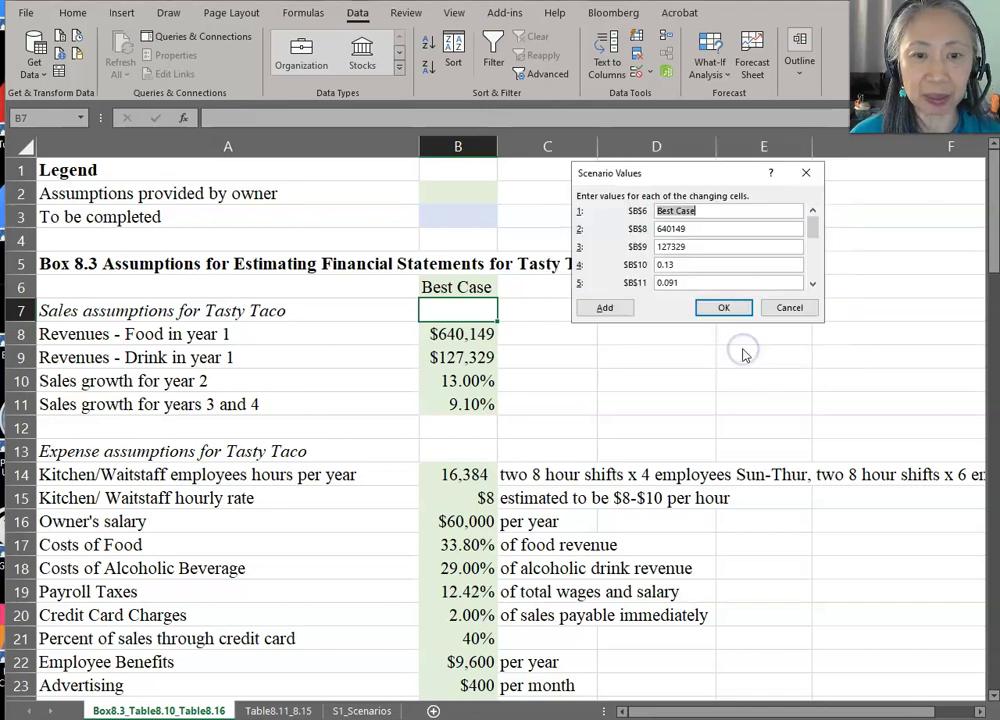
left_click(734, 316)
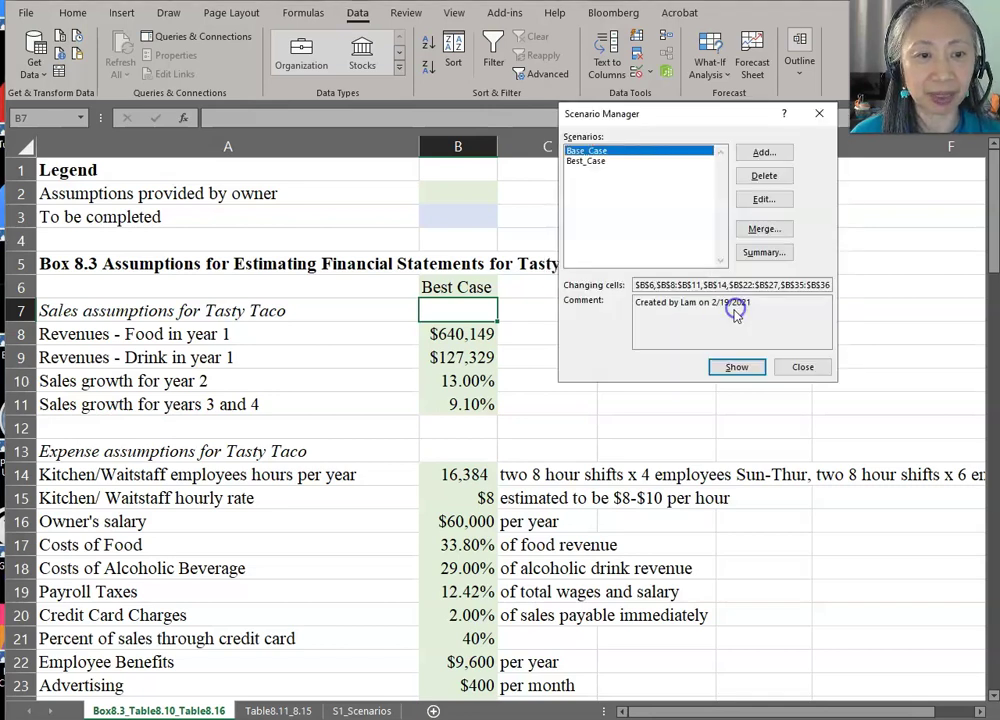
left_click(806, 369)
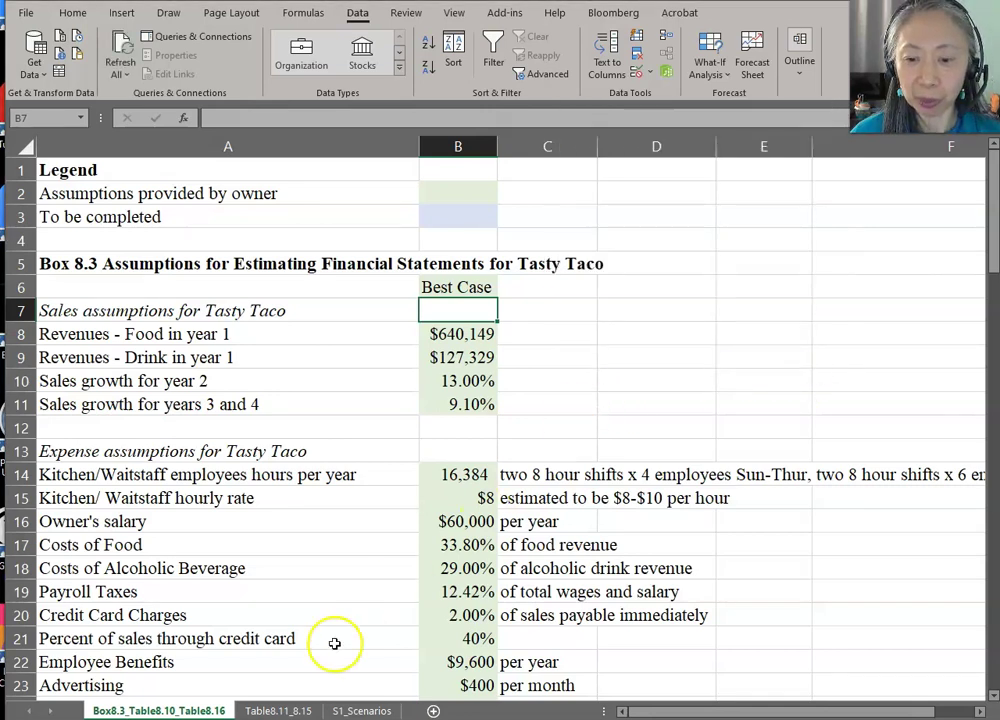
Copy the Worst Case column D1:D32 from S1_Scenarios and paste it over the Box 8.3 assumptions starting at B6
left_click(388, 711)
left_click(416, 162)
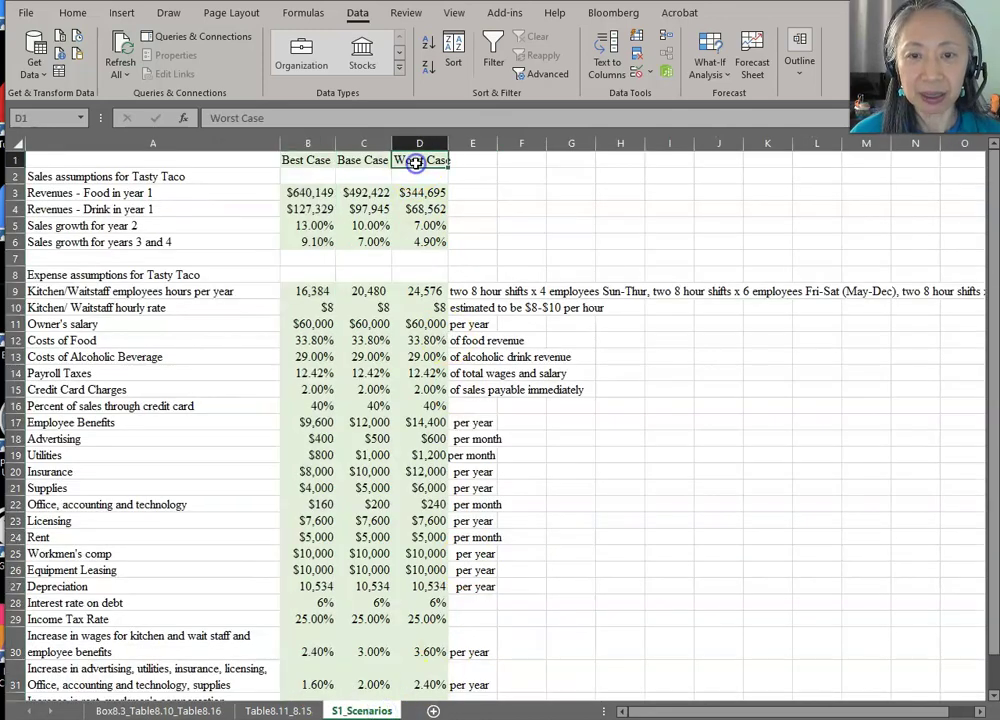
key("ctrl+shift+Down")
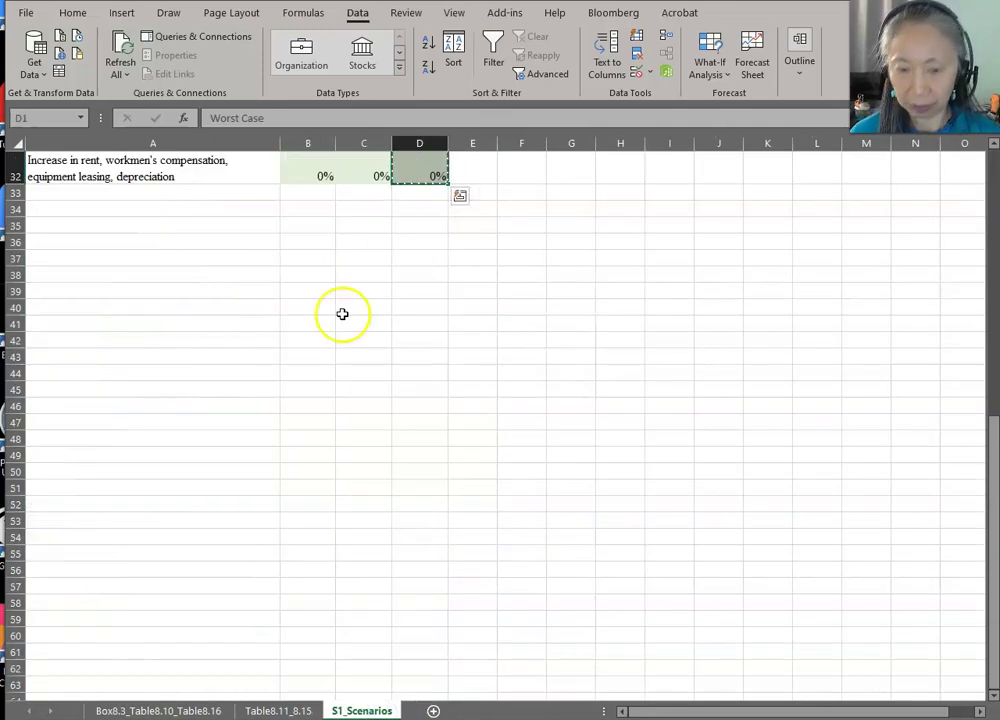
left_click(180, 710)
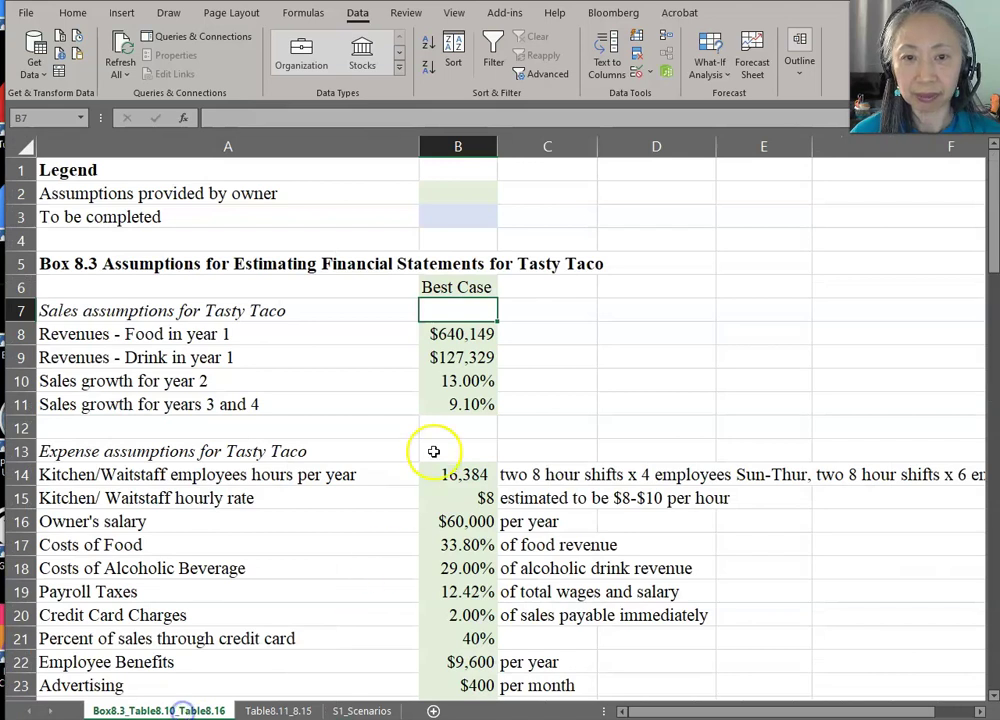
left_click(470, 286)
key("ctrl+v")
Add a scenario named Worst_Case in the Scenario Manager with the same changing cells and the pasted worst case values
left_click(713, 45)
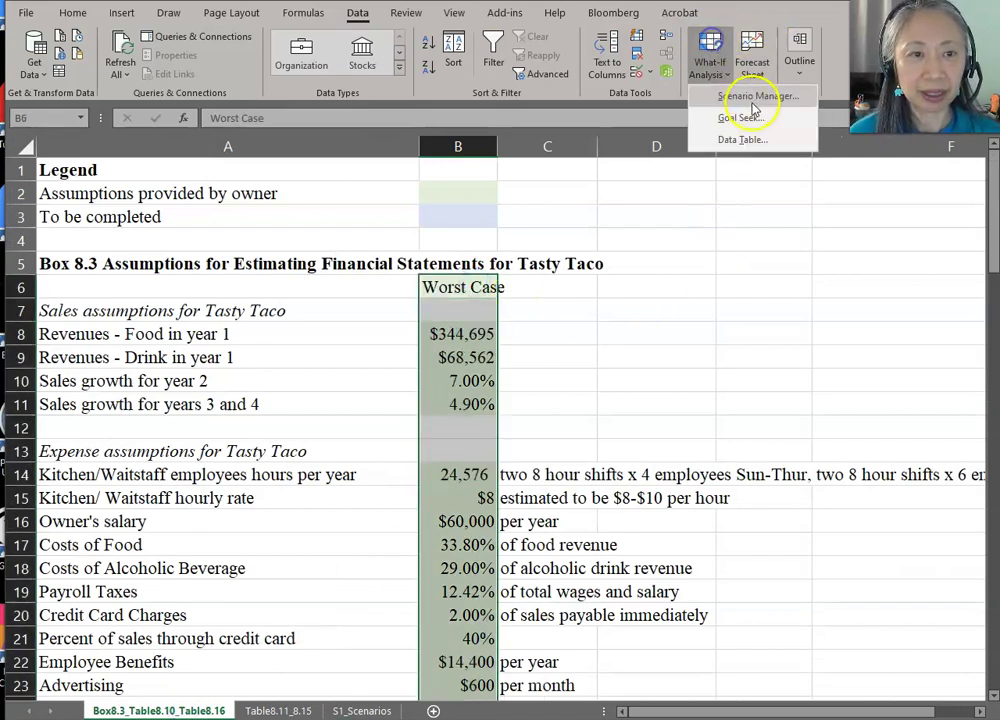
left_click(770, 95)
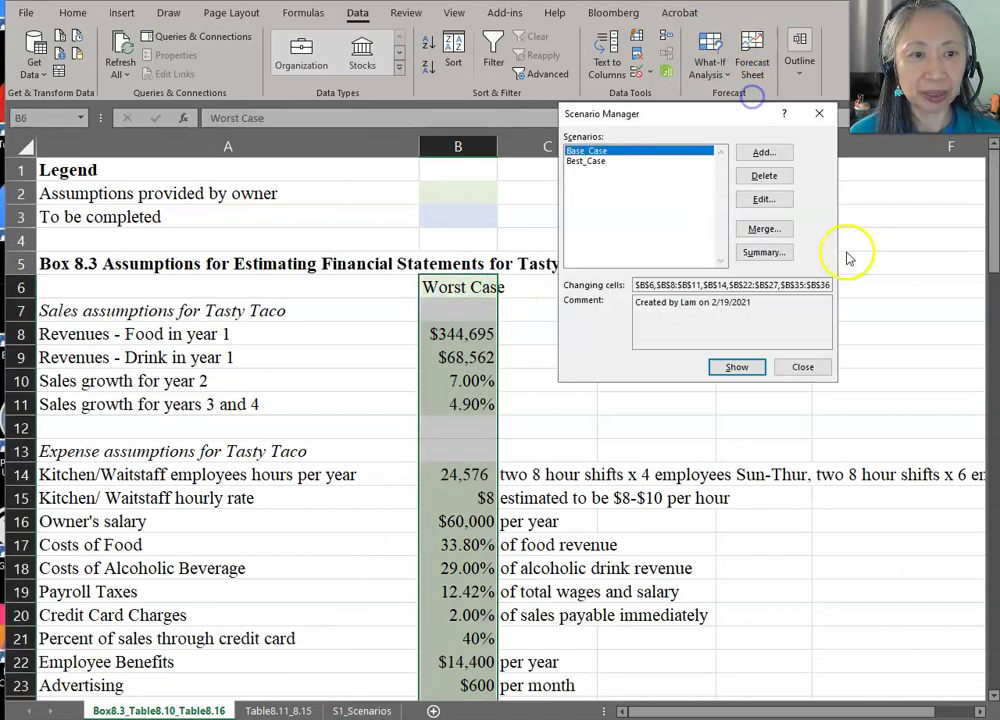
left_click(765, 152)
type("Worst_")
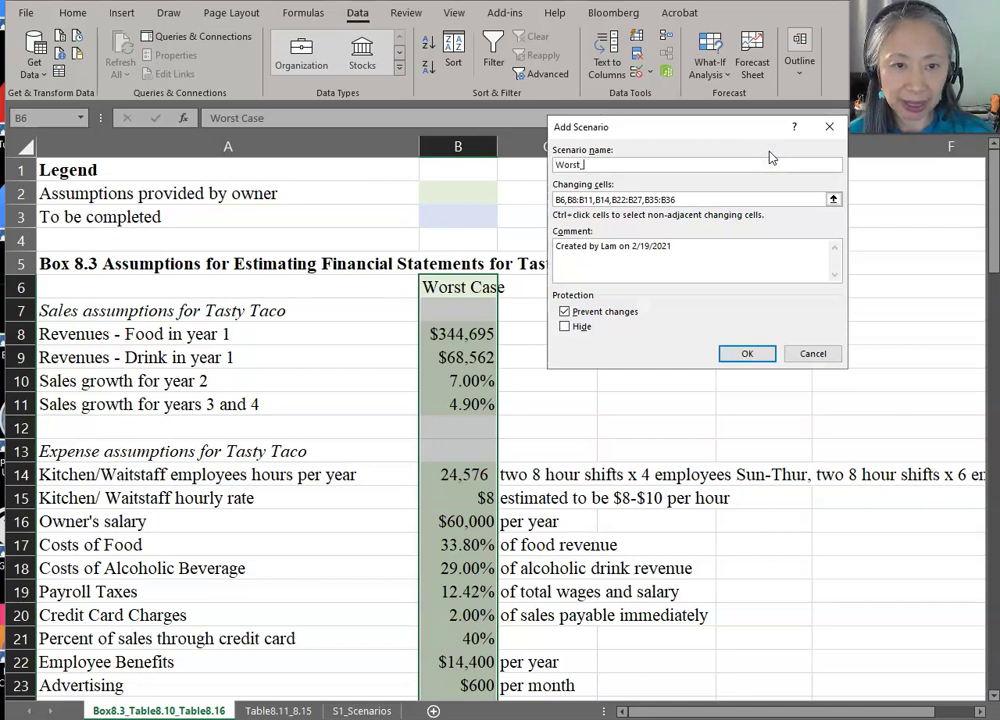
type("Case")
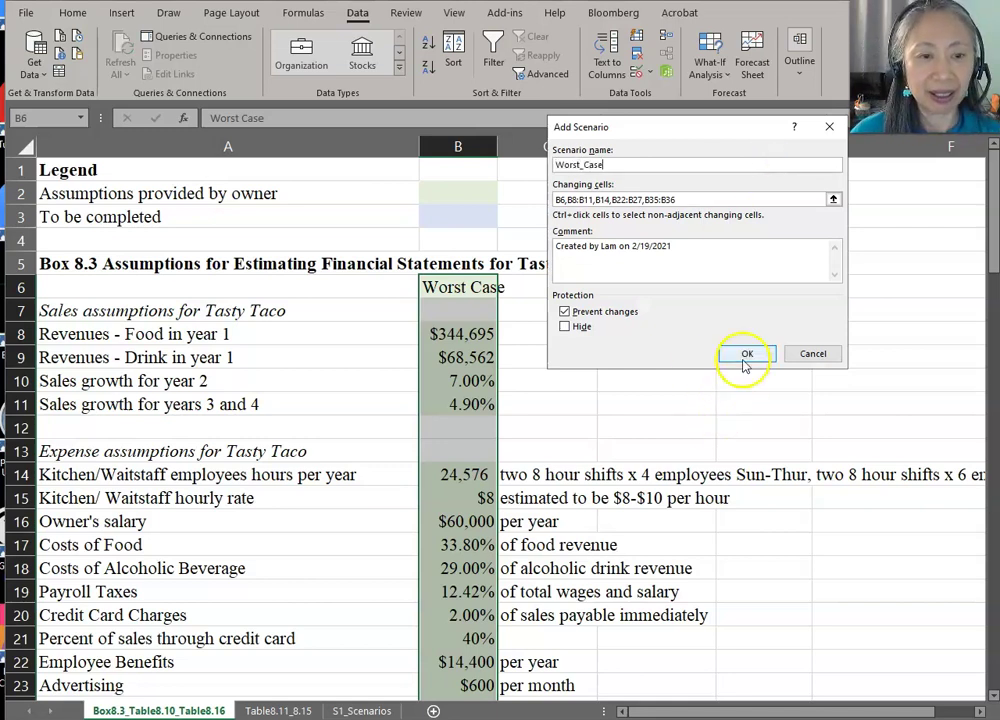
left_click(746, 353)
left_click(728, 307)
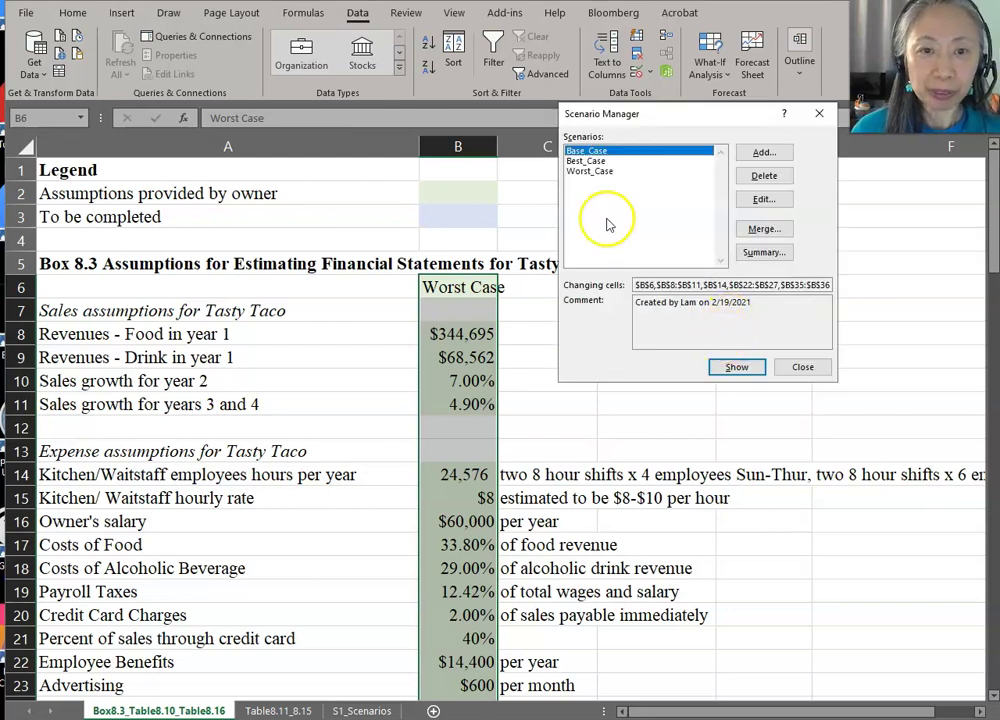
Test the scenarios by showing Best_Case, switch the assumptions back to Base_Case, and leave the Scenario Manager
left_click(618, 160)
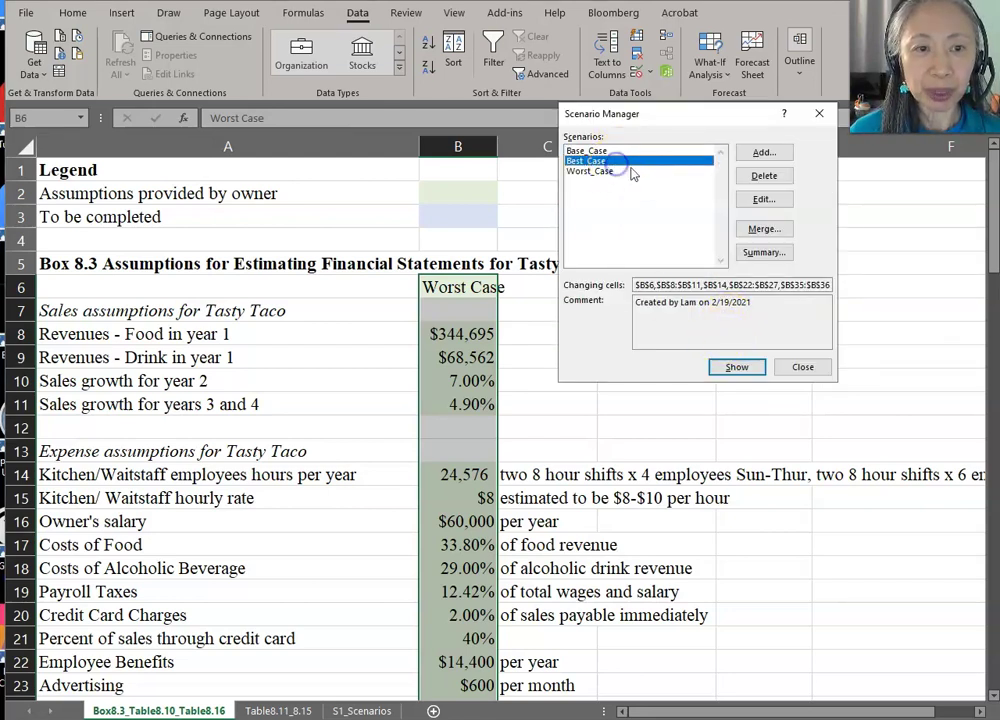
left_click(737, 368)
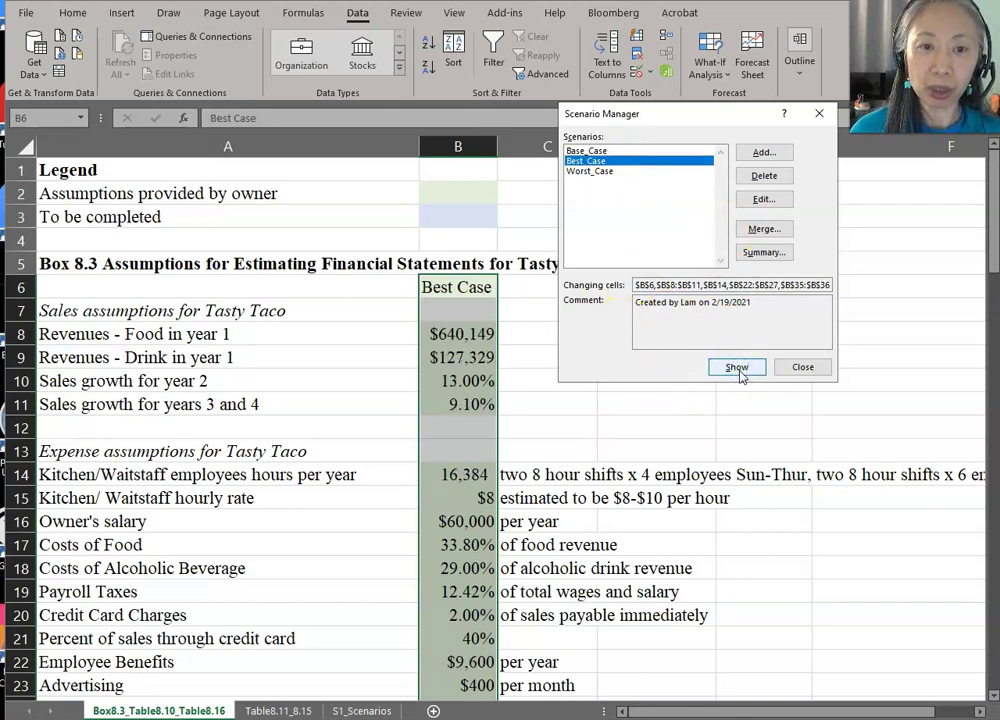
left_click(625, 150)
left_click(750, 367)
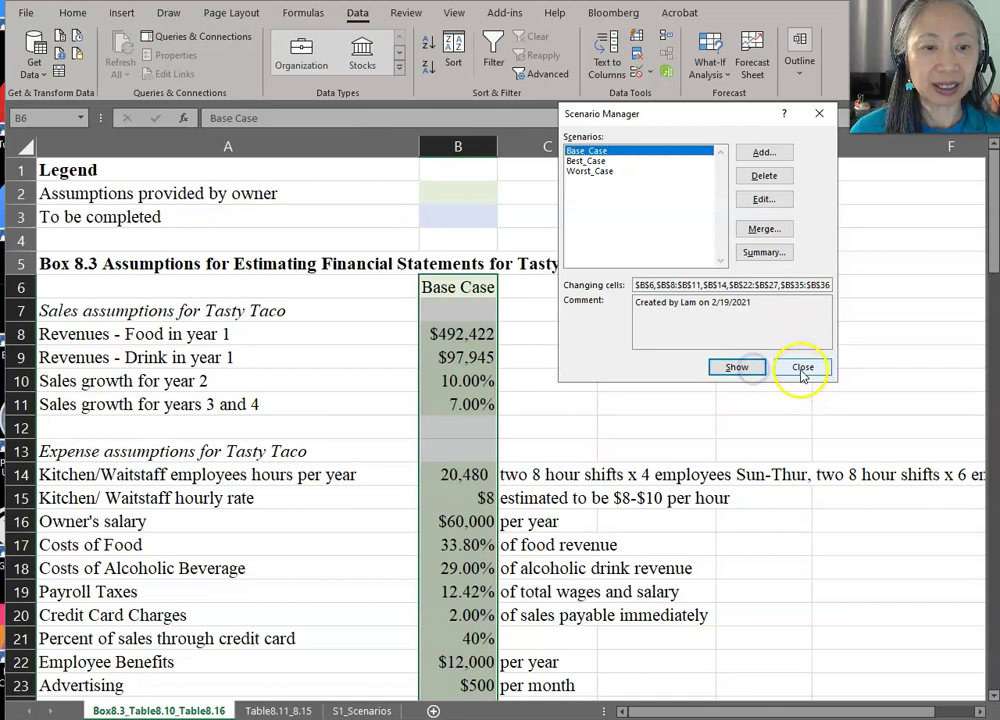
left_click(800, 370)
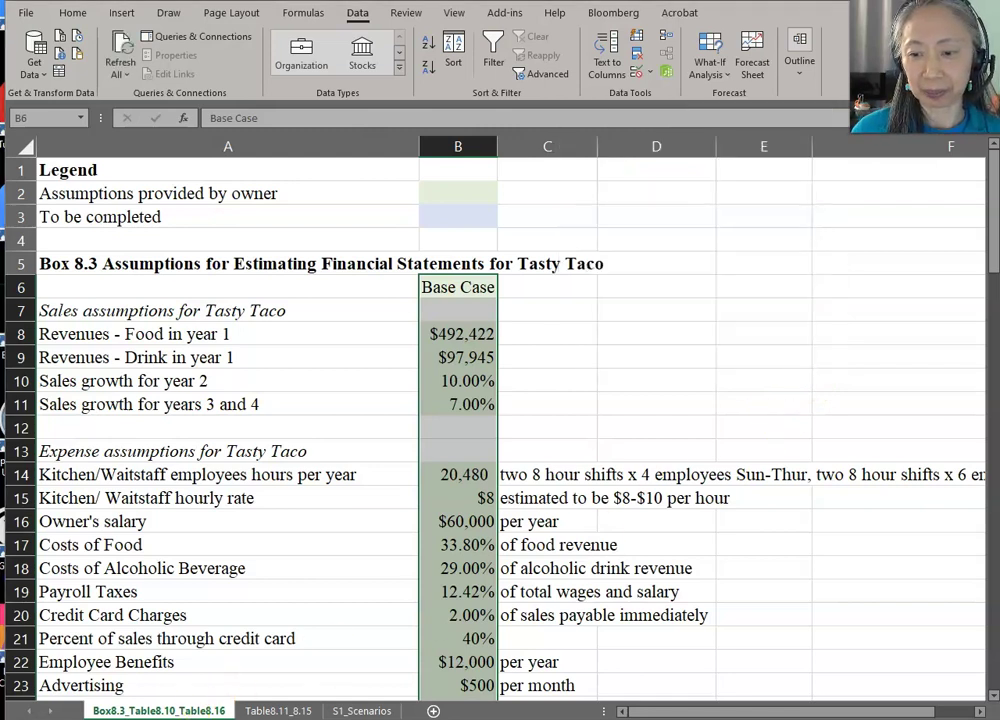
left_click(228, 170)
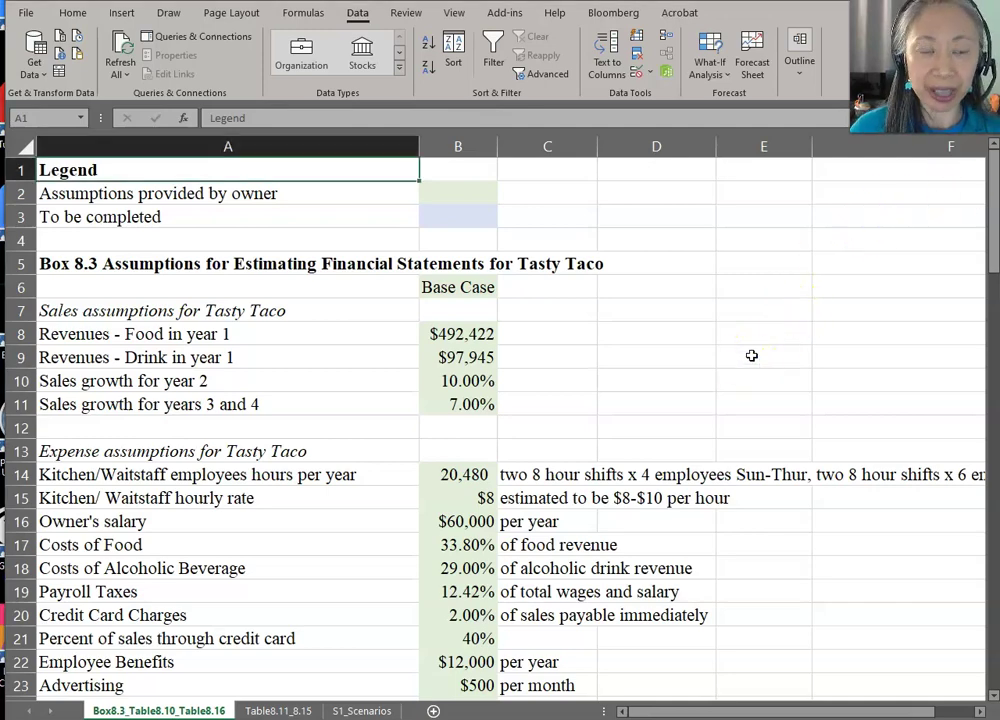
Link the Table 8.16 scenario heading in F78 to the scenario name in B6 with =B6
scroll(752, 355, "down", 20)
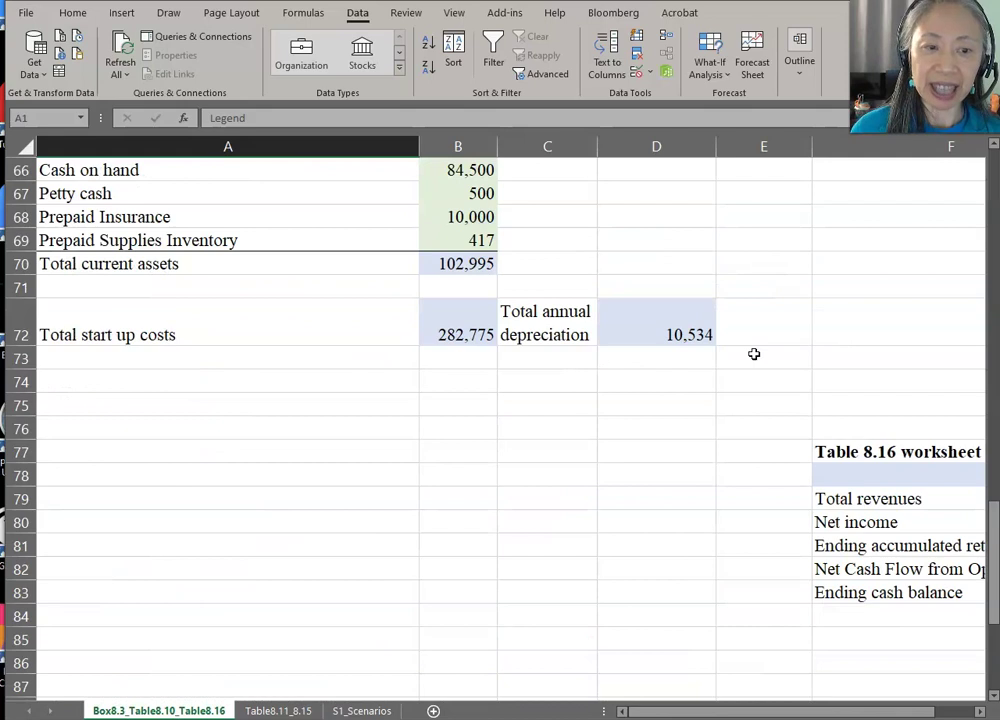
left_click(930, 526)
left_click(985, 711)
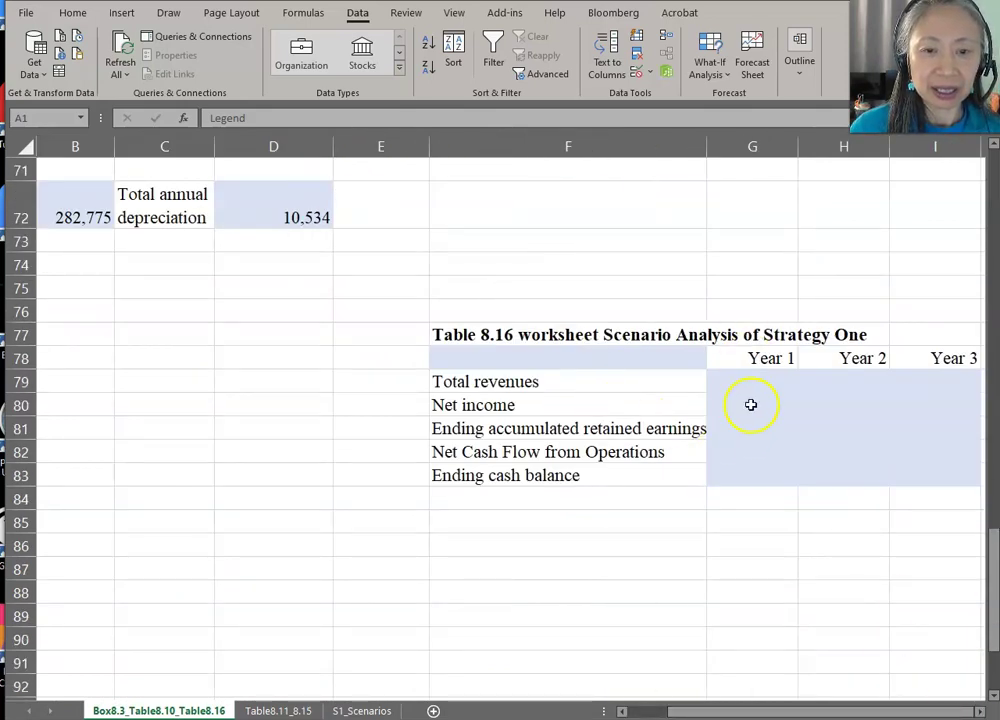
left_click(539, 357)
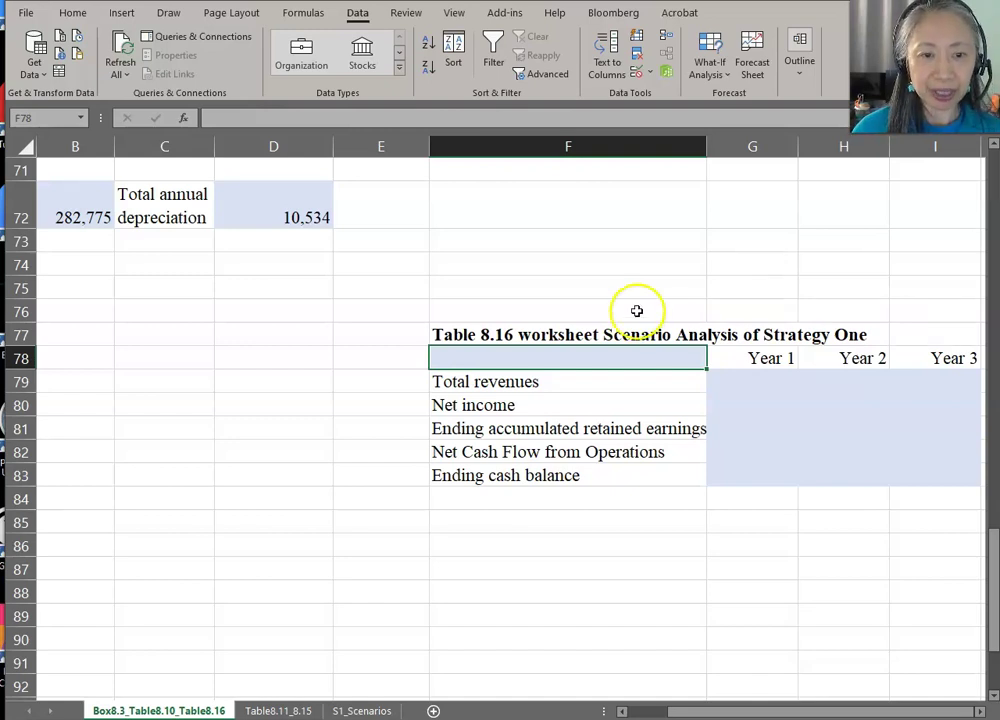
type("=")
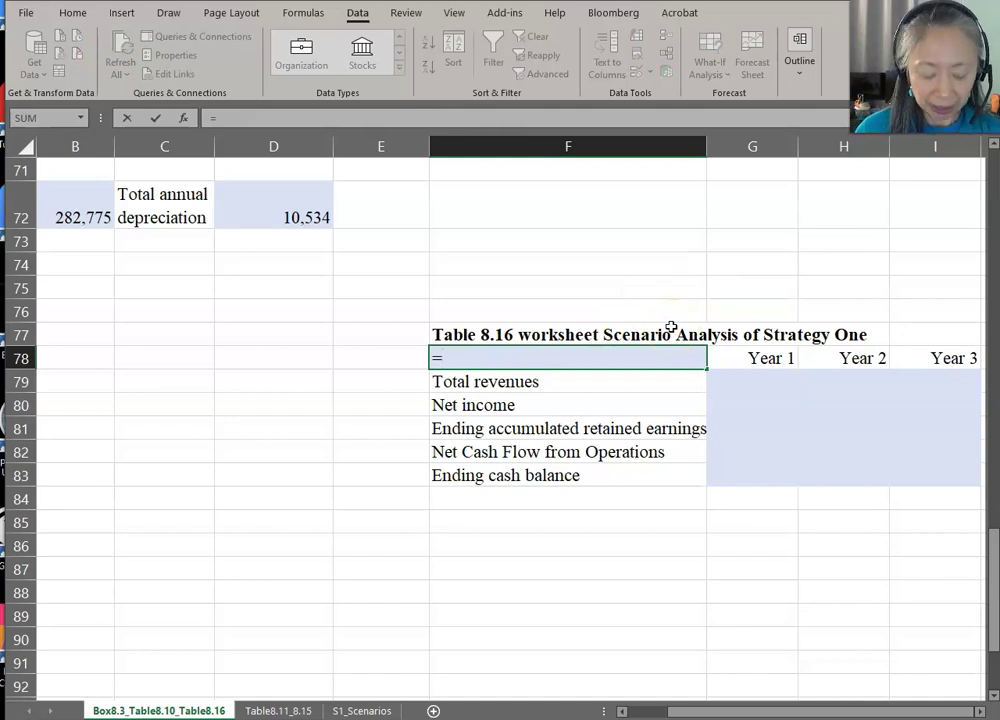
key("ctrl+Home")
left_click(468, 287)
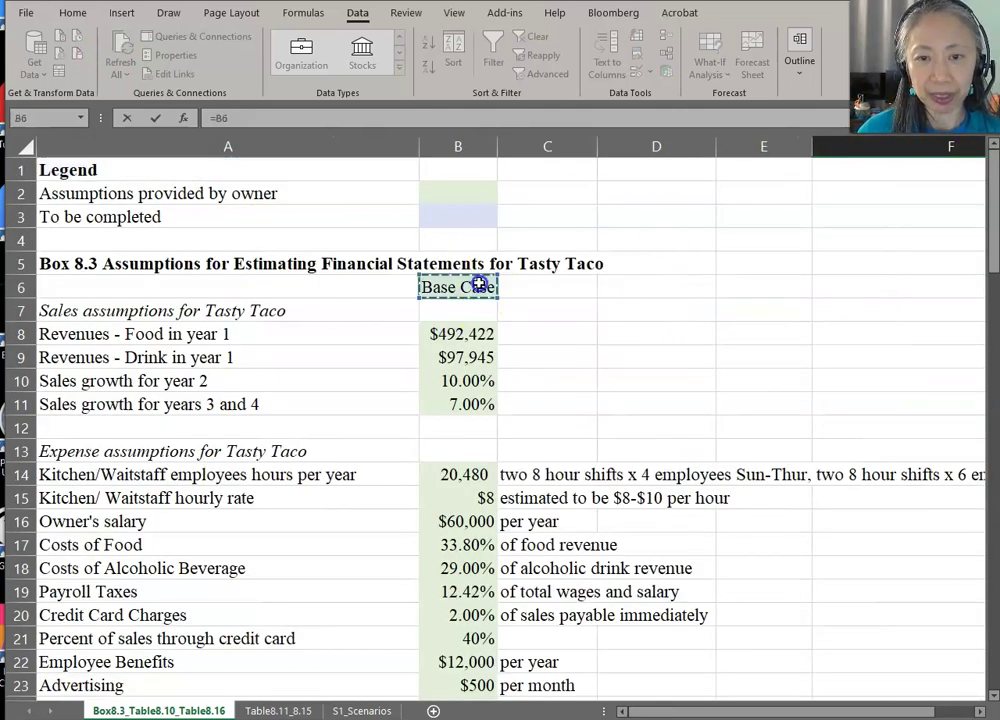
key("Return")
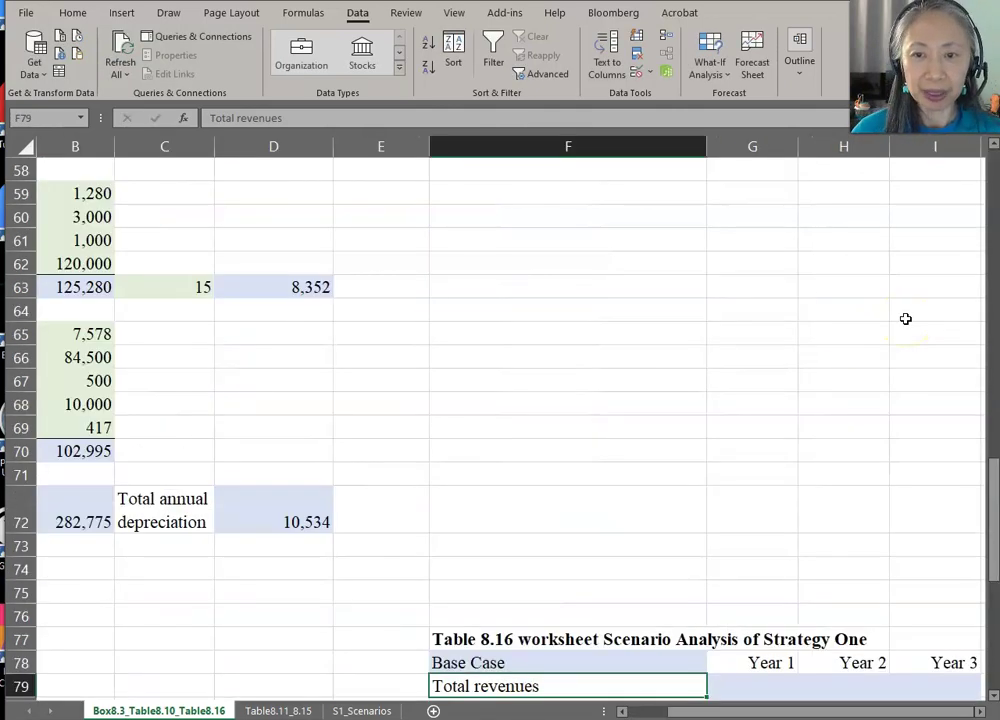
left_click(614, 662)
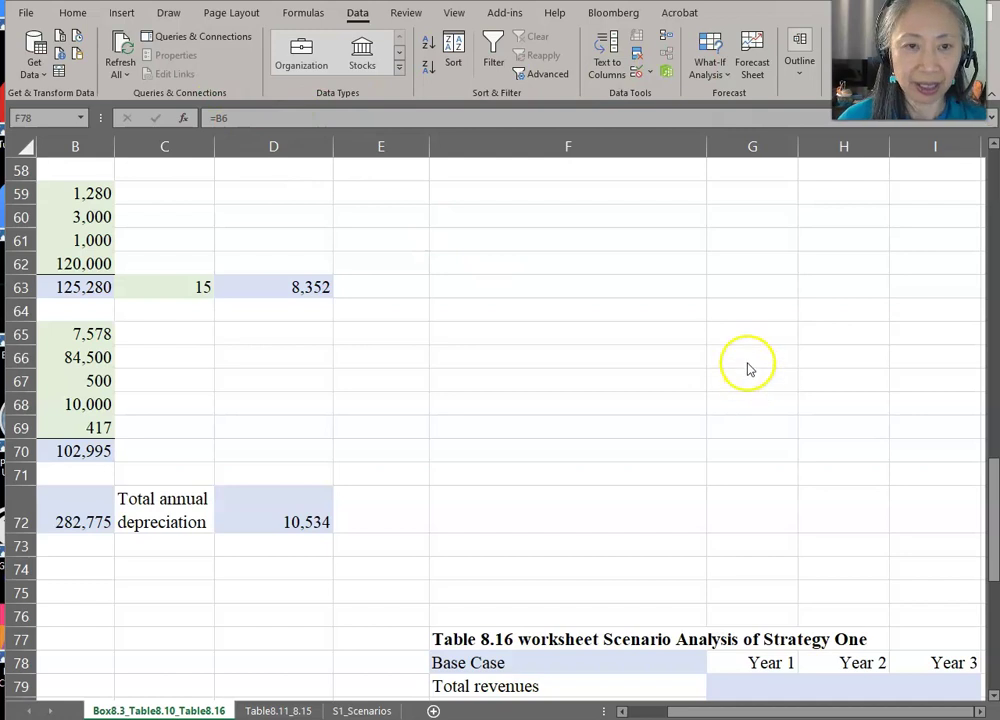
Link Year 1 total revenues in G79 of Table 8.16 to C11 on the Table8.11_8.15 sheet
scroll(748, 369, "down", 2)
left_click(763, 572)
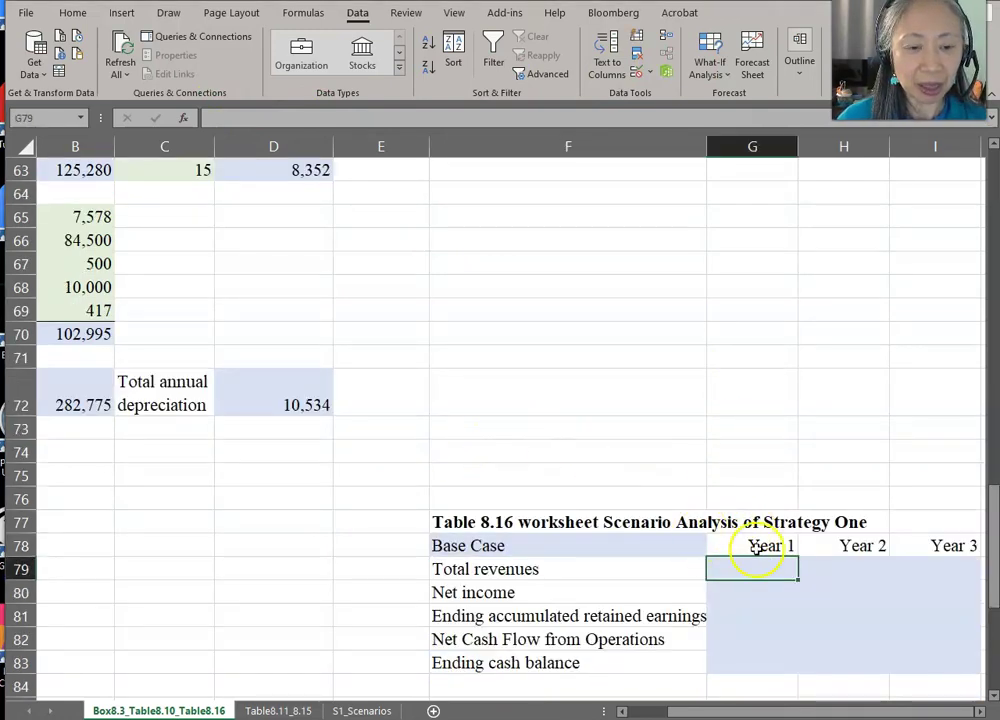
type("=")
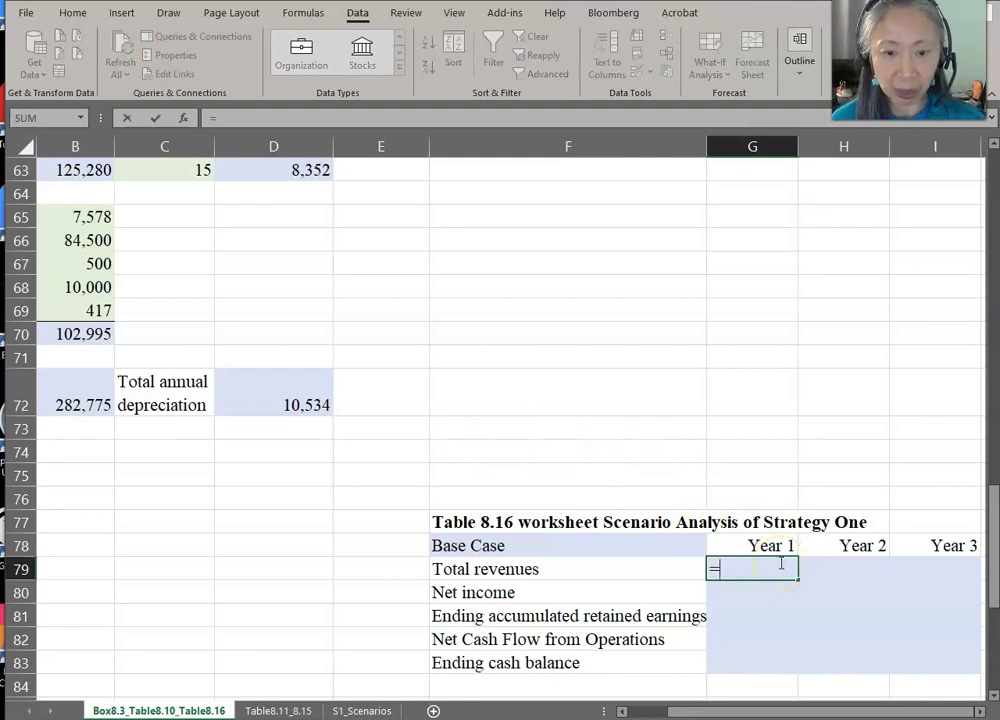
left_click(289, 710)
scroll(362, 395, "up", 20)
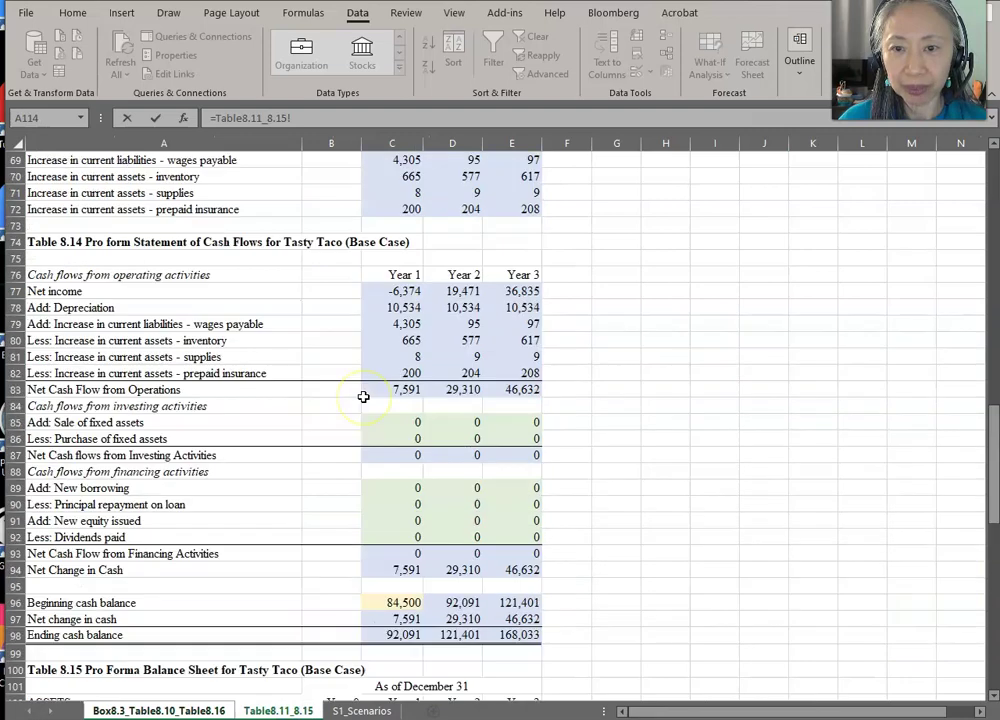
scroll(363, 397, "up", 13)
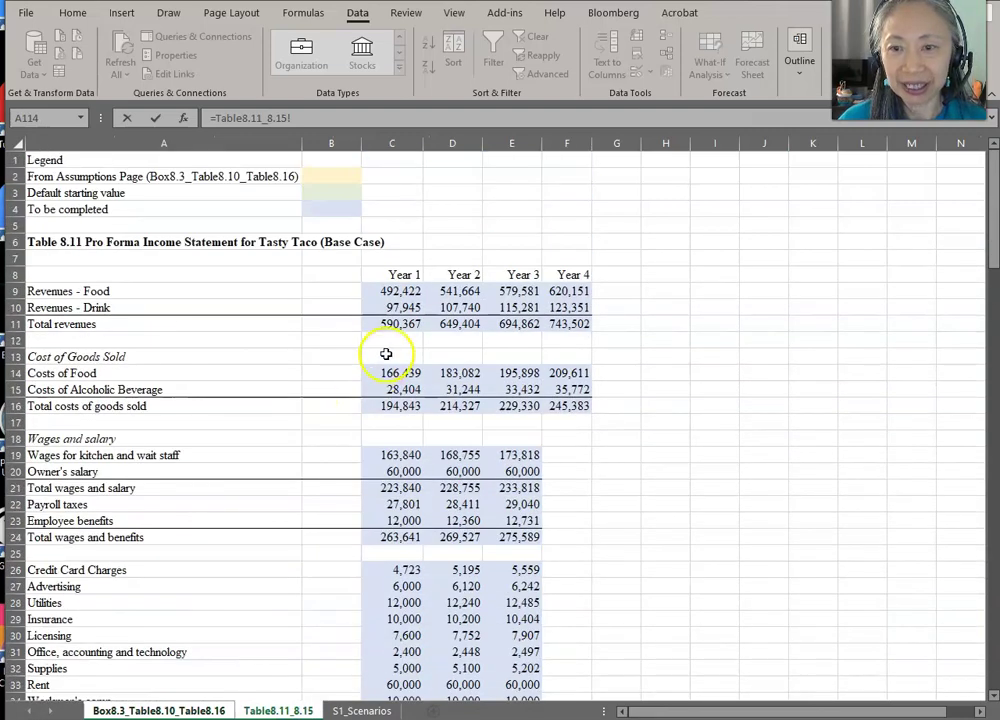
left_click(399, 330)
key("Return")
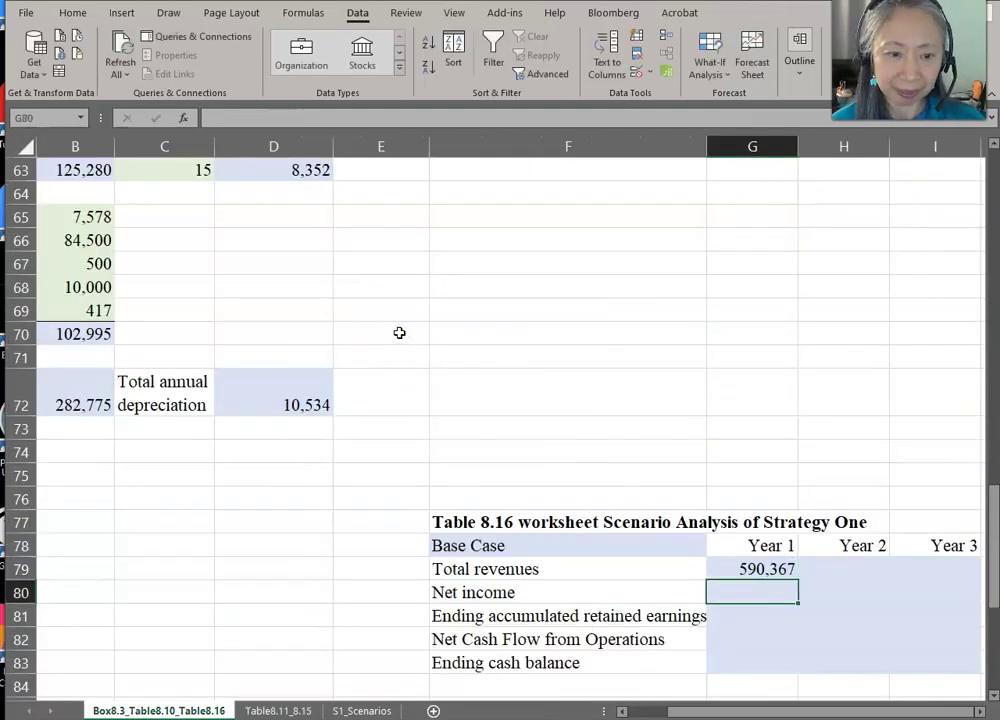
Link Year 1 net income in G80 to the income statement's net income in C43 on Table8.11_8.15
type("=")
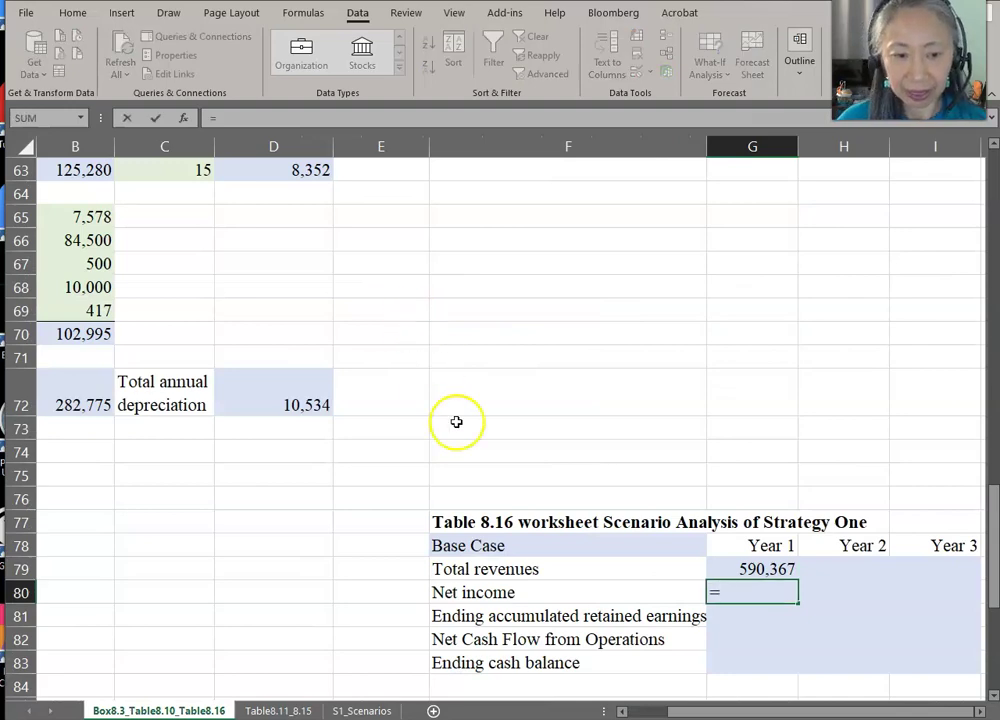
left_click(262, 712)
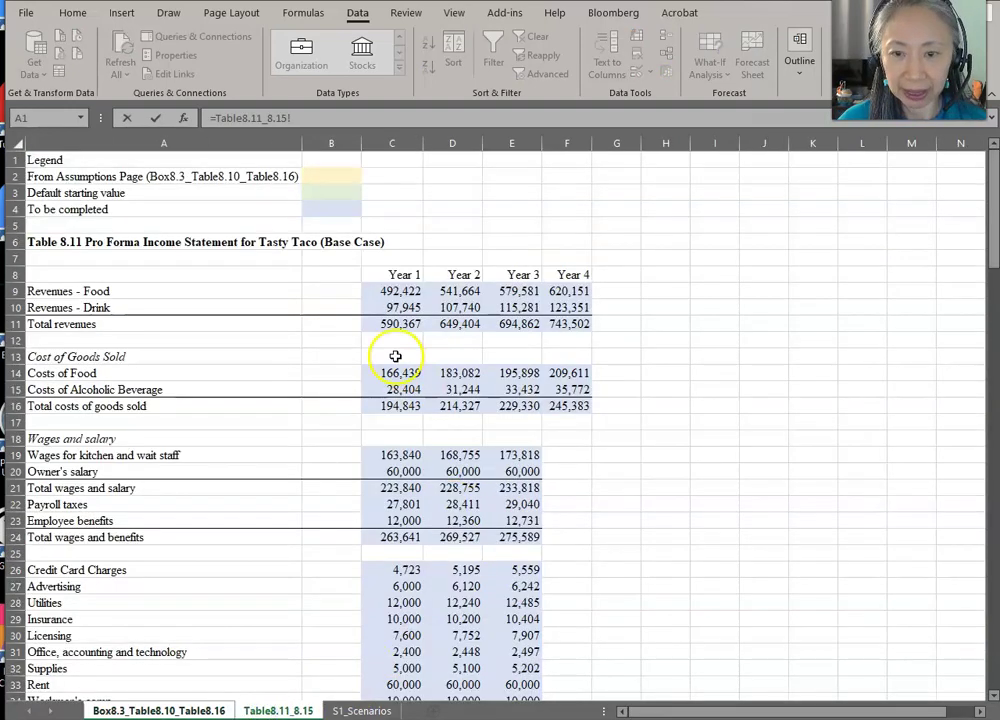
scroll(394, 432, "down", 3)
scroll(394, 432, "down", 5)
left_click(407, 454)
key("Return")
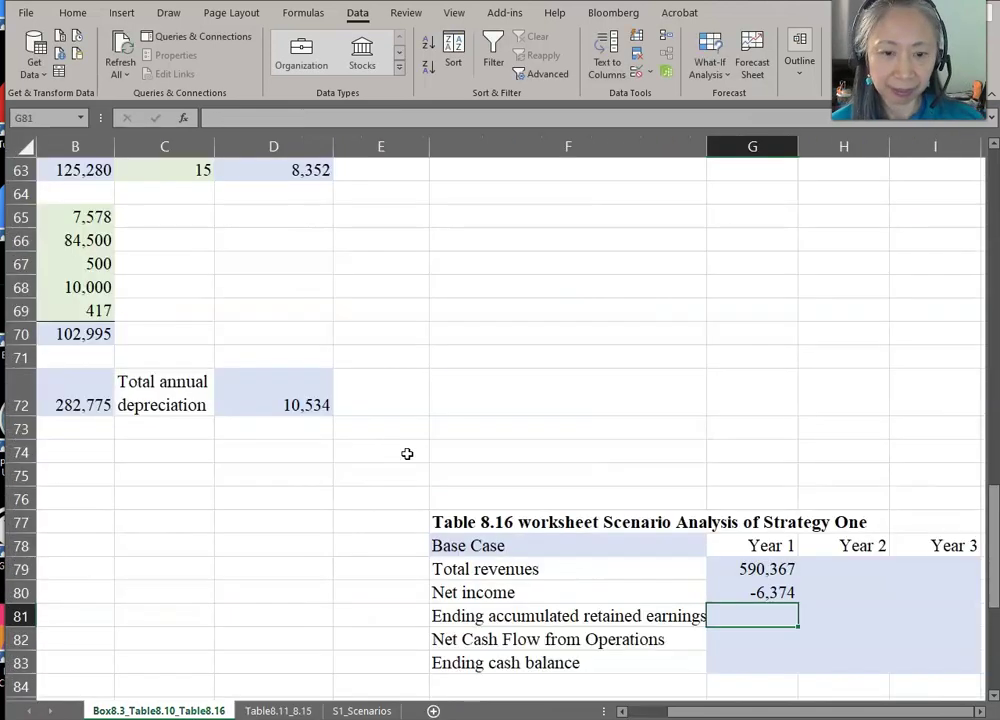
Link Year 1 ending accumulated retained earnings in G81 to C52 on Table8.11_8.15
type("=")
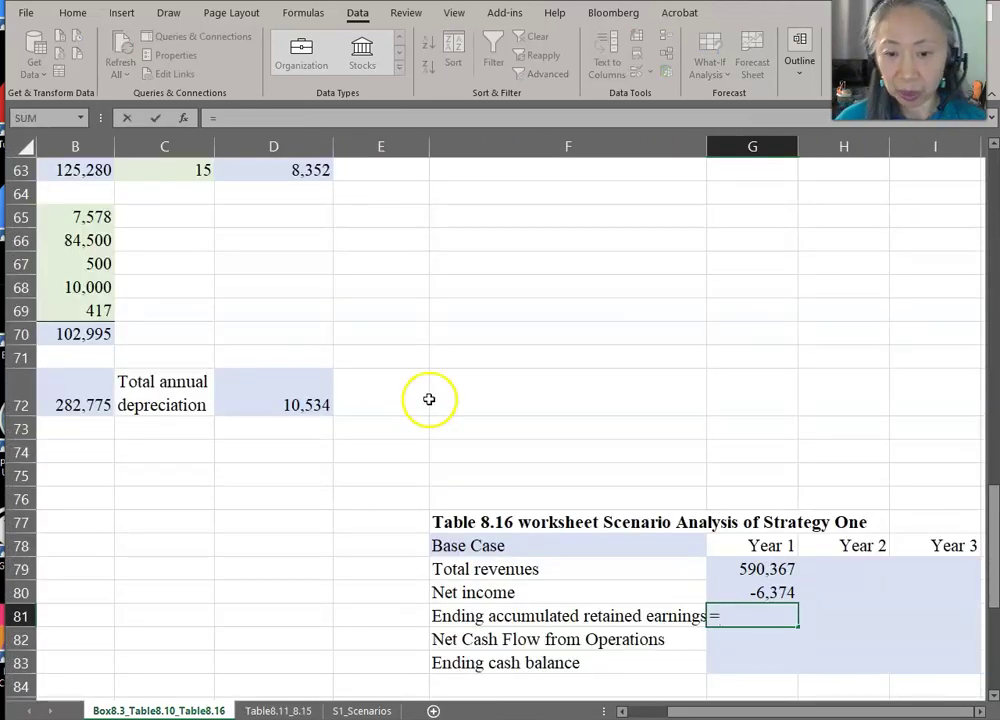
left_click(272, 711)
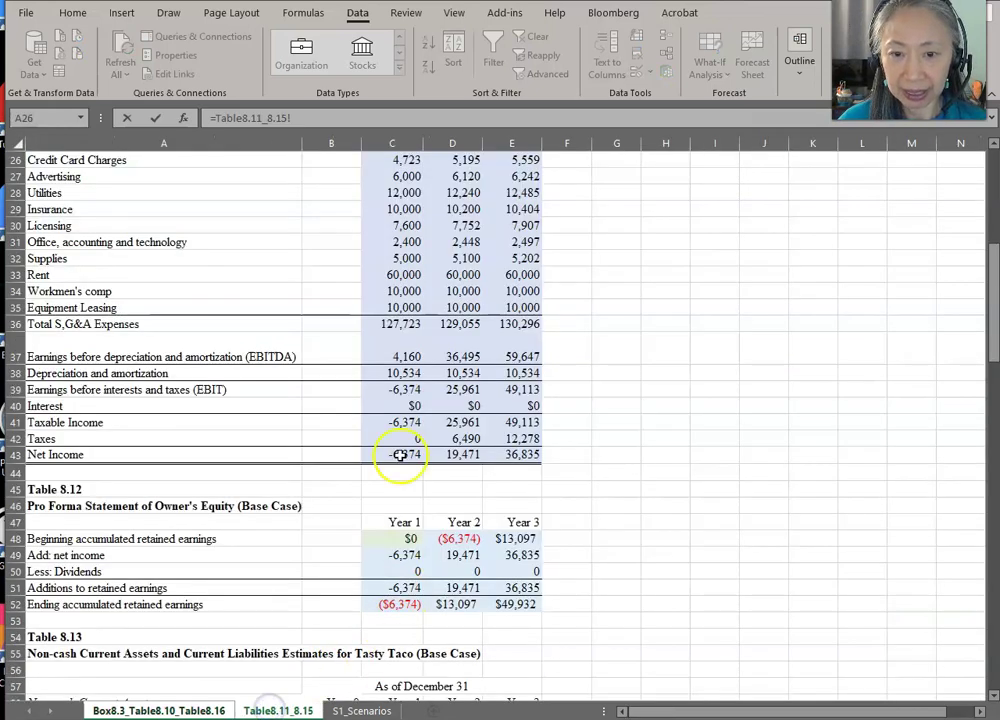
left_click(404, 605)
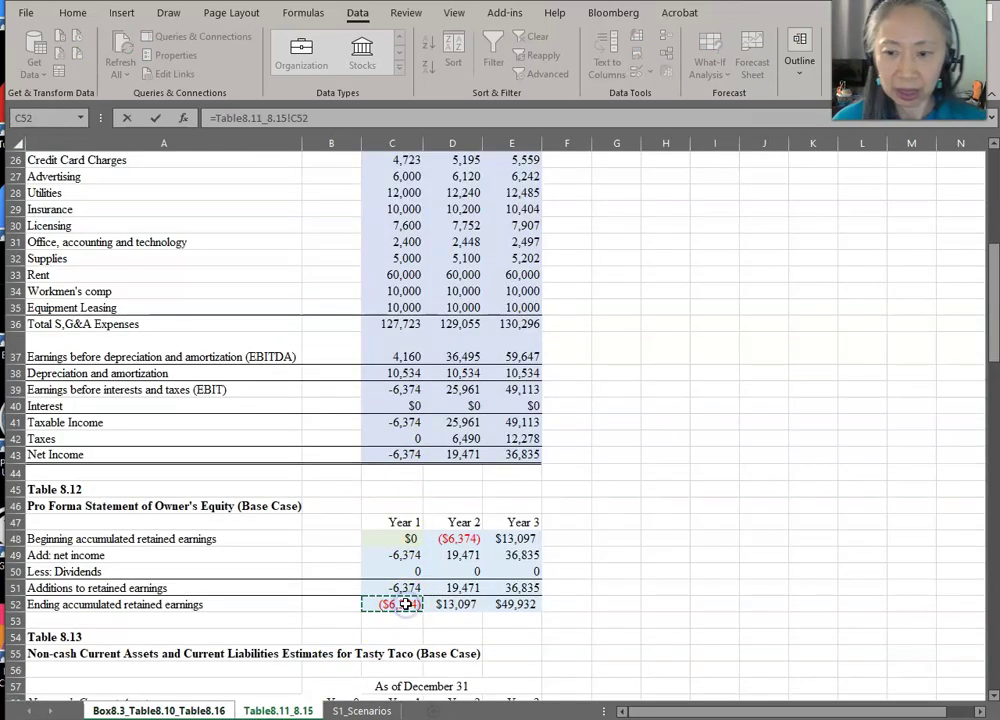
key("Return")
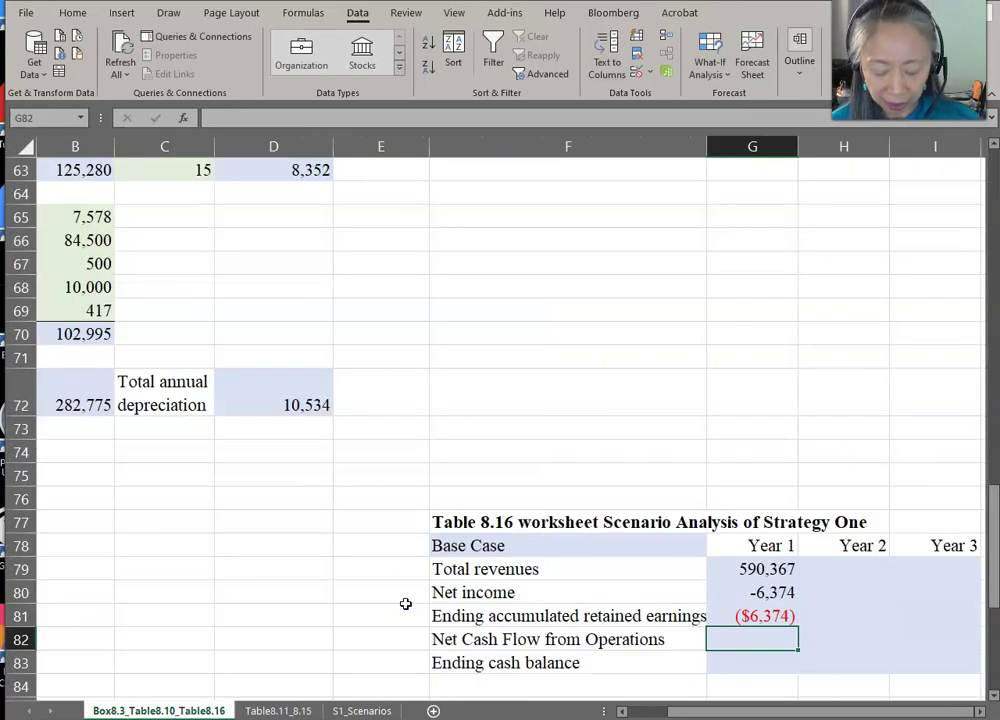
Link Year 1 net cash flow from operations in G82 to C83 on Table8.11_8.15
type("=")
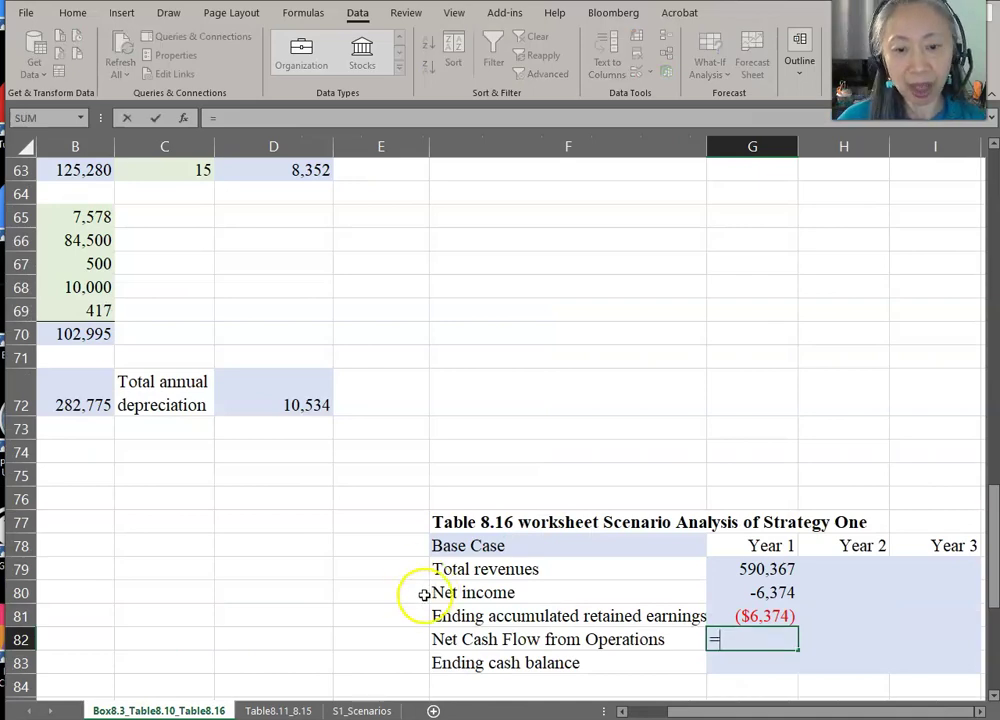
left_click(265, 710)
scroll(272, 580, "down", 6)
scroll(276, 548, "down", 5)
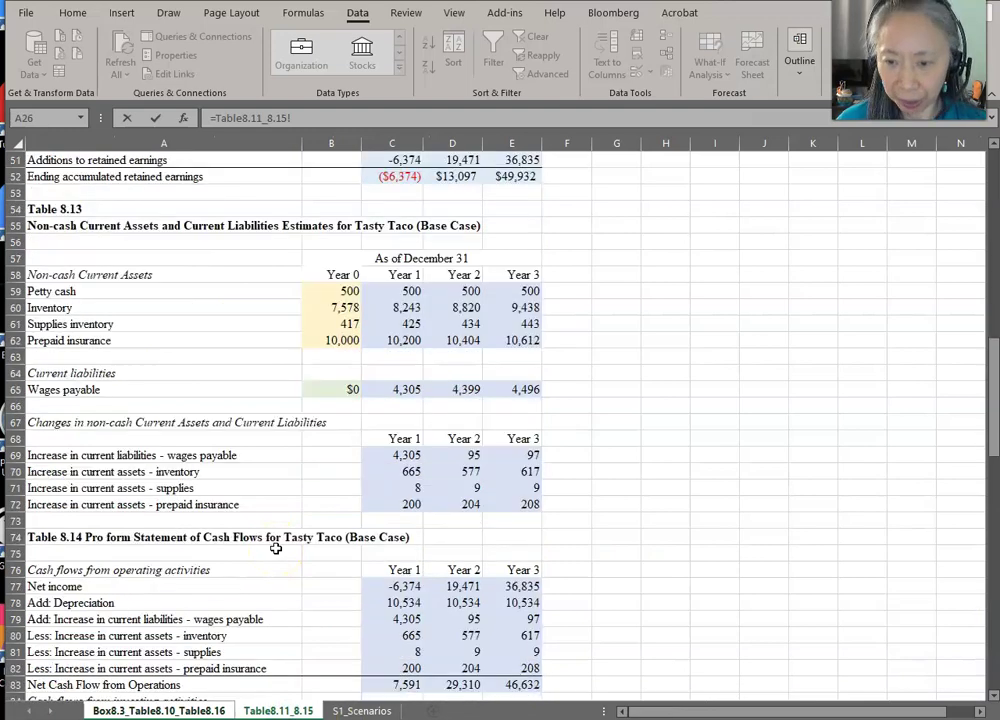
left_click(393, 522)
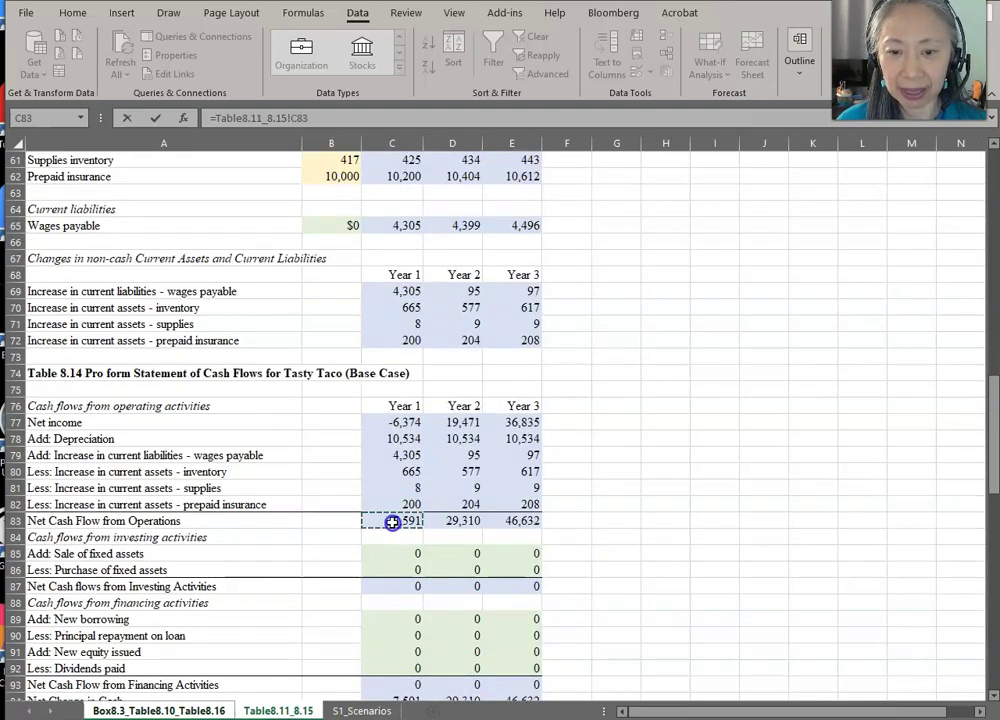
key("Return")
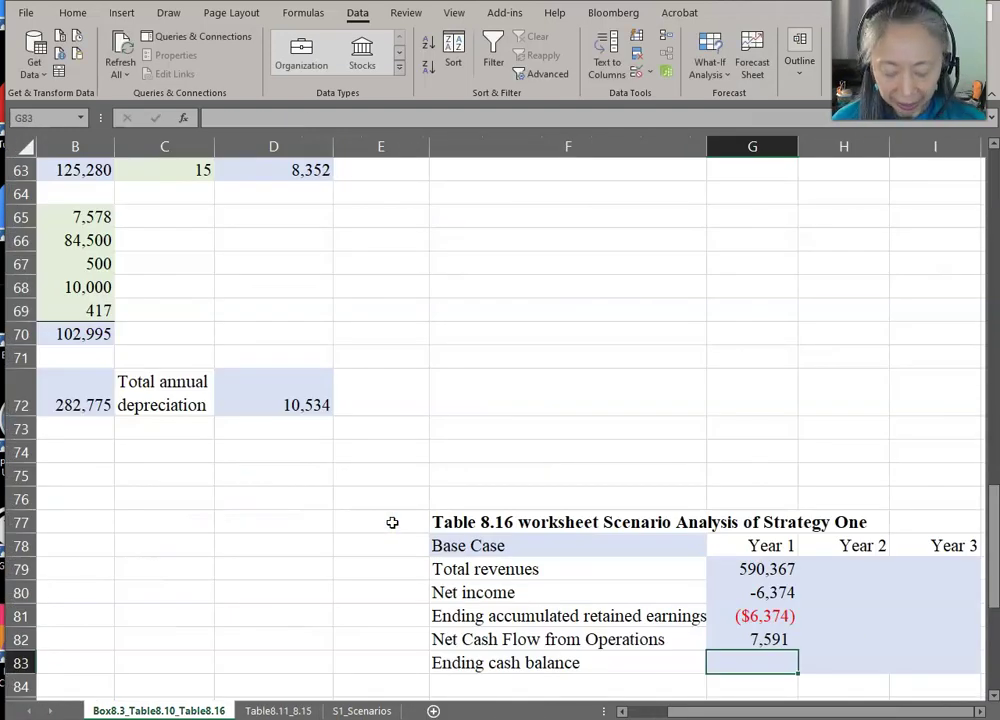
Link Year 1 ending cash balance in G83 to C98 on Table8.11_8.15
type("=")
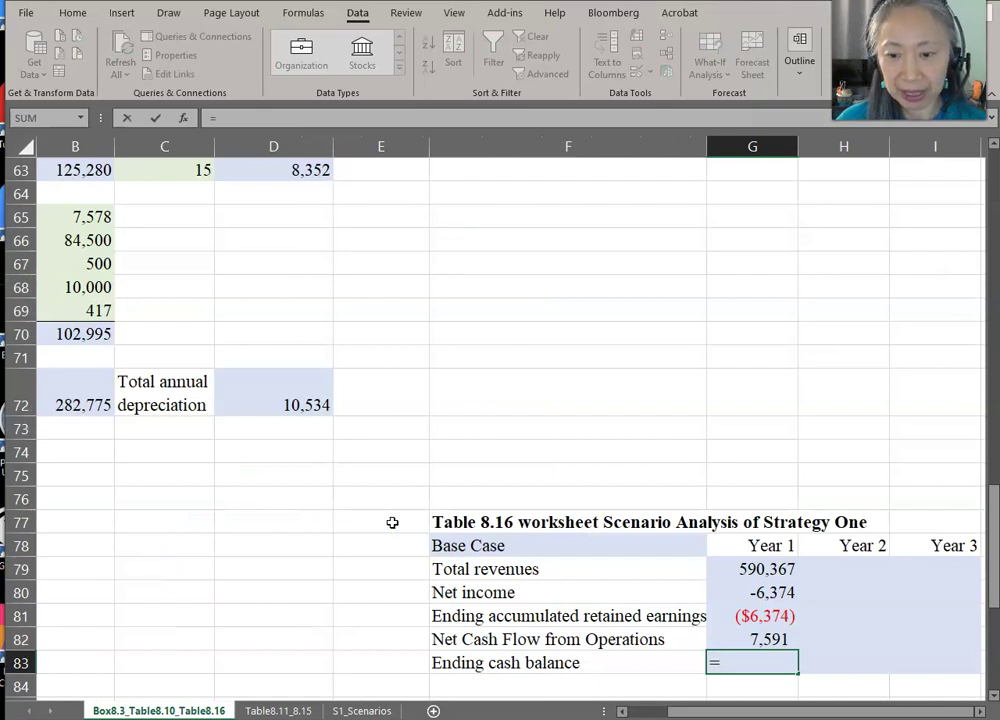
left_click(272, 710)
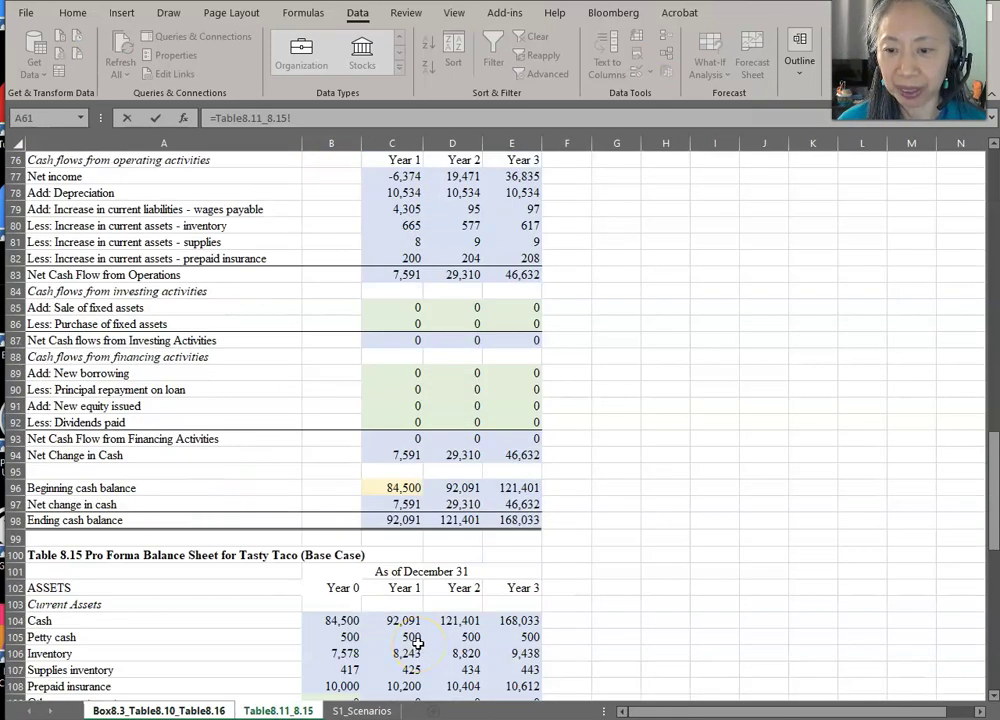
left_click(390, 522)
key("Return")
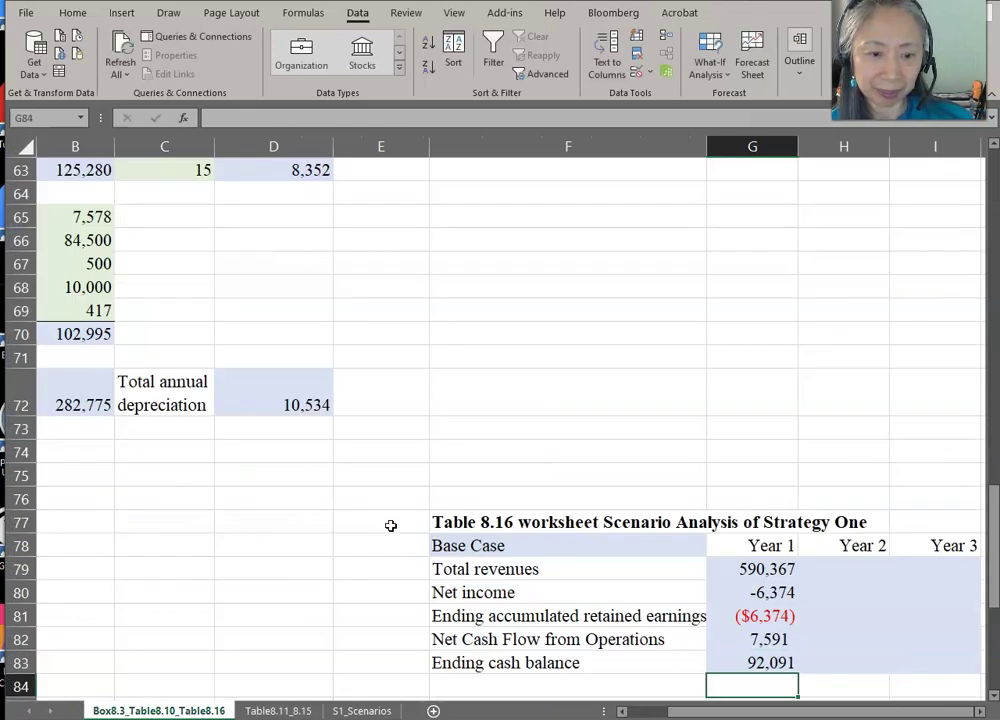
Copy the Year 1 formulas in G79:G83 across to the Year 2 and Year 3 columns
left_click_drag(744, 570, 762, 653)
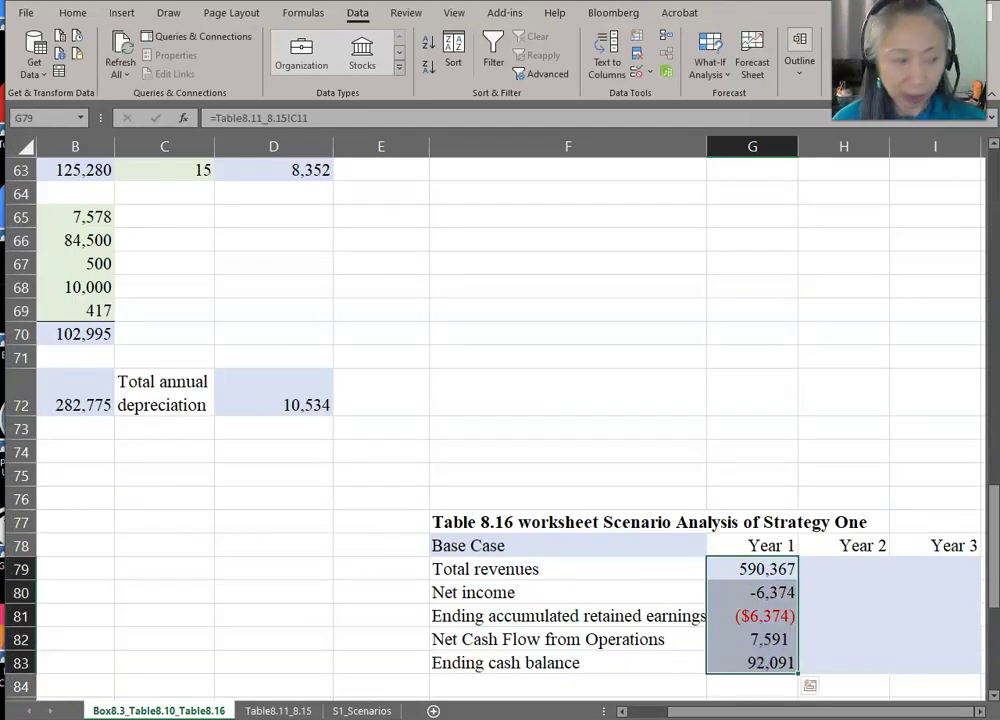
key("ctrl+c")
key("shift+Right")
key("shift+Right")
key("Return")
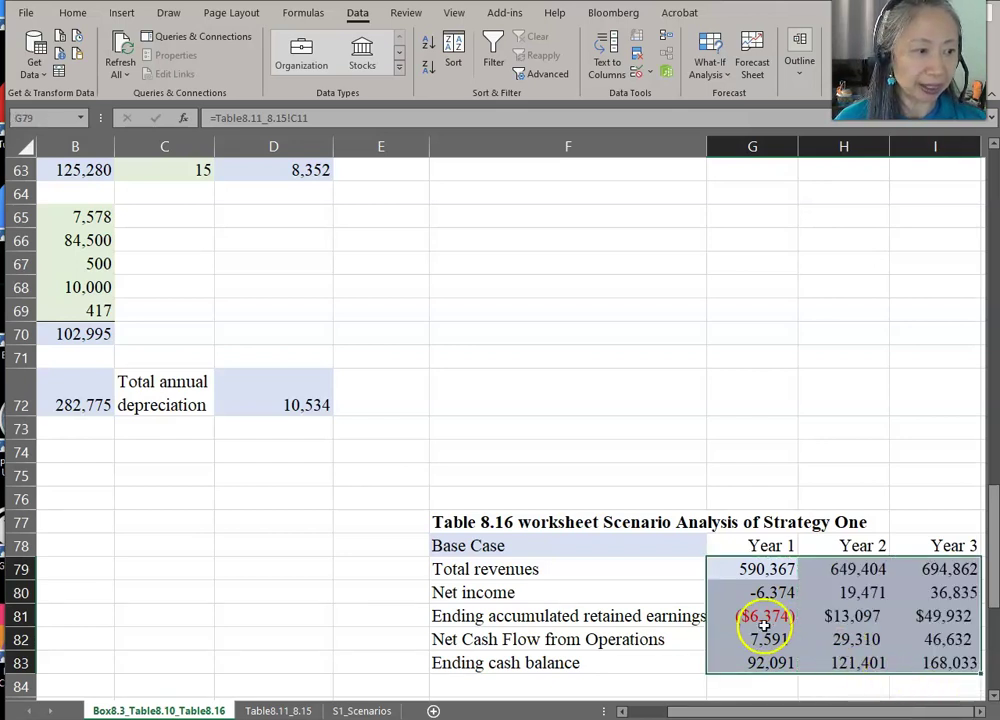
left_click(817, 489)
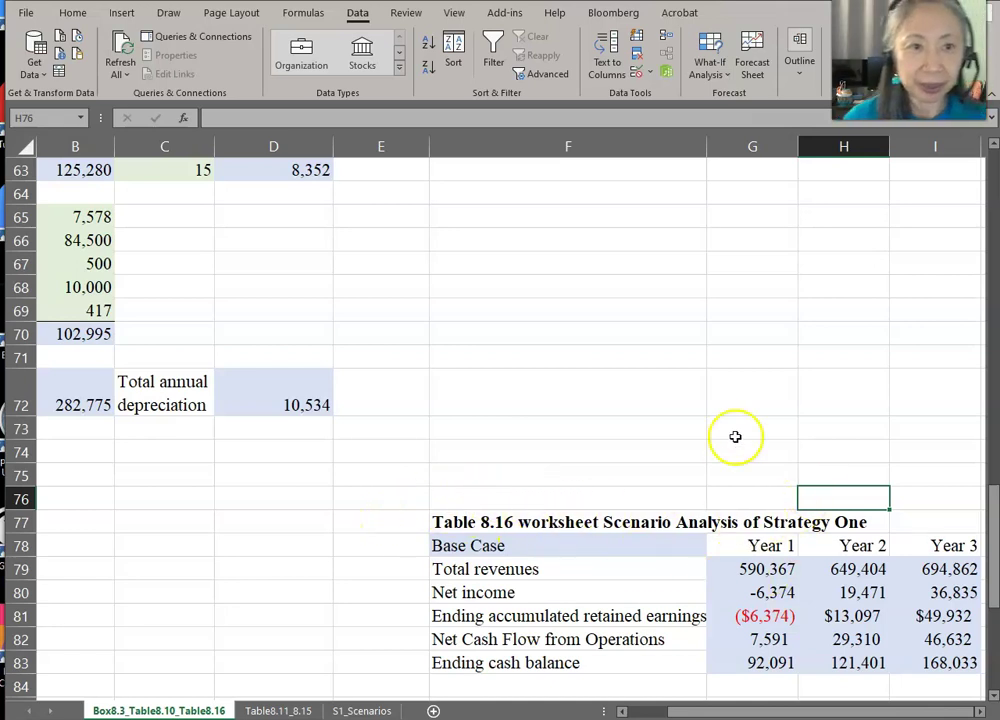
Use the Scenario Manager to show Best_Case and then Worst_Case in the Table 8.16 worksheet
left_click(703, 50)
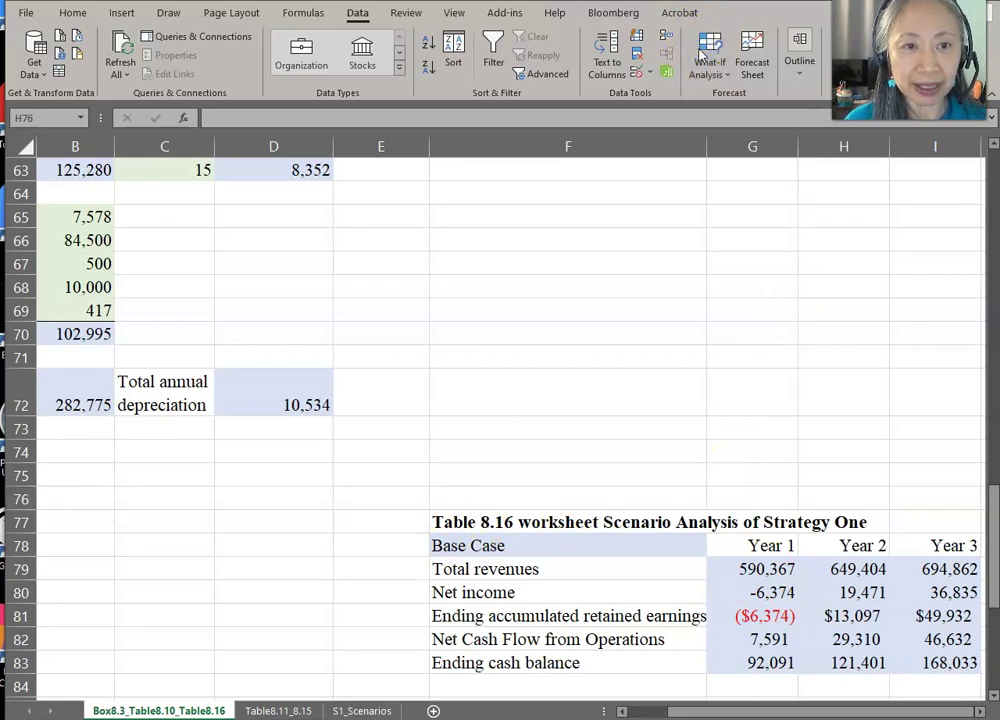
left_click(707, 65)
left_click(703, 76)
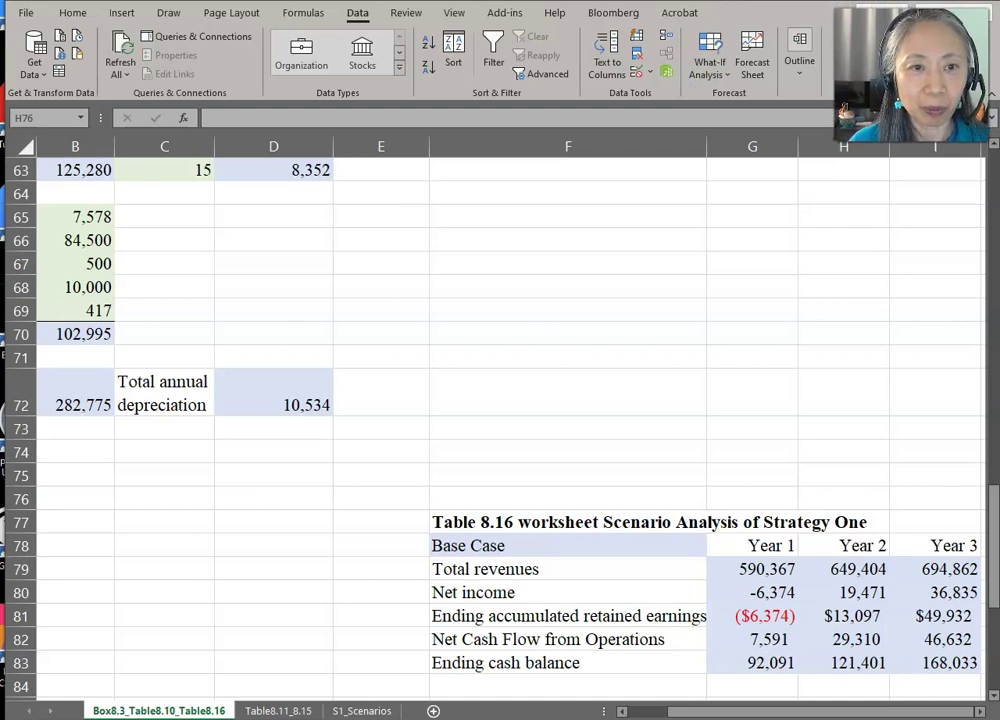
left_click(709, 70)
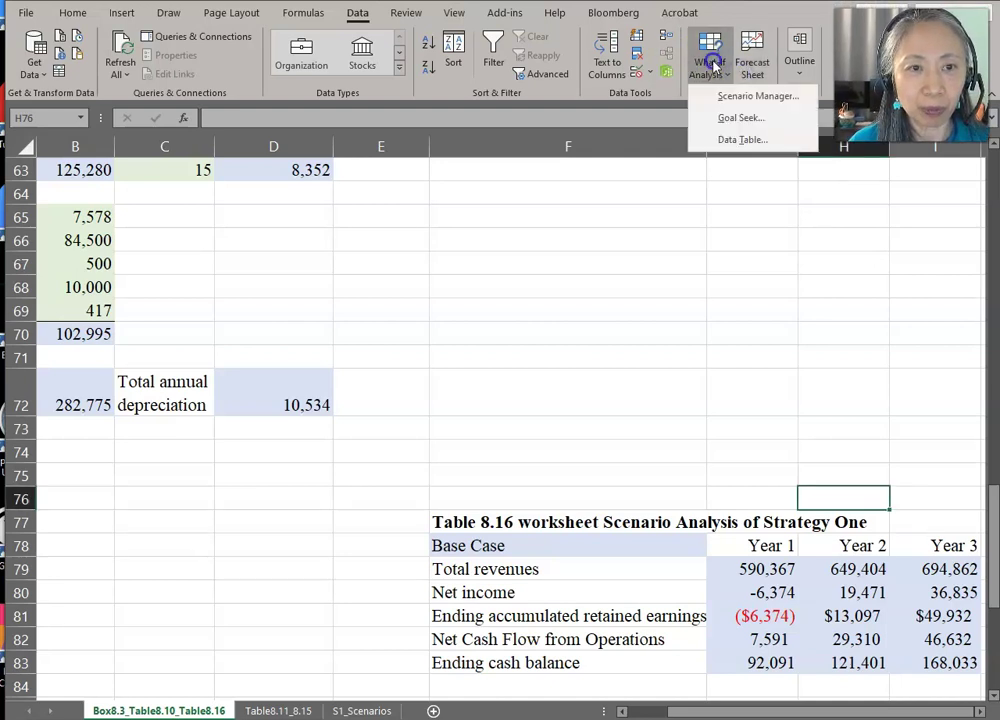
left_click(765, 96)
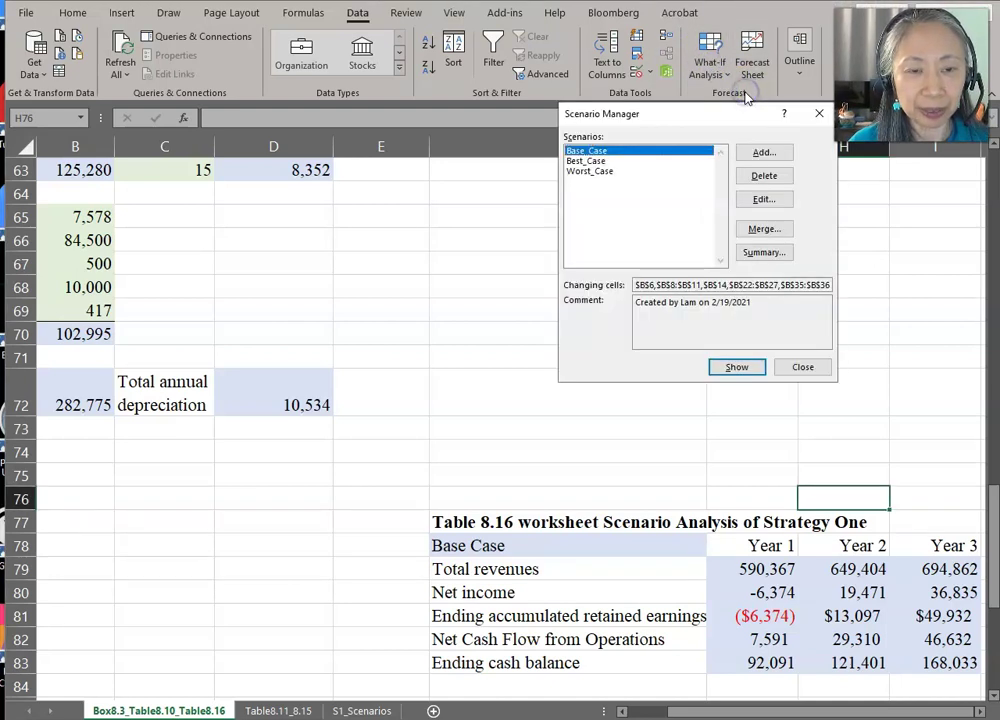
left_click(632, 160)
left_click(737, 367)
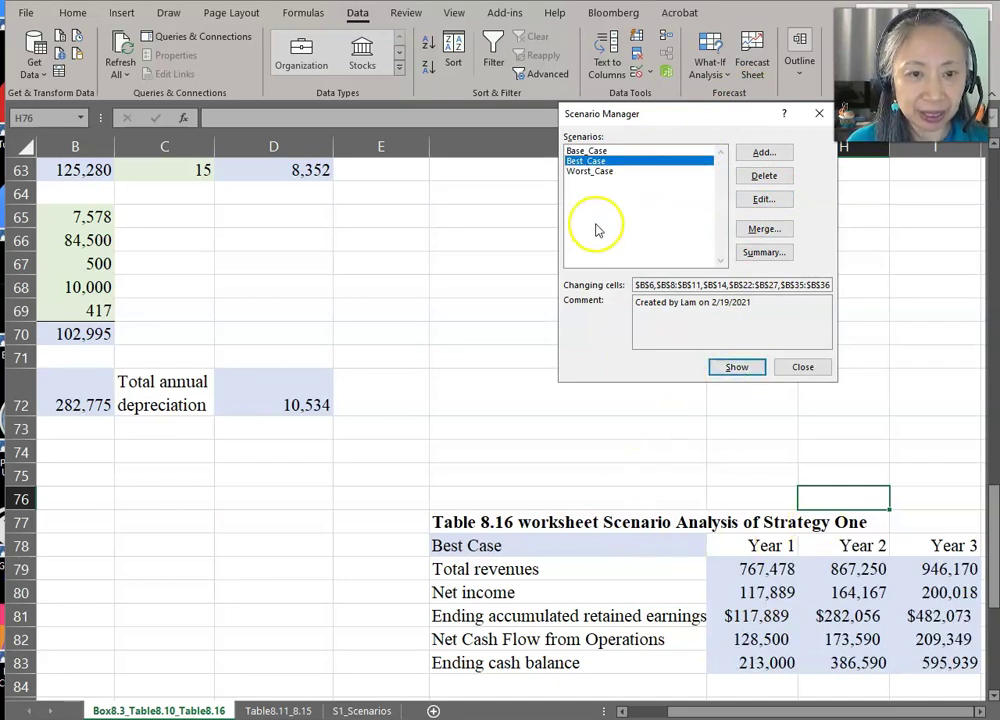
left_click(599, 172)
left_click(724, 369)
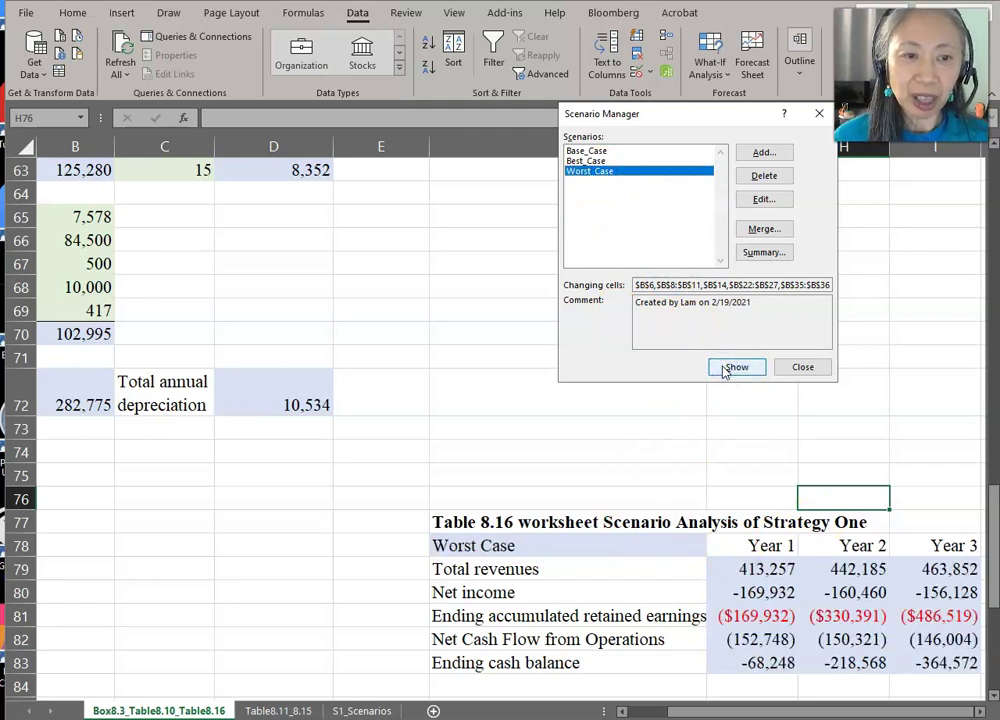
Create a Scenario summary report for the three scenarios with result cells G78:I83
left_click(718, 395)
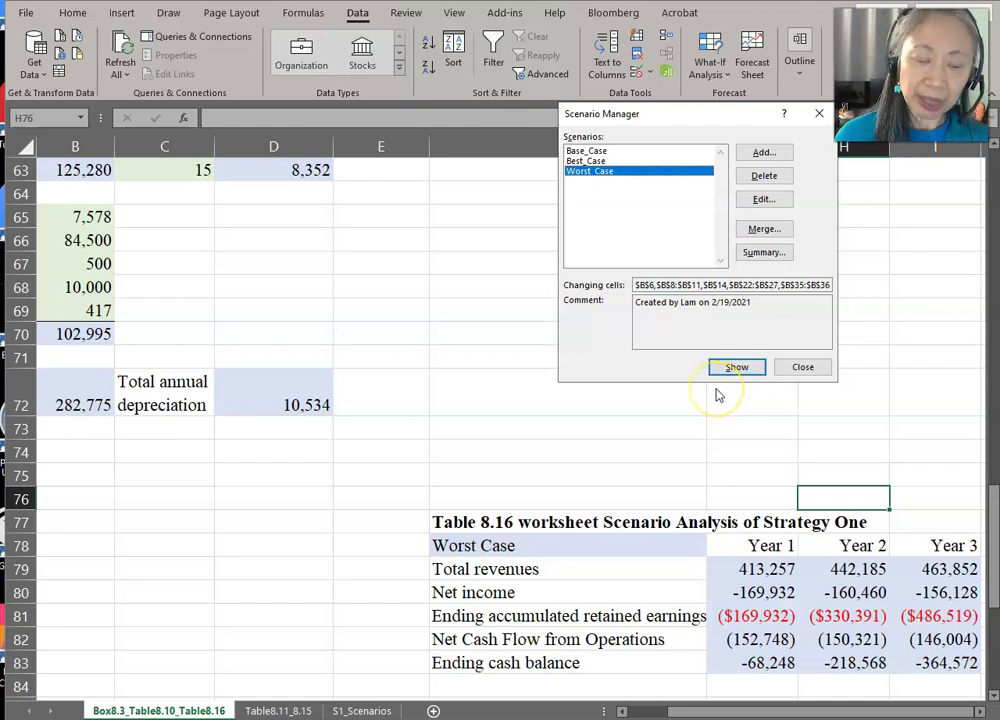
left_click(762, 251)
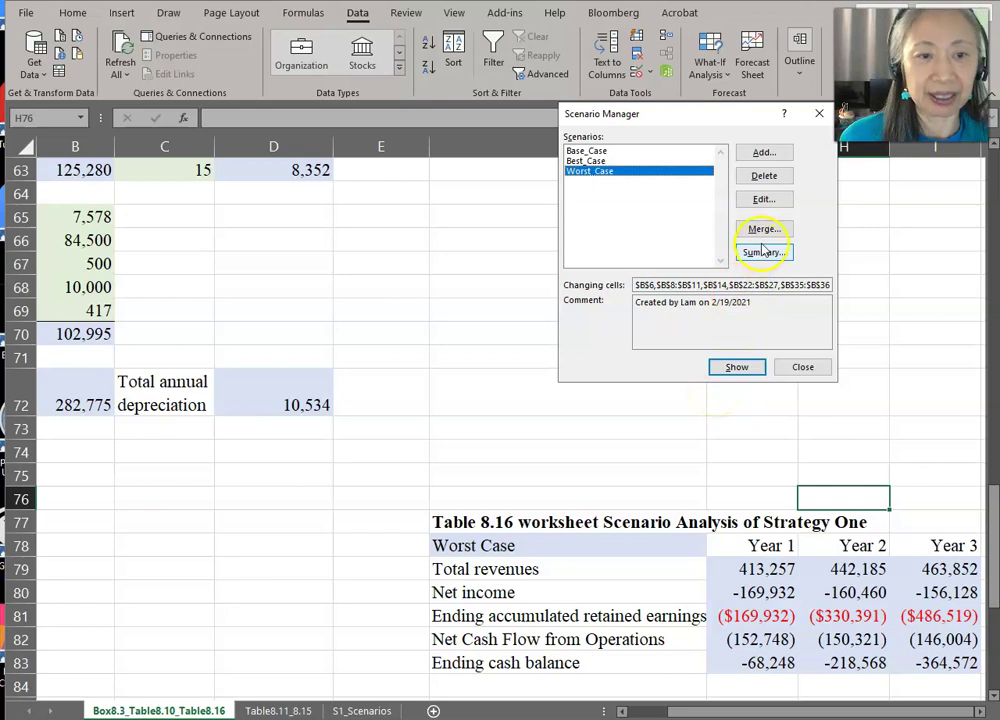
left_click(762, 252)
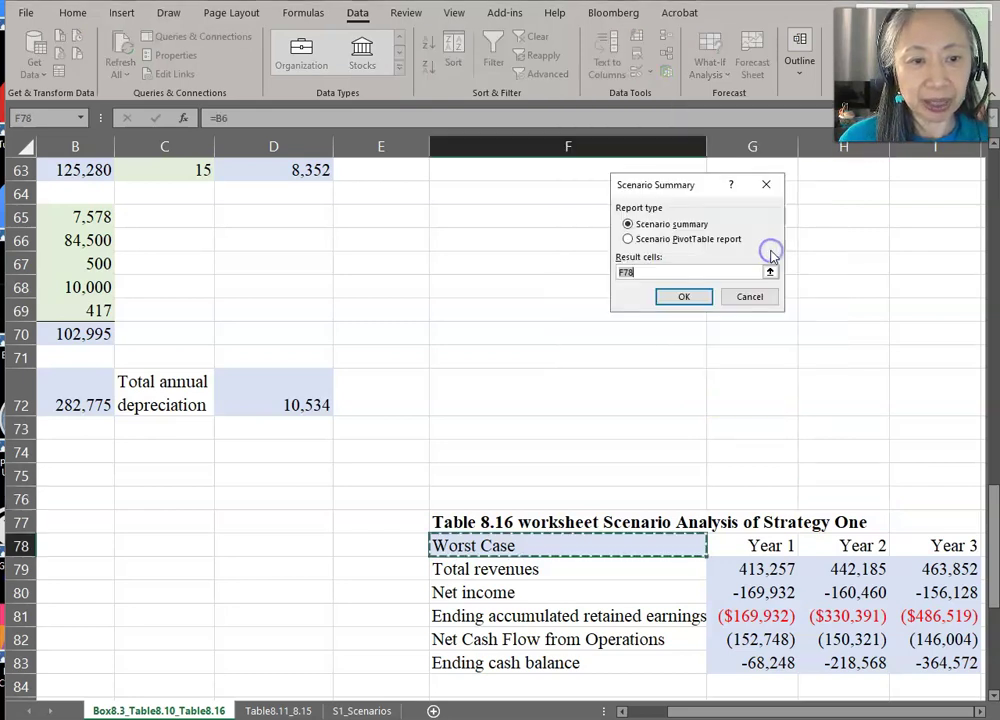
left_click(738, 645)
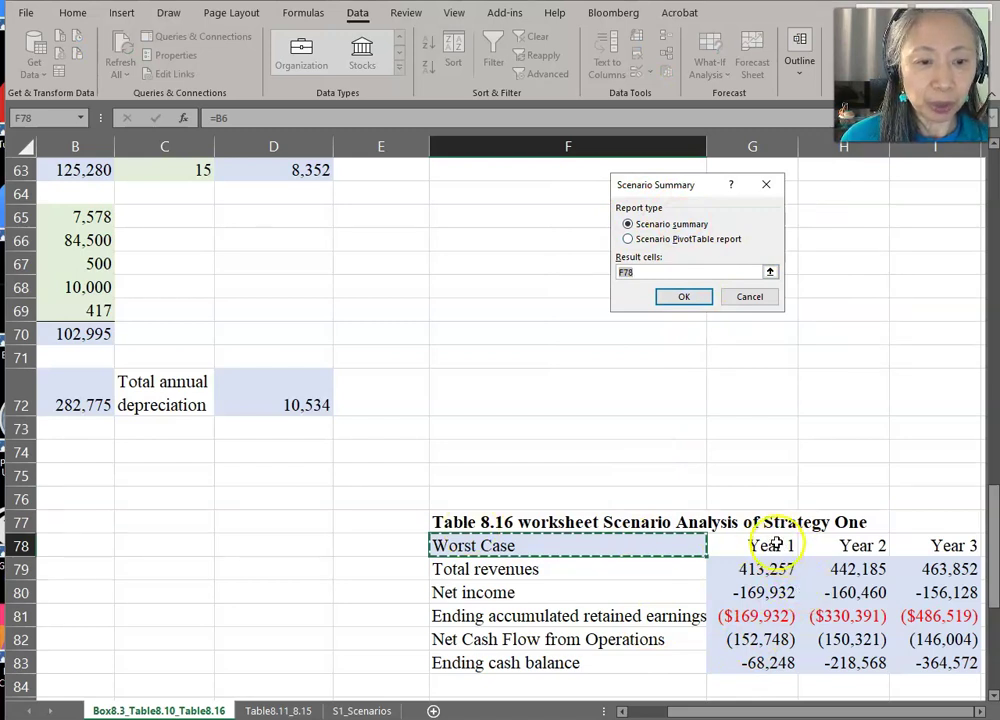
left_click_drag(770, 548, 929, 657)
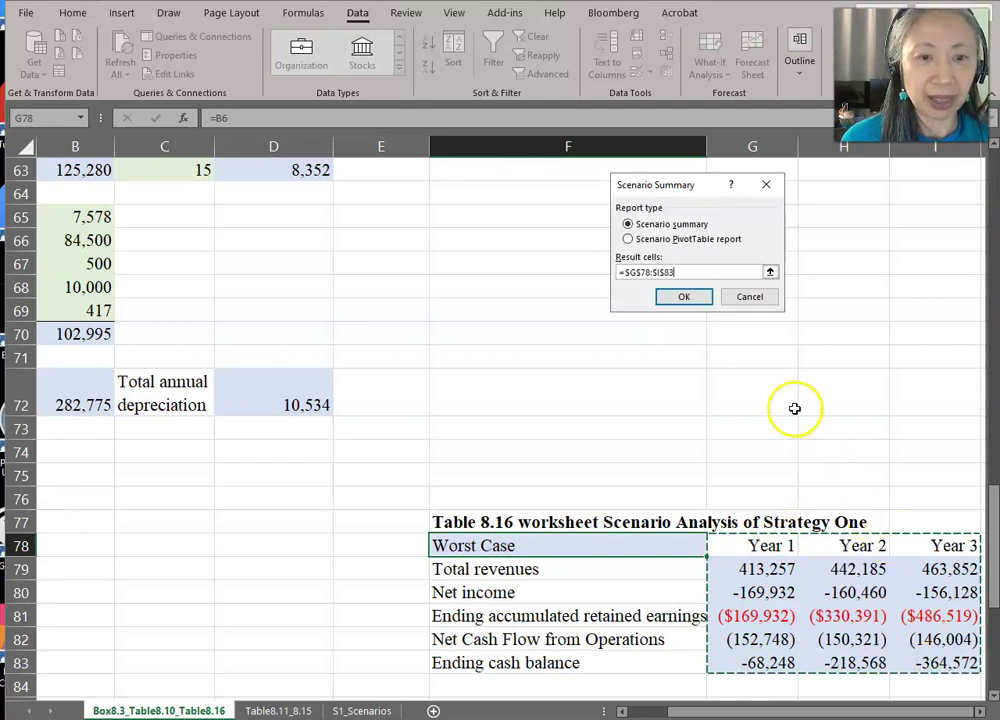
left_click(695, 298)
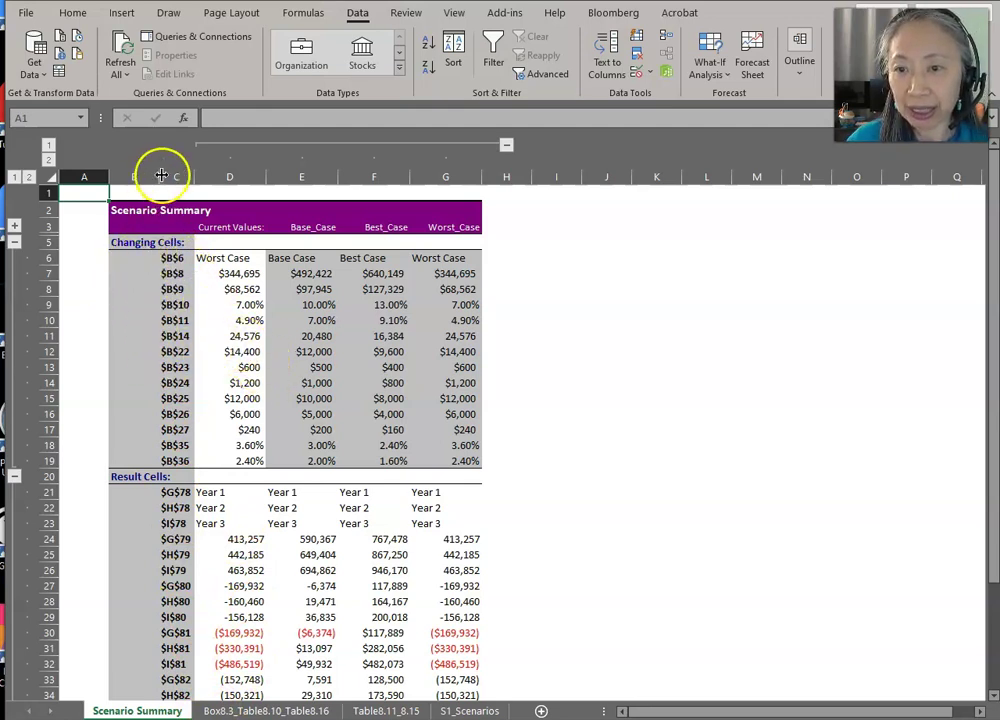
Widen column B of the Scenario Summary sheet and enter the label "Total revenue year 1" in B24
left_click_drag(157, 177, 354, 203)
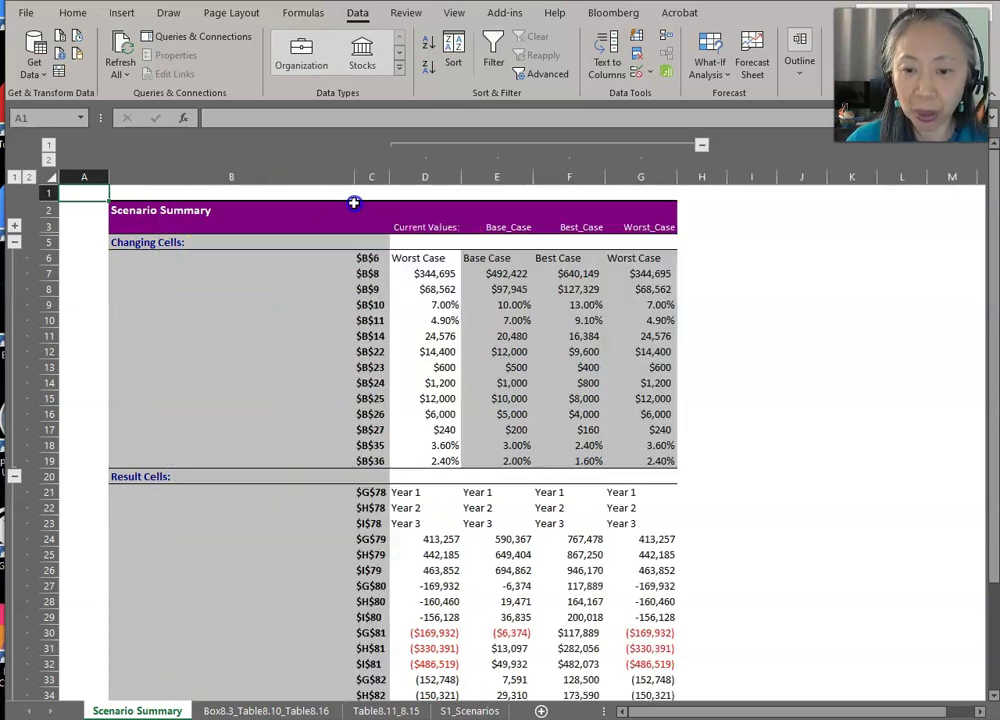
left_click(433, 541)
left_click(363, 539)
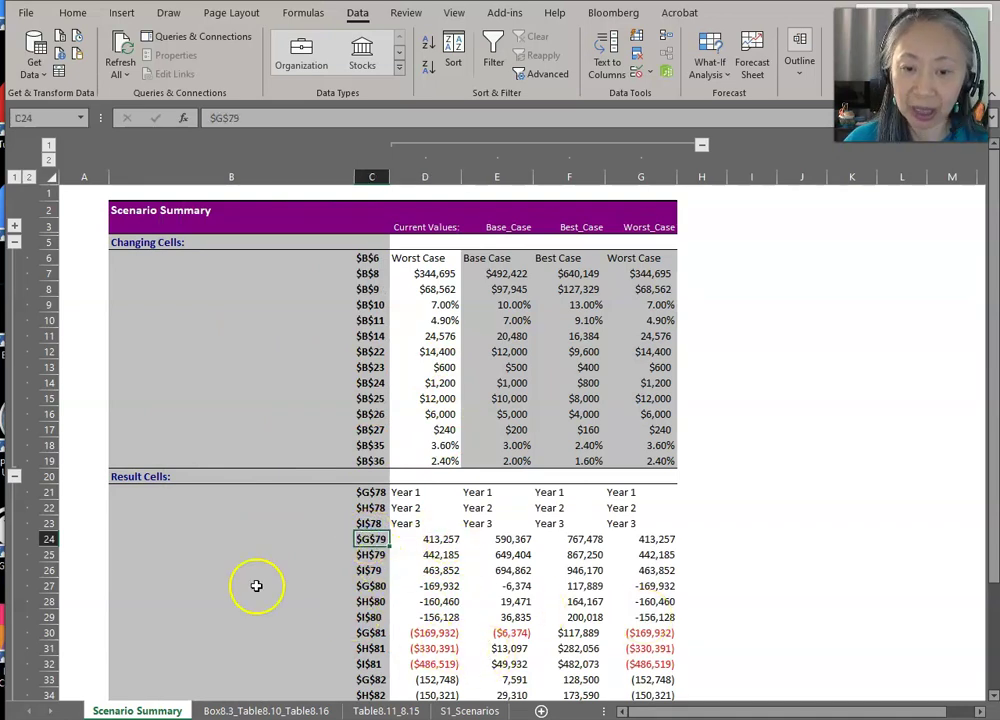
left_click(240, 538)
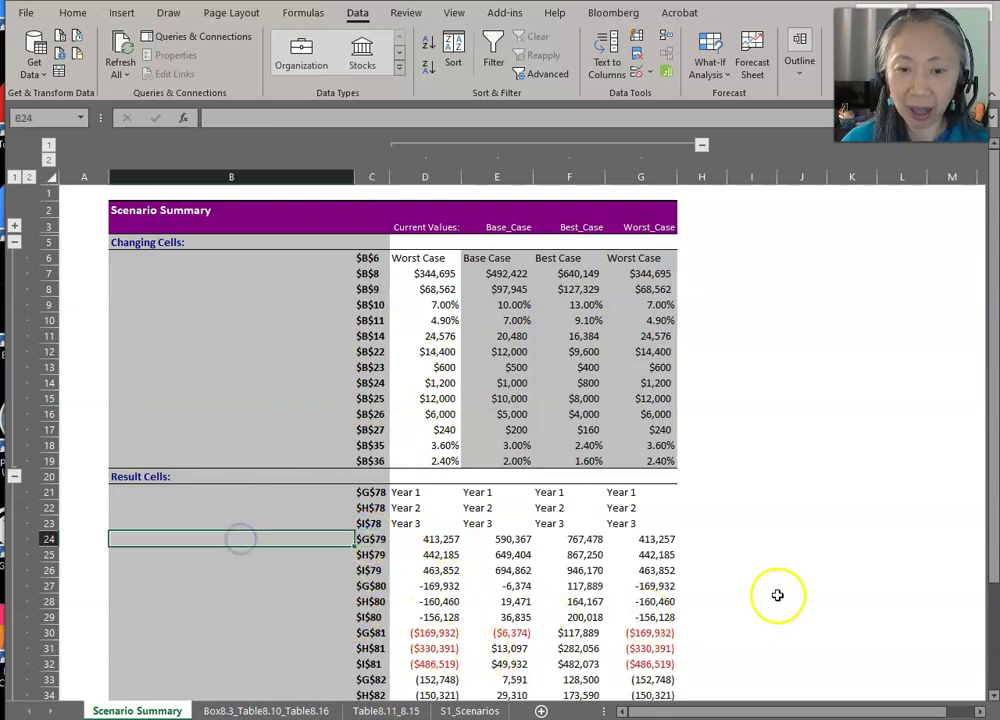
type("Y")
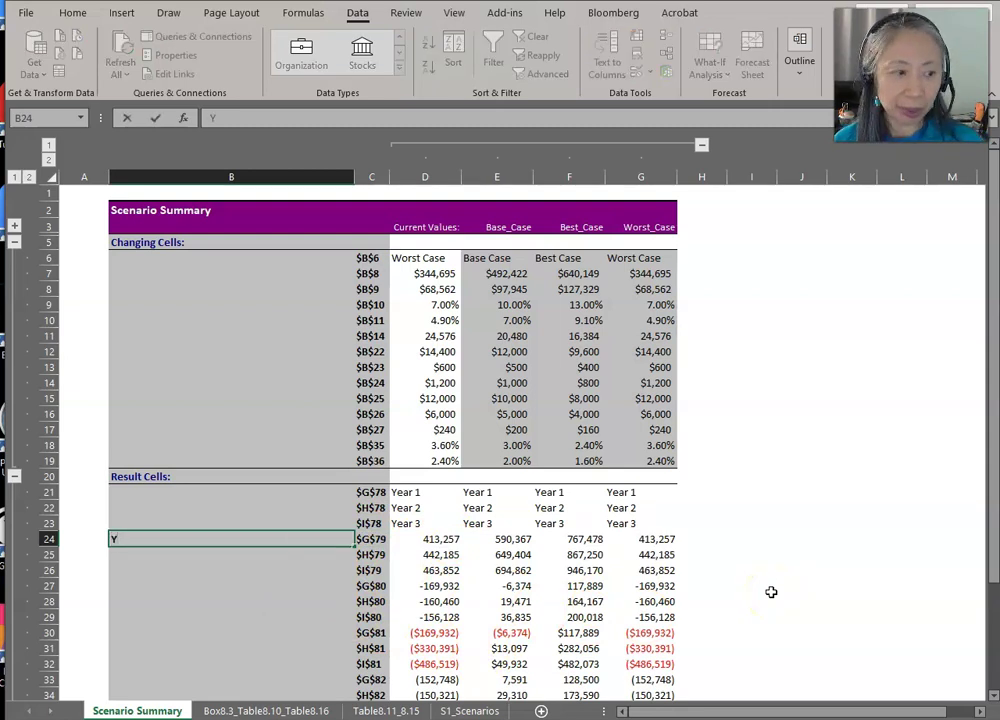
type("To")
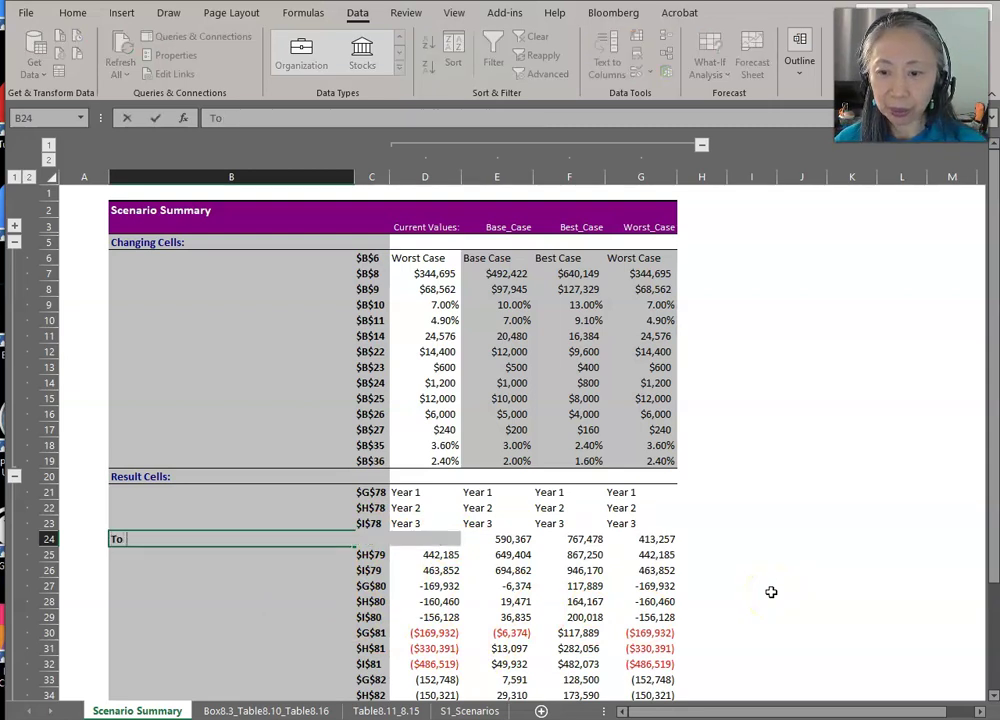
type("tal revenue year 1")
key("Return")
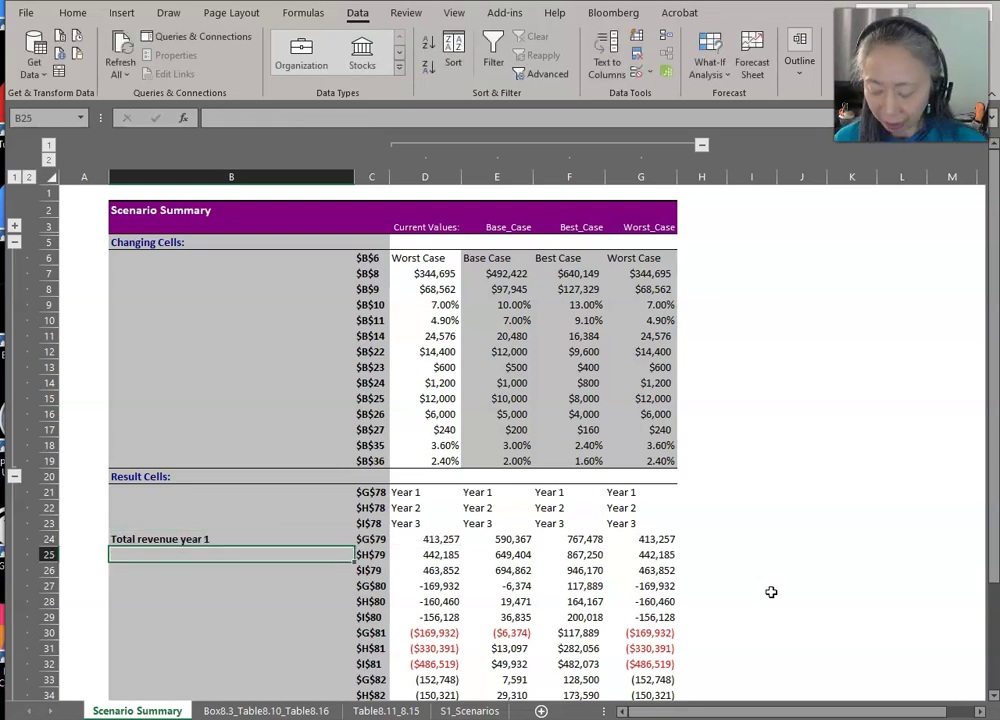
type("Total")
key("BackSpace")
key("BackSpace")
key("BackSpace")
key("BackSpace")
key("BackSpace")
key("BackSpace")
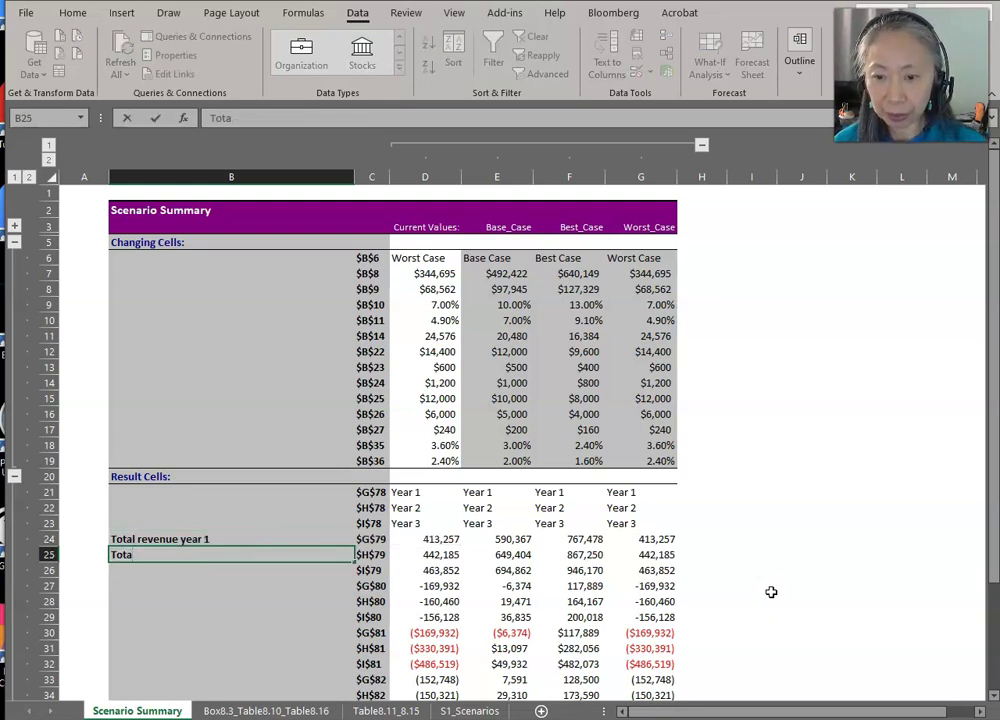
Copy the B24 label into B25 and B26, changing them to "Total revenue year 2" and "Total revenue year 3"
key("Up")
key("ctrl+c")
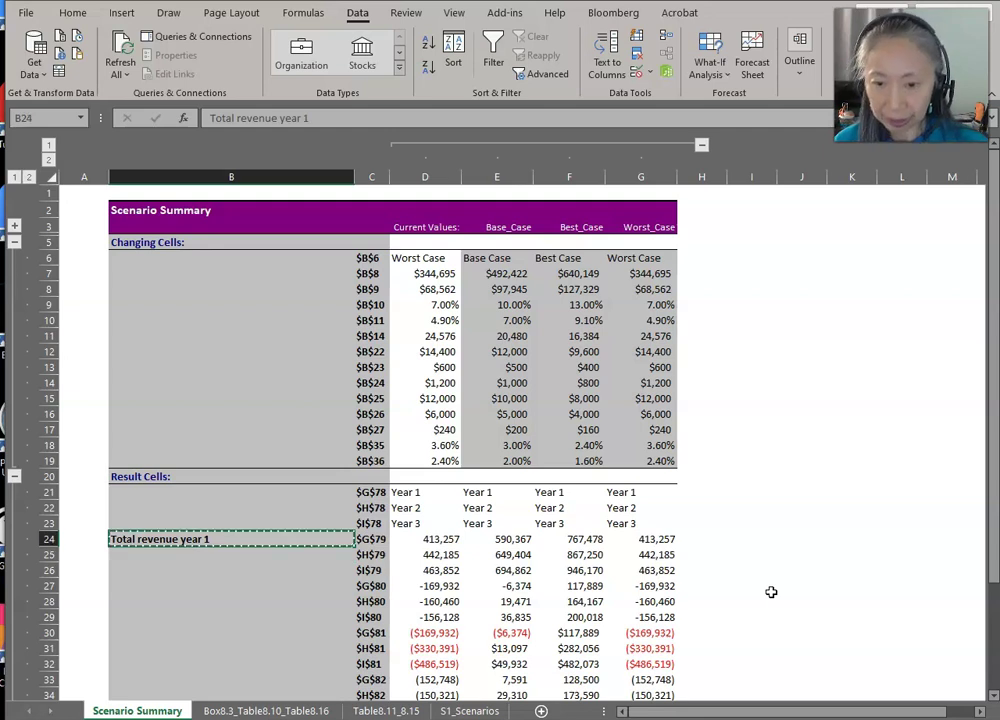
key("shift+Down")
key("shift+Down")
key("ctrl+v")
key("shift+Up")
key("shift+Up")
key("Down")
key("F2")
type("2")
key("Return")
key("F2")
key("BackSpace")
type("3")
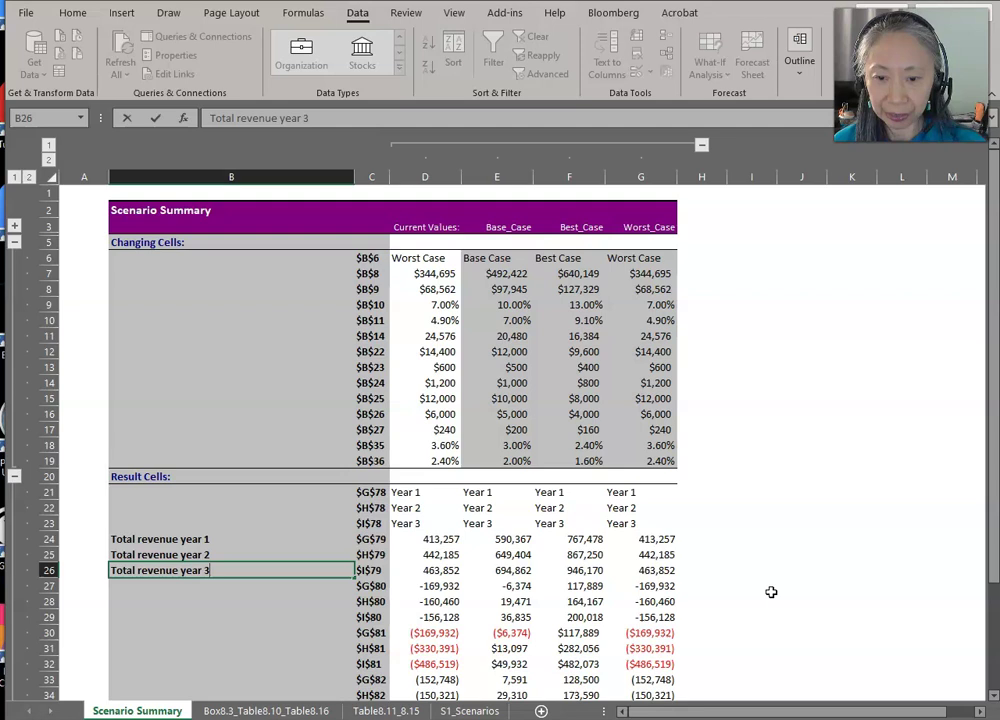
key("Return")
Label the first net income result row in B27 as "Net Income Year 1"
type("Net Income")
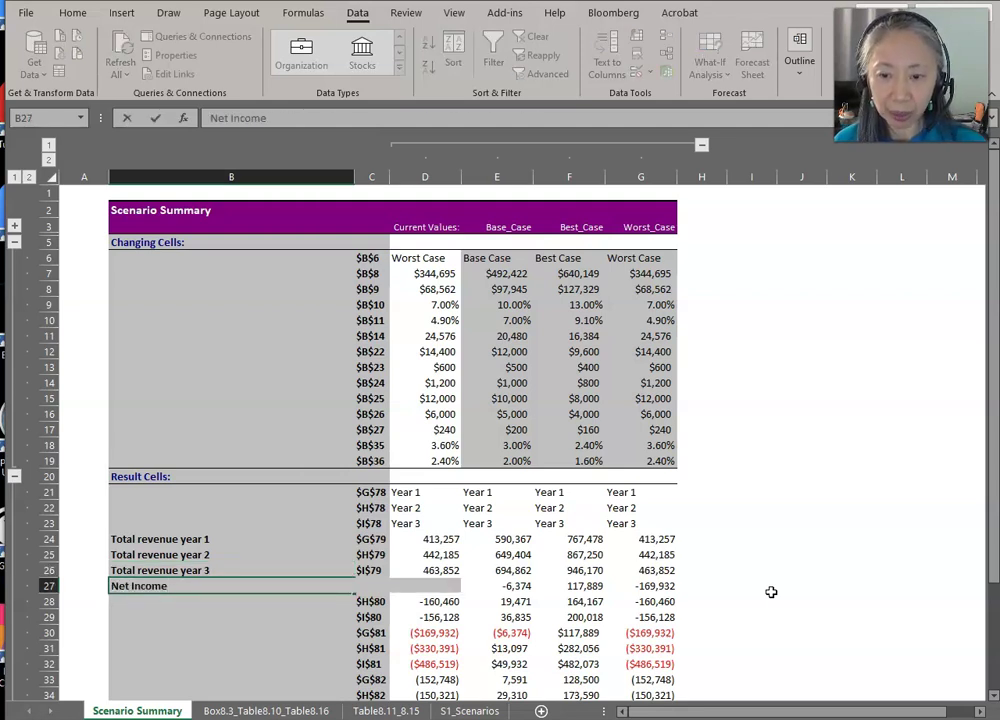
type(" Year 1")
key("Return")
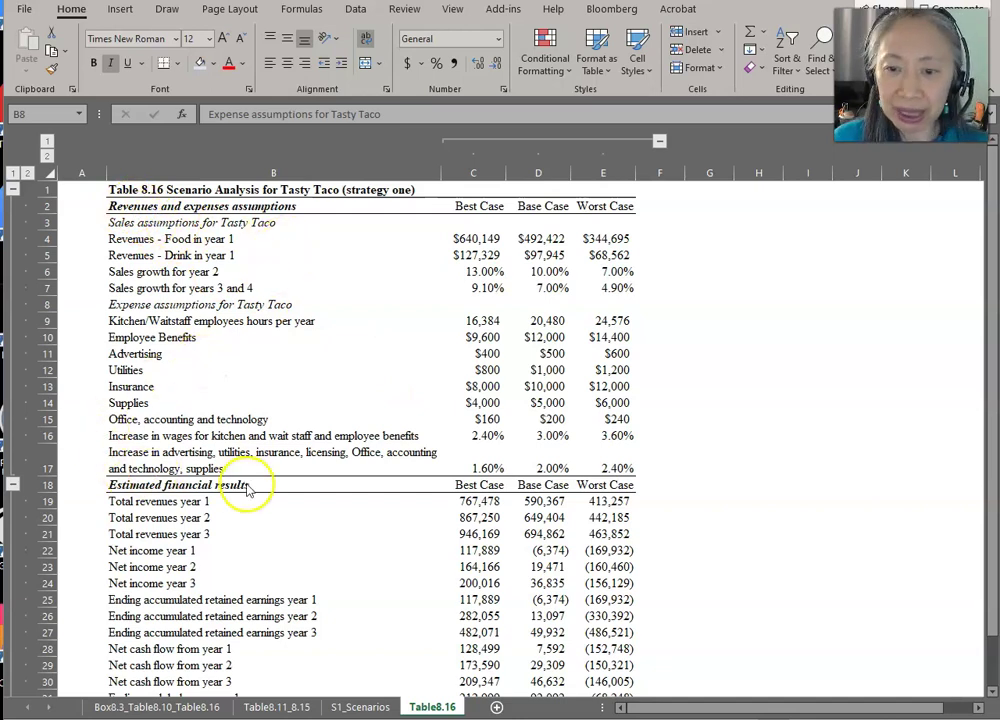
Examine the estimated financial results for the best, base and worst cases on the Table8.16 sheet
scroll(248, 488, "down", 2)
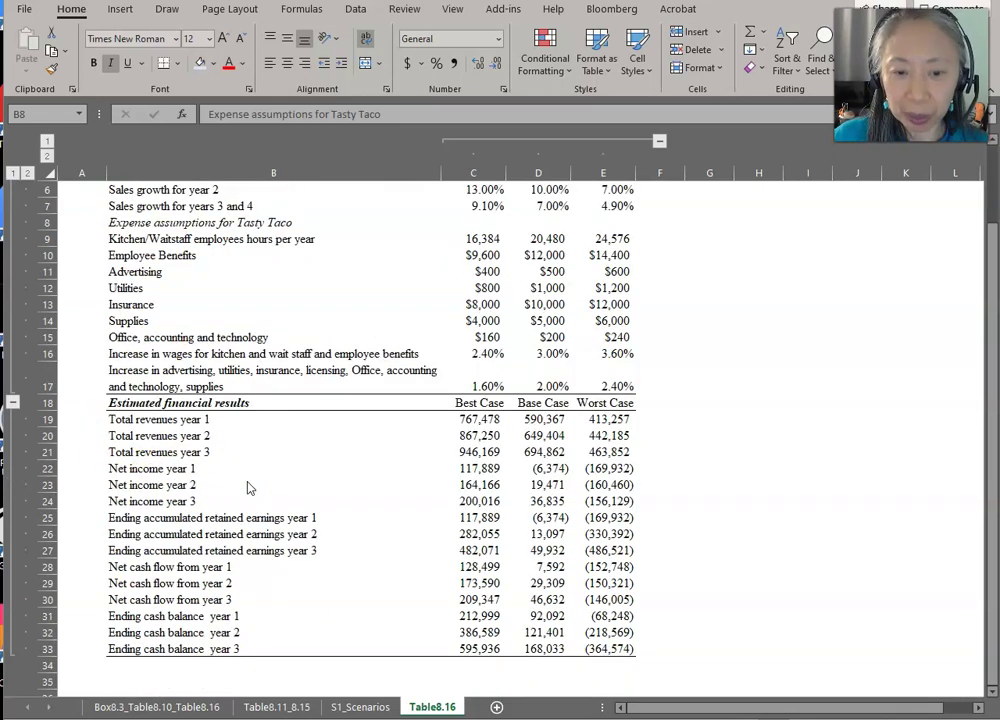